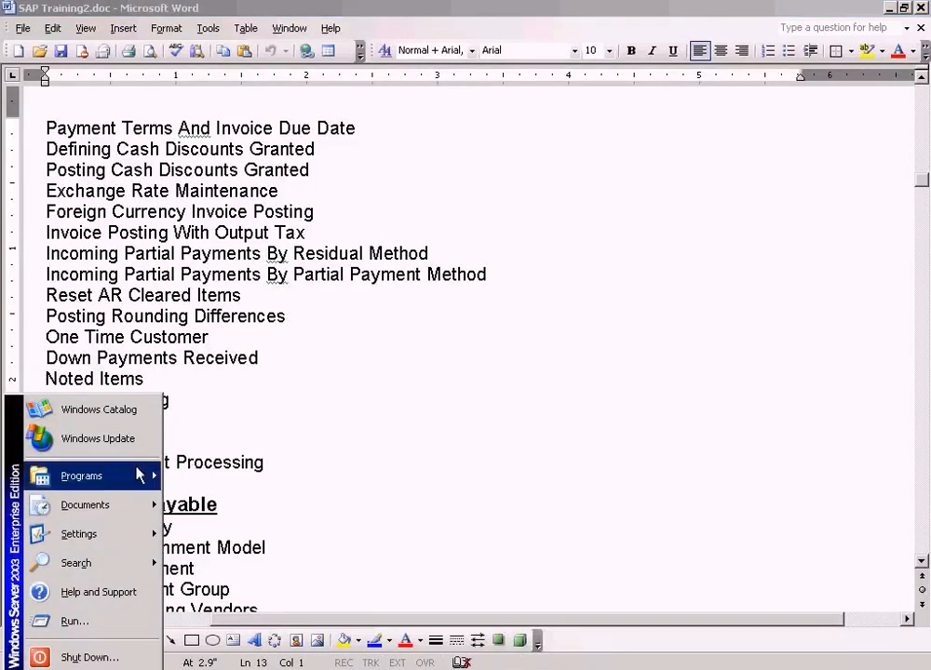
- Open Paint with a blank canvas
mouse_move(140, 475)
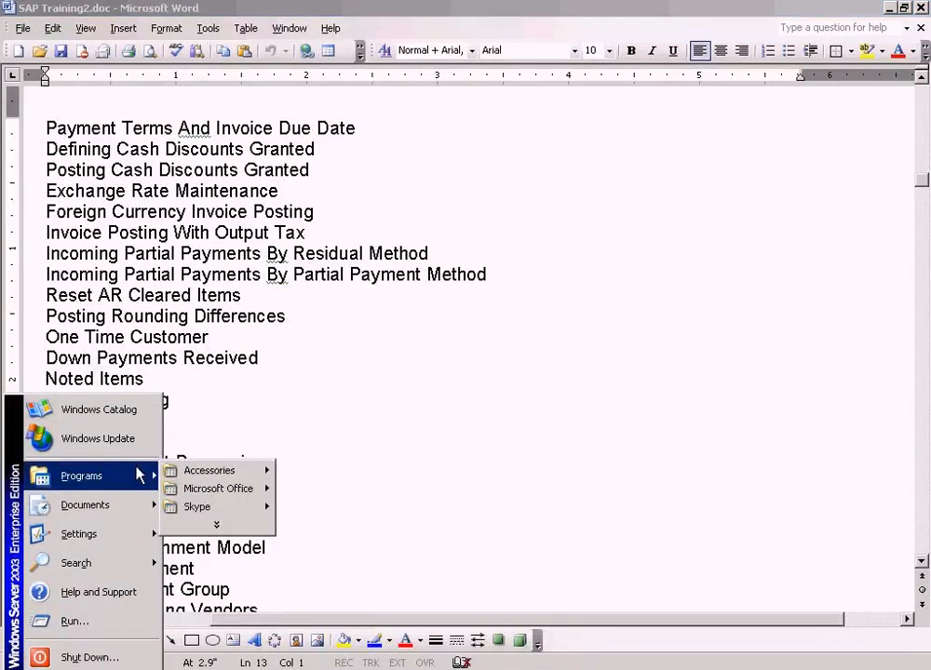
mouse_move(247, 473)
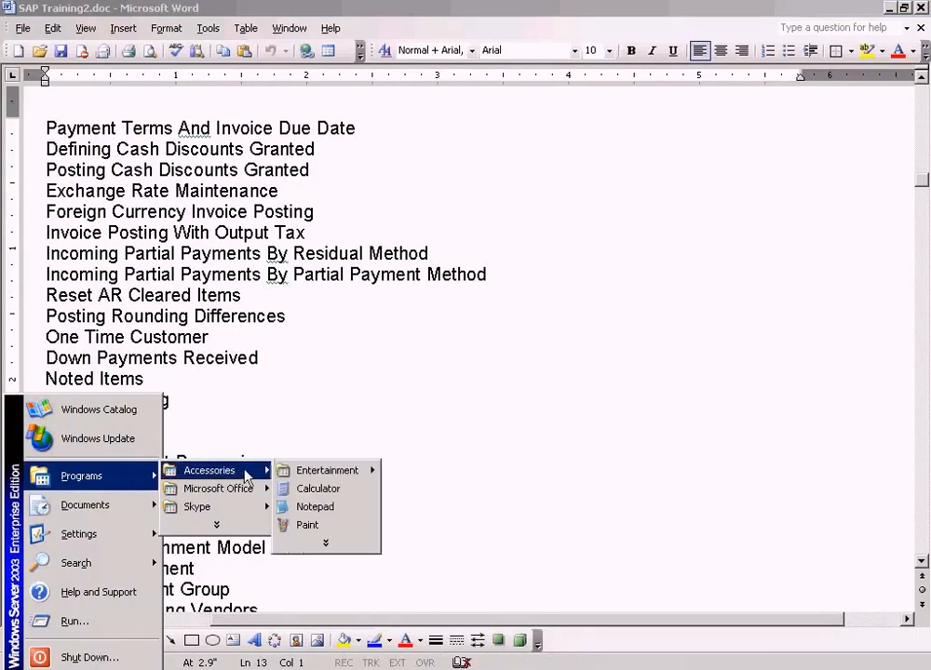
left_click(301, 527)
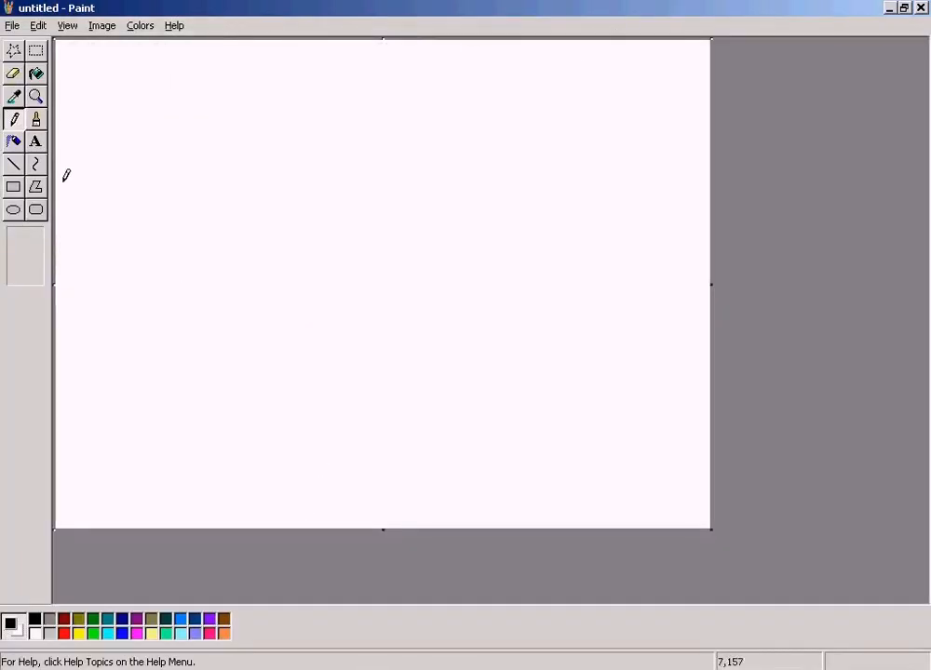
- Add a text box near the canvas's upper edge with the red text "Post dated cheque due date 20th May 2009"
left_click(35, 142)
left_click(65, 633)
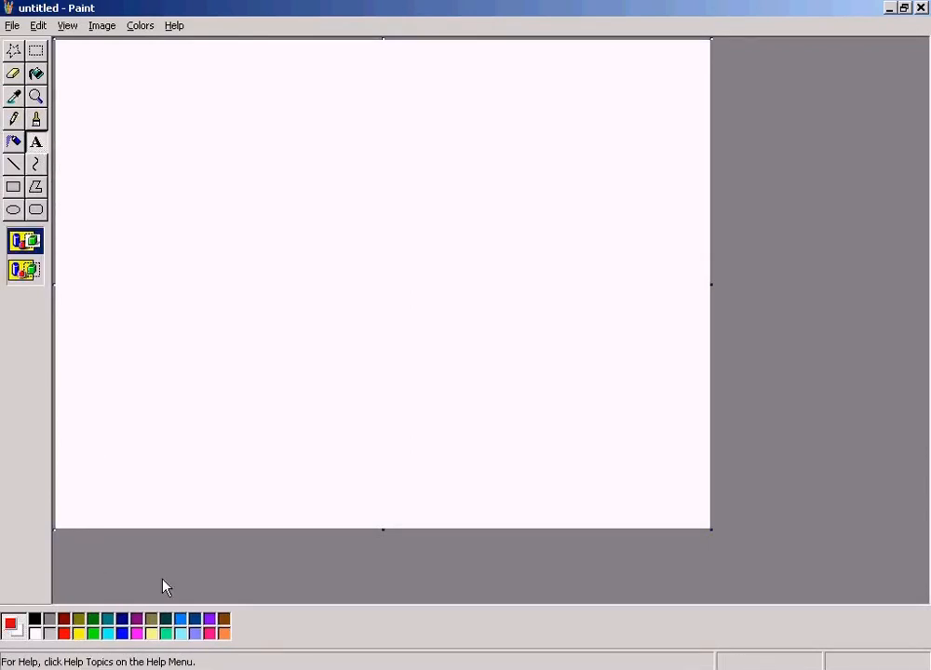
left_click_drag(109, 93, 387, 119)
type("Post dated cheque ")
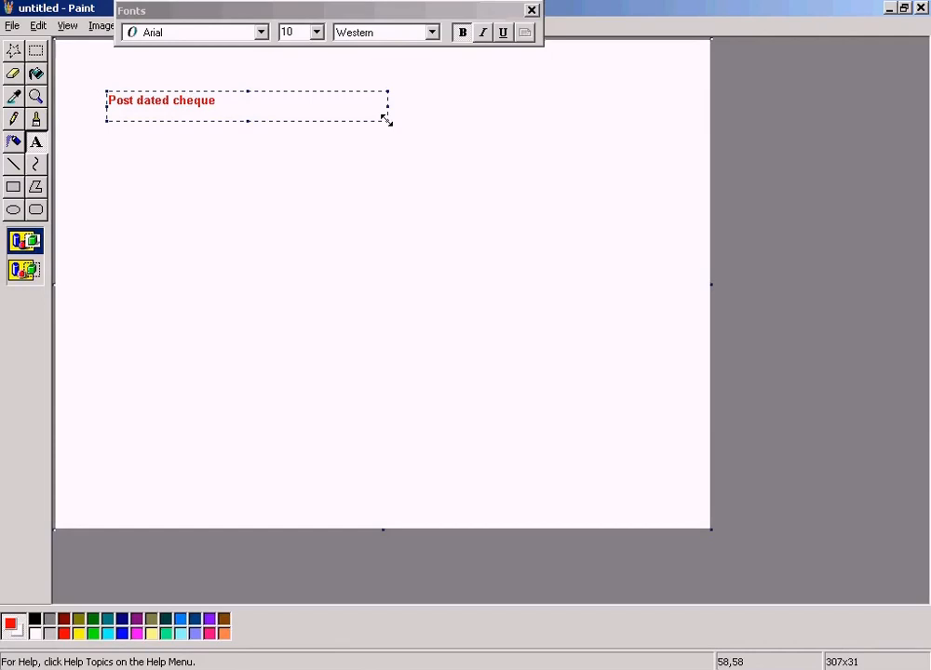
type("due date 20th May 2009")
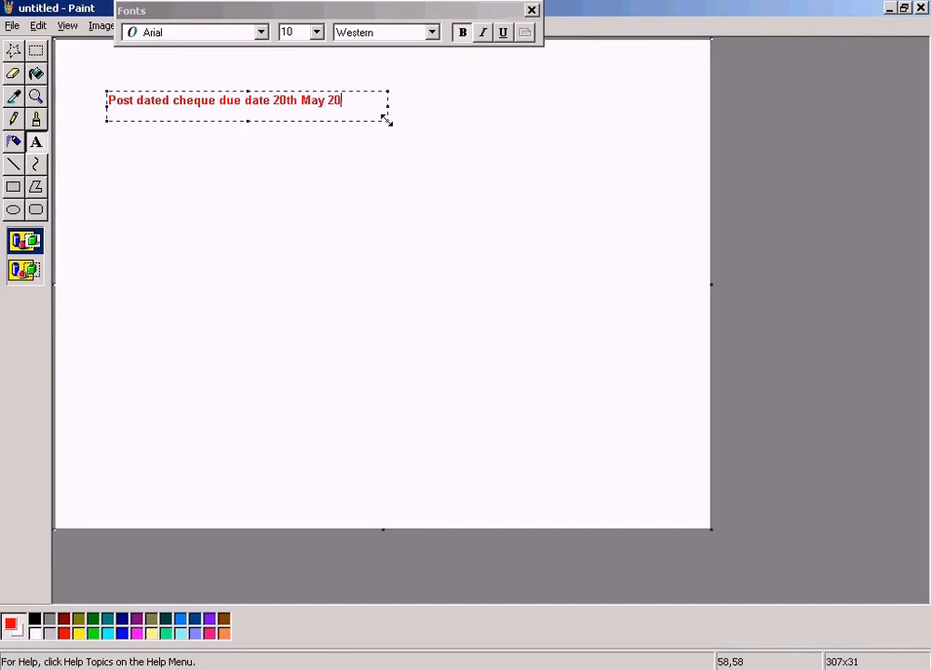
- Add blank lines around the cheque note, prefix it with "Customer gives", and widen the text box so the sentence fits on one line
key("Return")
key("Return")
key("Return")
key("Up")
key("Up")
key("Up")
key("Up")
key("Return")
key("Up")
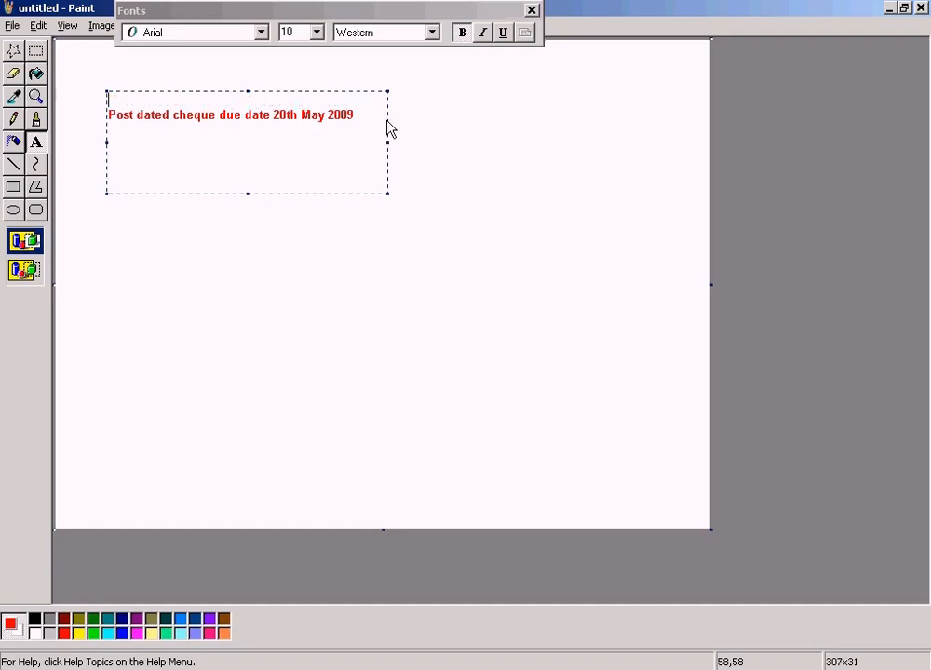
type("Customer ")
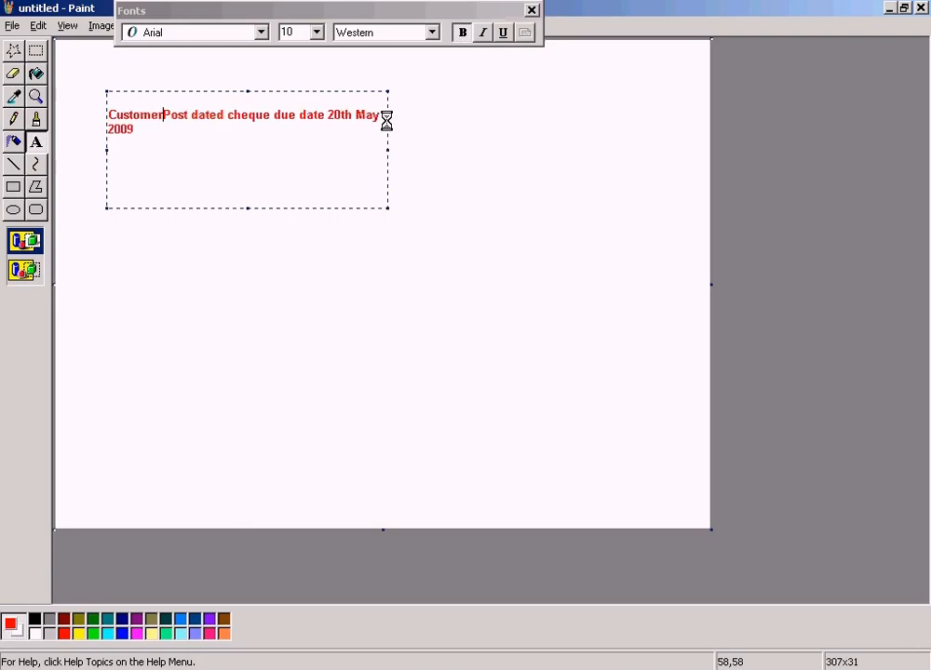
type("gives")
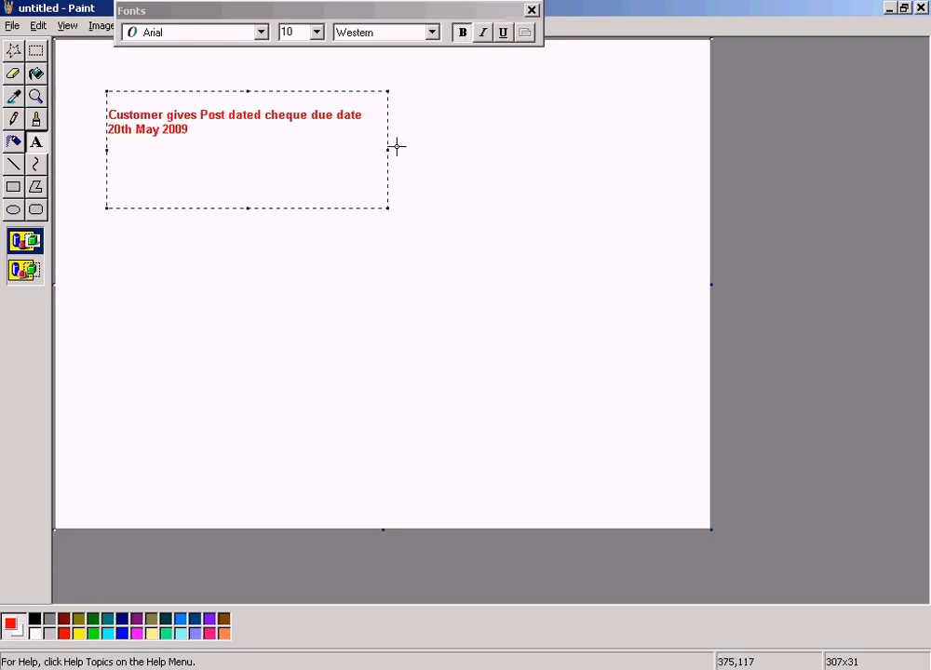
left_click_drag(388, 149, 496, 150)
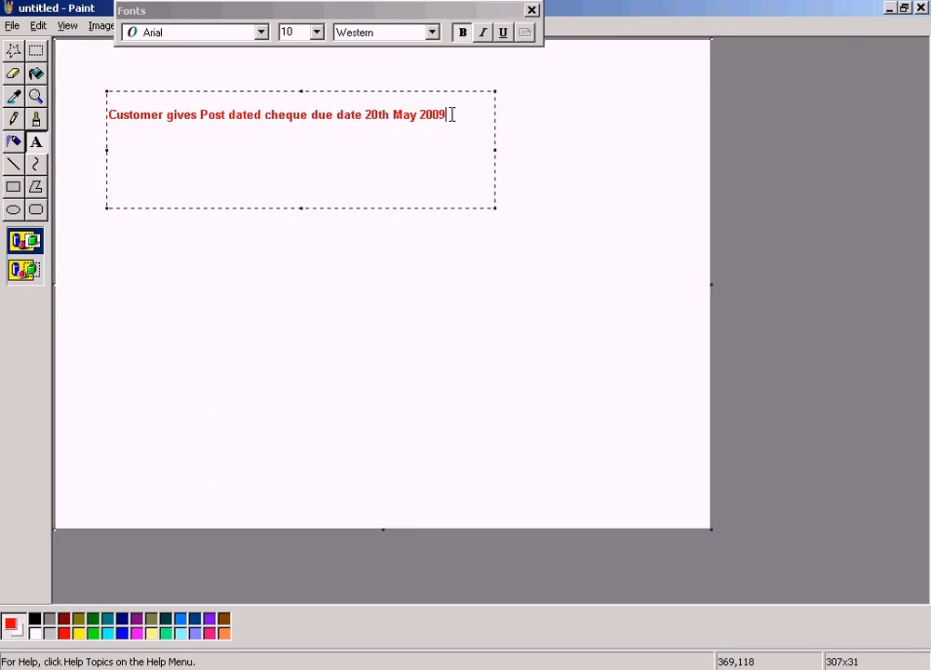
- Add the line "You have to use noted items to record this sap" below the cheque sentence and place the text on the canvas
key("Return")
type("You have to use noted item")
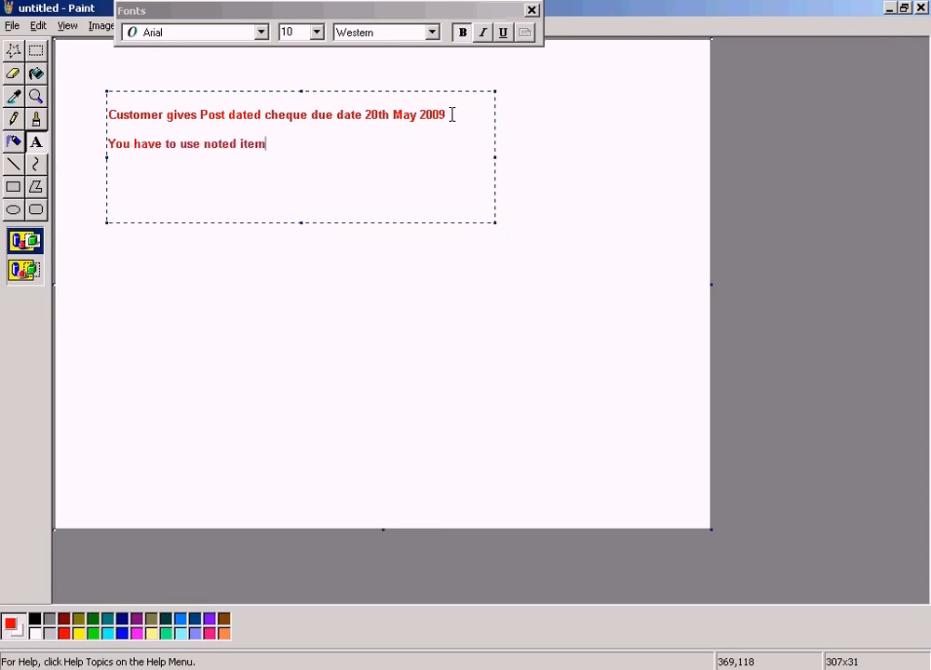
type("s to record ths")
key("BackSpace")
type("is ")
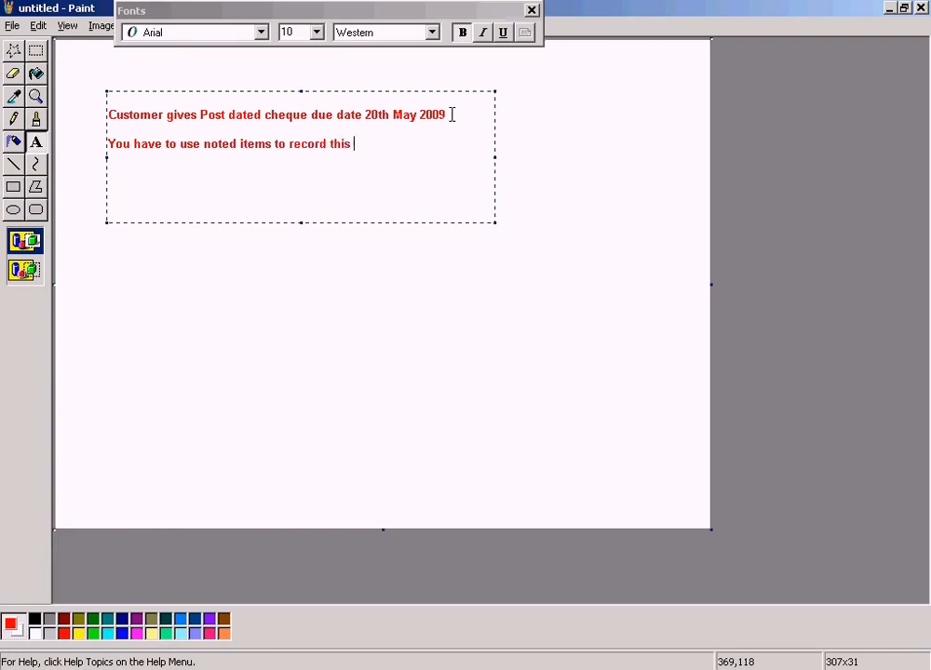
type("sap")
left_click(575, 261)
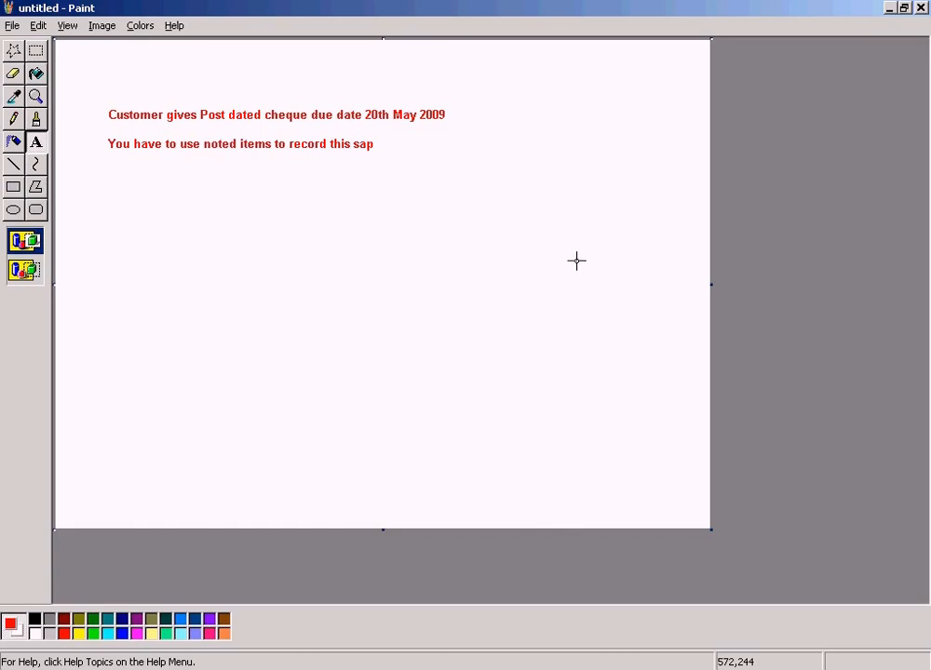
- Switch to the SAP Customer Noted Item session and exit to the SAP Easy Access menu, discarding the entered data
left_click(312, 665)
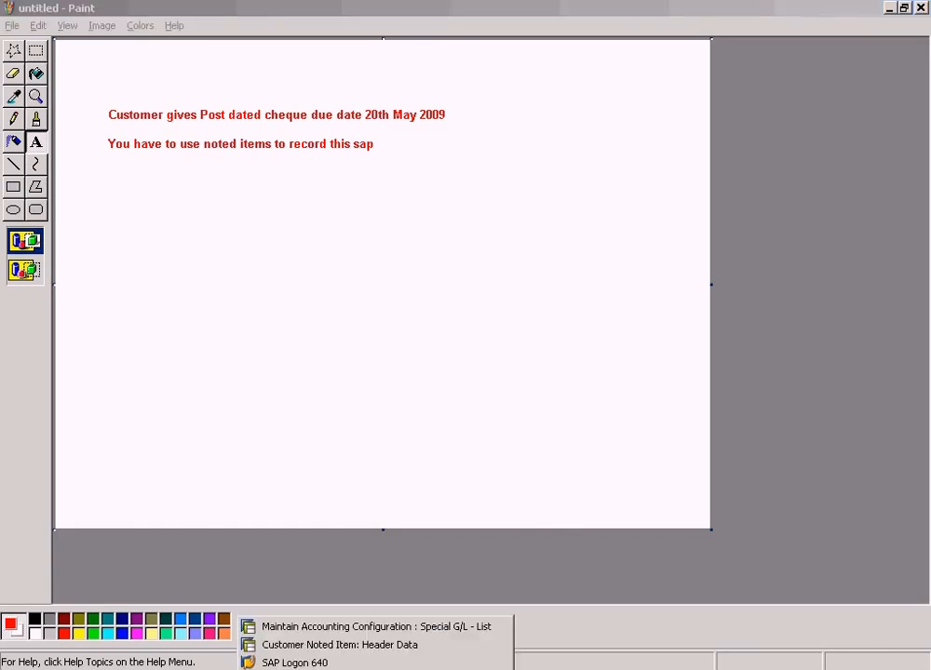
left_click(312, 647)
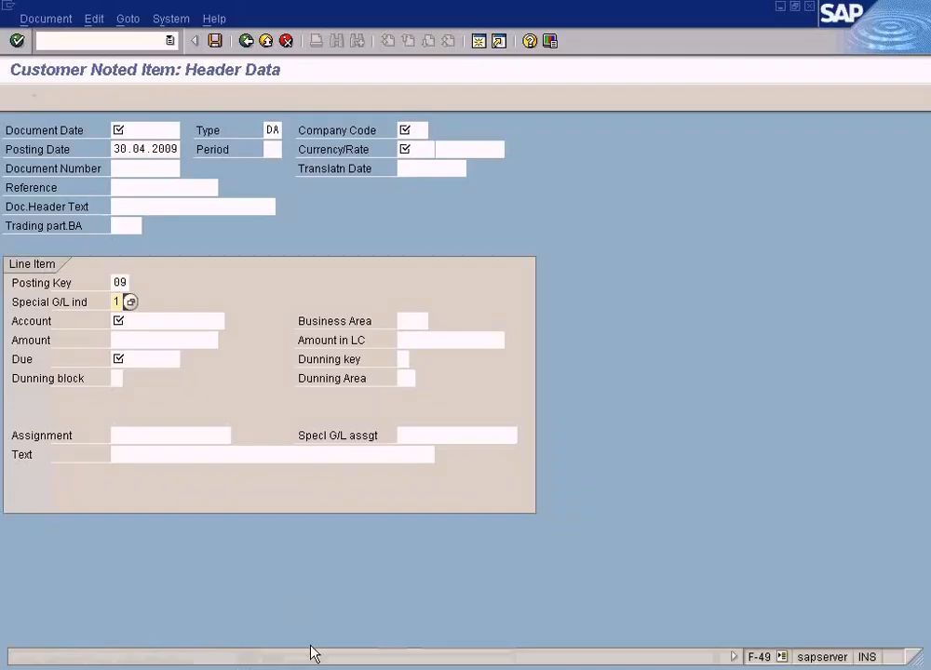
left_click(267, 41)
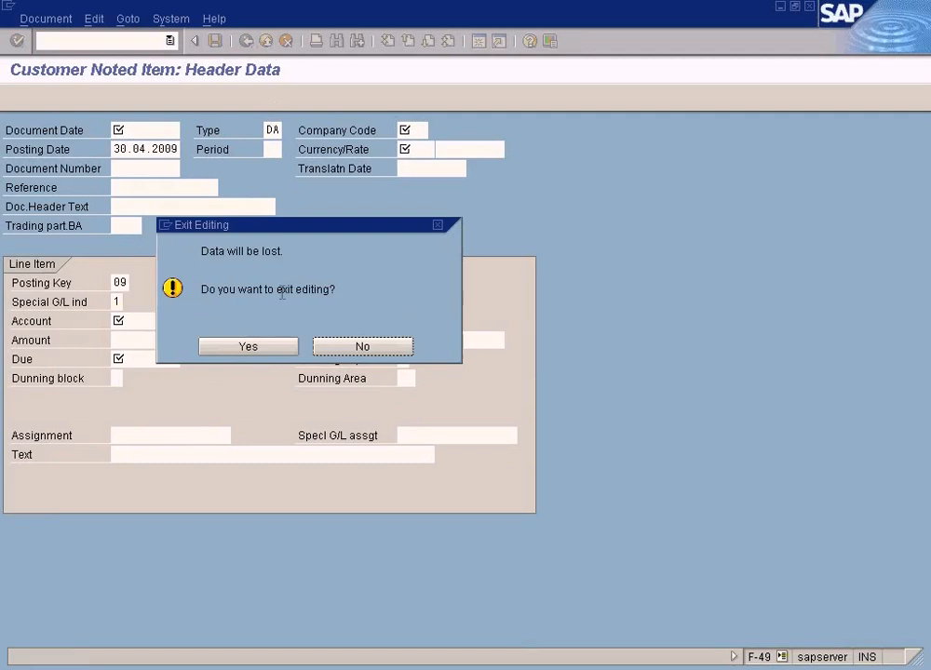
left_click(274, 347)
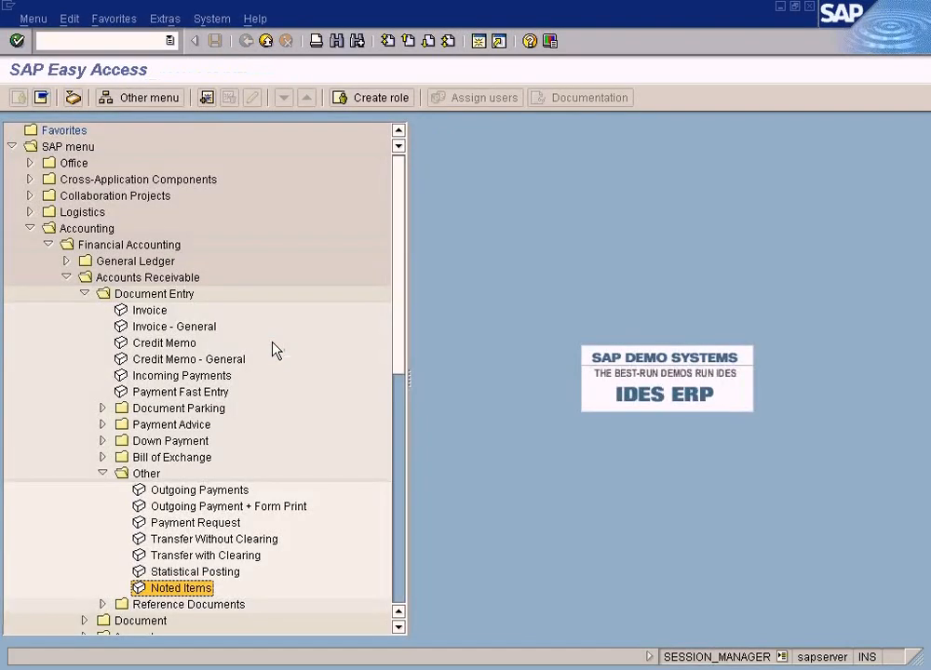
- Open the Noted Items transaction under Accounts Receivable, Document Entry, Other
left_click(84, 294)
left_click(84, 294)
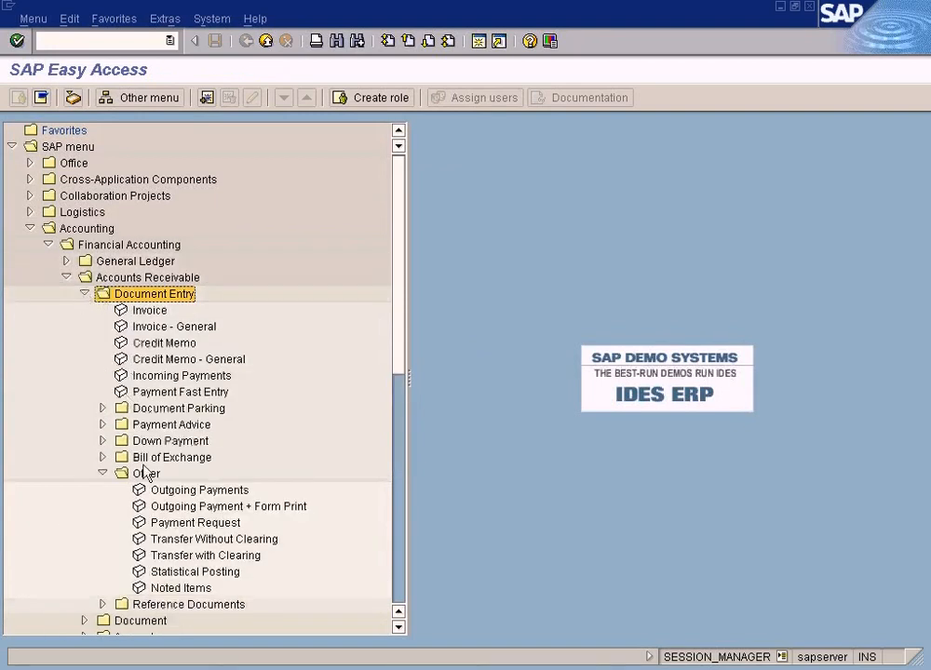
left_click(170, 588)
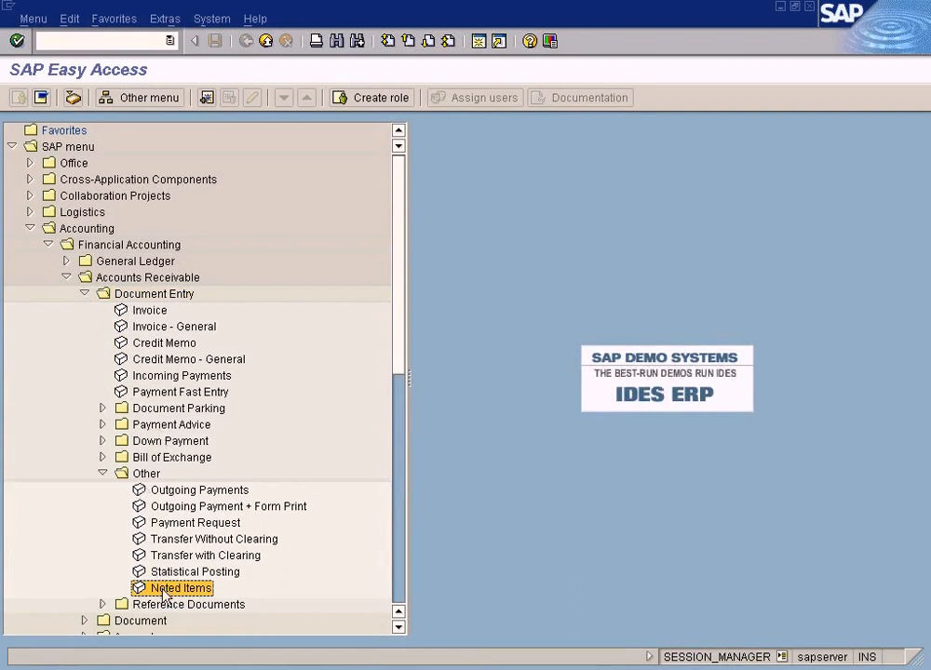
left_click(140, 294)
left_click(123, 475)
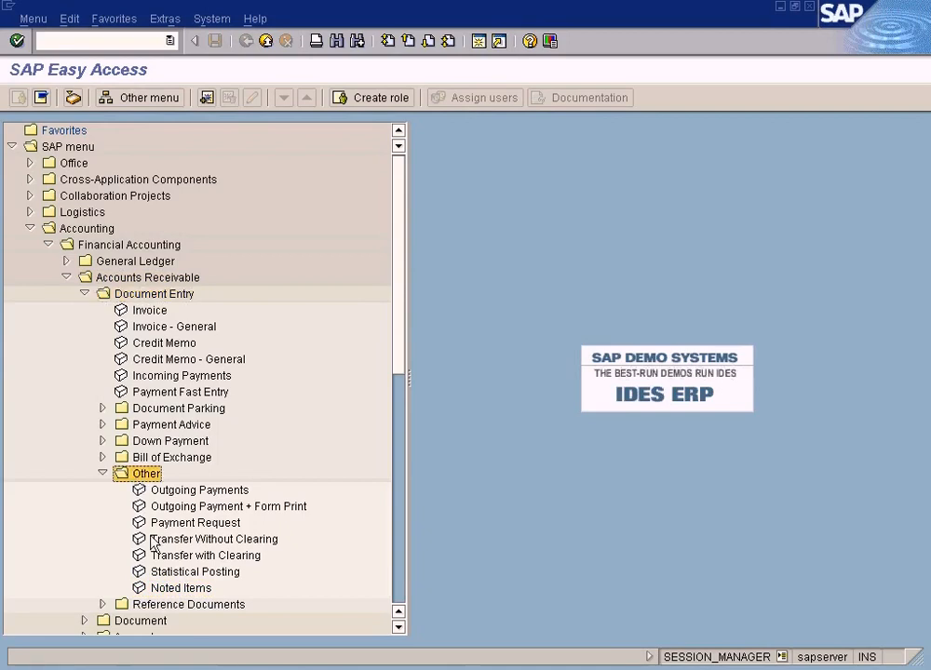
double_click(159, 590)
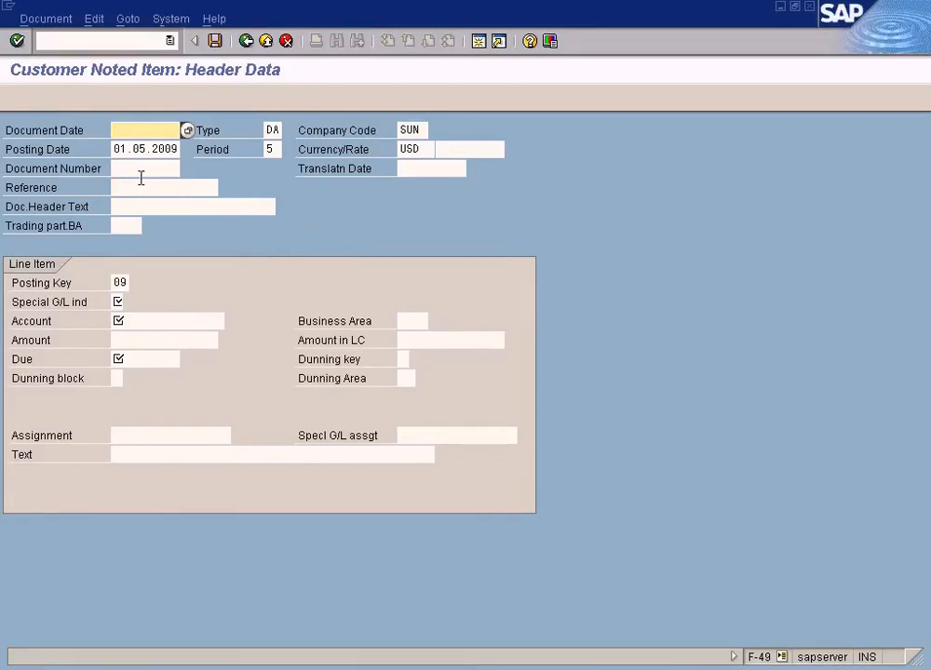
left_click(130, 338)
left_click(131, 322)
left_click(131, 339)
left_click(132, 324)
left_click(132, 342)
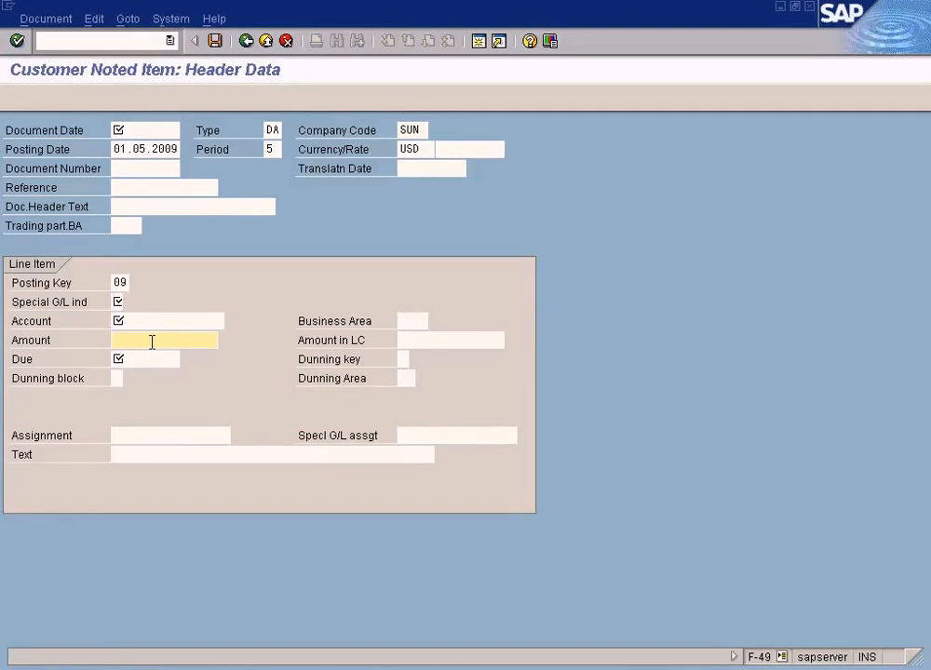
- Create a new SAP session and open Display/Change Line Items under Financial Accounting, Accounts Receivable, Account
left_click(484, 43)
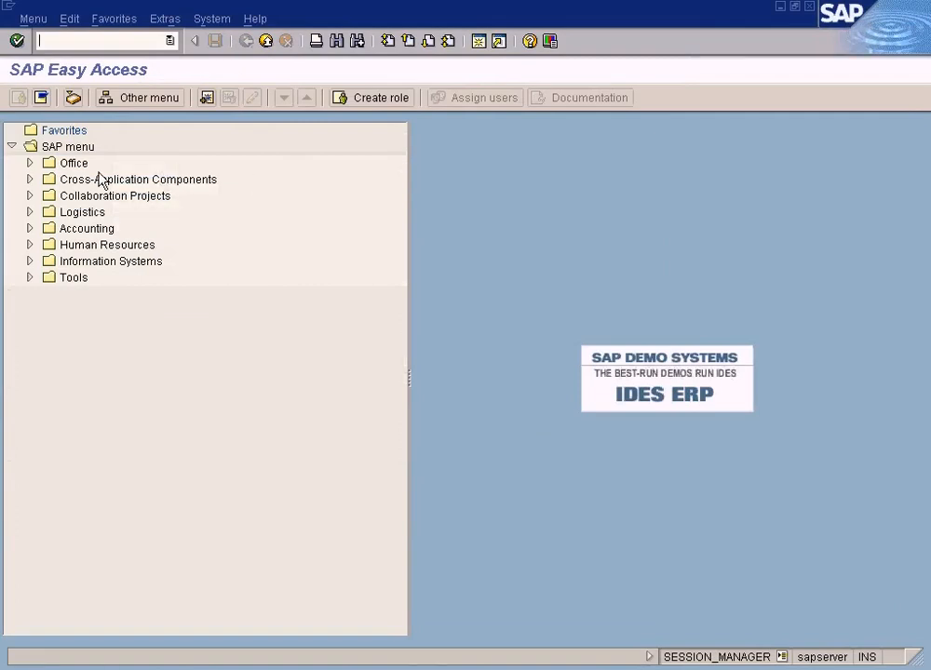
left_click(29, 228)
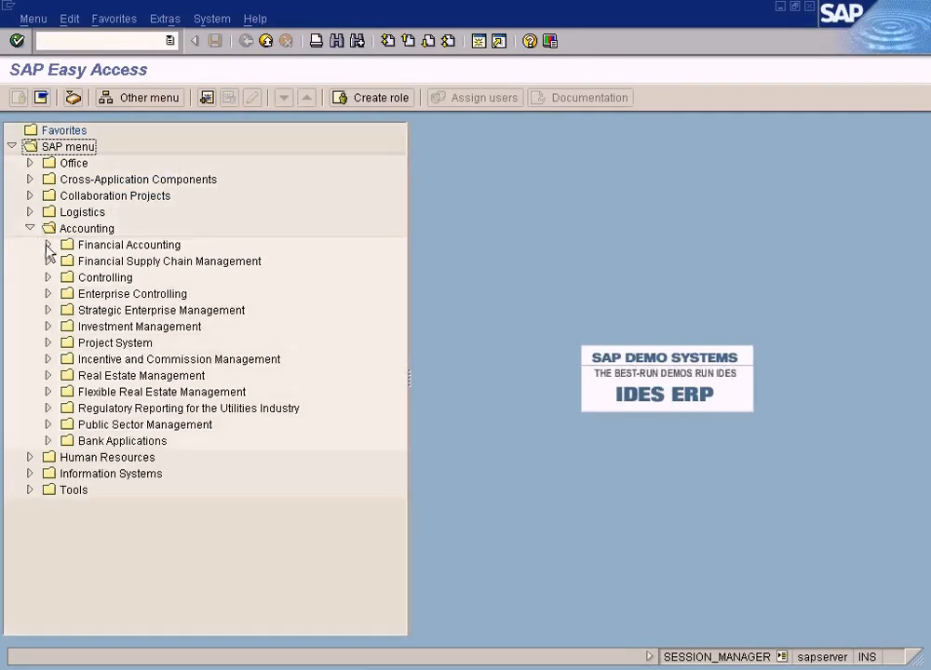
left_click(47, 246)
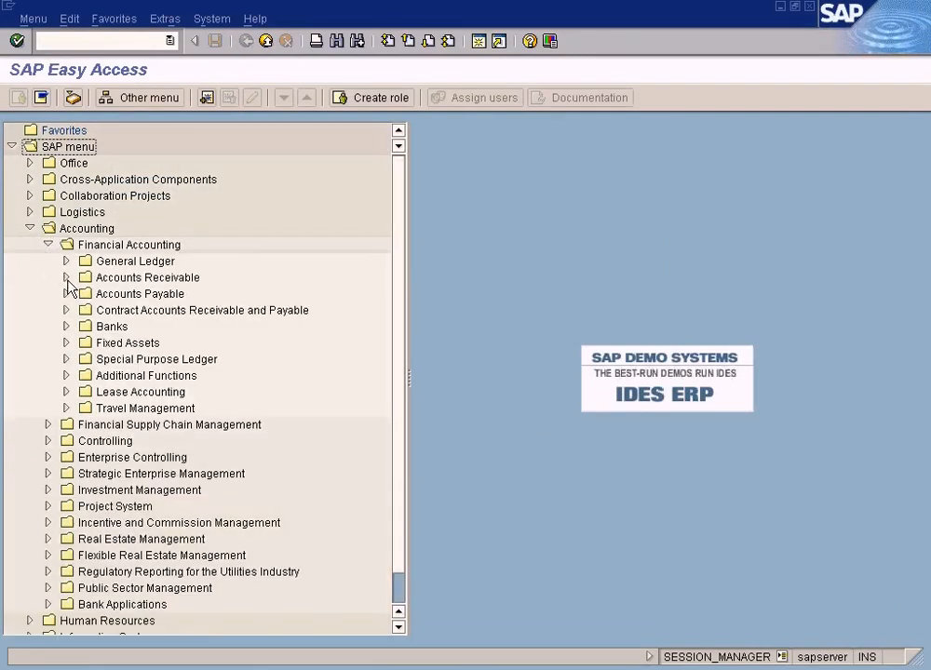
left_click(66, 279)
left_click(85, 328)
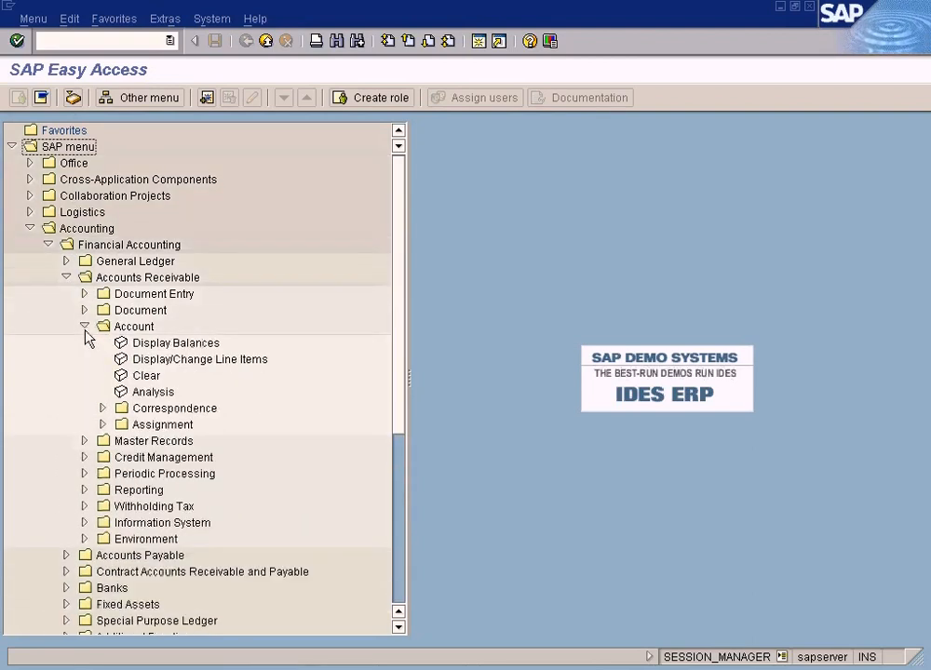
double_click(199, 359)
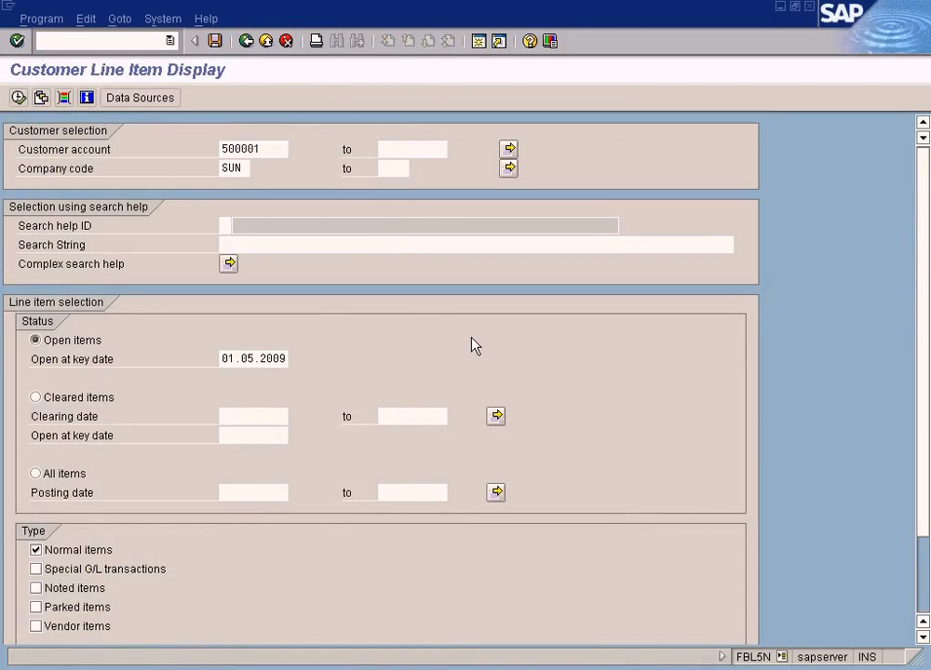
- List the customer's open items in company code SUN at key date 01.05.2009, and return to the Customer Noted Item session
key("F8")
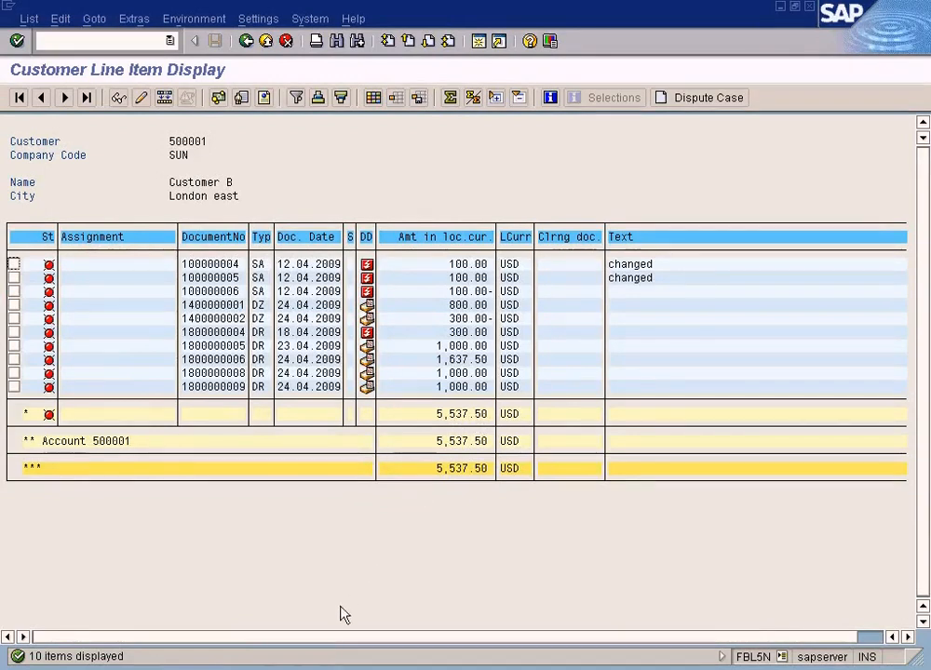
left_click(317, 667)
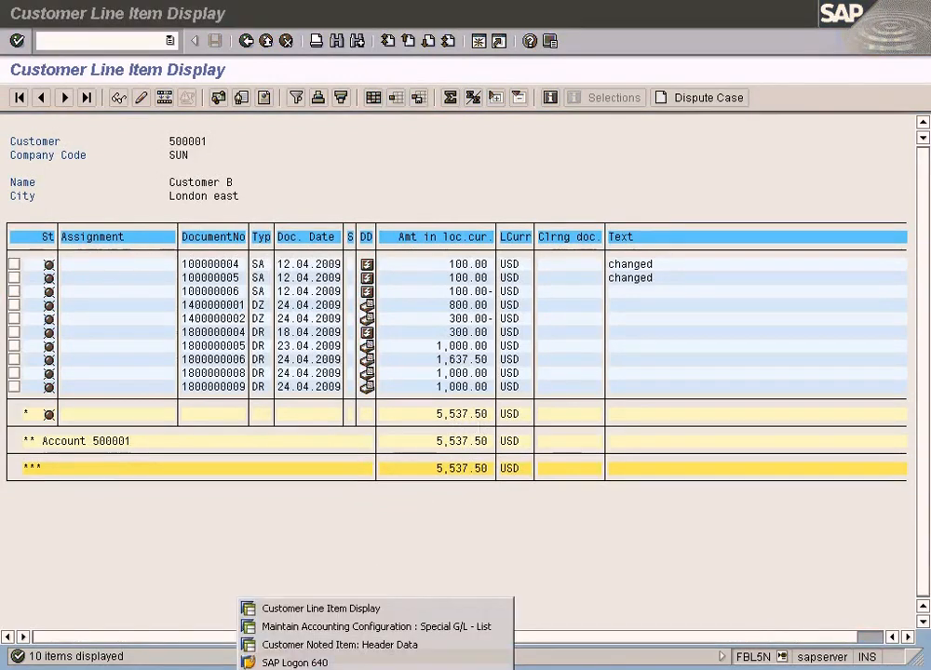
left_click(332, 645)
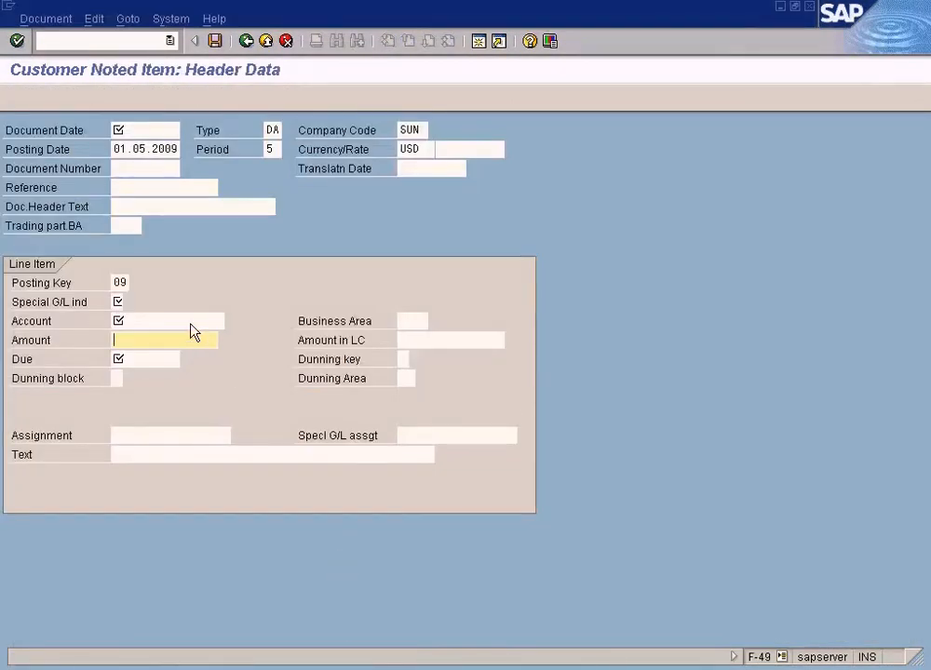
- Set the noted item's document date to 01.05.2009, matching the posting date
left_click(139, 320)
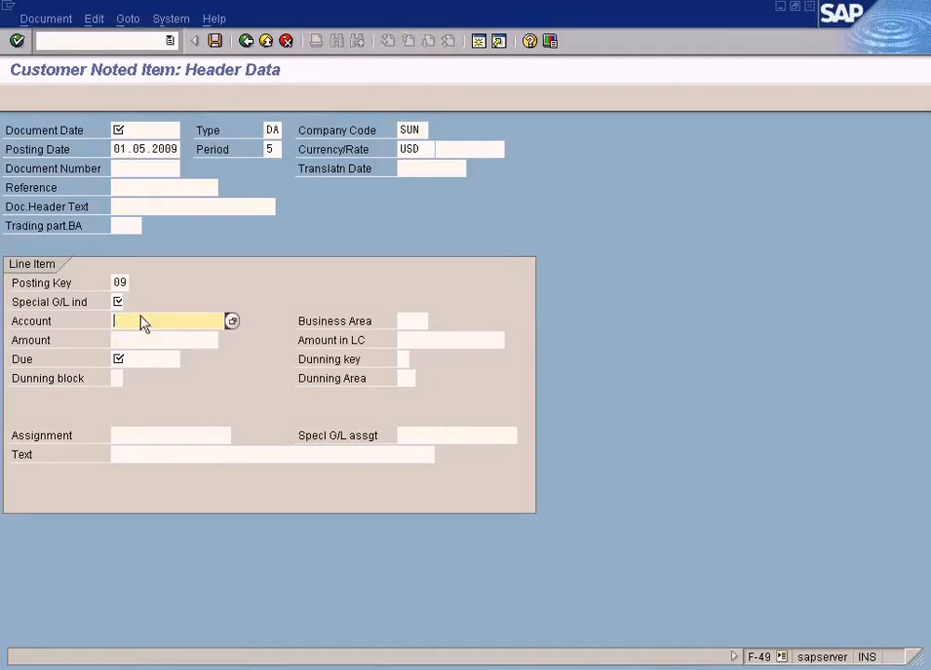
left_click(131, 131)
left_click_drag(113, 150, 185, 155)
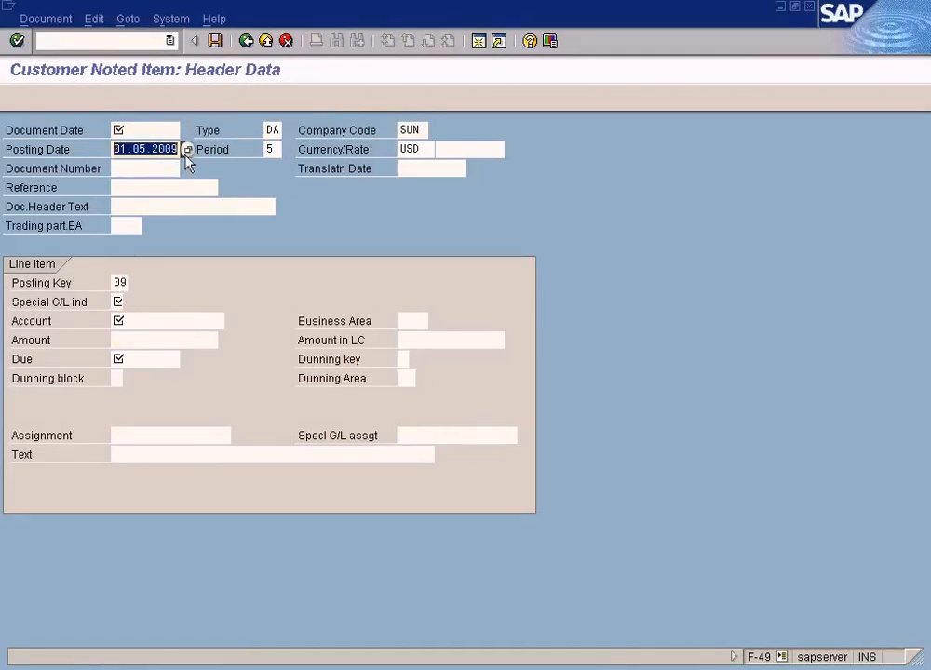
type("01.05.2009")
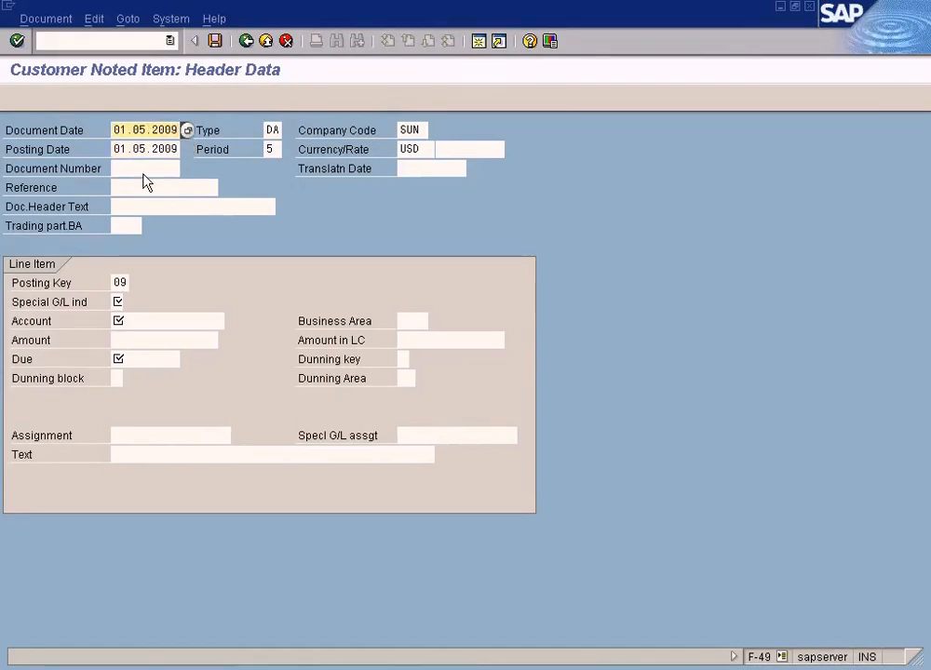
- Enter "Customer's post date chq" as the noted item's document header text
left_click(145, 175)
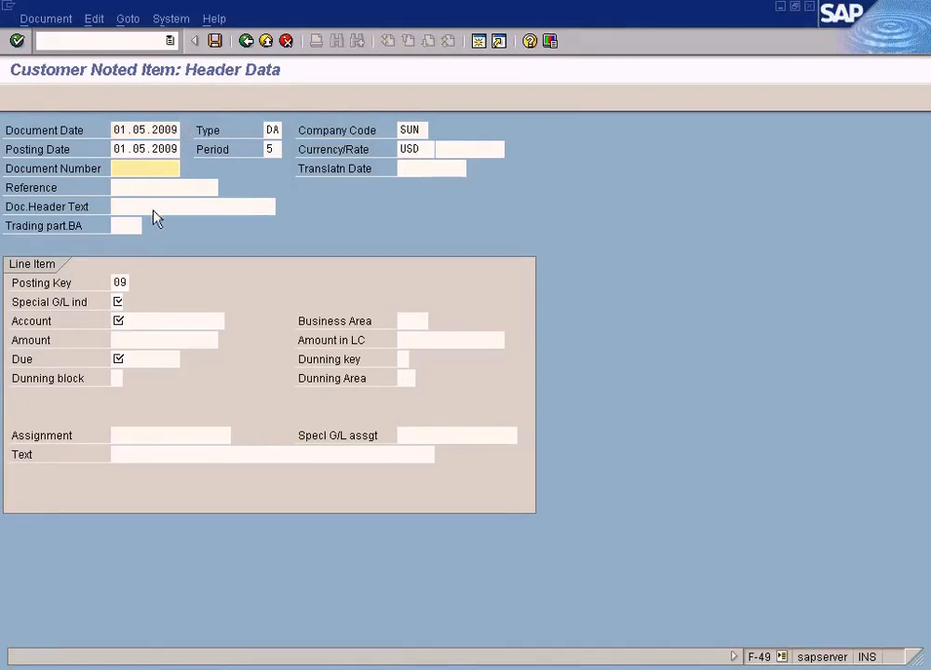
left_click(155, 210)
type("Custom")
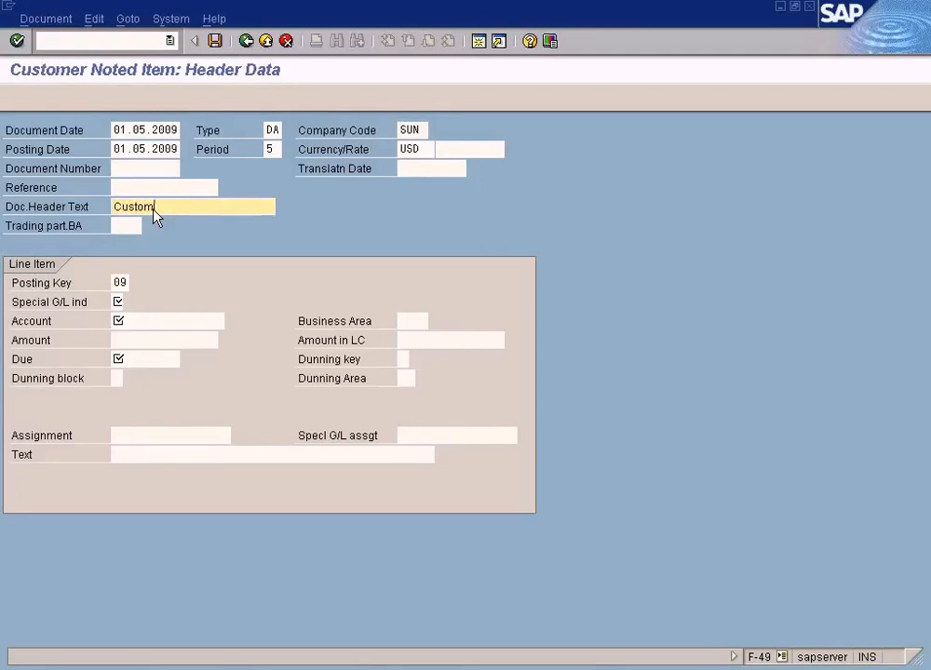
type("er's post date")
type(" cho")
- Check the posting key and special G/L indicator fields, and switch to the Special G/L list session to view the defined customer indicators
left_click(125, 302)
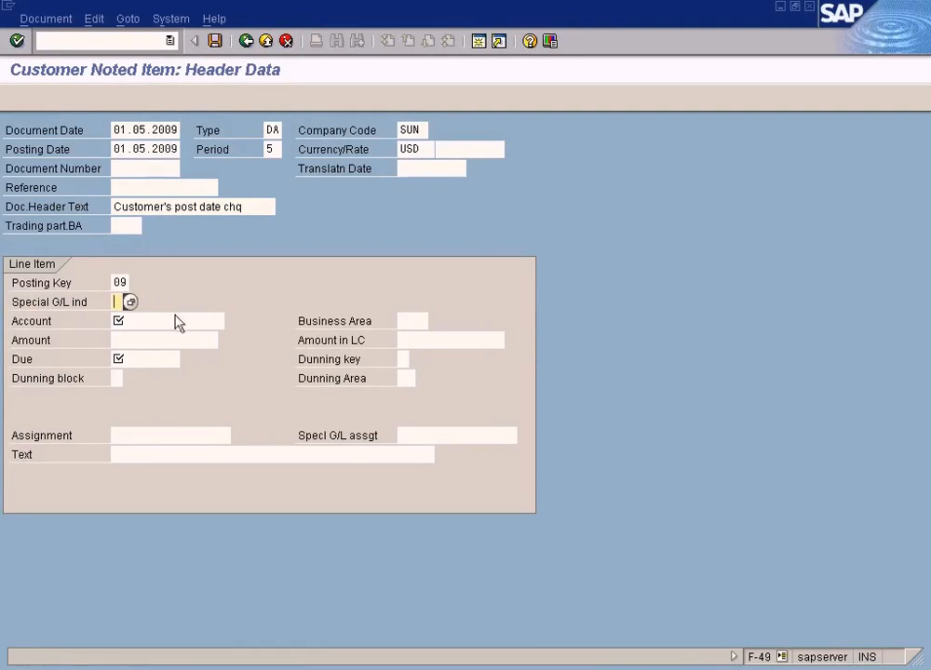
double_click(118, 283)
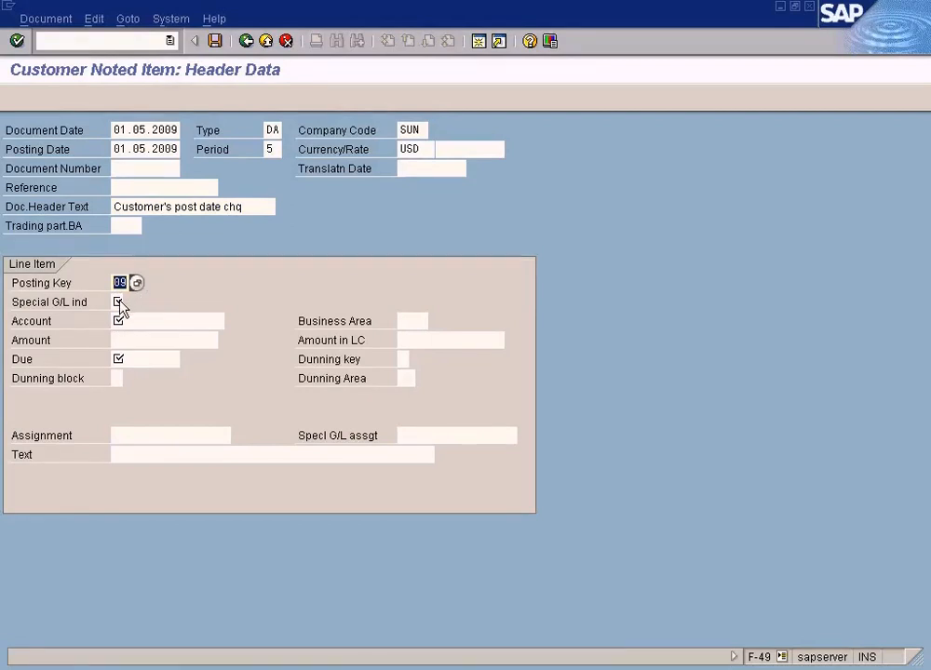
left_click(118, 302)
left_click(316, 663)
left_click(327, 612)
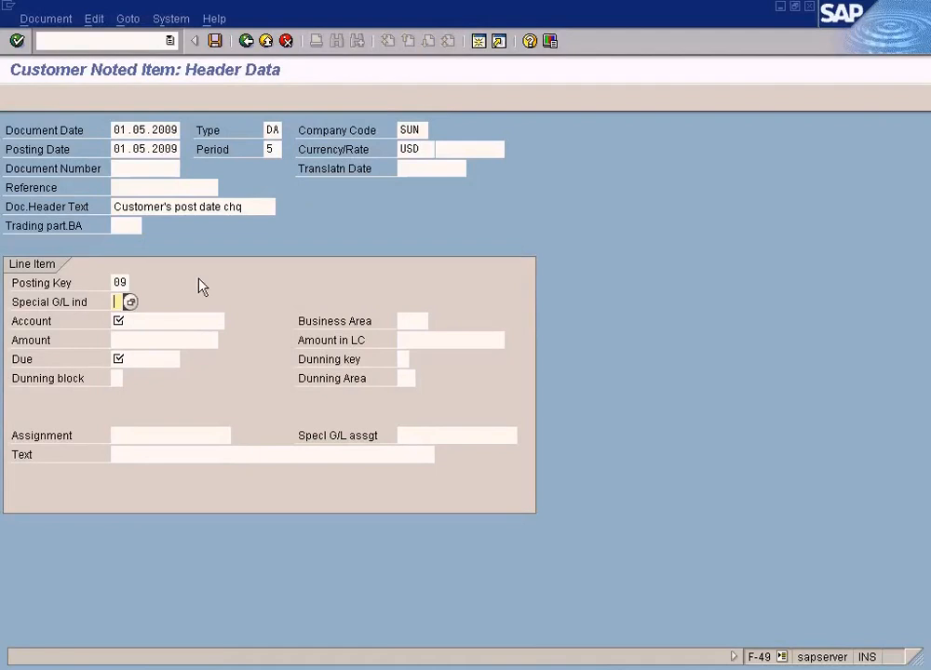
left_click(325, 668)
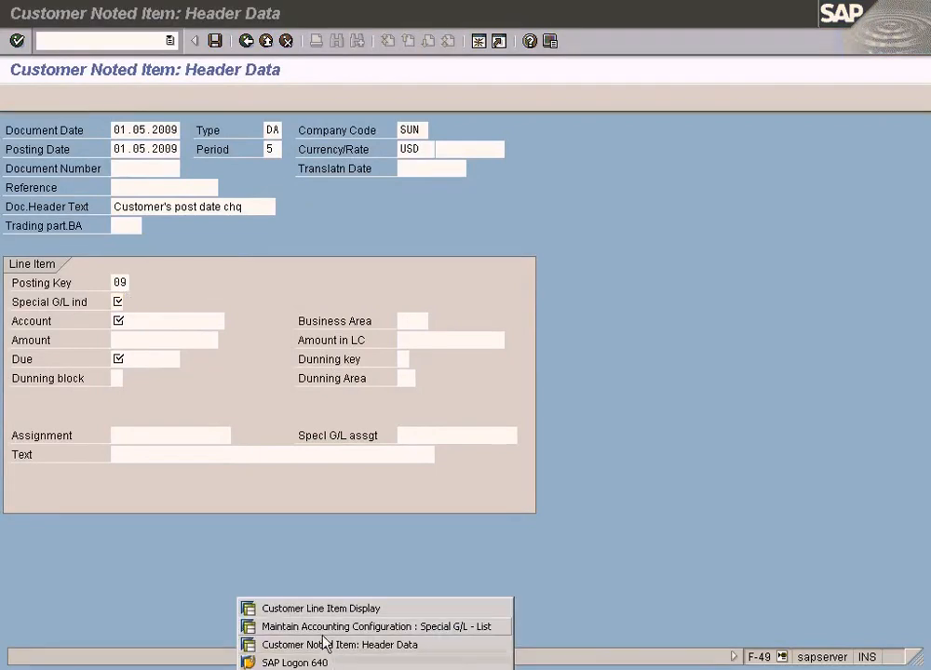
left_click(325, 629)
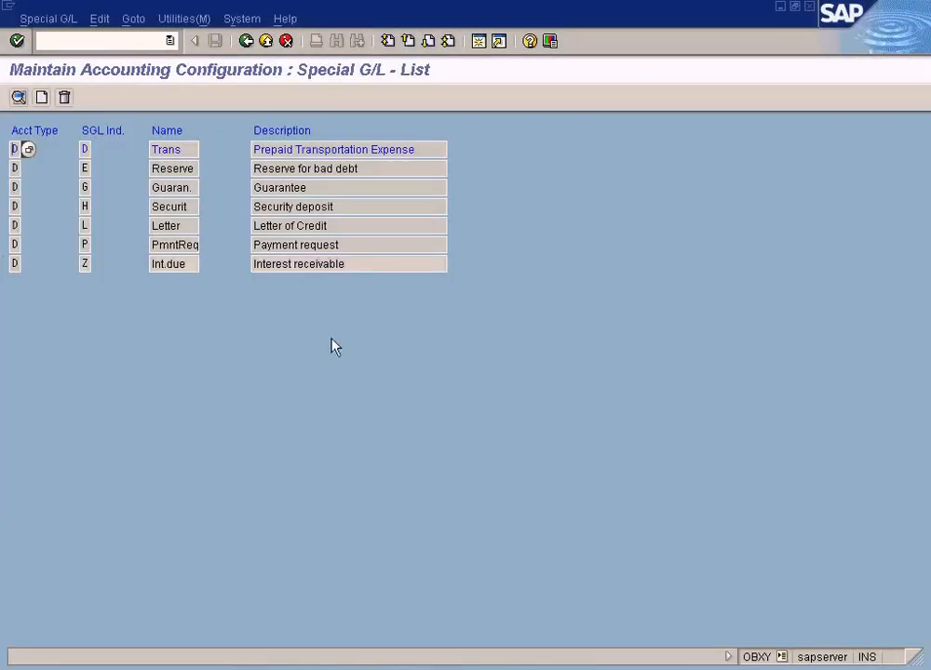
- Return to the IMG and examine the path from Financial Accounting down to Define Alternative Reconciliation Account for Customers
left_click(247, 41)
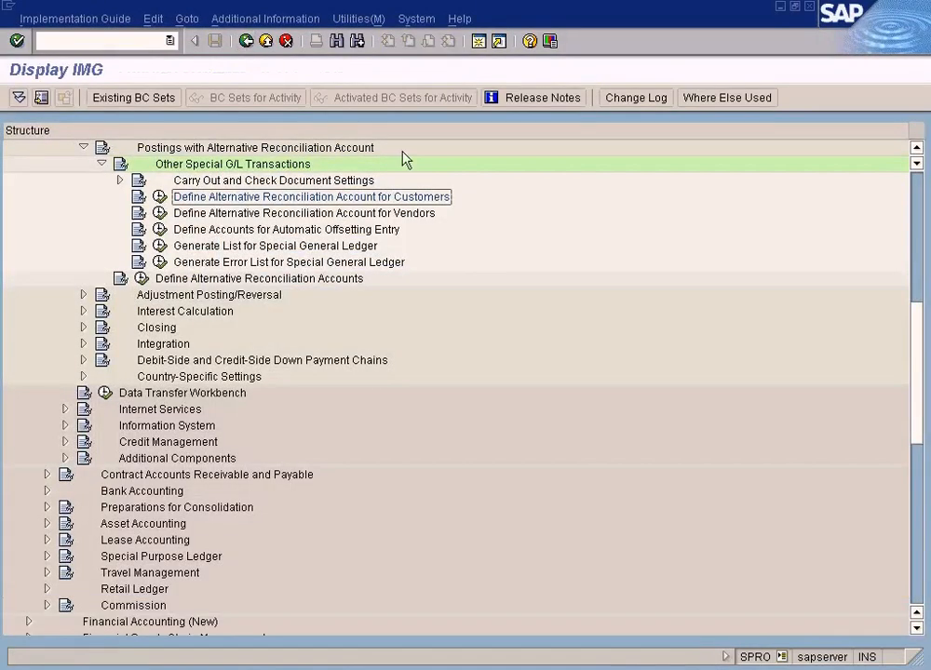
scroll(918, 154, "up", 6)
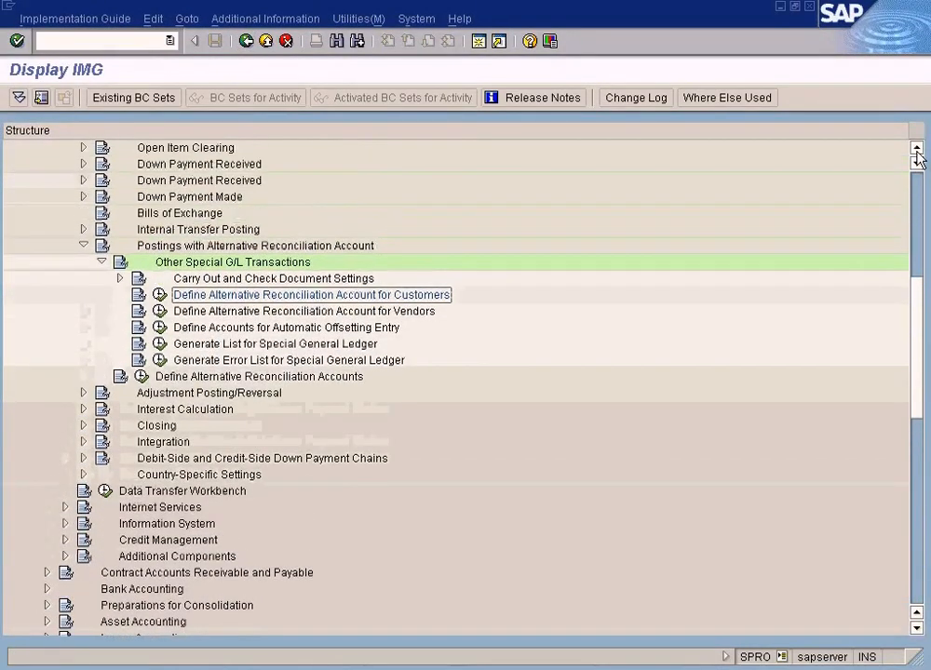
scroll(918, 159, "up", 4)
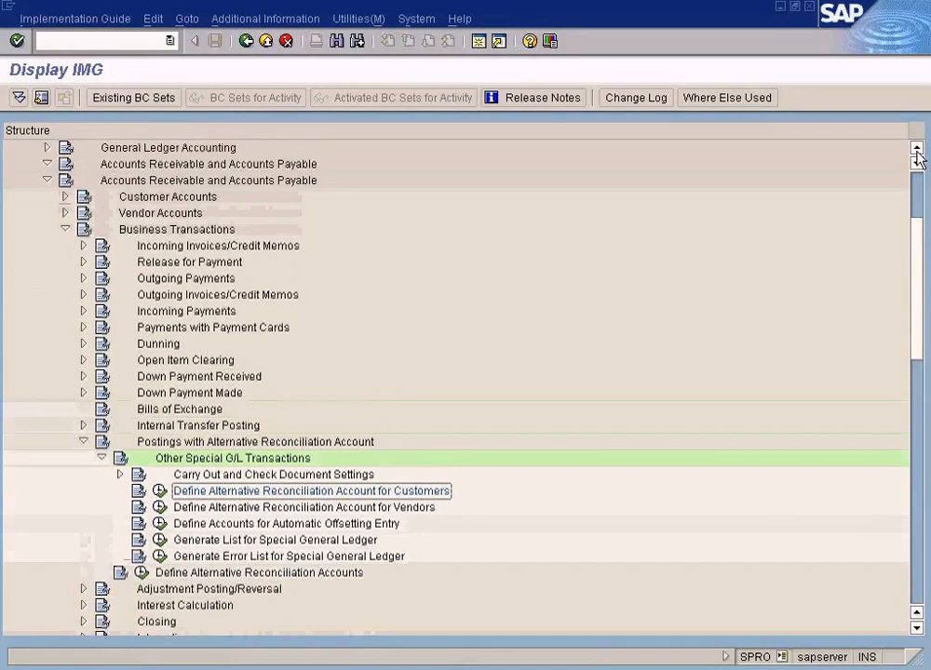
scroll(918, 158, "up", 1)
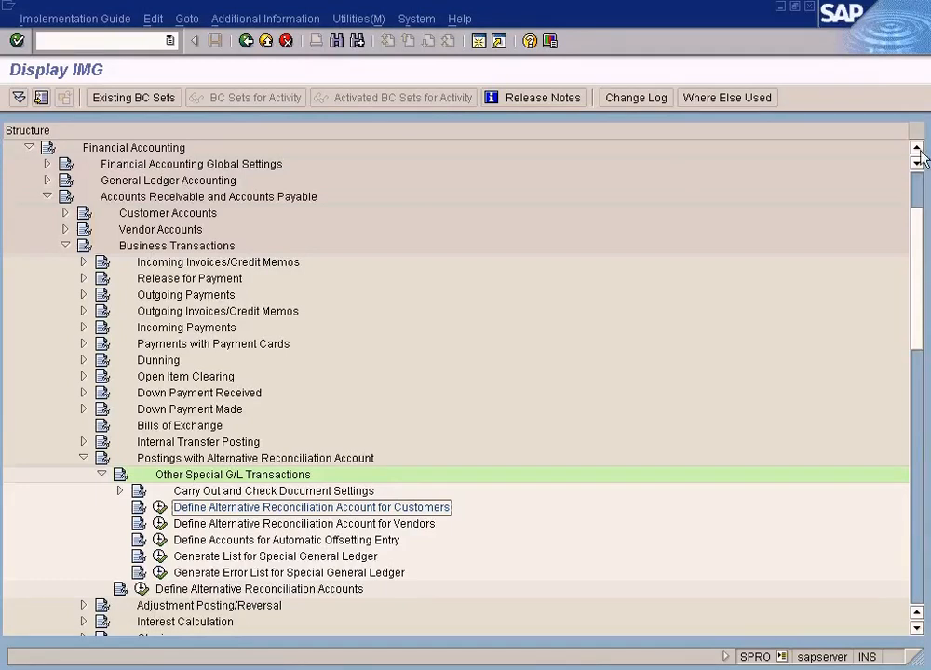
scroll(918, 151, "up", 3)
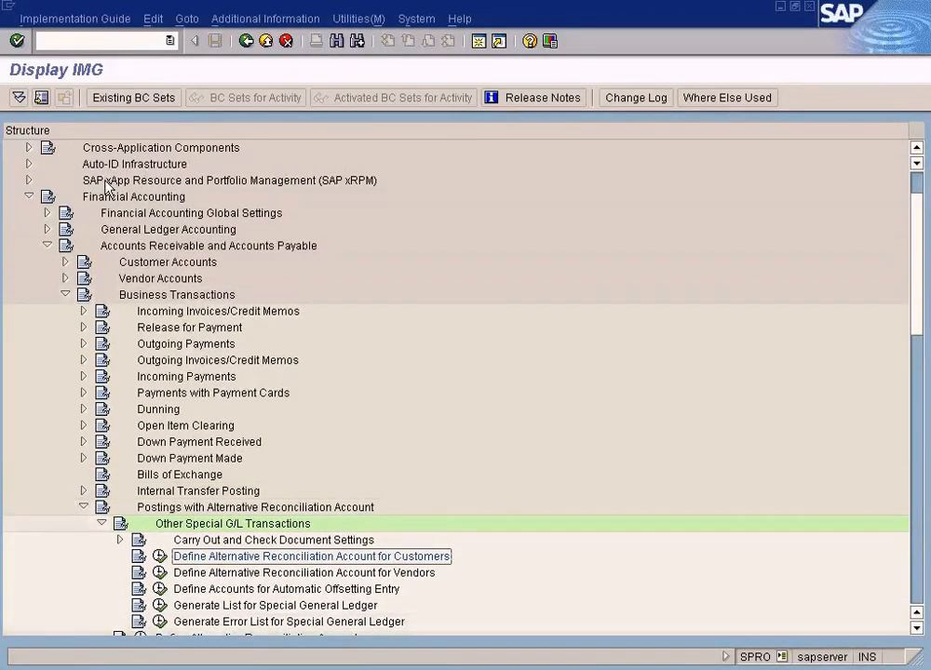
left_click(107, 198)
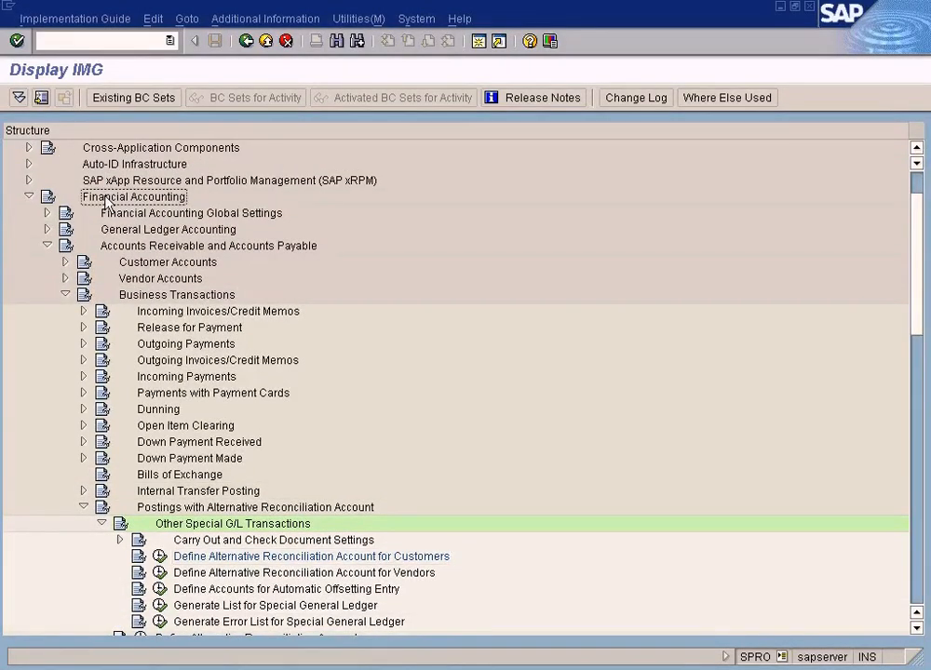
left_click(237, 252)
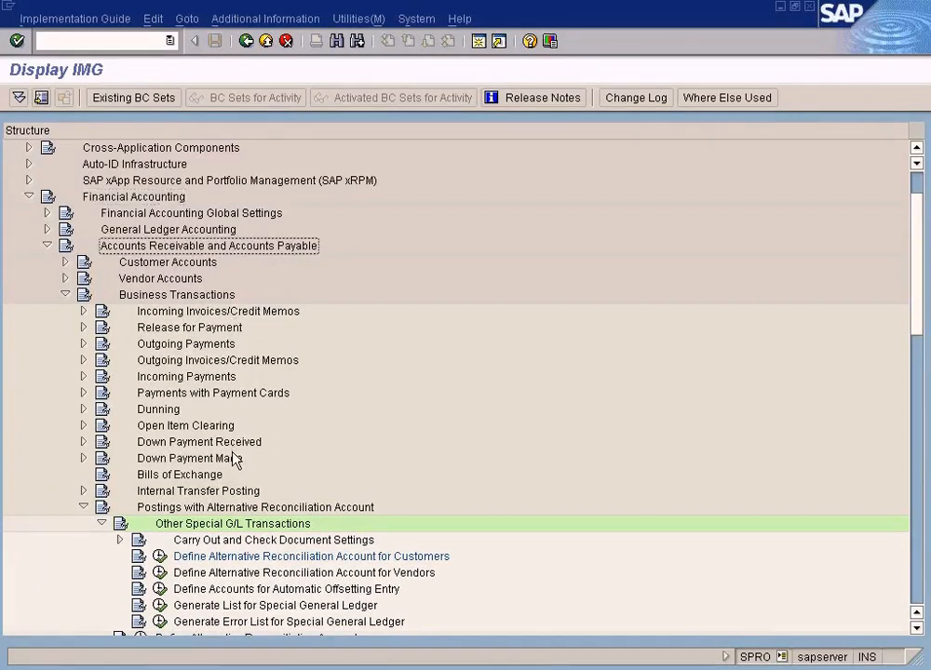
left_click(208, 556)
scroll(223, 493, "down", 5)
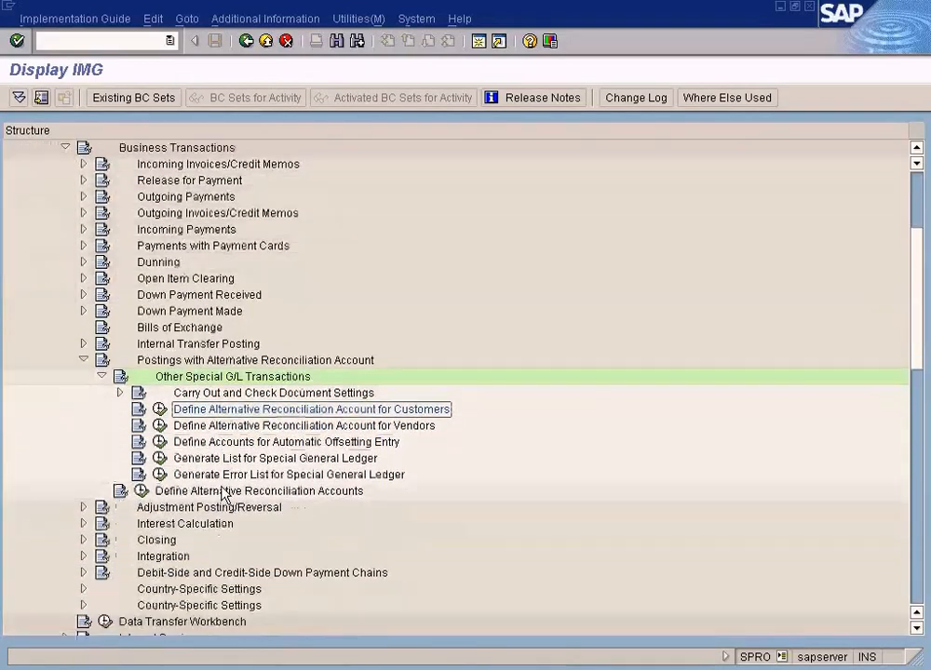
scroll(223, 494, "down", 2)
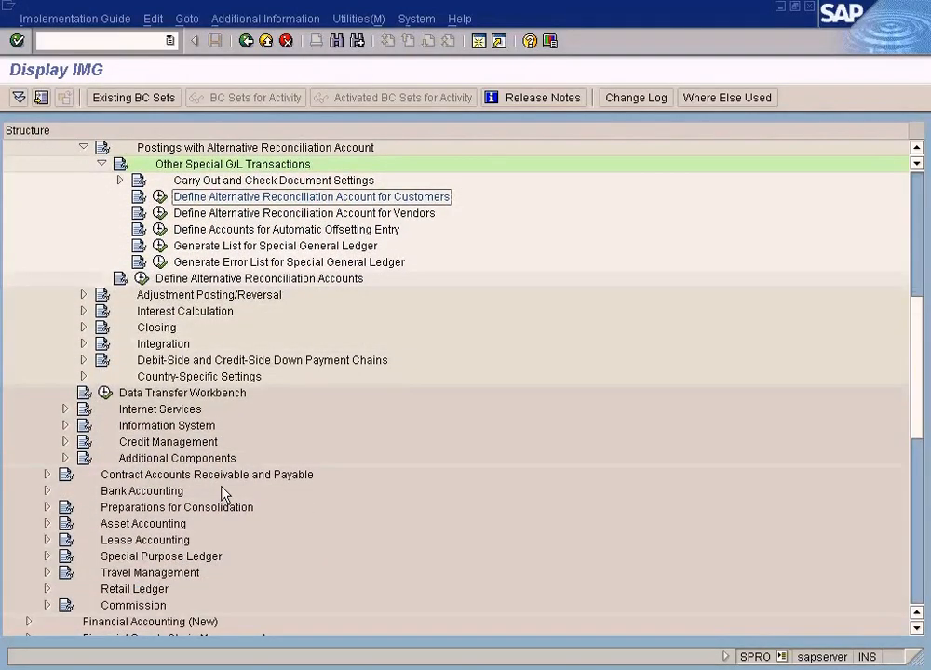
scroll(223, 493, "down", 1)
scroll(208, 492, "up", 3)
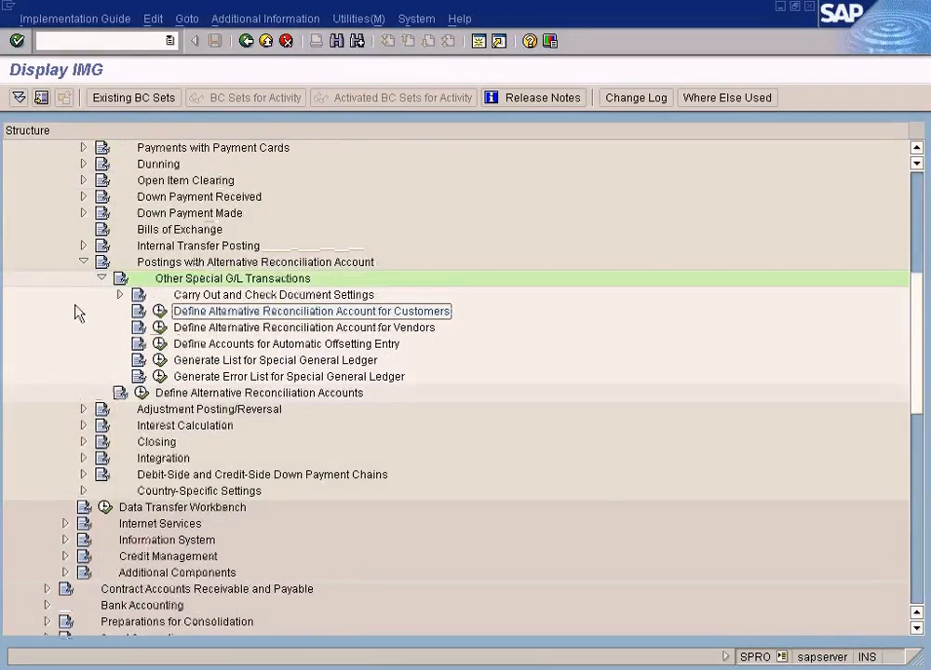
- Collapse Postings with Alternative Reconciliation Account, and expand Financial Accounting (New), Accounts Receivable and Accounts Payable, down to Business Transactions
left_click(83, 262)
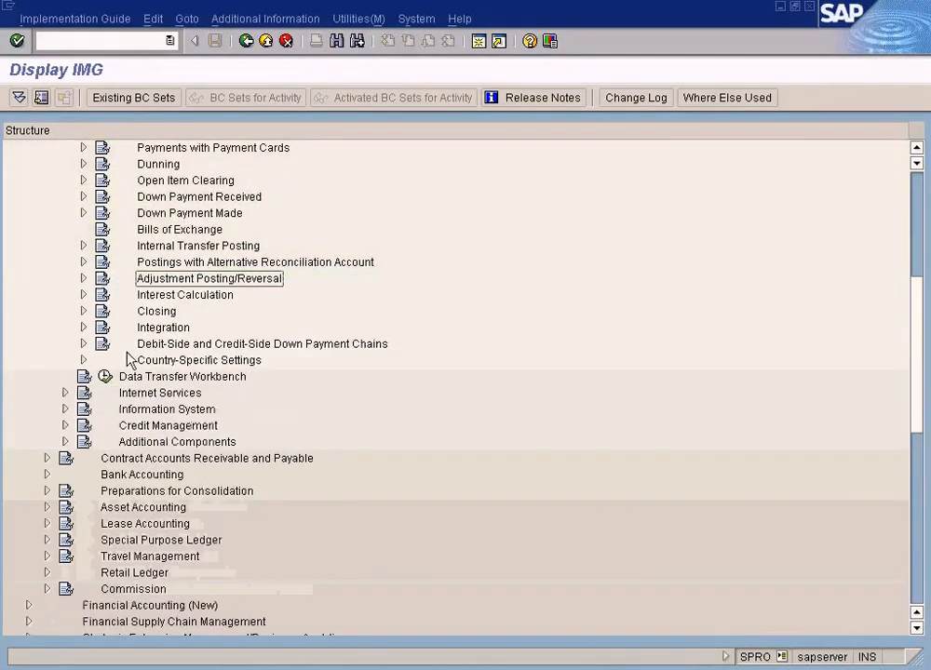
scroll(149, 470, "down", 1)
scroll(157, 491, "down", 1)
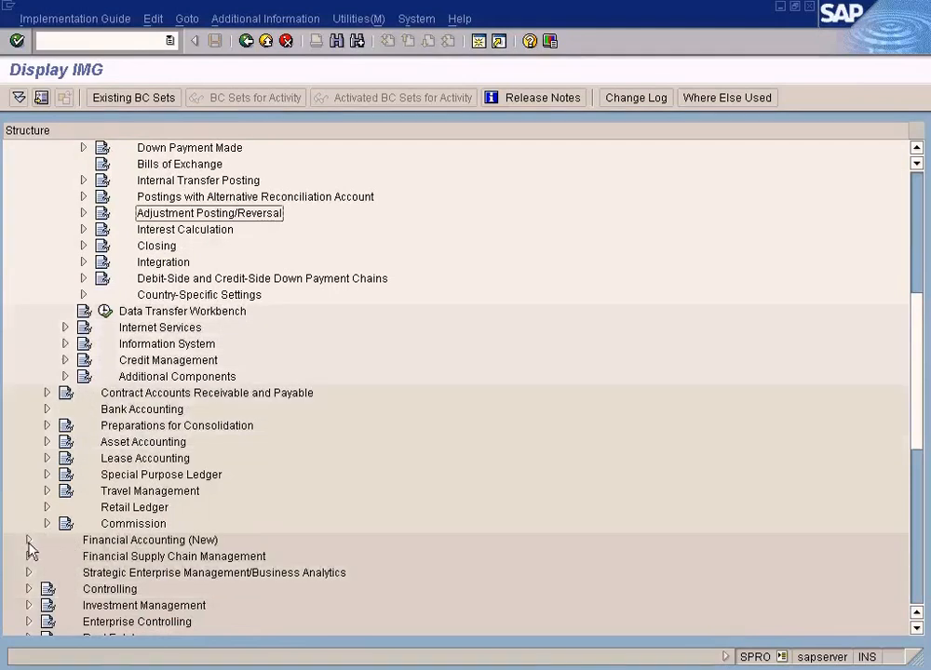
left_click(28, 539)
scroll(28, 549, "down", 1)
scroll(33, 549, "down", 1)
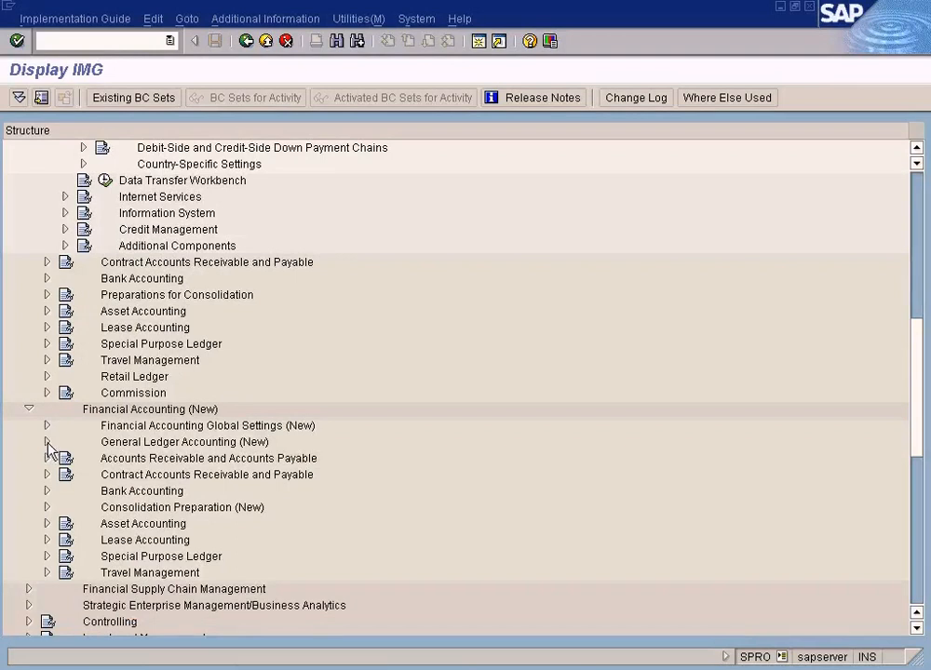
left_click(47, 458)
scroll(51, 464, "down", 1)
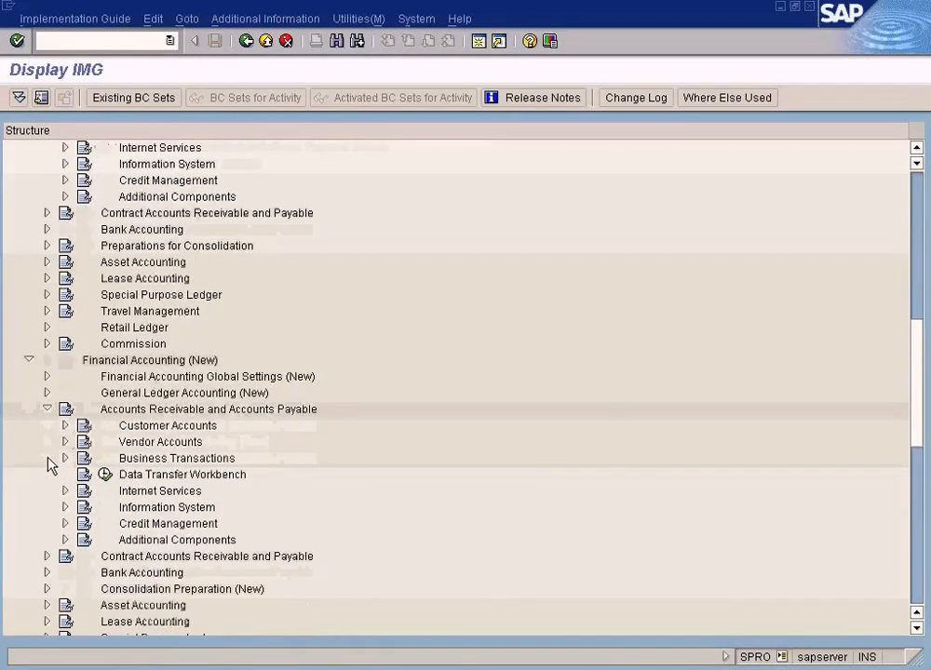
left_click(65, 458)
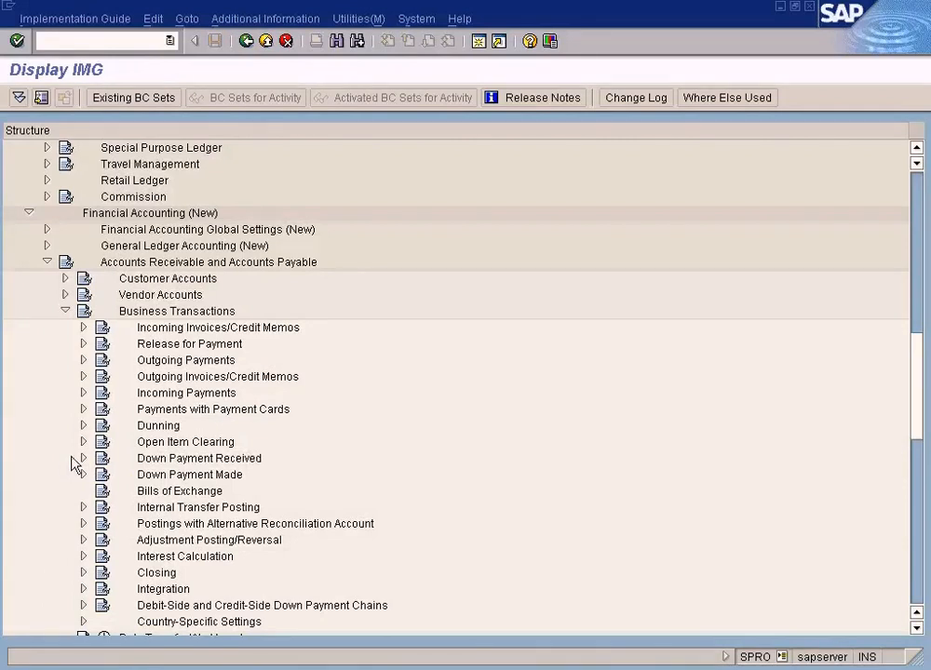
- Expand Down Payment Received and locate Define Reconciliation Accounts for Customer Down Payments
left_click(83, 457)
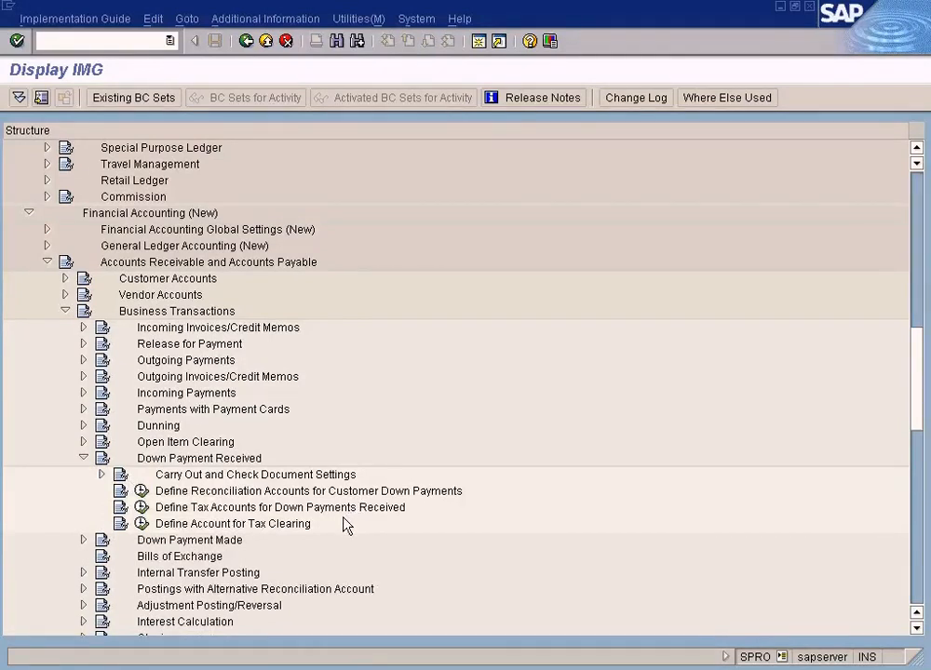
scroll(345, 526, "down", 1)
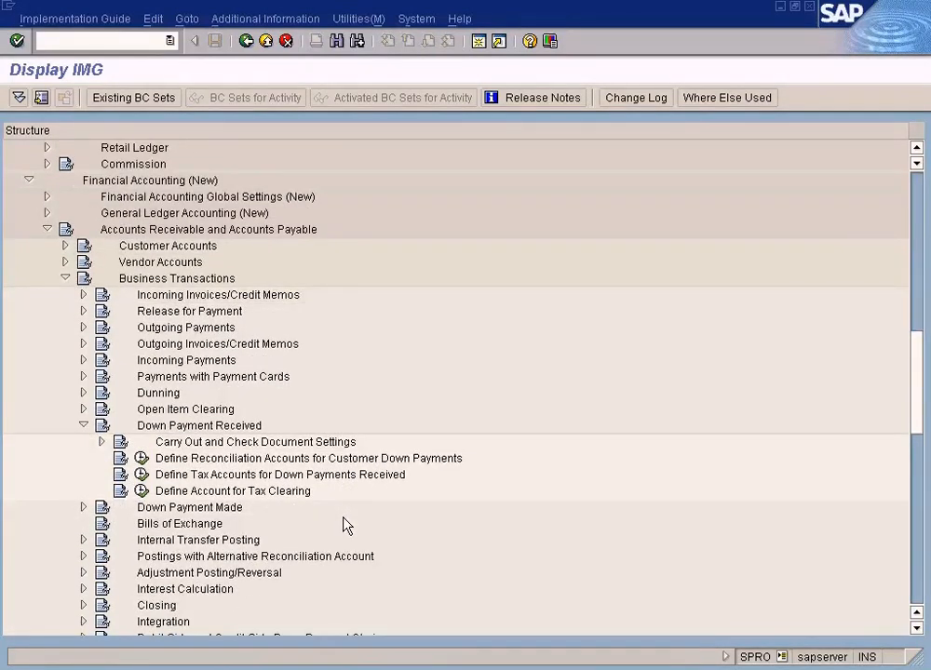
left_click(218, 464)
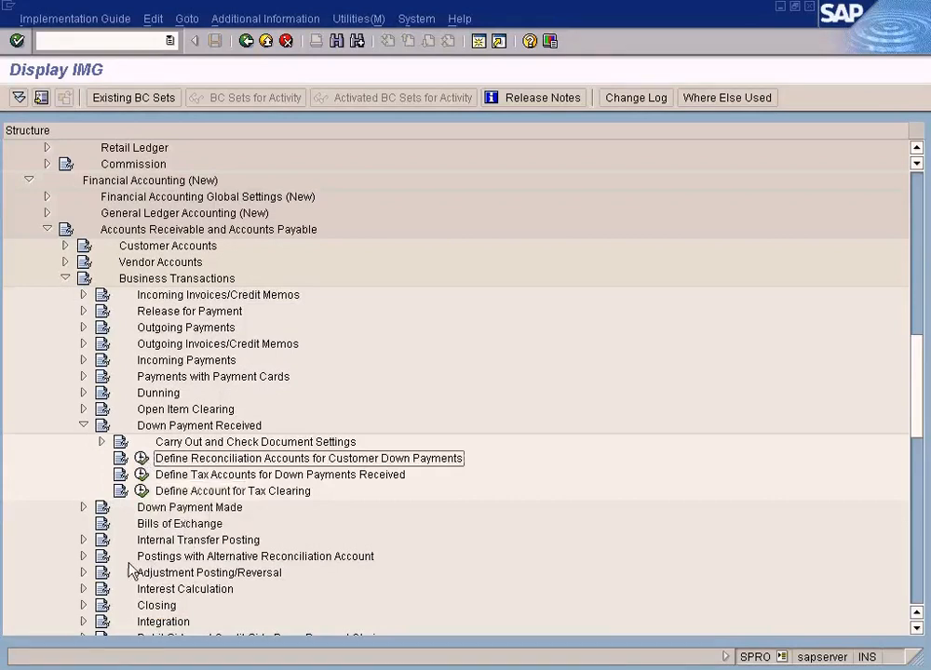
- Select Define Alternative Reconciliation Account for Customers under Postings with Alternative Reconciliation Account, Other Special G/L Transactions, and collapse Down Payment Received
left_click(83, 556)
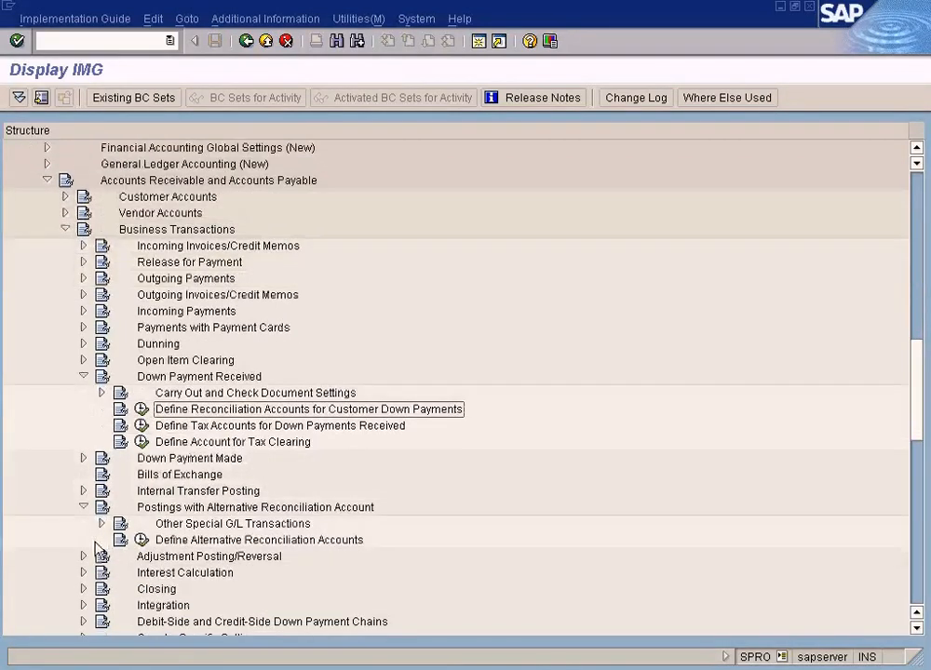
left_click(102, 524)
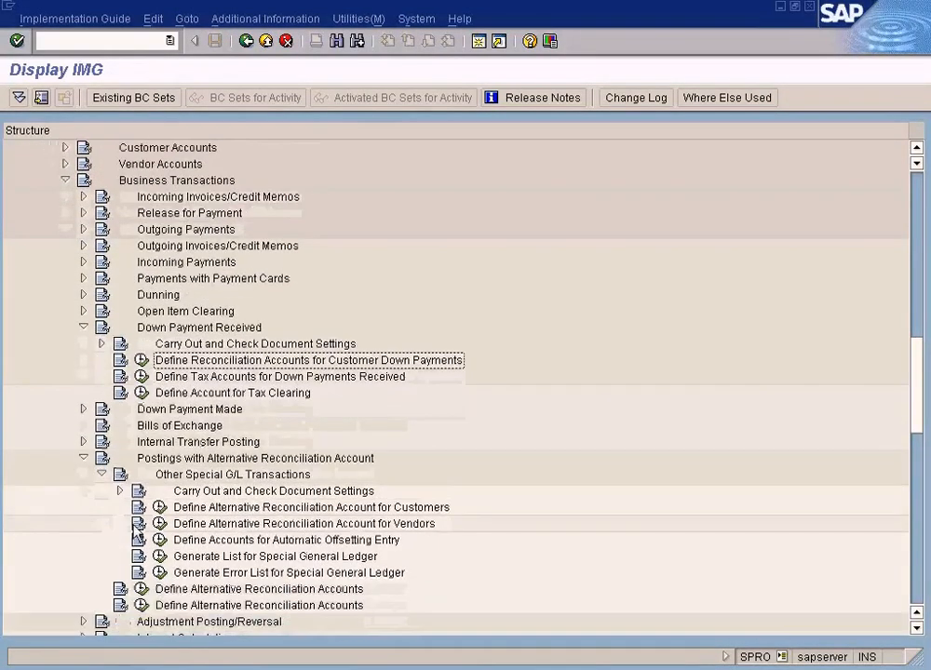
left_click(240, 510)
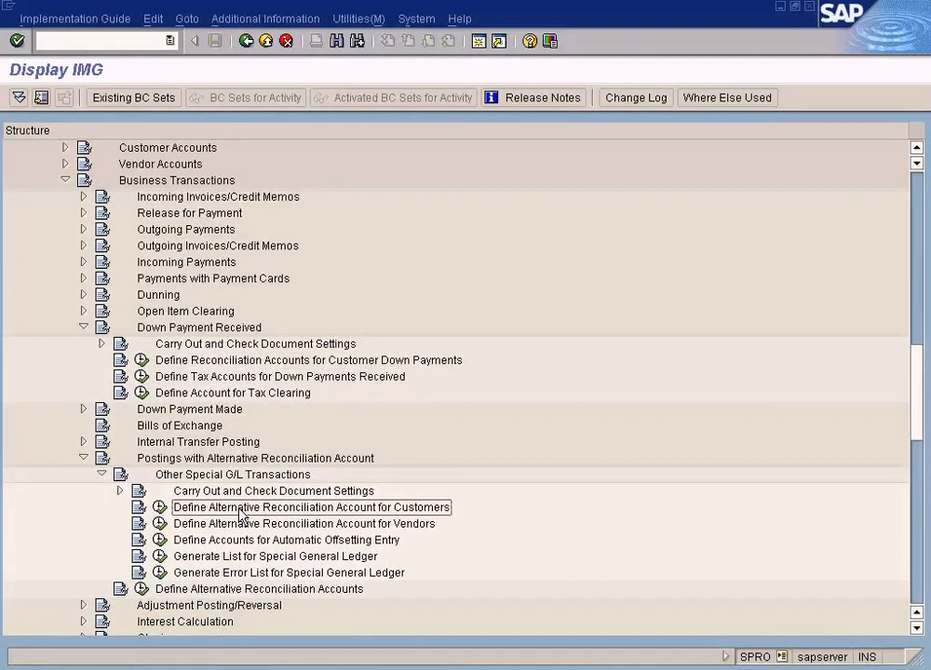
left_click(83, 328)
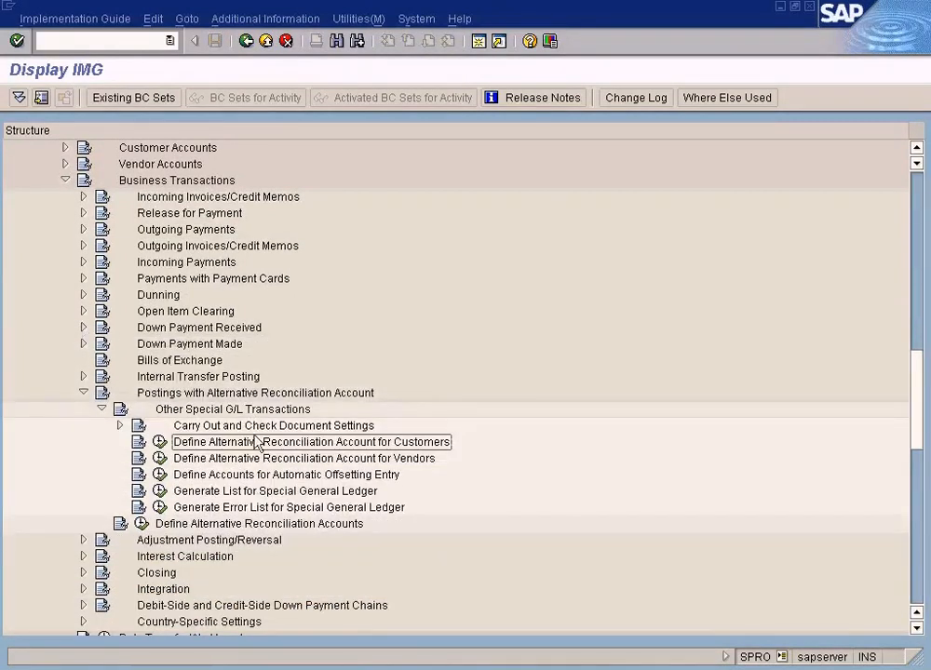
- Collapse the original Financial Accounting branch of the Implementation Guide, leaving the Financial Accounting (New) branch expanded
scroll(253, 460, "up", 5)
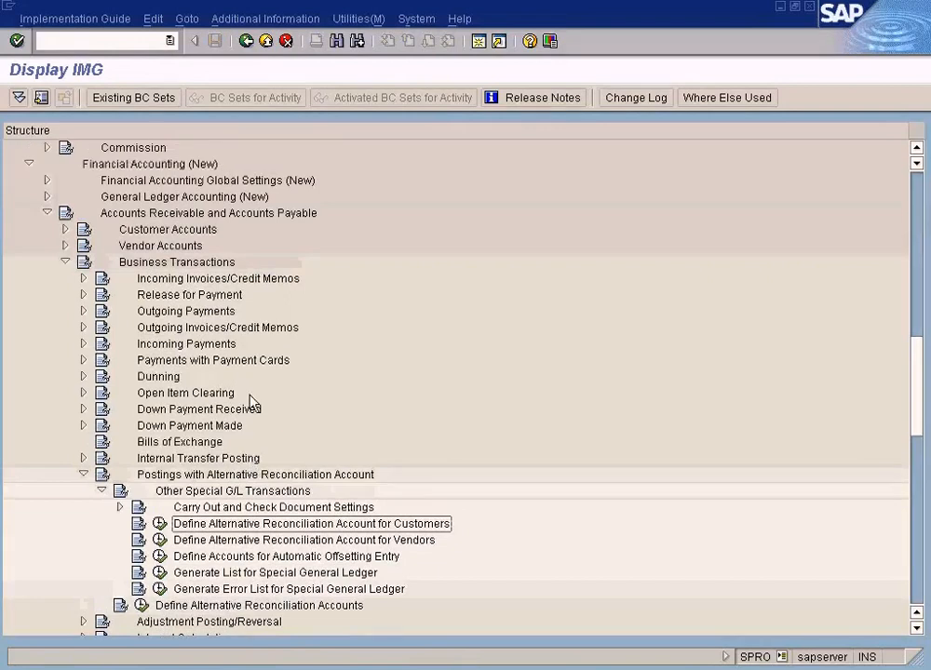
scroll(253, 400, "up", 1)
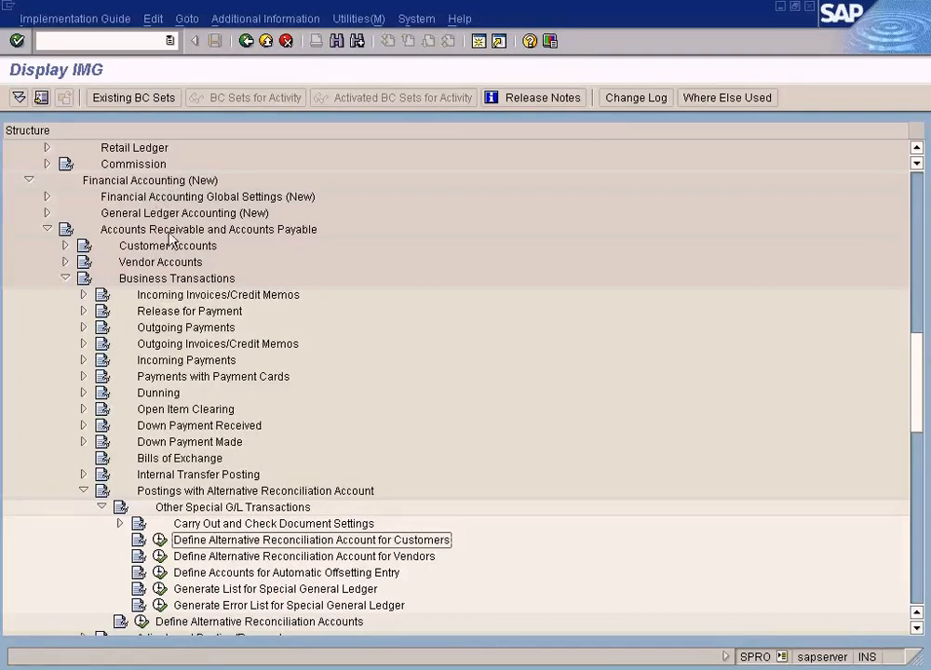
scroll(164, 244, "up", 6)
scroll(162, 318, "up", 19)
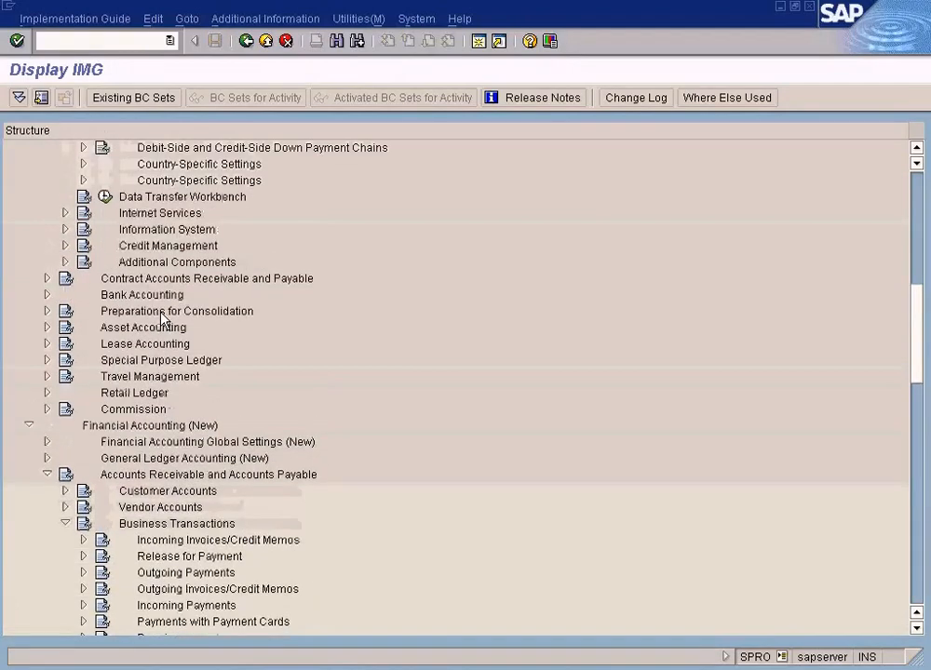
scroll(162, 318, "up", 18)
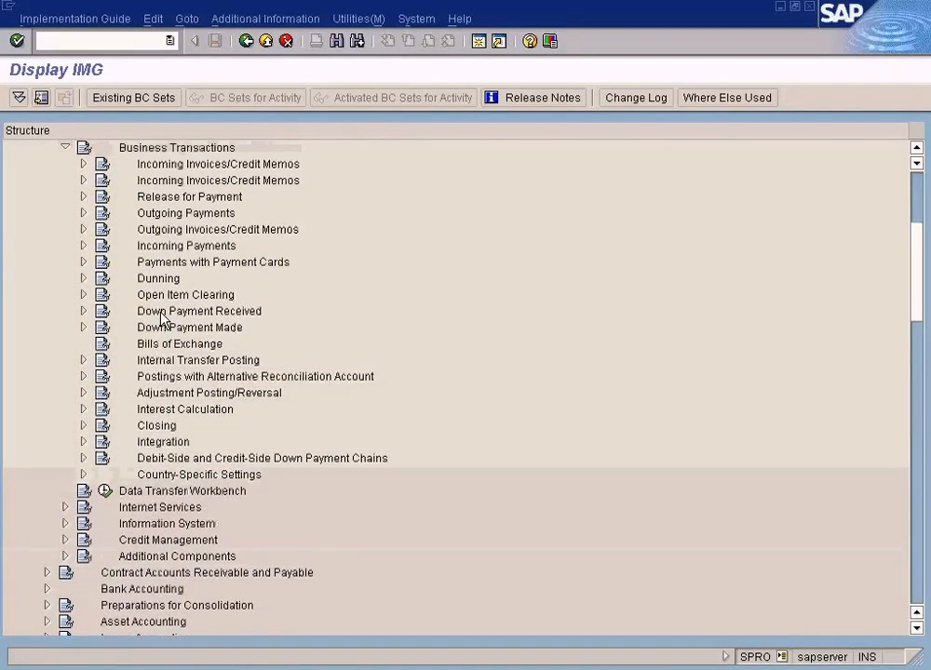
scroll(162, 318, "up", 5)
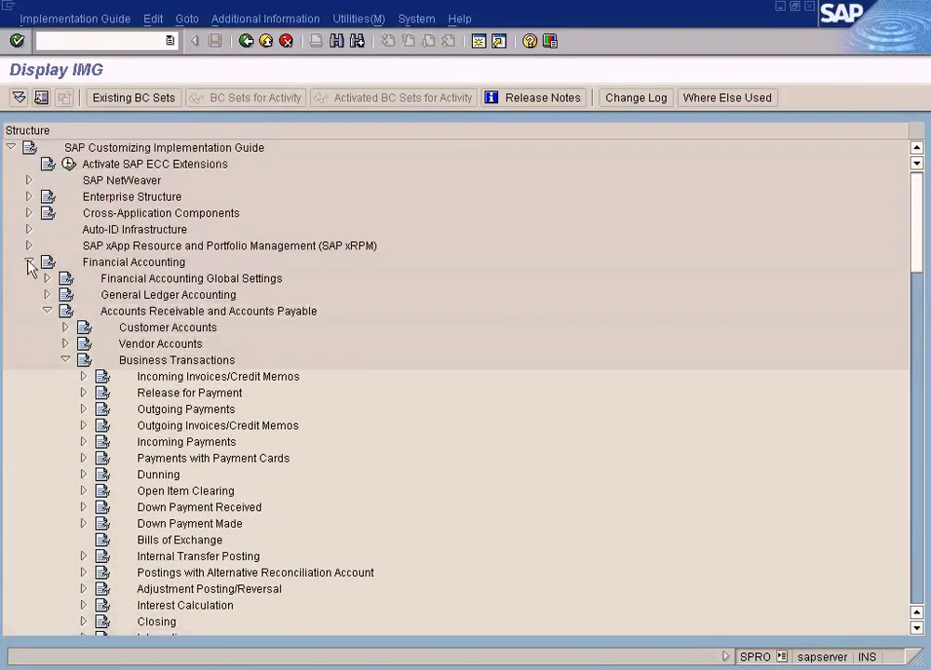
left_click(29, 261)
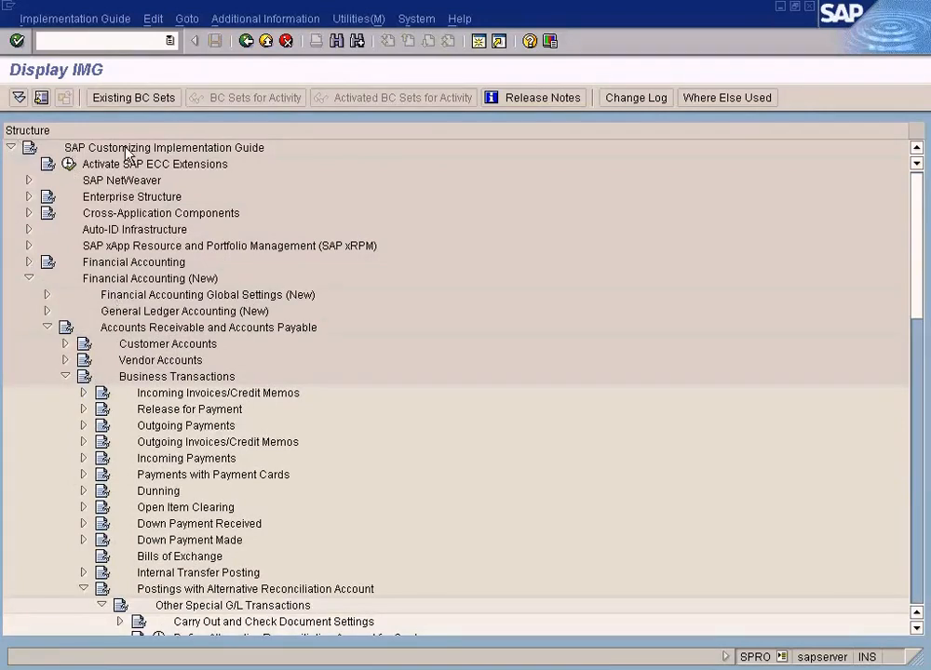
- Open Define Alternative Reconciliation Account for Customers under Business Transactions, Postings with Alternative Reconciliation Account, Other Special G/L Transactions
left_click(115, 281)
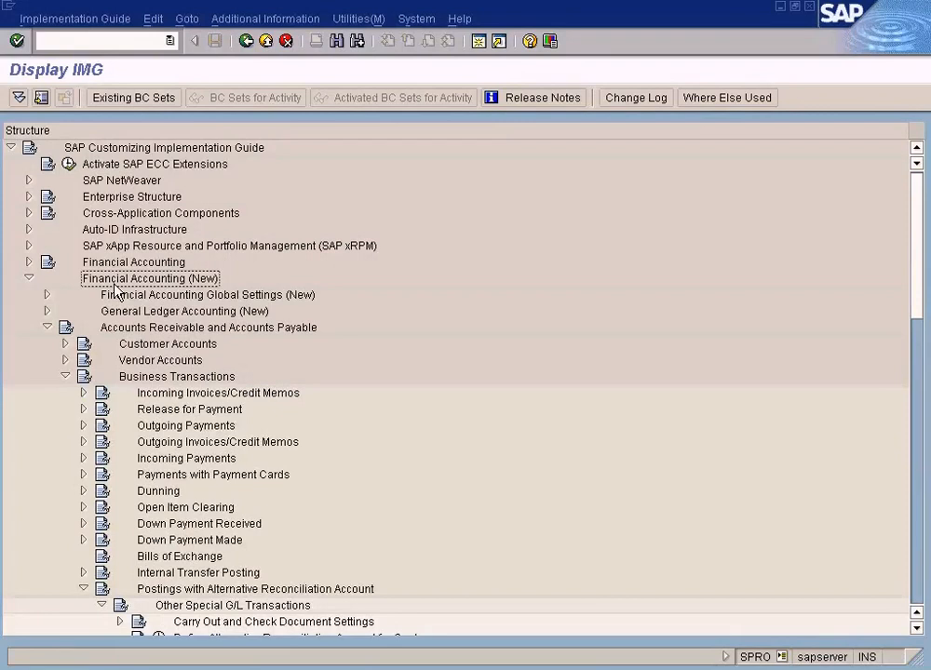
scroll(115, 292, "down", 1)
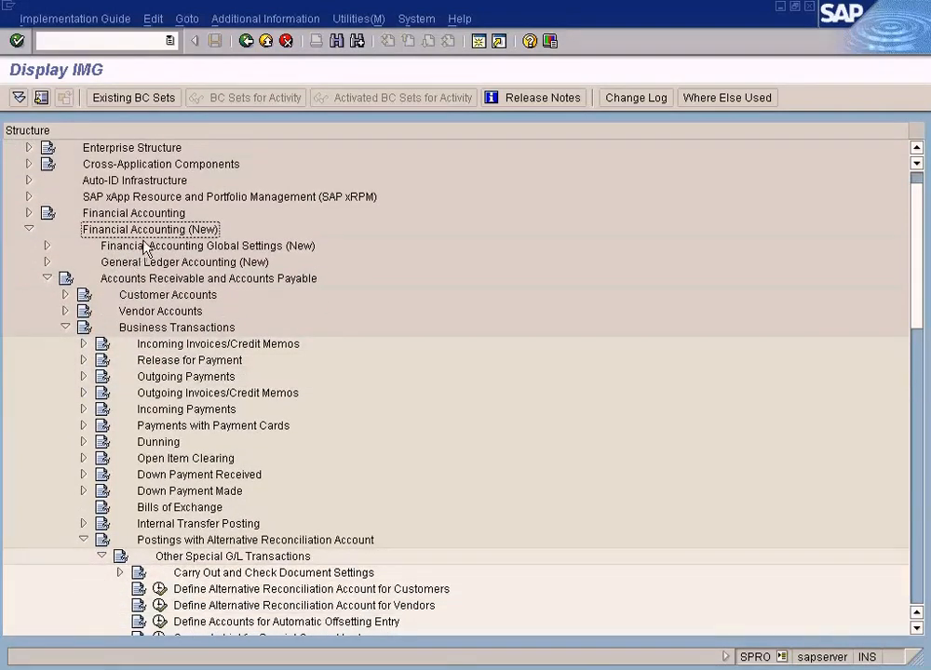
left_click(140, 280)
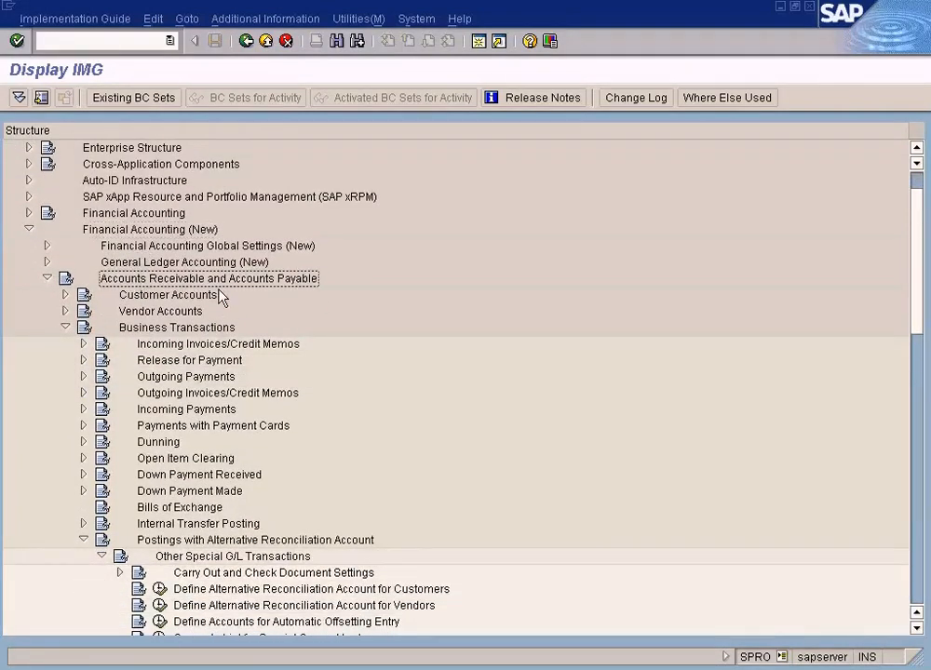
left_click(205, 326)
scroll(204, 324, "down", 1)
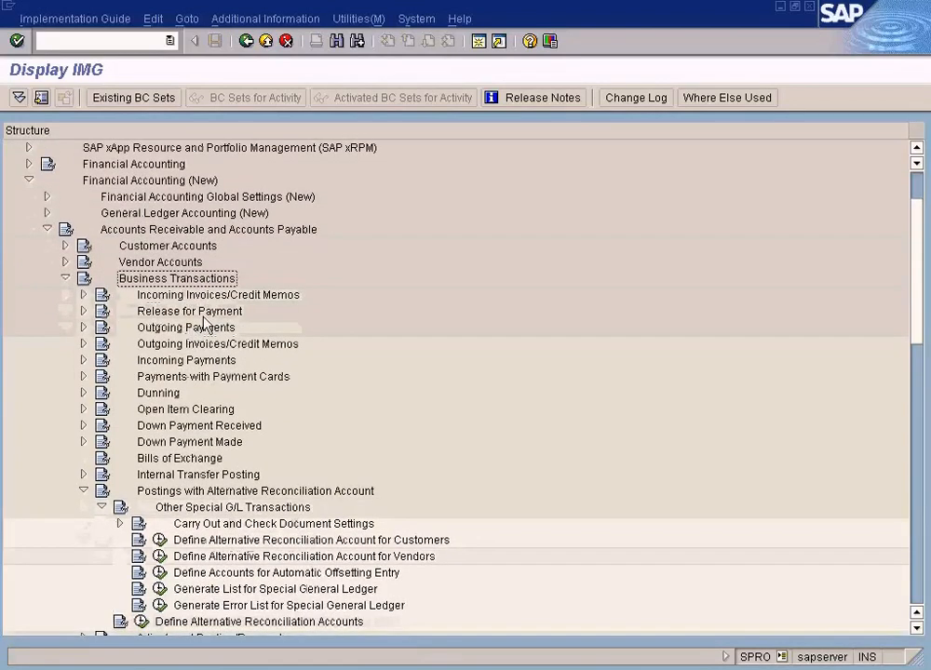
left_click(183, 490)
scroll(294, 419, "down", 1)
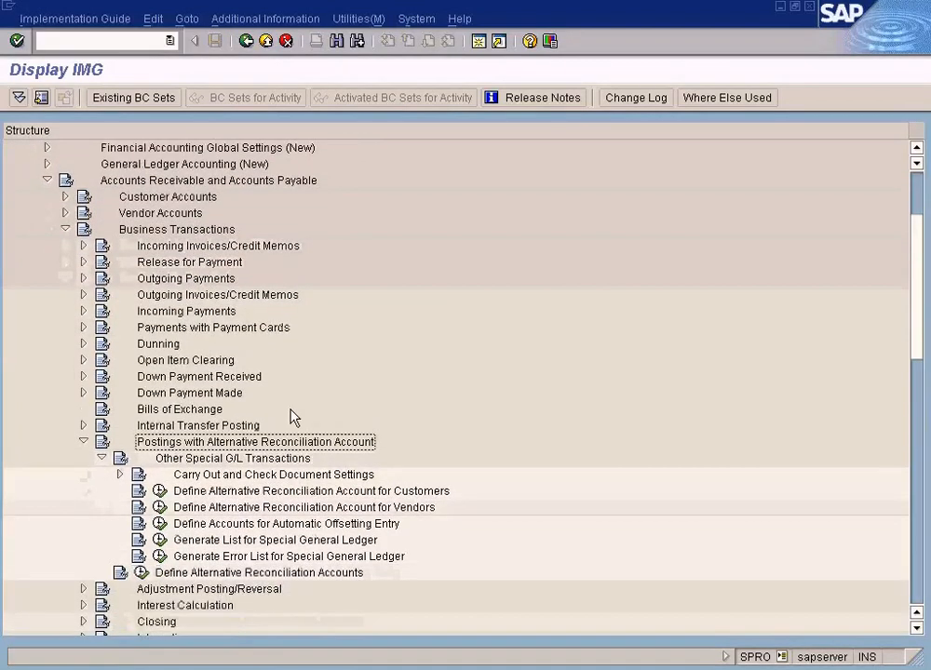
left_click(354, 491)
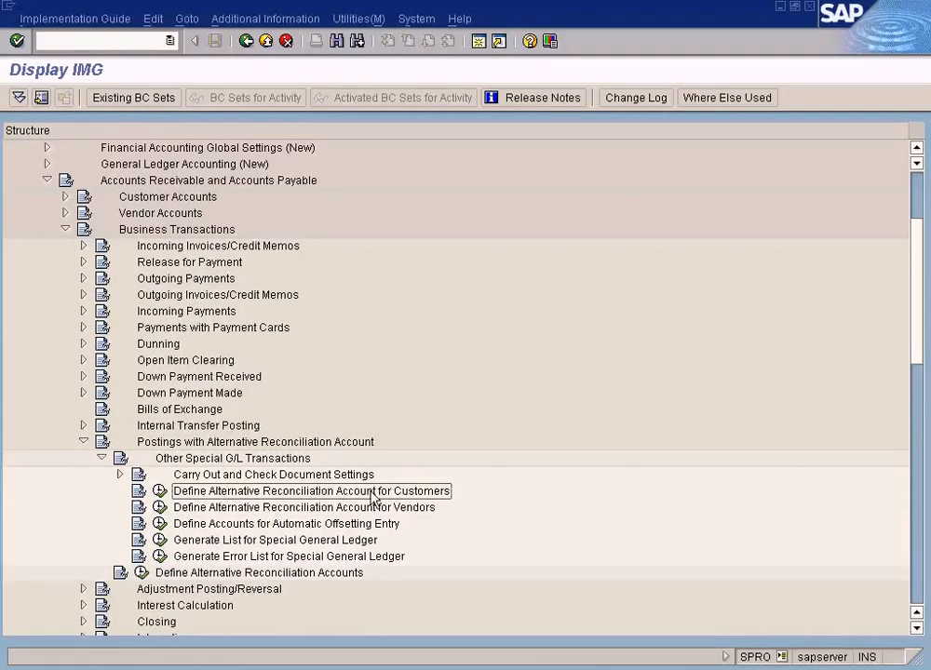
left_click(159, 492)
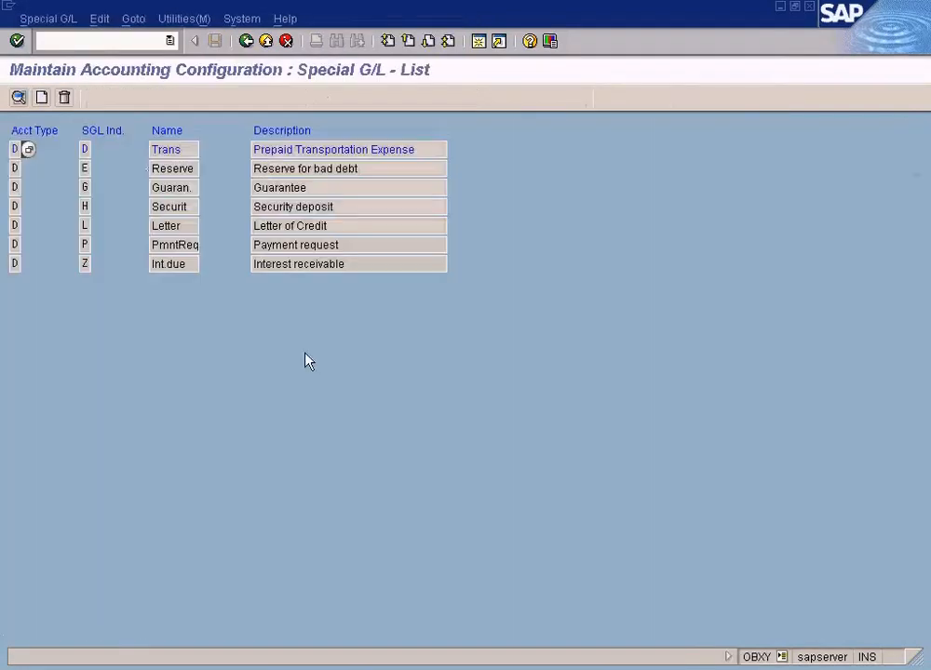
- Start creating a new special G/L indicator and review the indicators already used for account type D
left_click(42, 98)
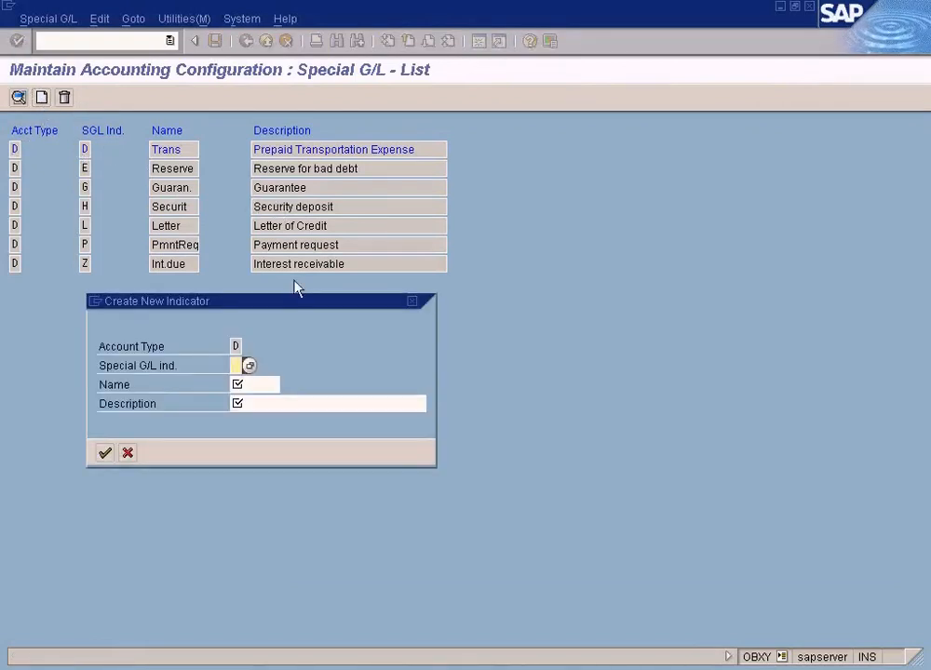
left_click(249, 366)
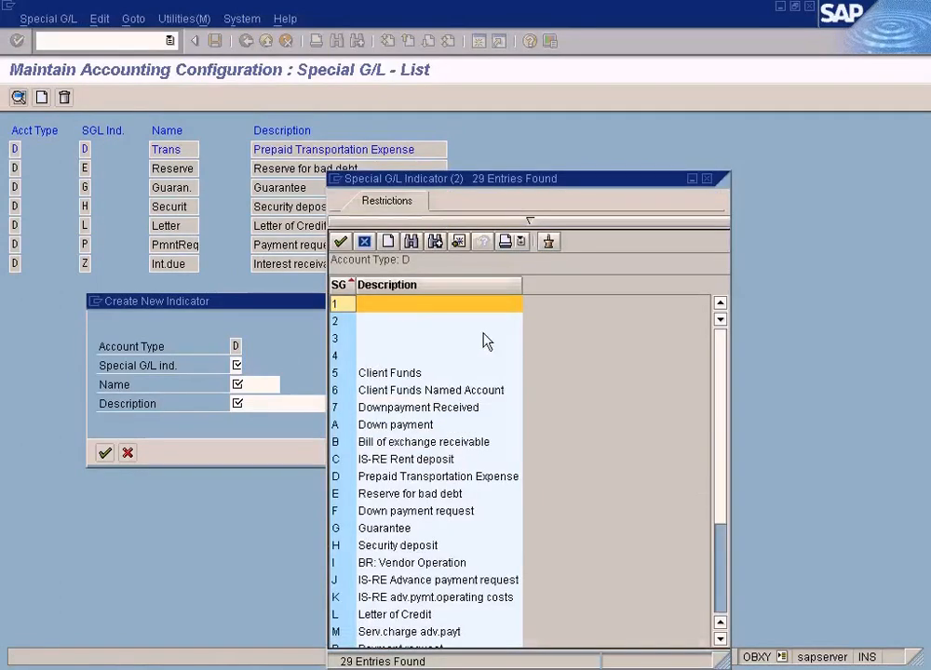
scroll(511, 366, "down", 4)
scroll(513, 366, "up", 2)
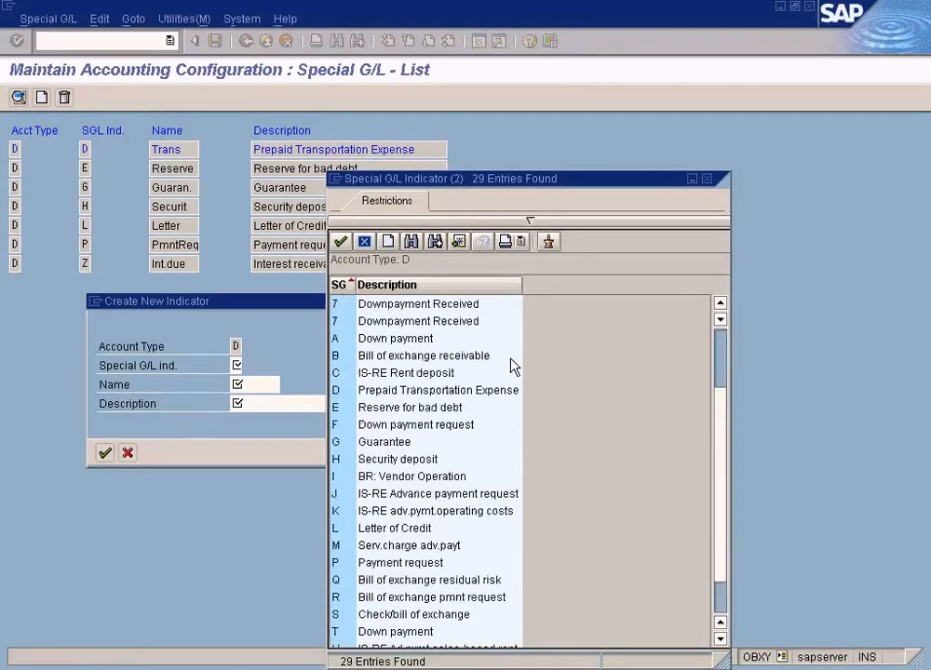
scroll(511, 366, "up", 2)
scroll(342, 427, "down", 4)
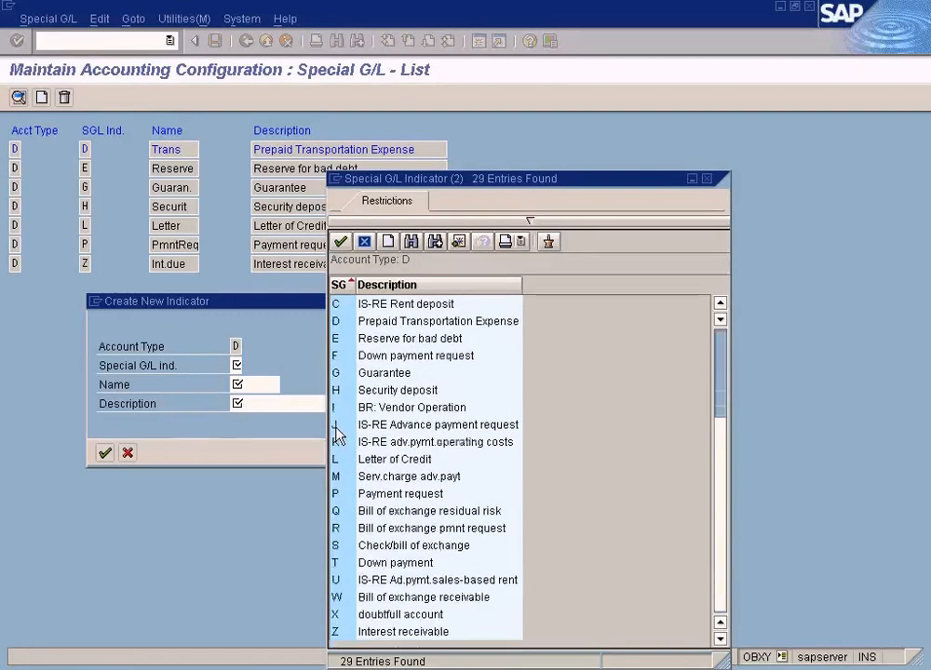
scroll(357, 582, "up", 4)
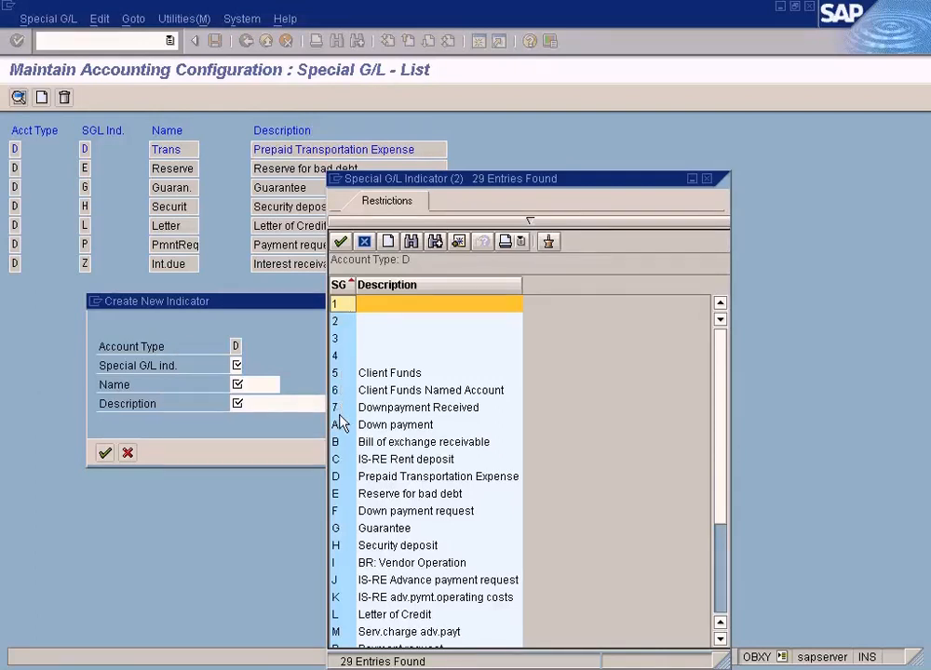
left_click(705, 178)
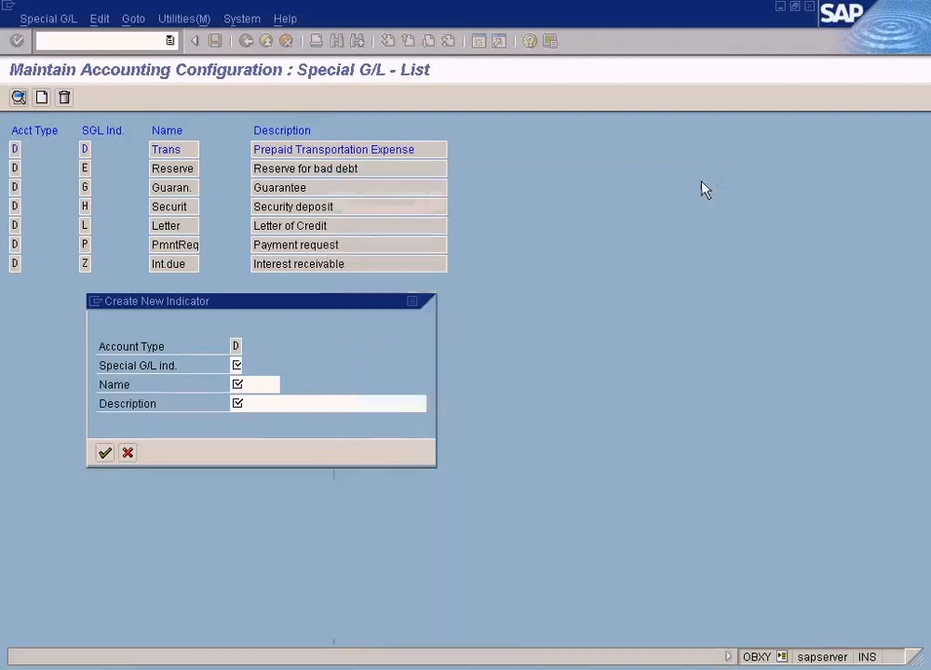
- Create special G/L indicator 8 with name Noted I and description Noted Items, and enable its Noted items property
type("8")
left_click(270, 388)
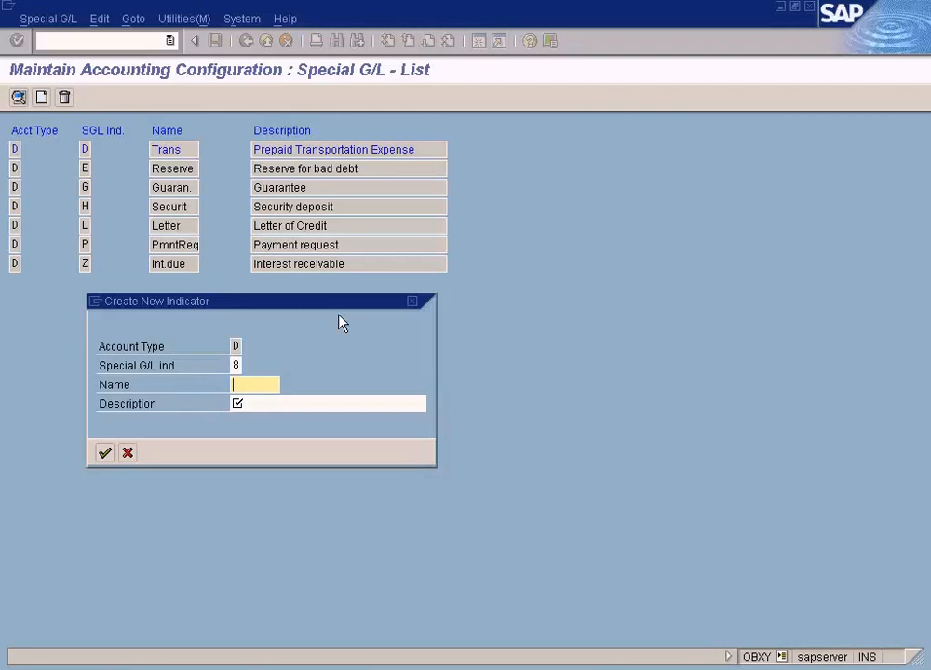
type("Noted I")
key("Tab")
type("Noted Items")
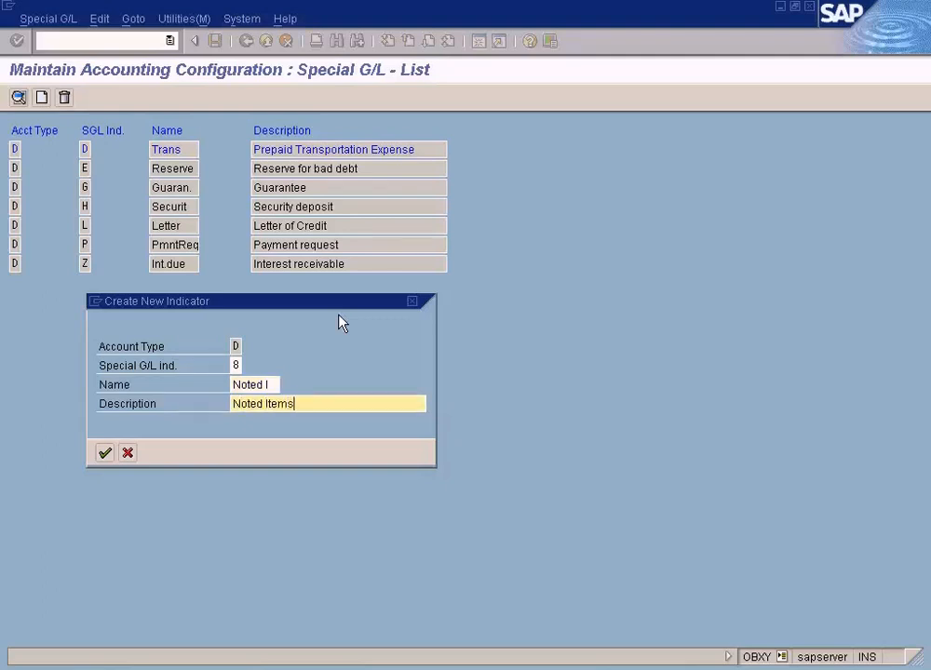
left_click(104, 452)
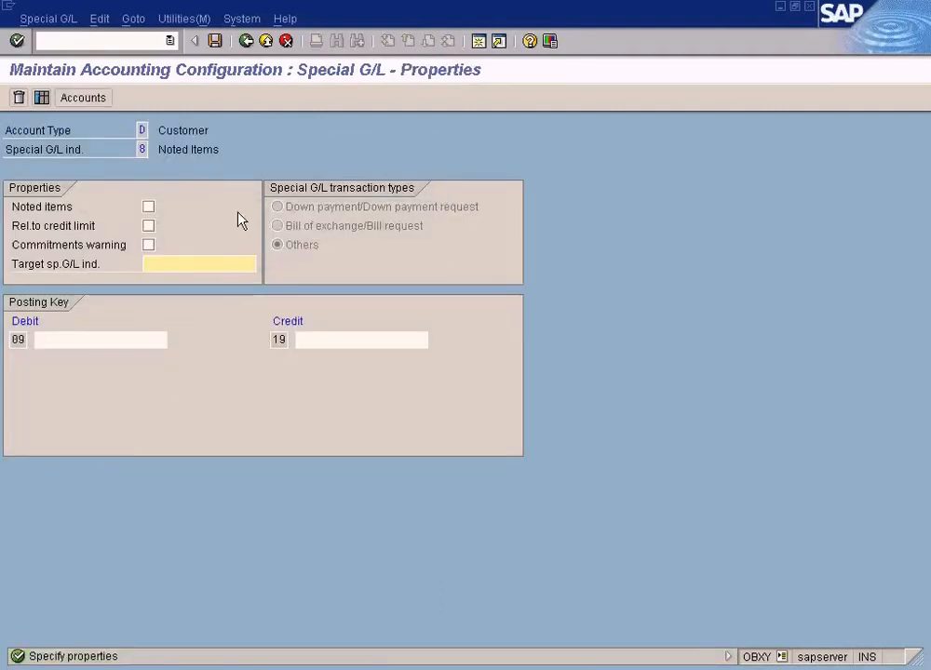
key("Return")
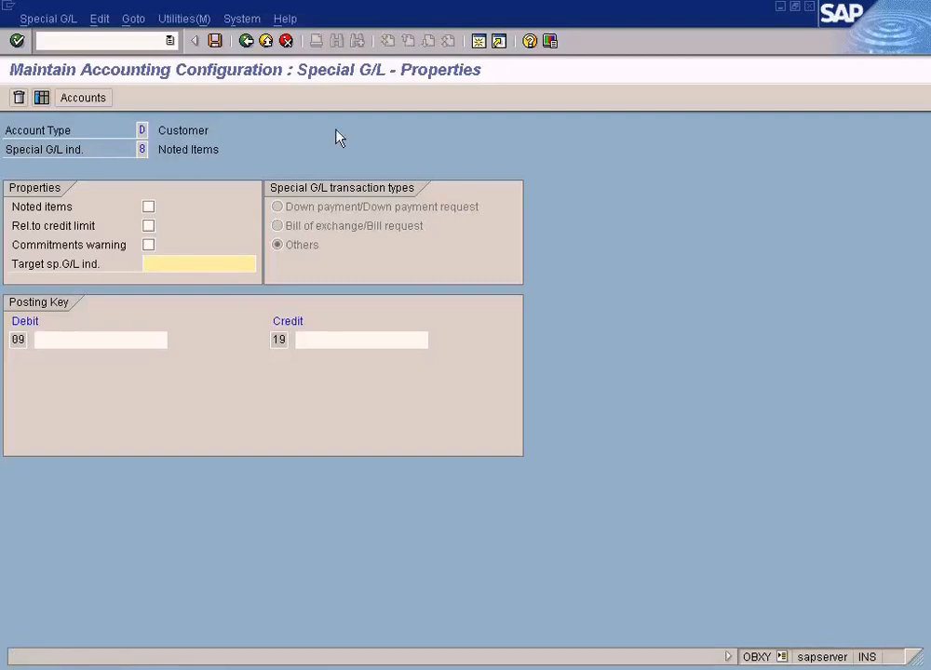
left_click(149, 209)
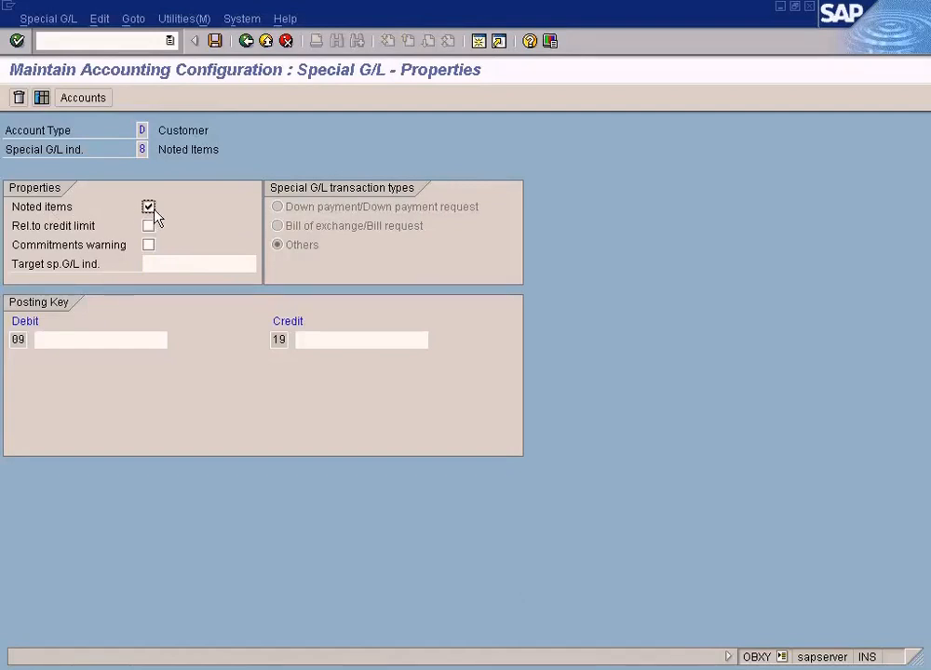
left_click(140, 149)
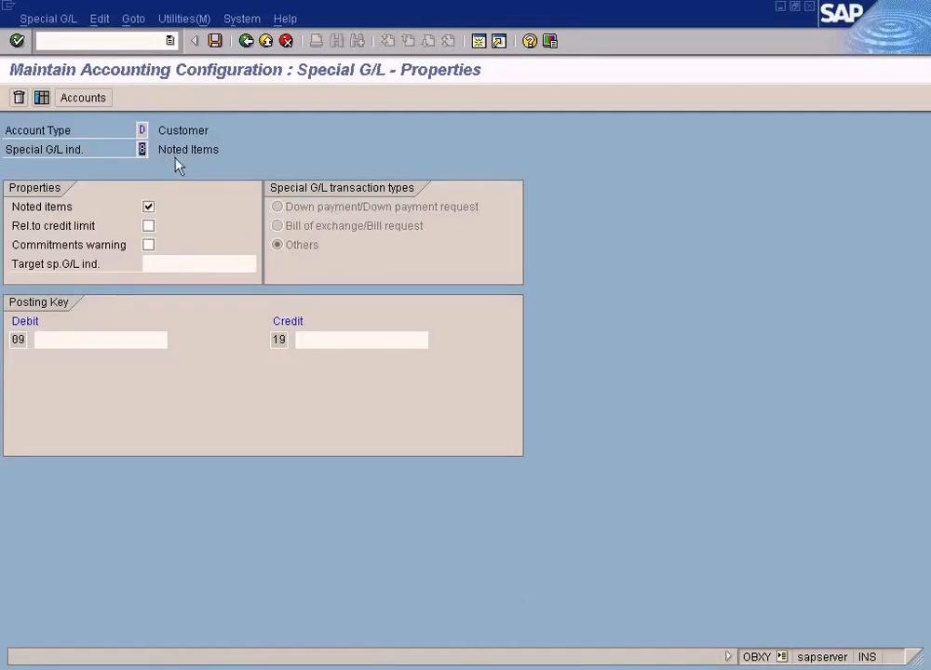
- Read the field help for the Noted items property and close it
double_click(150, 213)
key("F1")
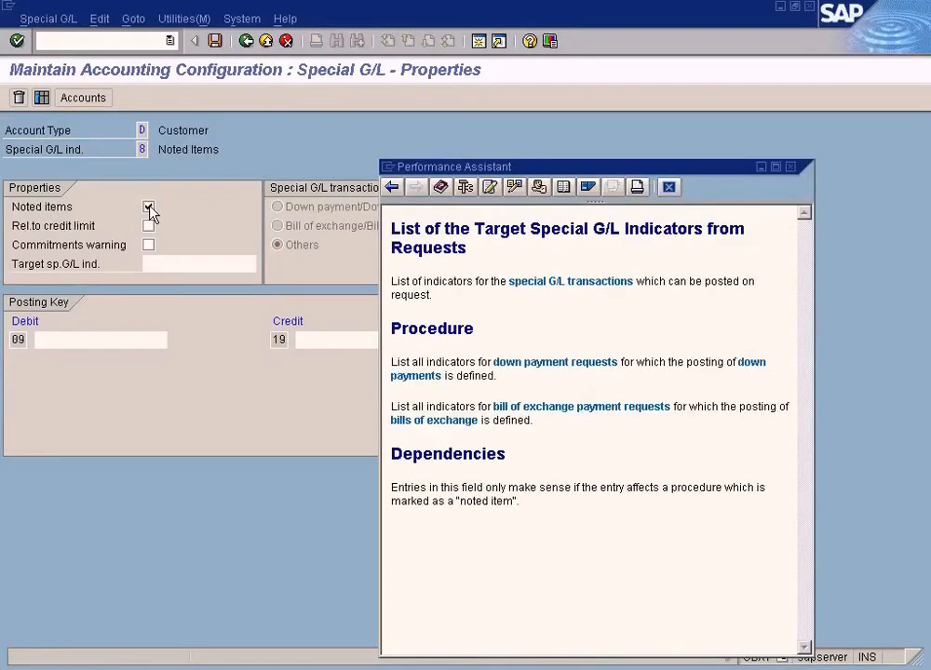
left_click(791, 168)
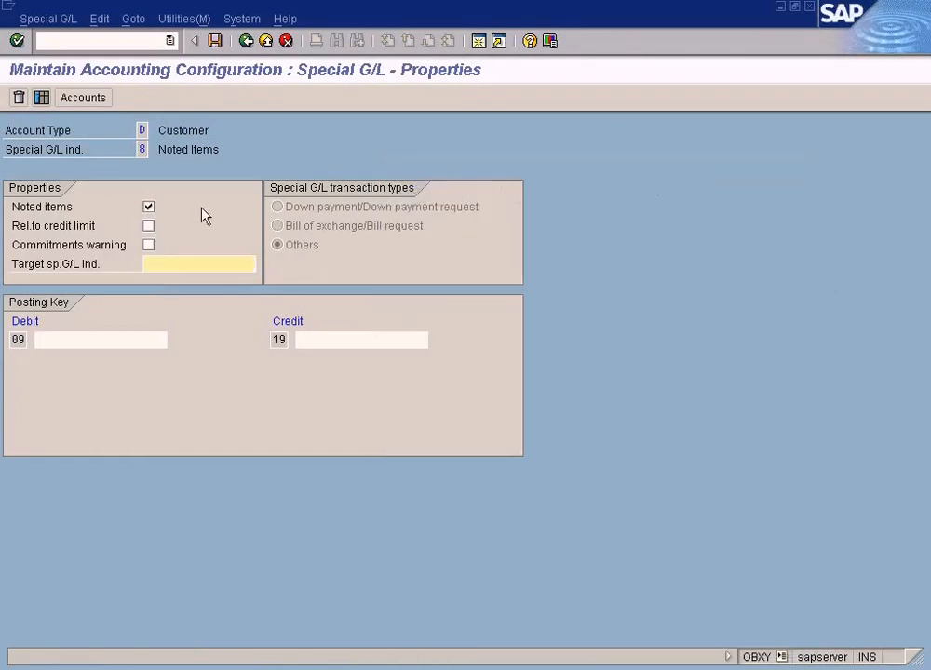
right_click(152, 211)
left_click(181, 222)
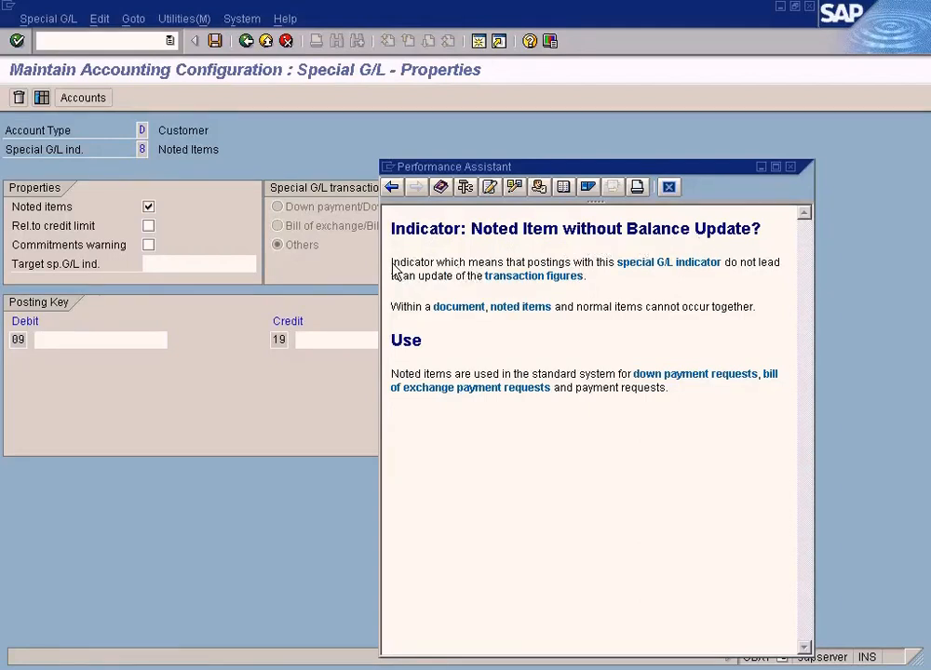
left_click_drag(392, 264, 629, 276)
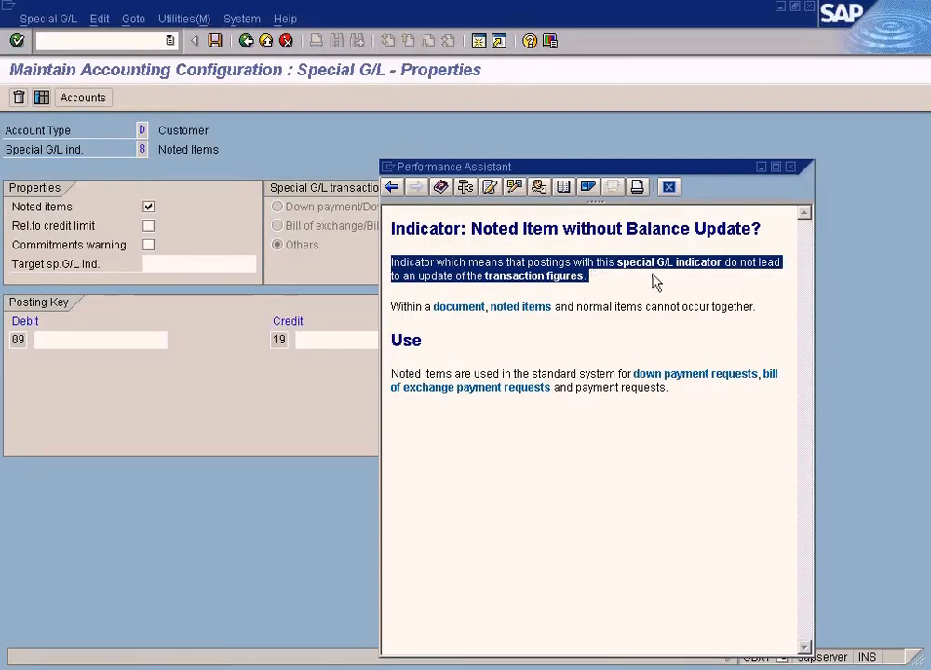
left_click(605, 288)
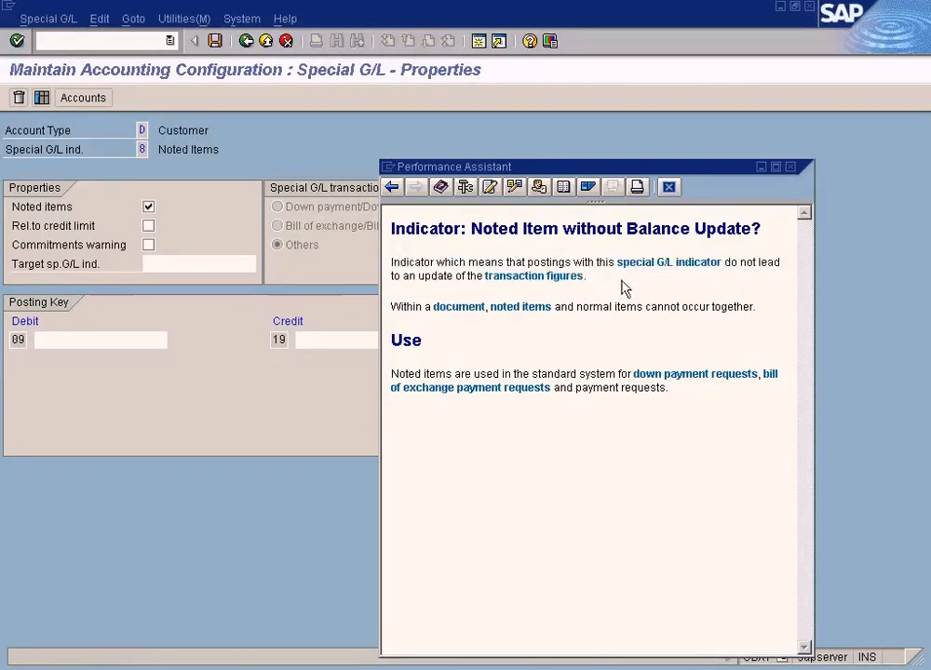
left_click(791, 167)
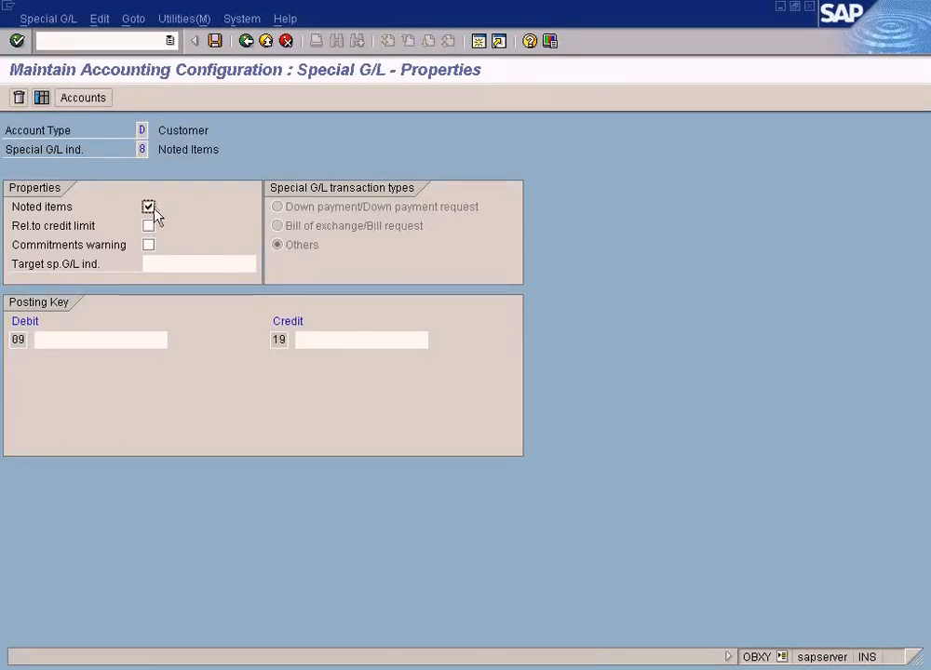
- Save the indicator's properties and open its account assignment for chart of accounts SUN
left_click(89, 101)
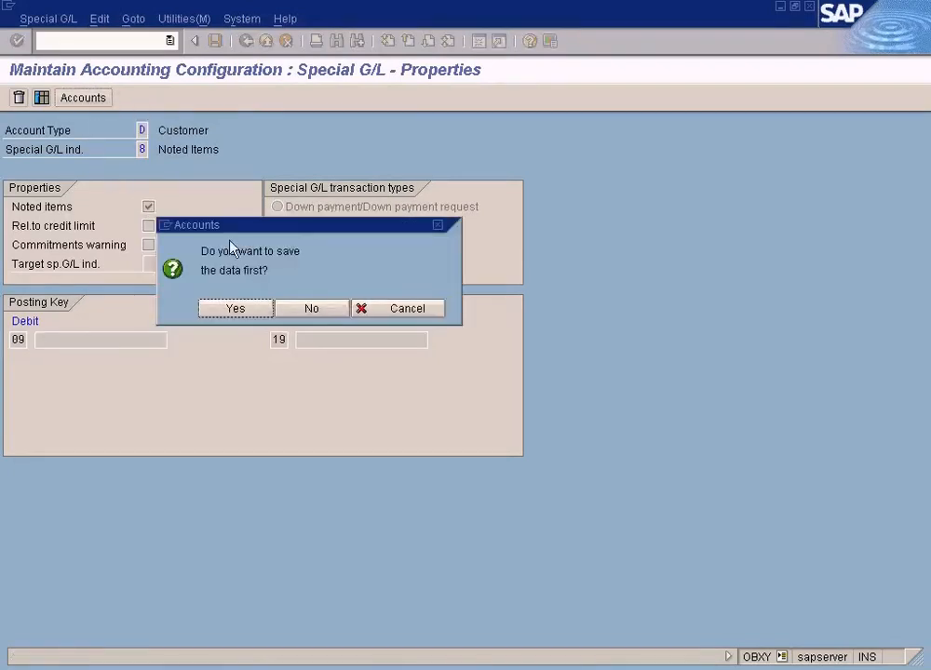
left_click(235, 309)
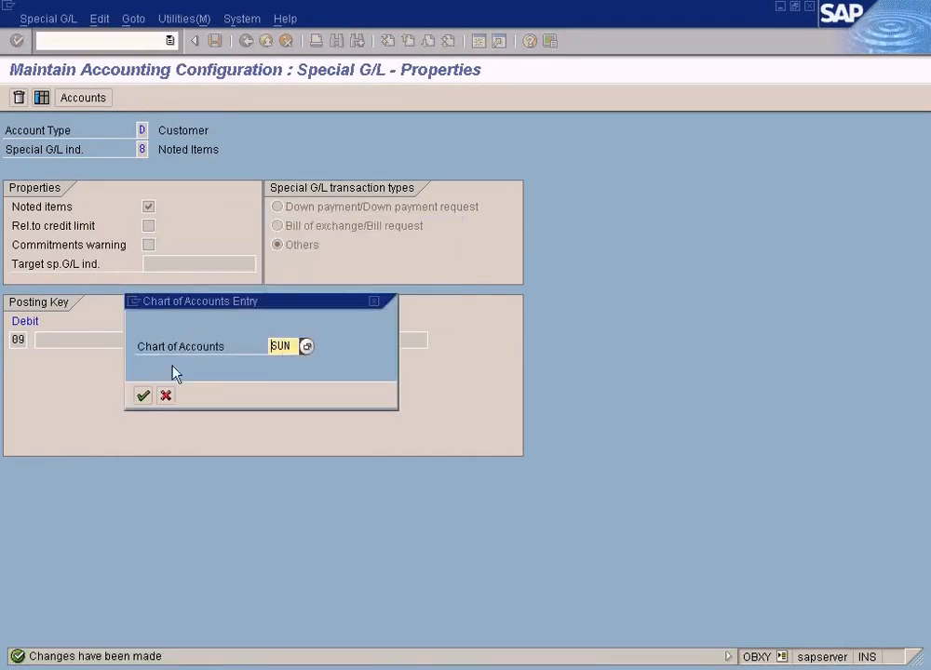
left_click(143, 396)
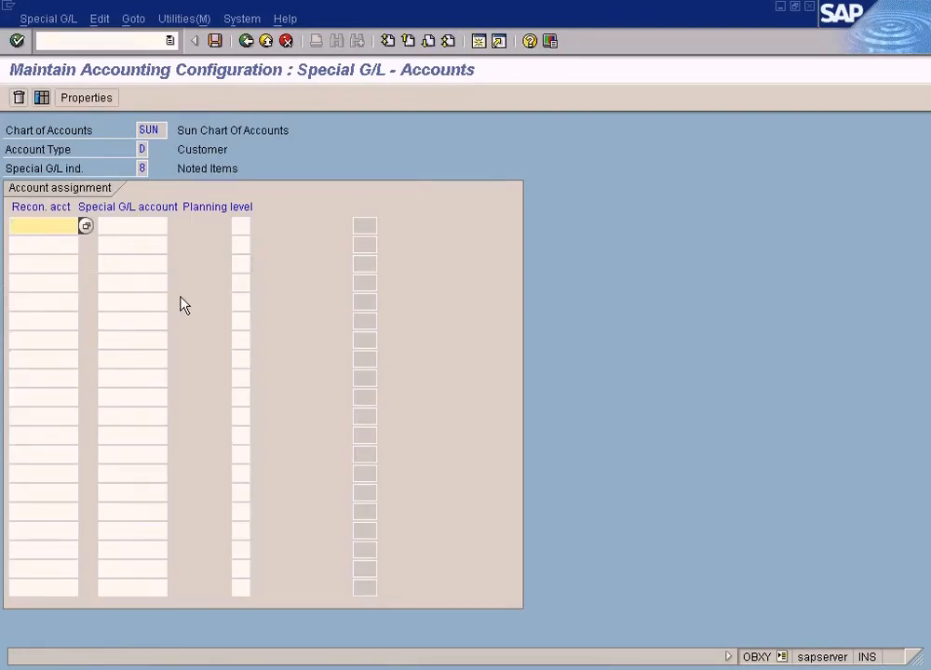
left_click(82, 229)
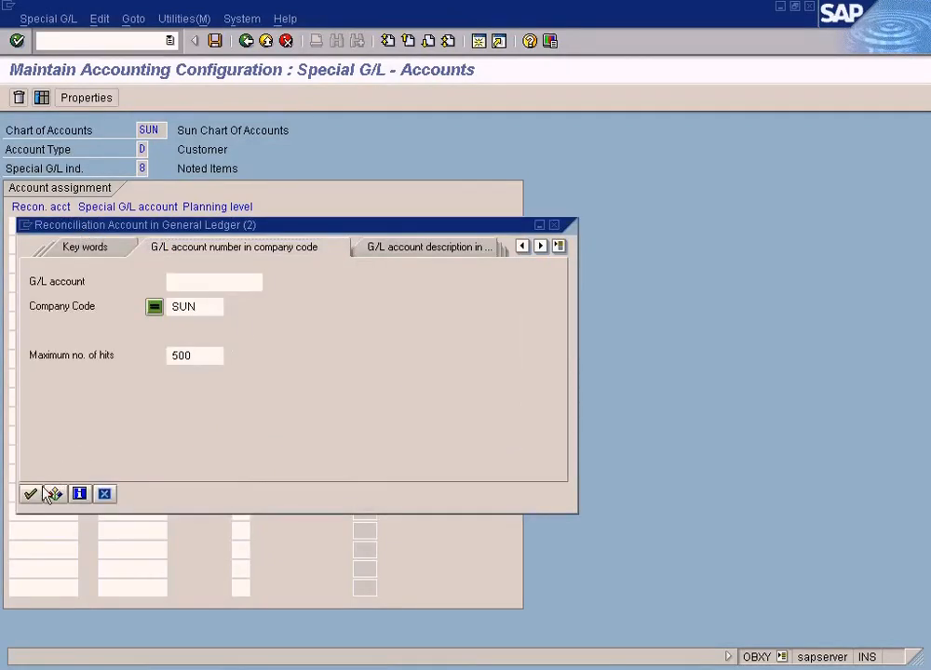
left_click(44, 492)
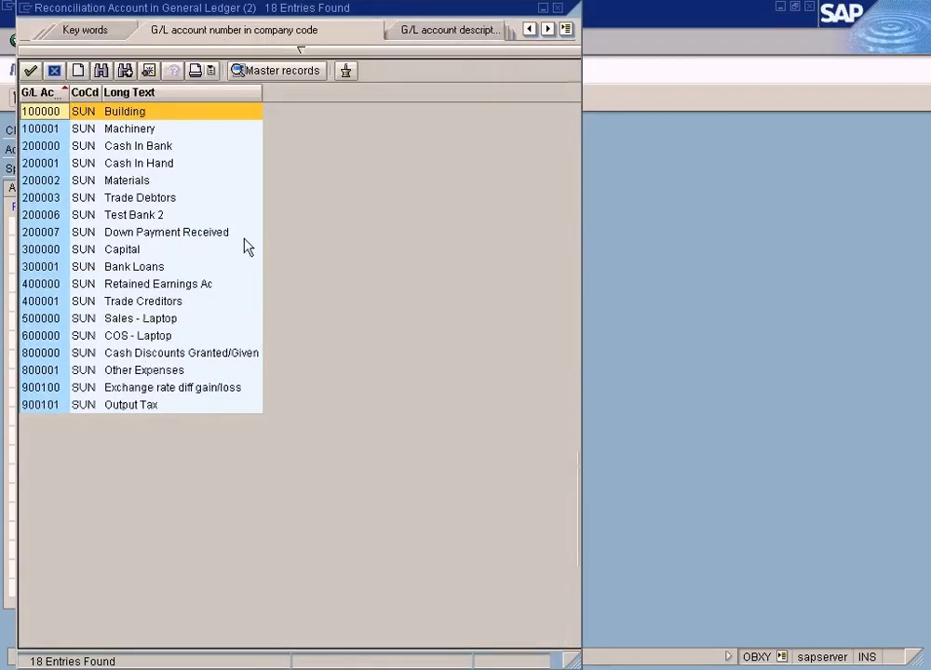
key("Escape")
- Assign G/L account 200003 Trade Debtors from company code SUN as the reconciliation account in the first row
left_click(85, 224)
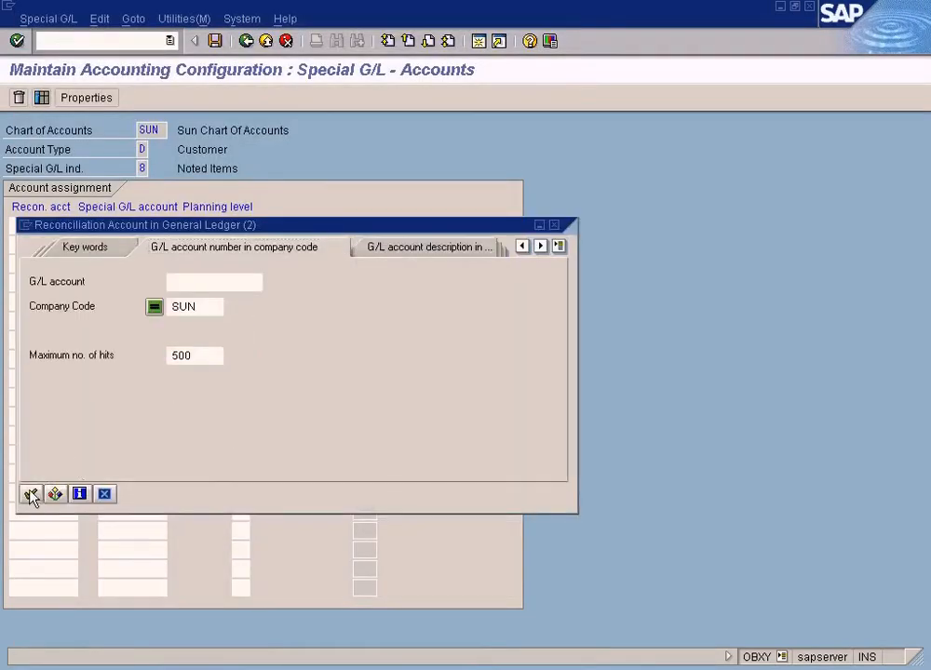
left_click(29, 495)
double_click(162, 197)
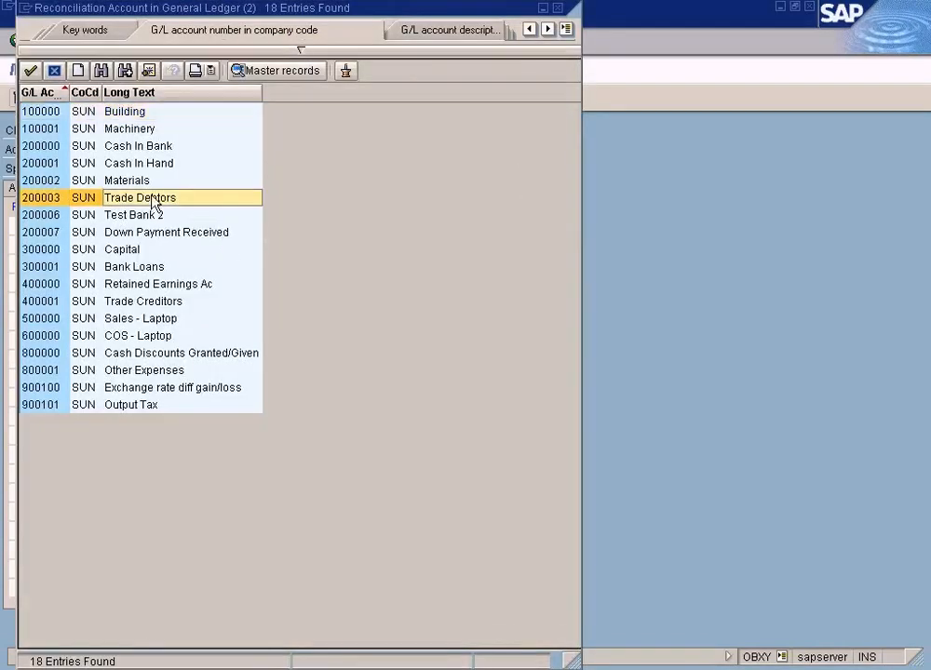
- Look up the G/L accounts of company code SUN for the first row's special G/L account, and close the list
left_click(143, 224)
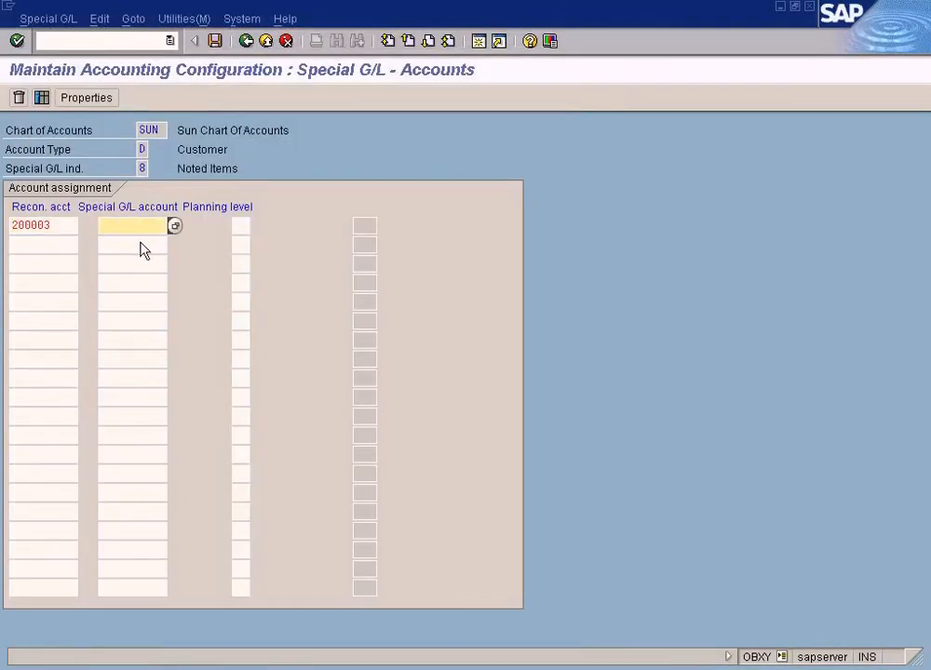
left_click(176, 227)
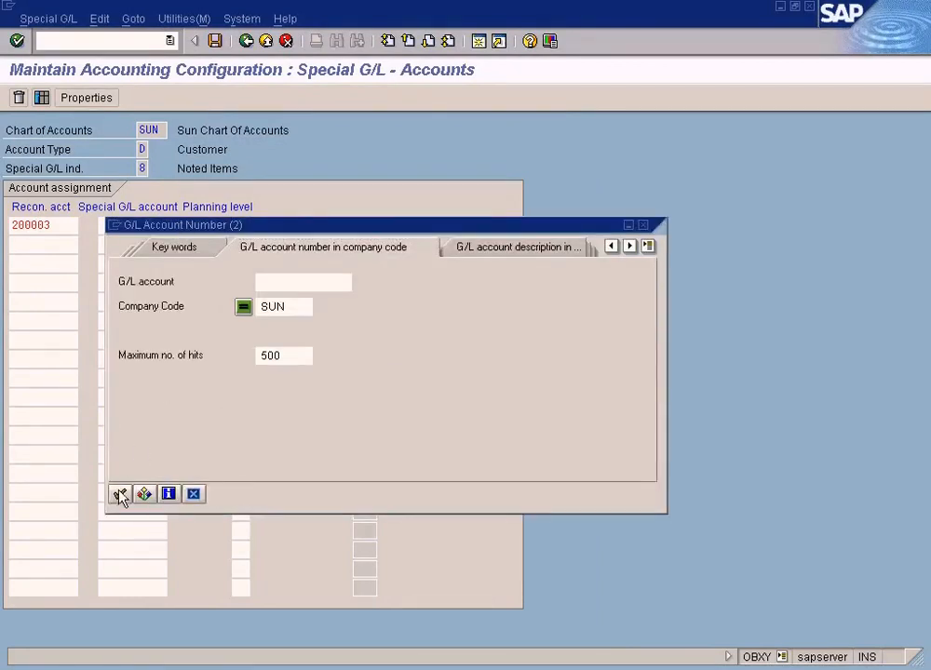
left_click(119, 494)
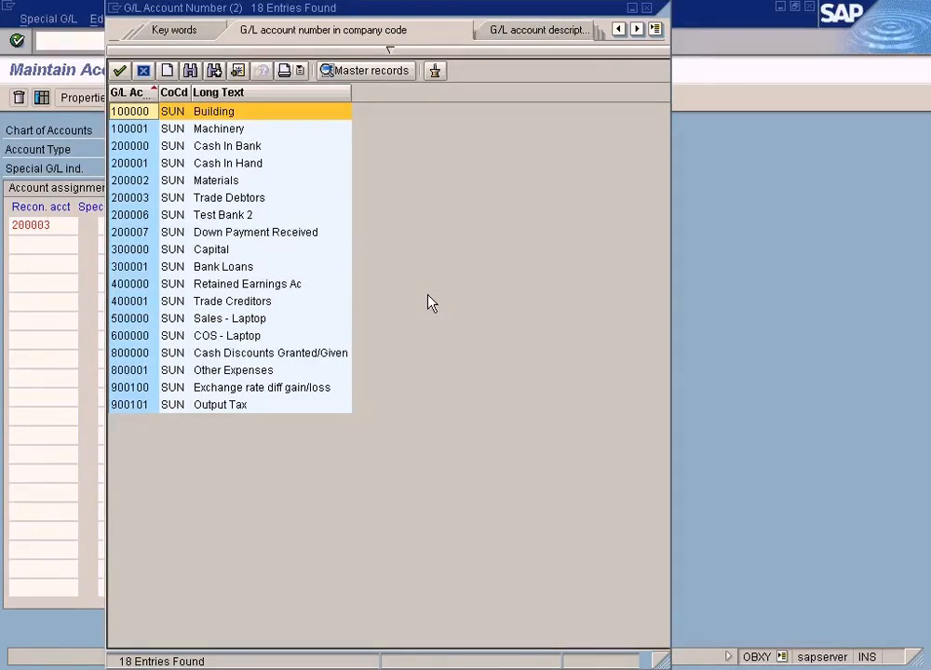
left_click(647, 8)
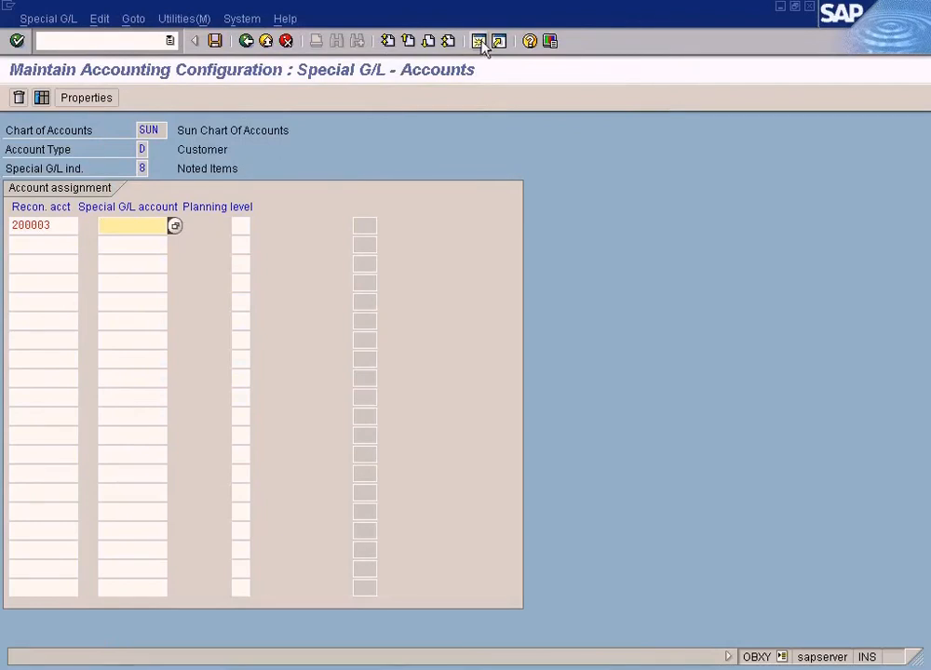
- Open central G/L account maintenance in a new session with transaction FS00 and display account 200007 of company code SUN
left_click(480, 42)
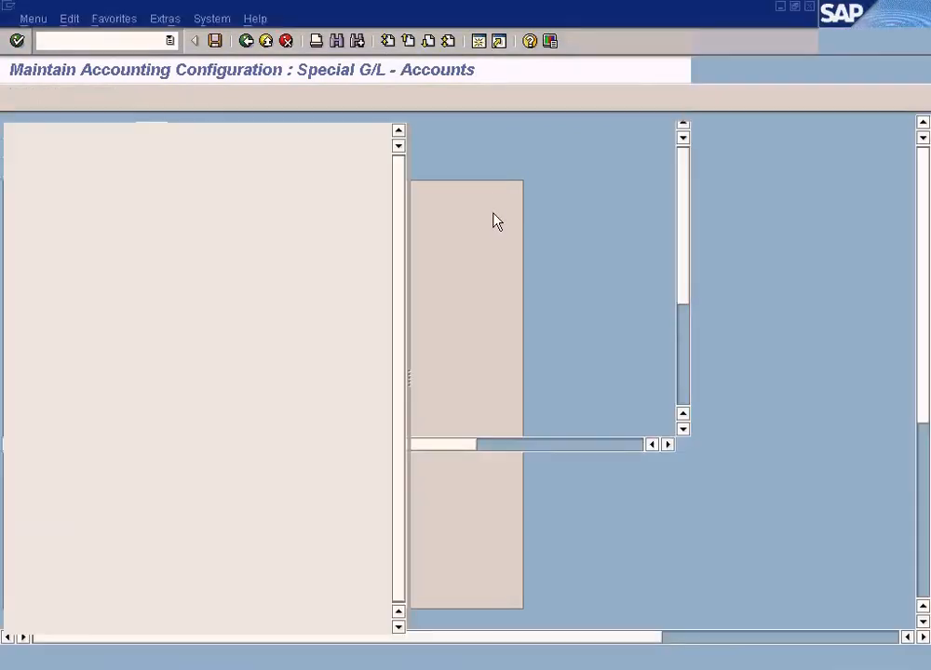
type("fs00")
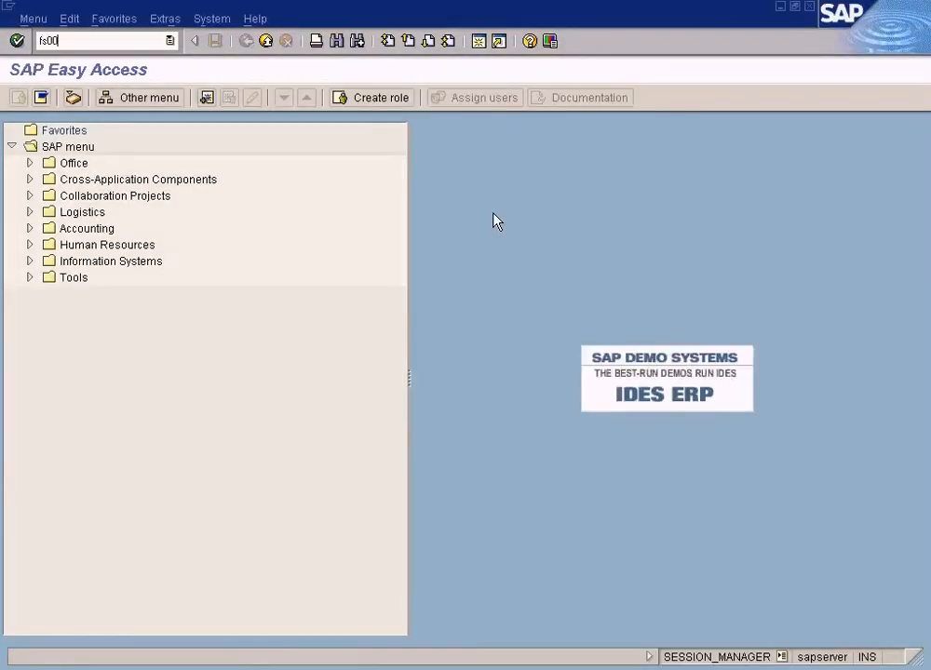
key("Return")
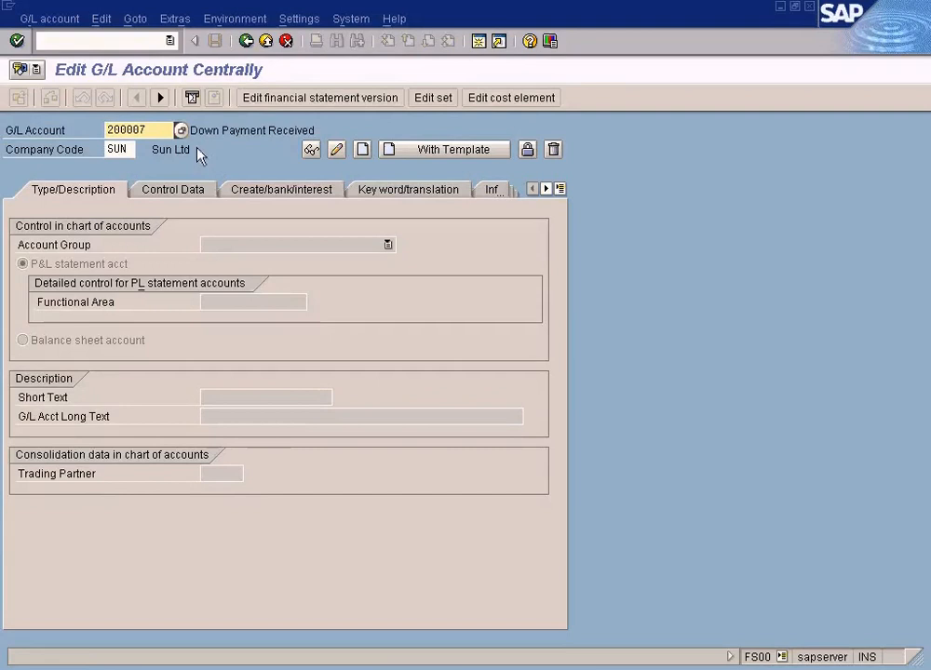
left_click(163, 130)
key("Return")
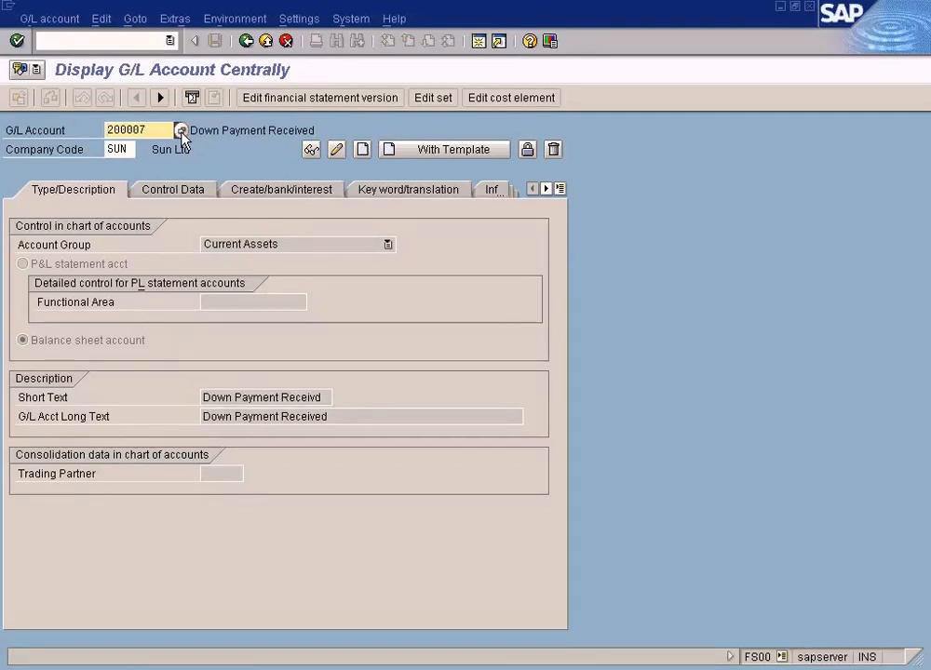
left_click(182, 131)
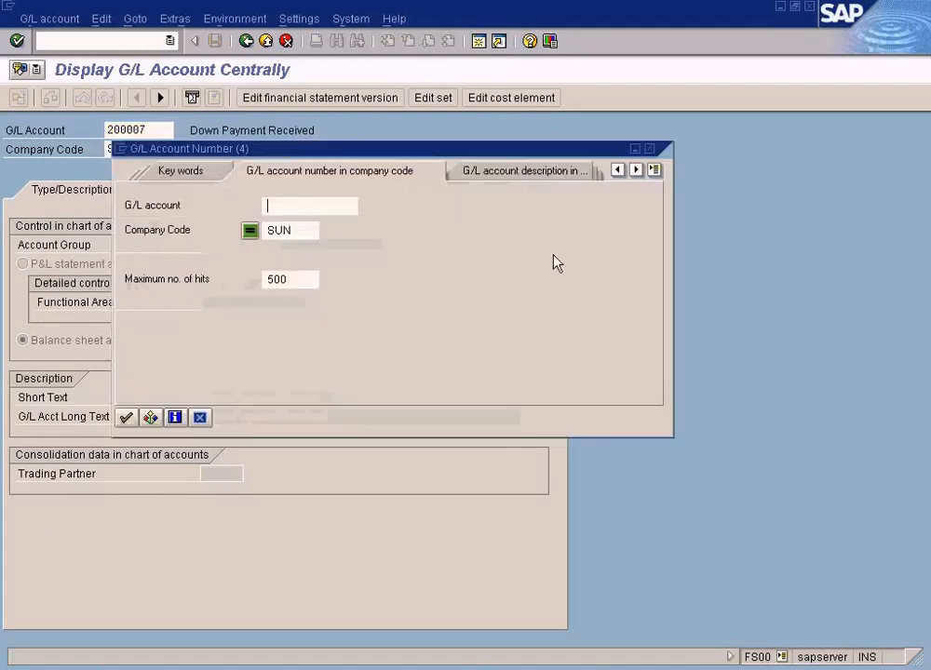
left_click(649, 148)
left_click(162, 137)
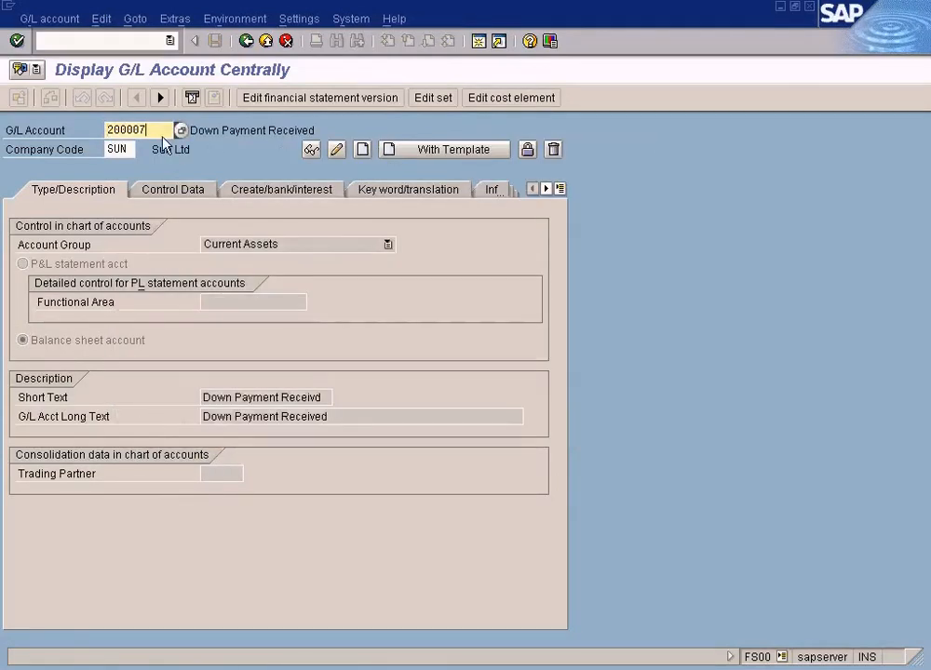
key("BackSpace")
type("8")
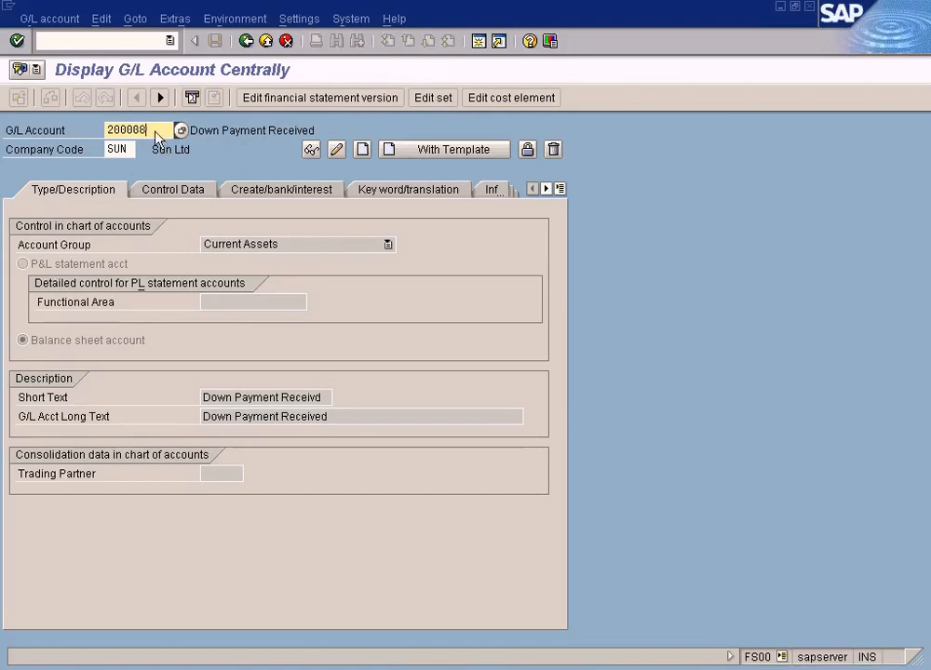
left_click(41, 18)
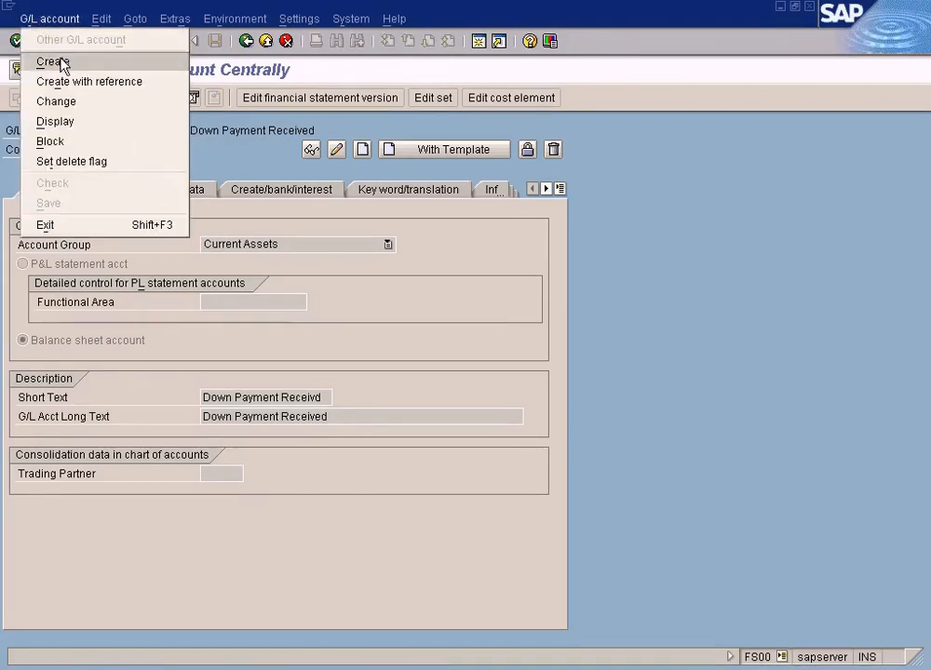
left_click(62, 63)
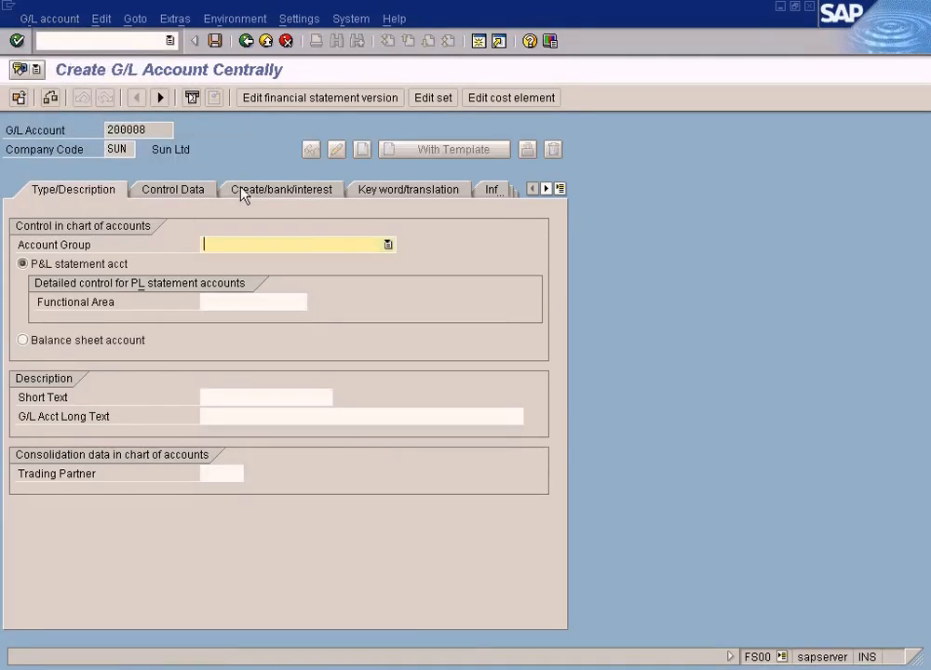
left_click(388, 245)
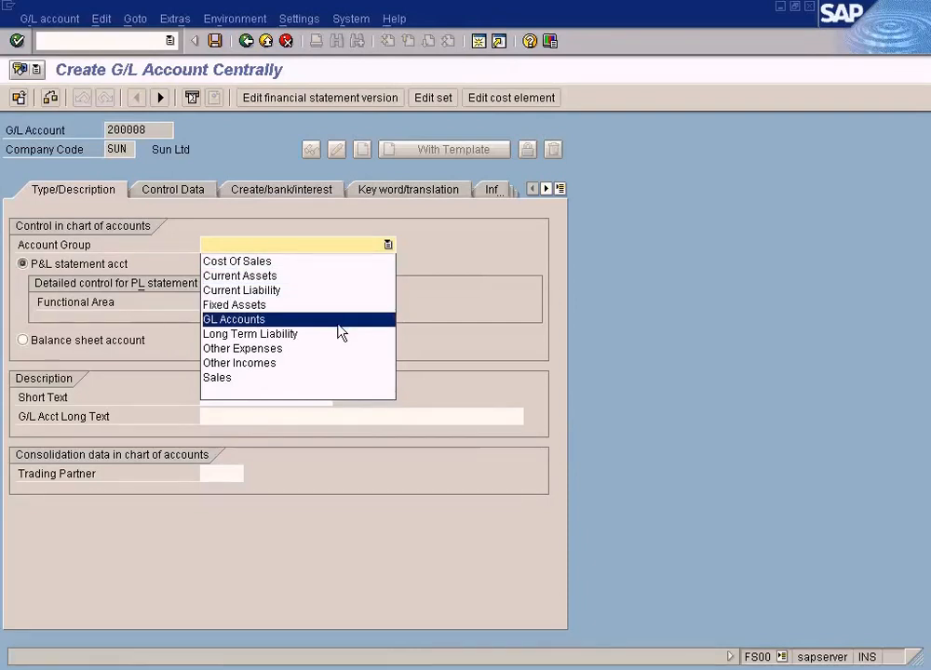
left_click(459, 287)
- Open the Define Account Group activity for G/L accounts from the SAP Reference IMG in another new session
left_click(479, 42)
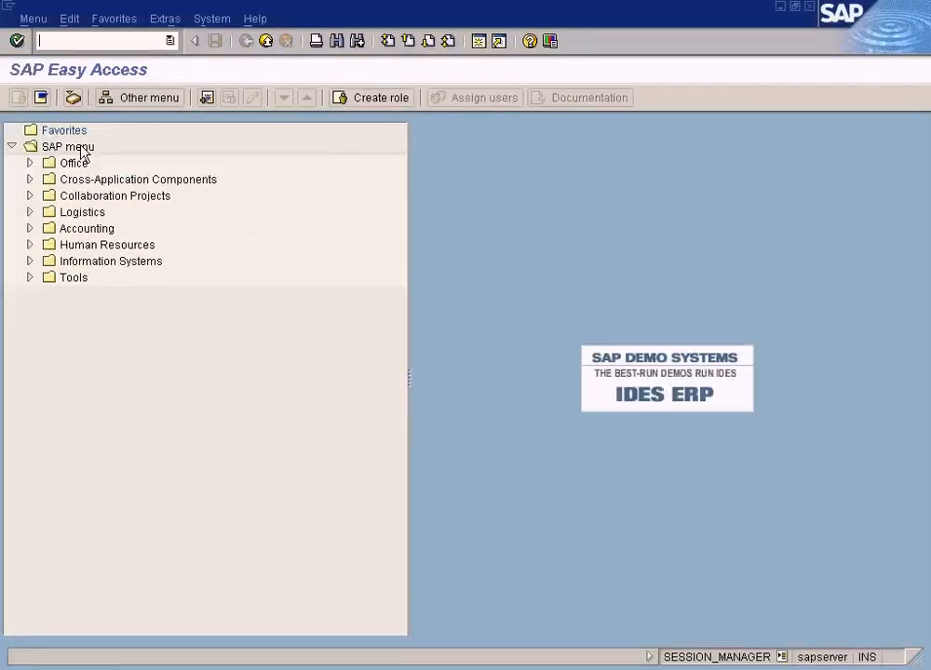
type("/nsp")
key("Return")
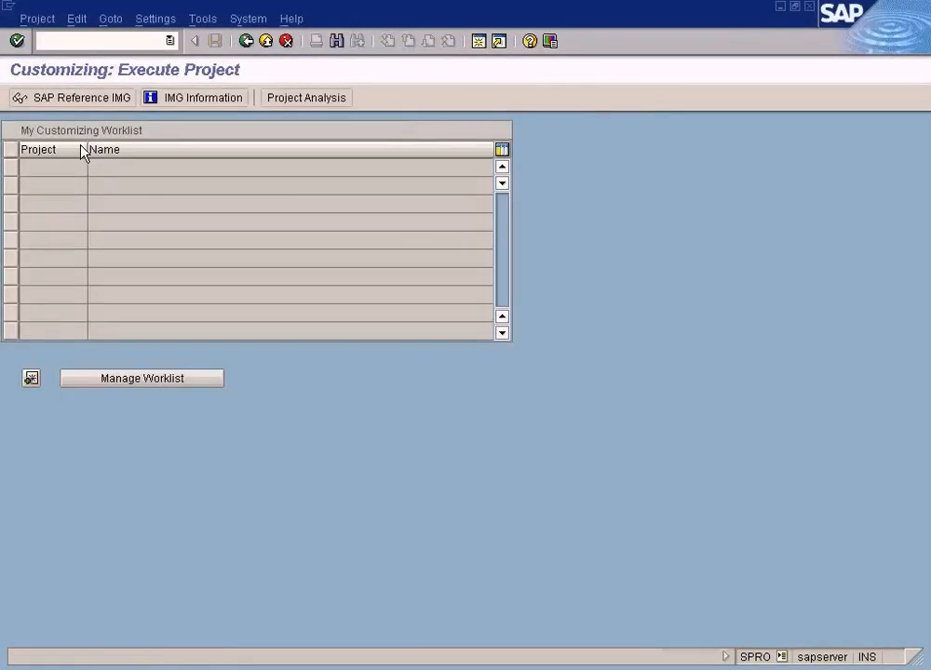
left_click(90, 98)
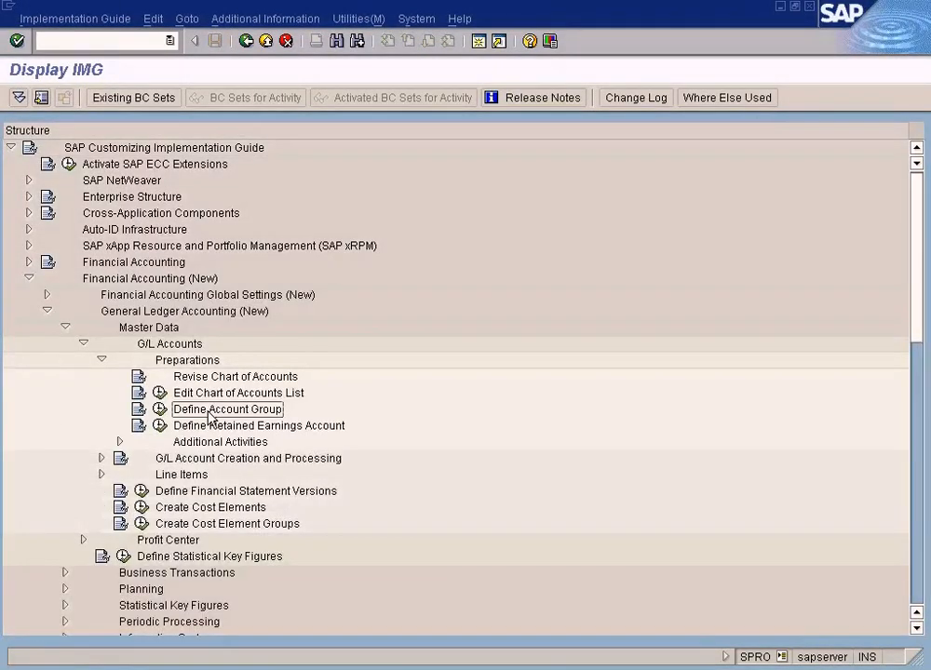
left_click(159, 409)
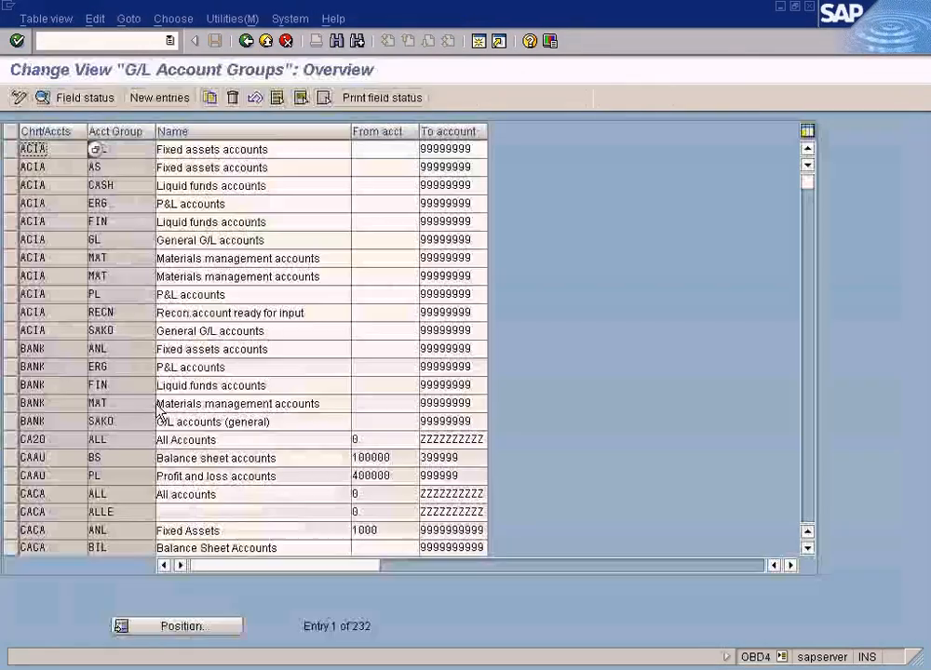
- Position the account groups list at chart of accounts SUN and check the GL Accounts group's number range
left_click(206, 630)
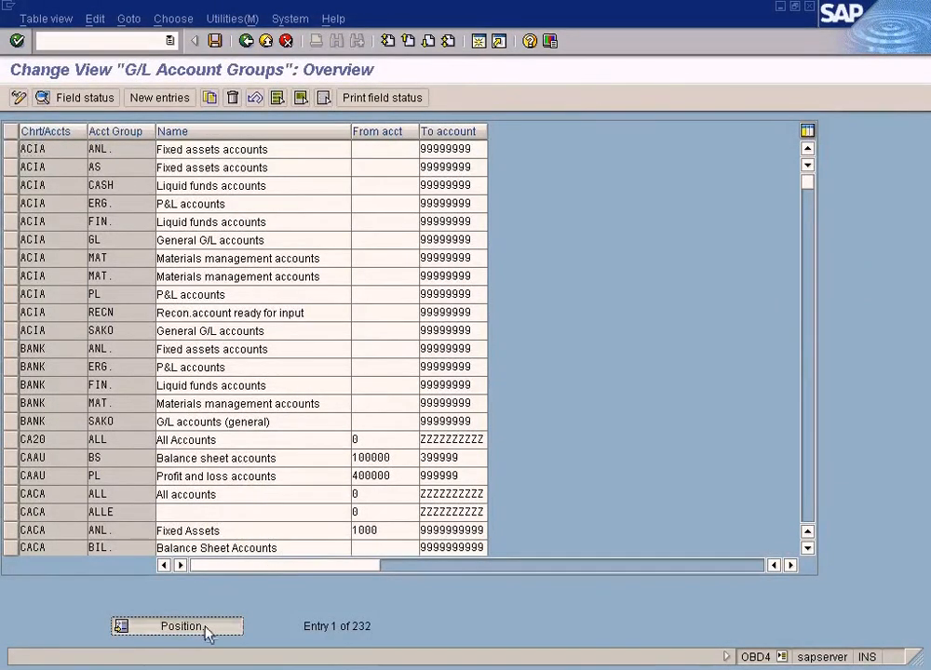
type("sun")
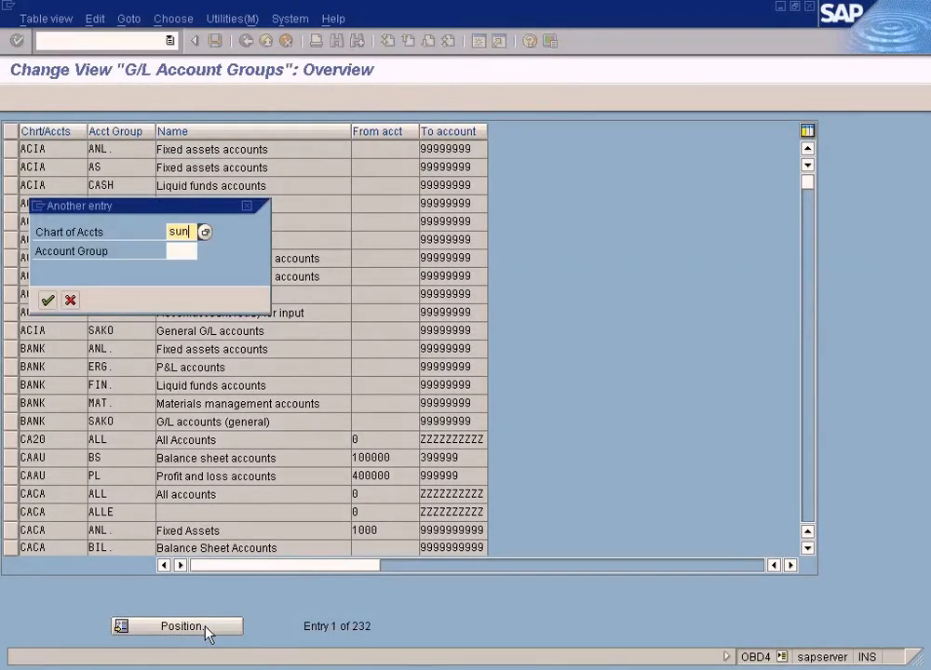
key("Return")
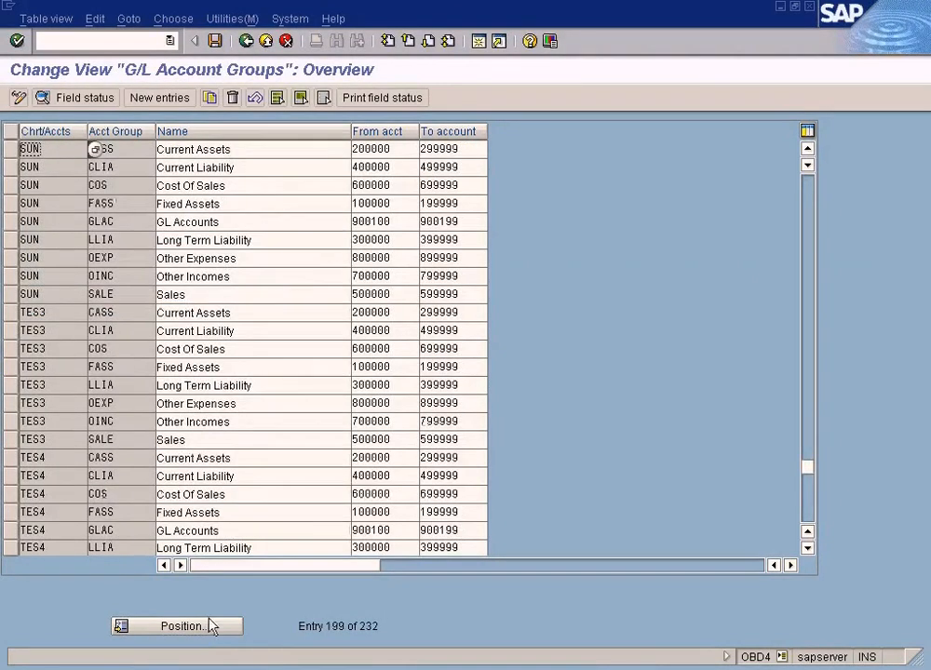
left_click(228, 223)
double_click(401, 223)
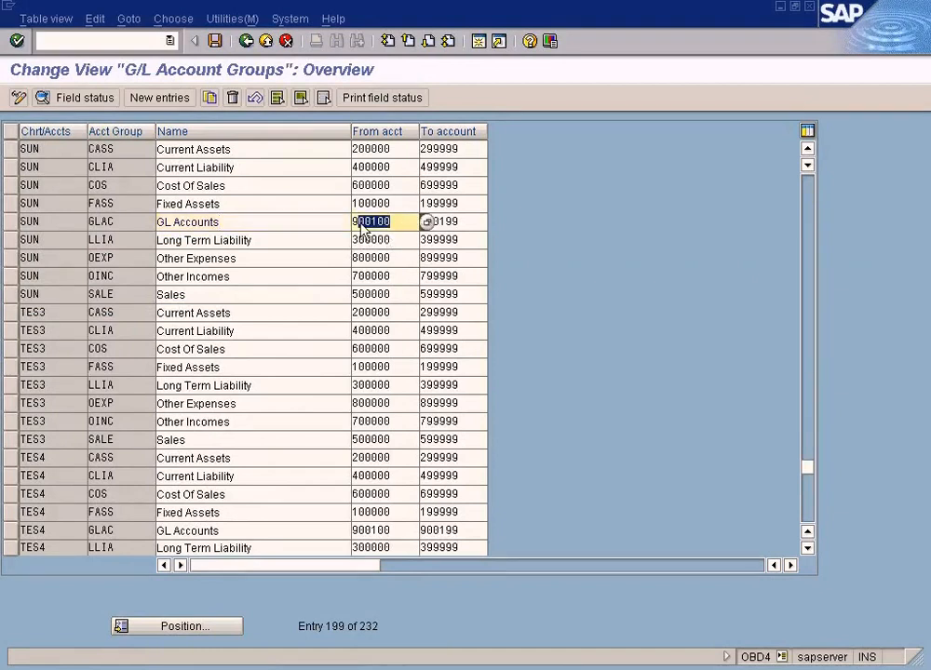
left_click(461, 223)
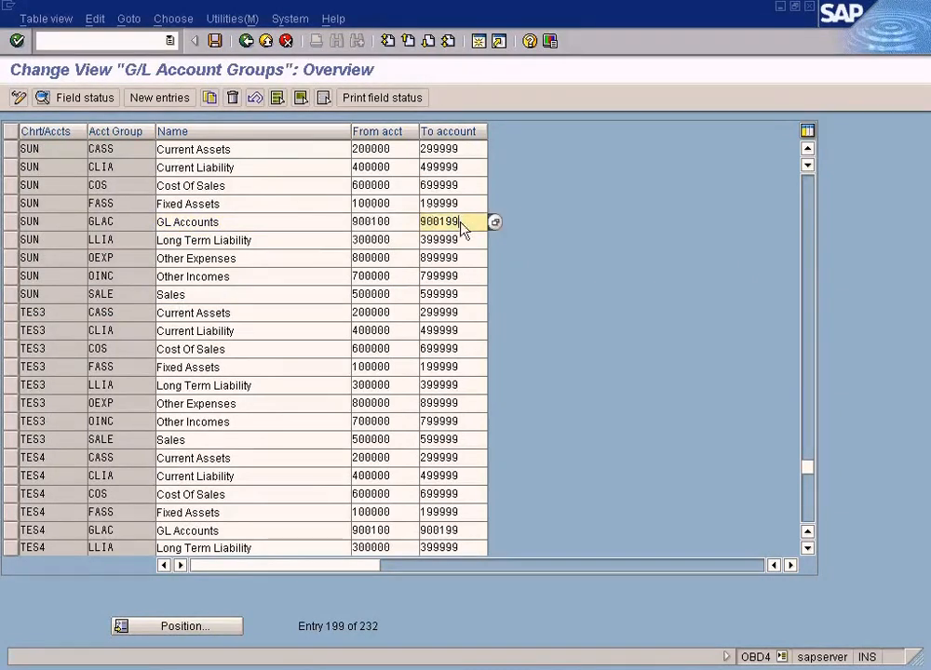
left_click_drag(393, 222, 319, 217)
key("Left")
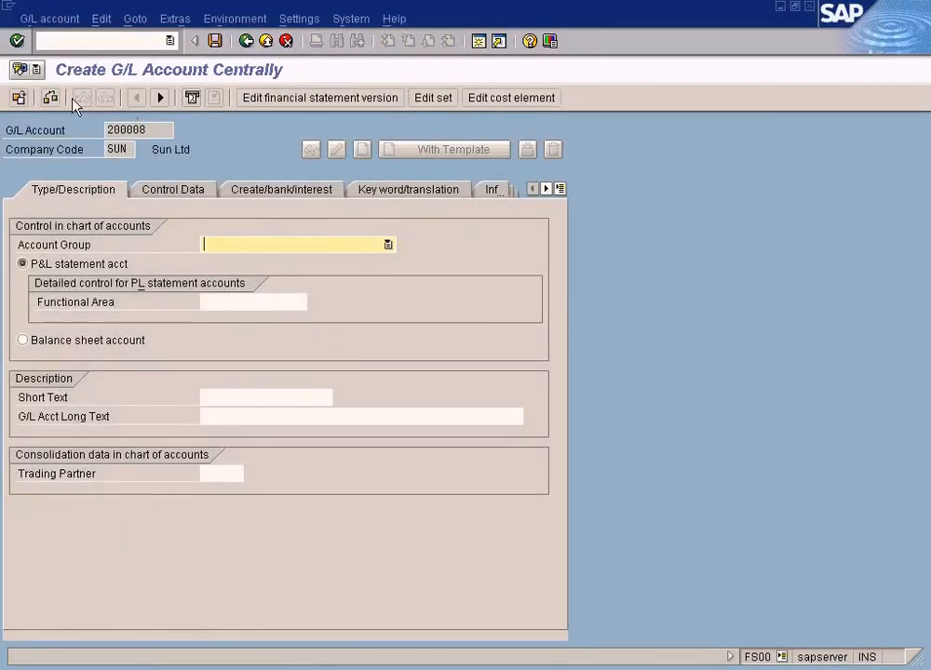
- Abandon the new G/L account 200008 without saving and reopen G/L account maintenance with transaction FS00
left_click(248, 49)
left_click(305, 307)
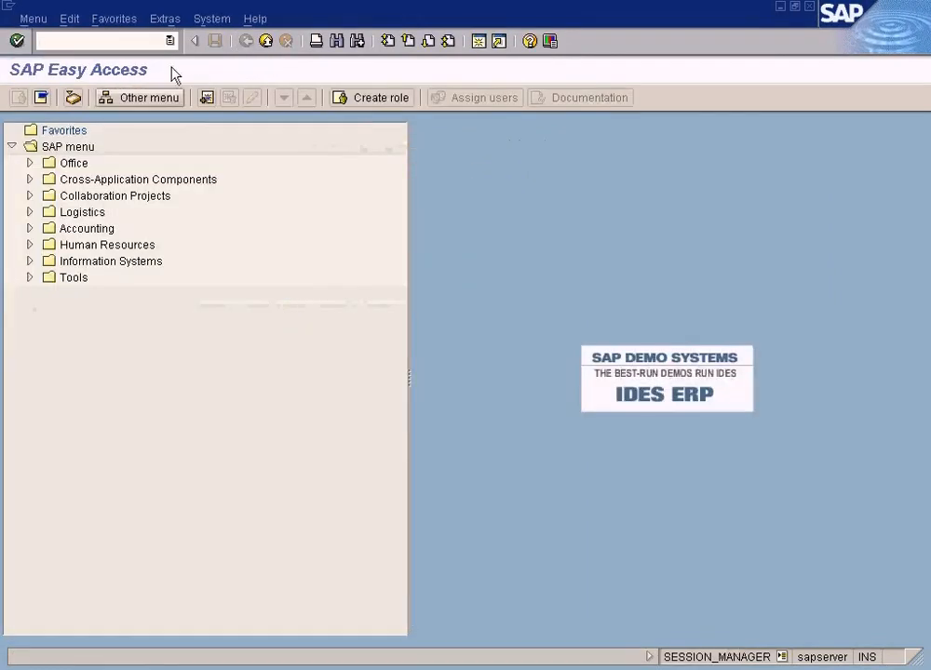
type("fs00")
key("Return")
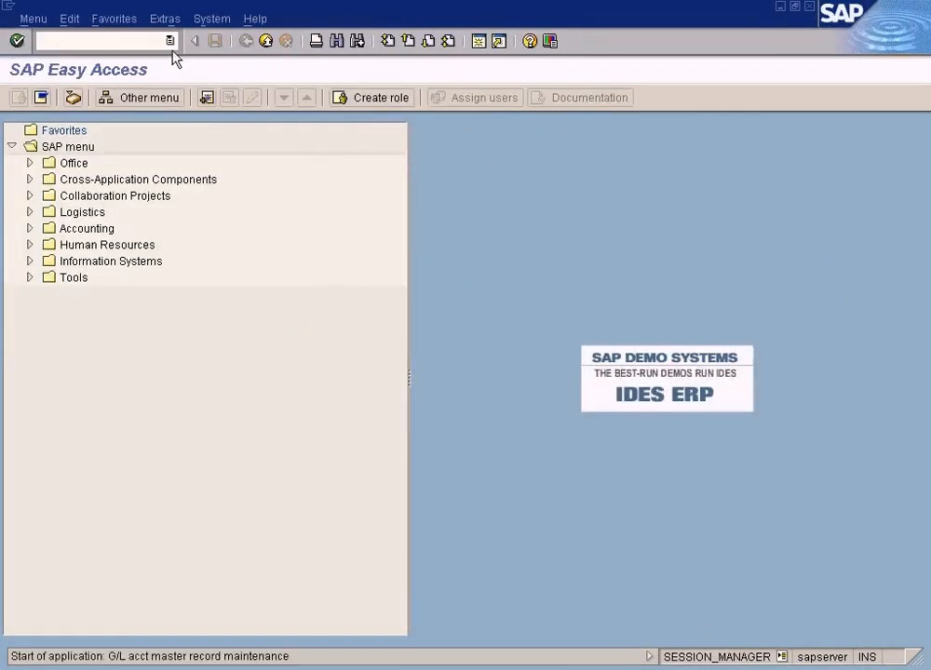
- List the G/L accounts of company code SUN and pick account 900101 Output Tax
left_click(181, 130)
left_click(126, 417)
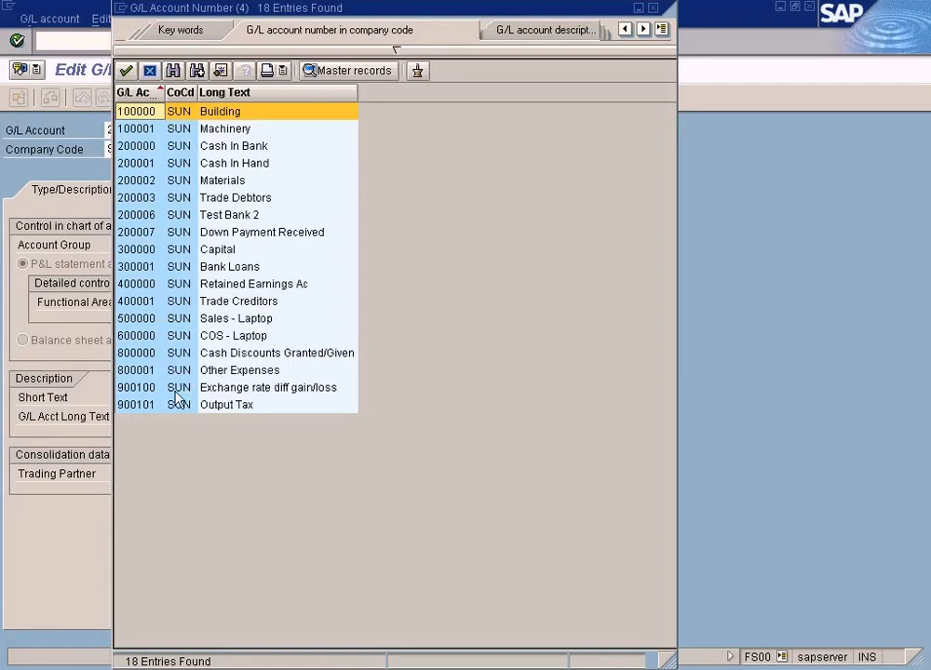
left_click(154, 392)
left_click(150, 407)
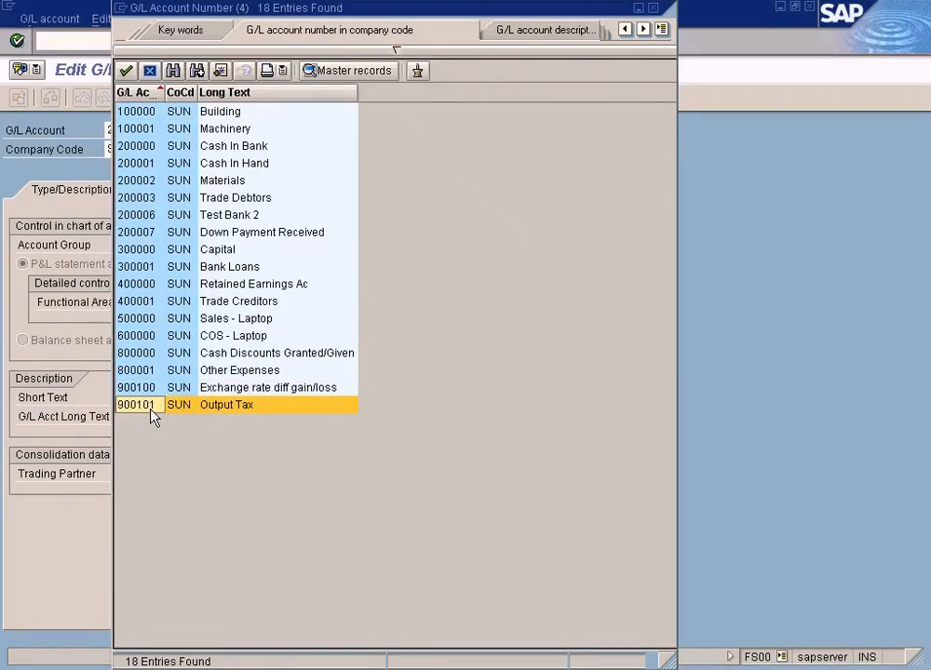
left_click(228, 409)
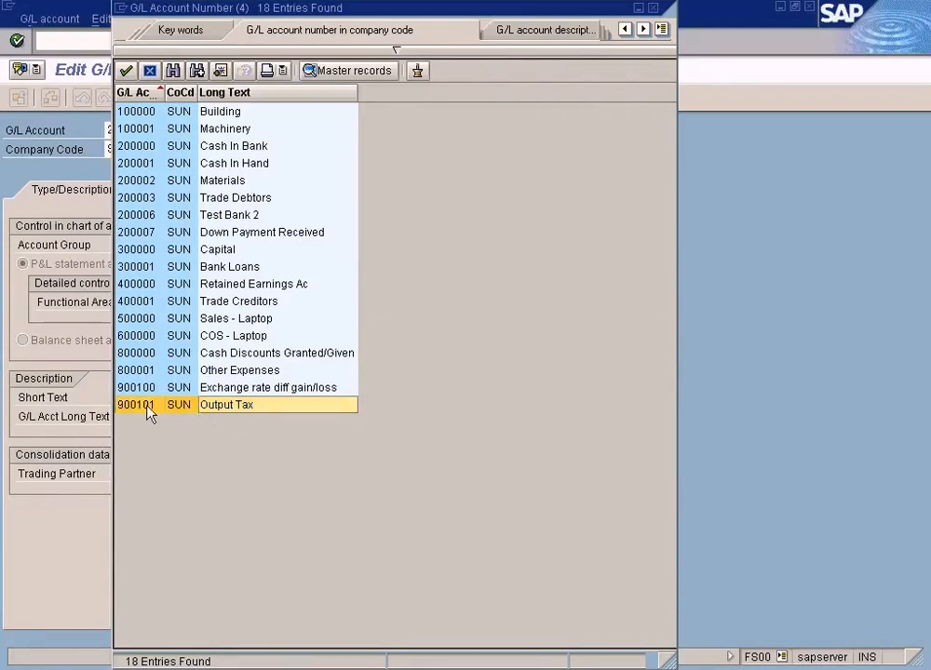
double_click(147, 408)
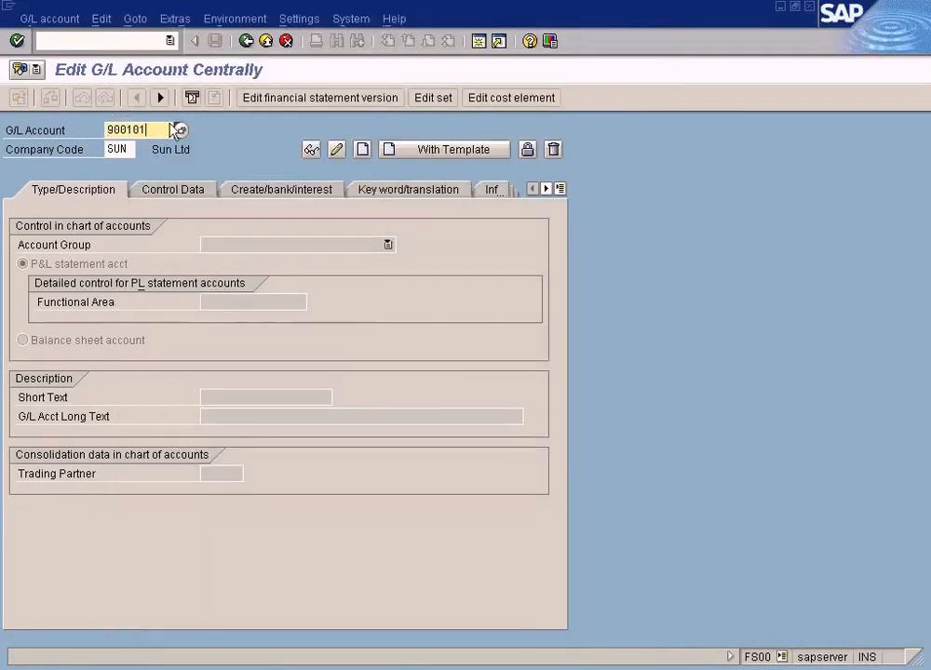
- Change the account number to 900102, start creating it in company code SUN, and assign account group GL Accounts
key("BackSpace")
type("2")
key("Return")
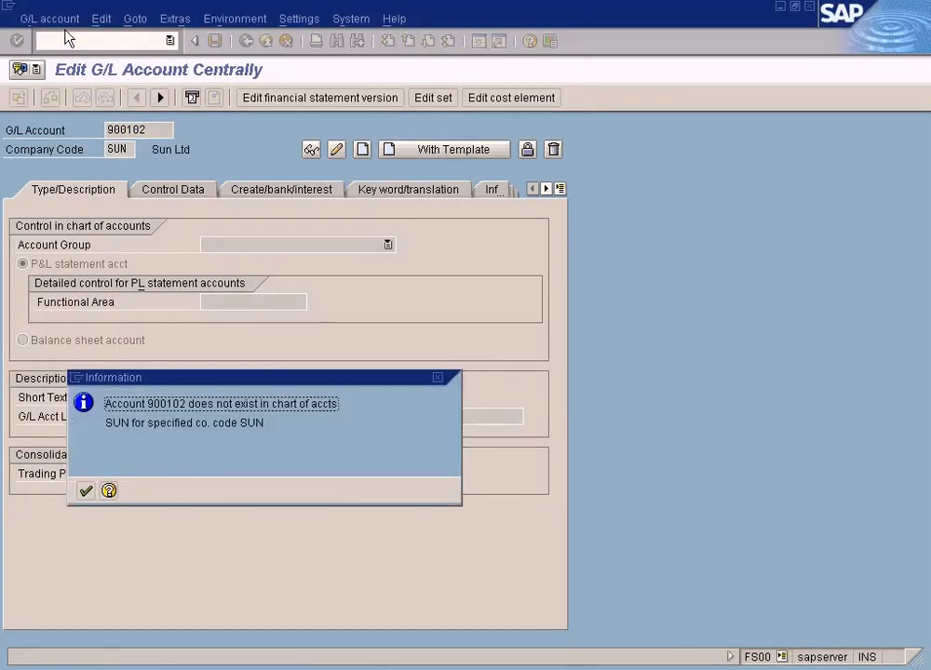
left_click(85, 491)
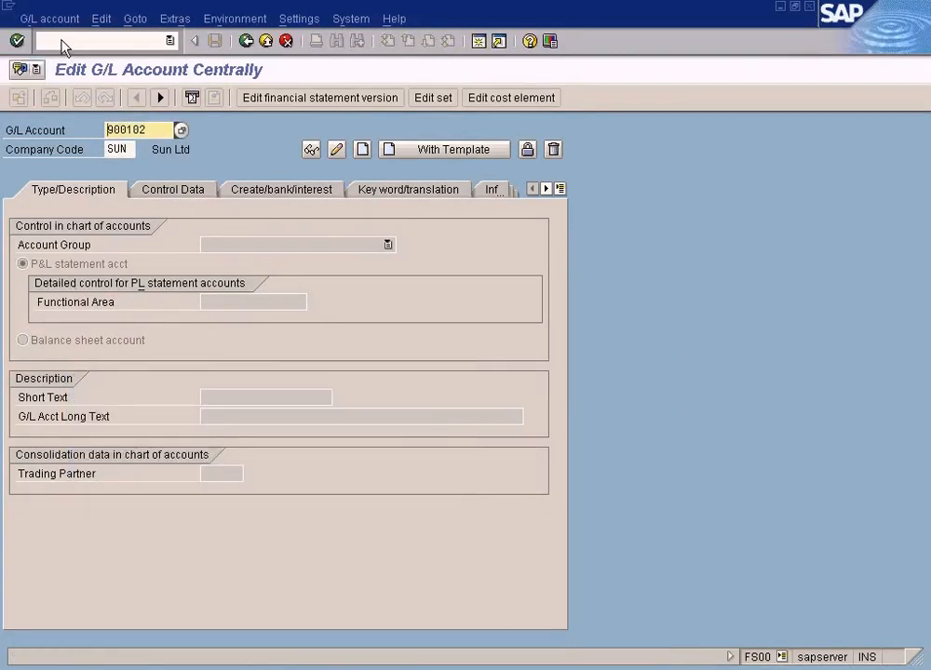
left_click(50, 18)
left_click(65, 61)
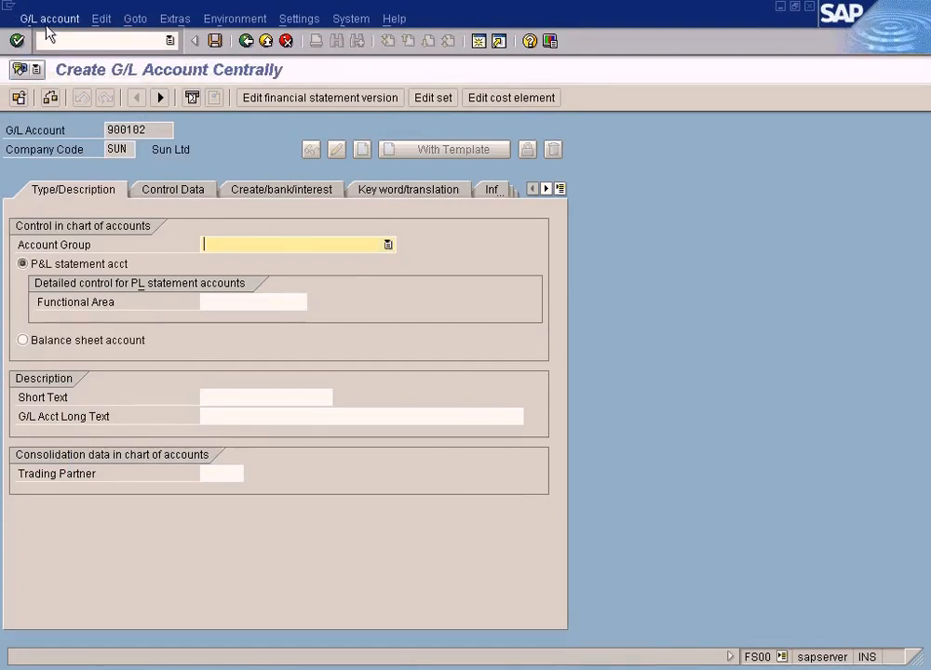
left_click(390, 243)
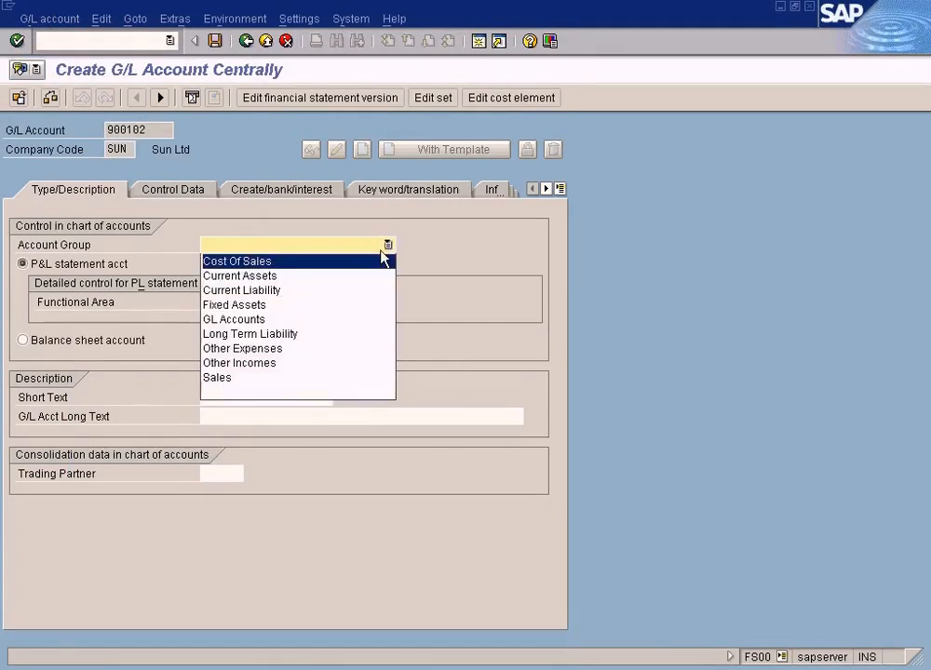
left_click(304, 320)
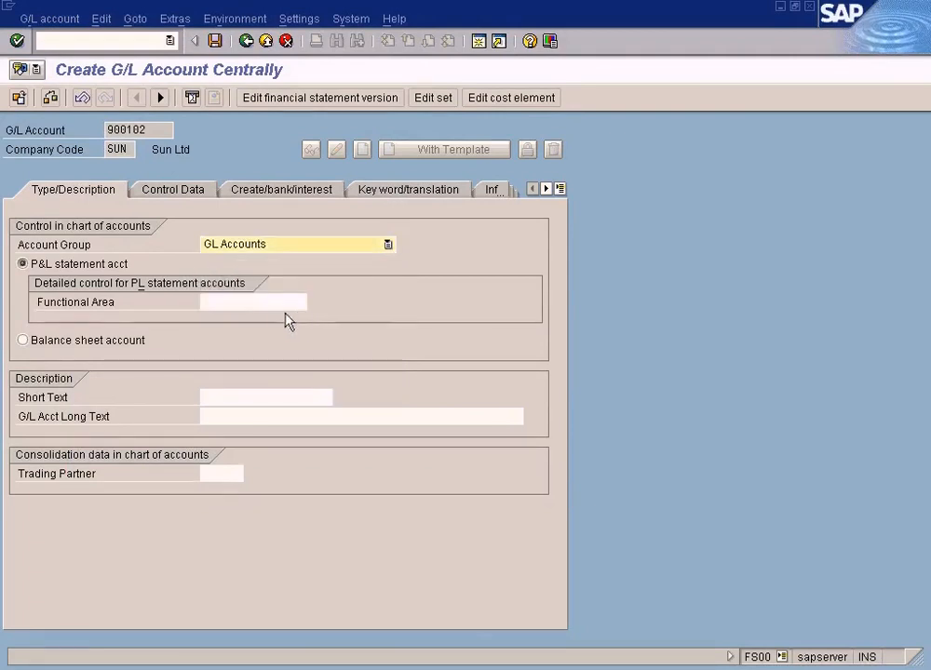
- Mark G/L account 900102 as a balance sheet account and enter the short text Post Dated Cheques
left_click(240, 396)
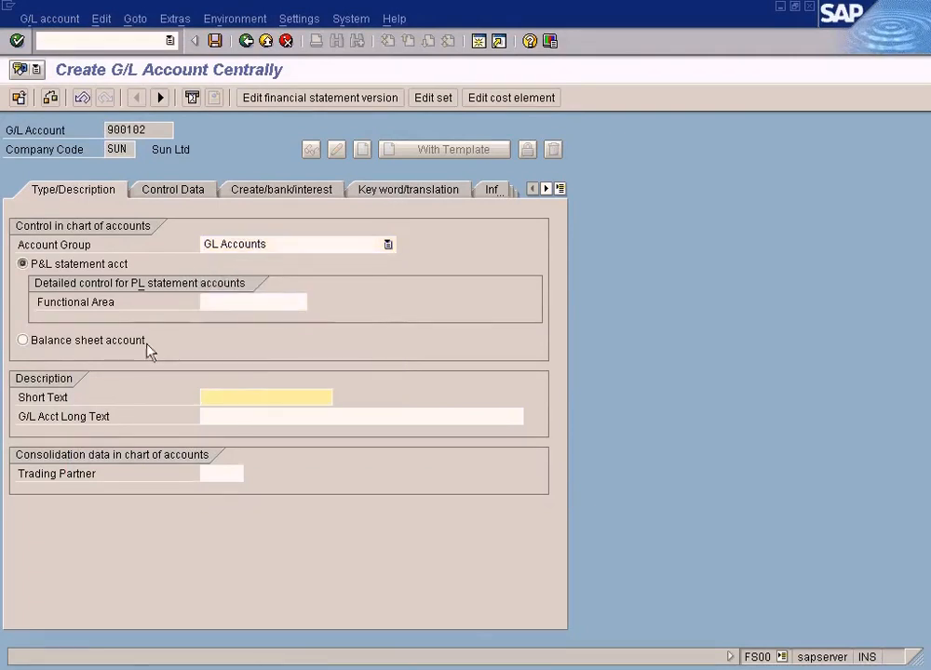
left_click(104, 342)
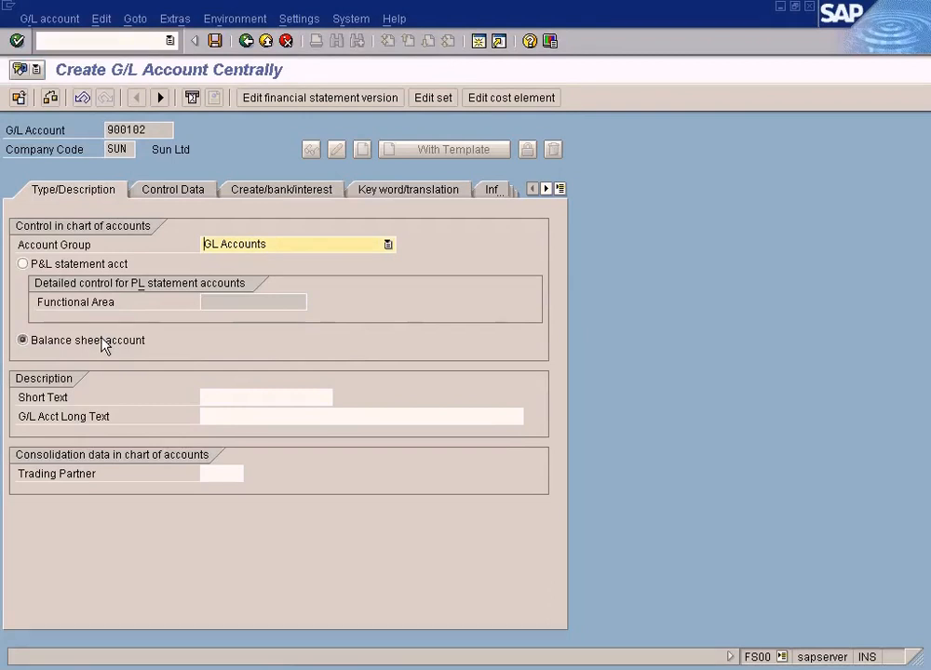
left_click(258, 401)
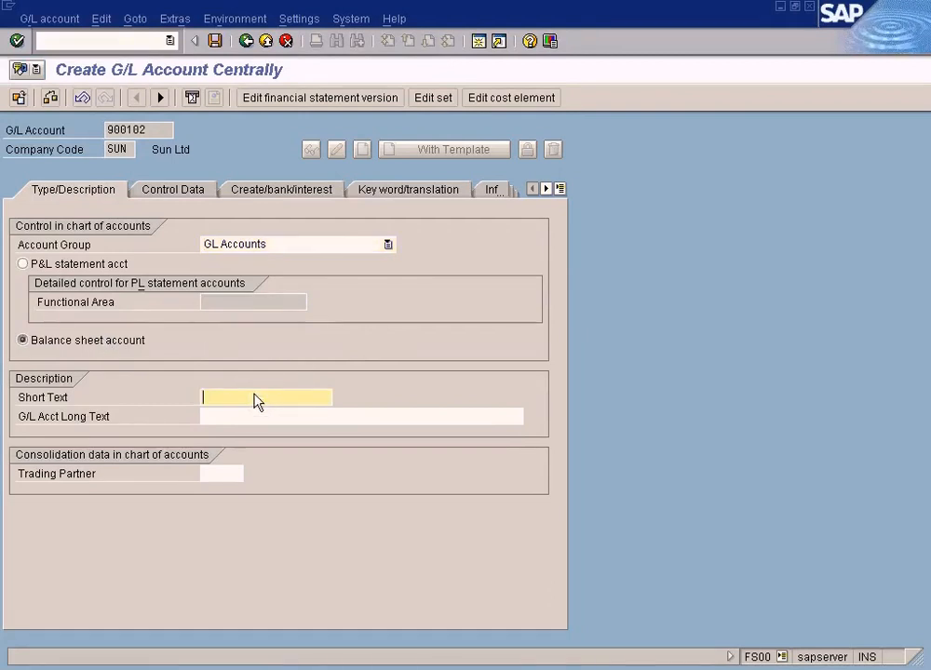
key("BackSpace")
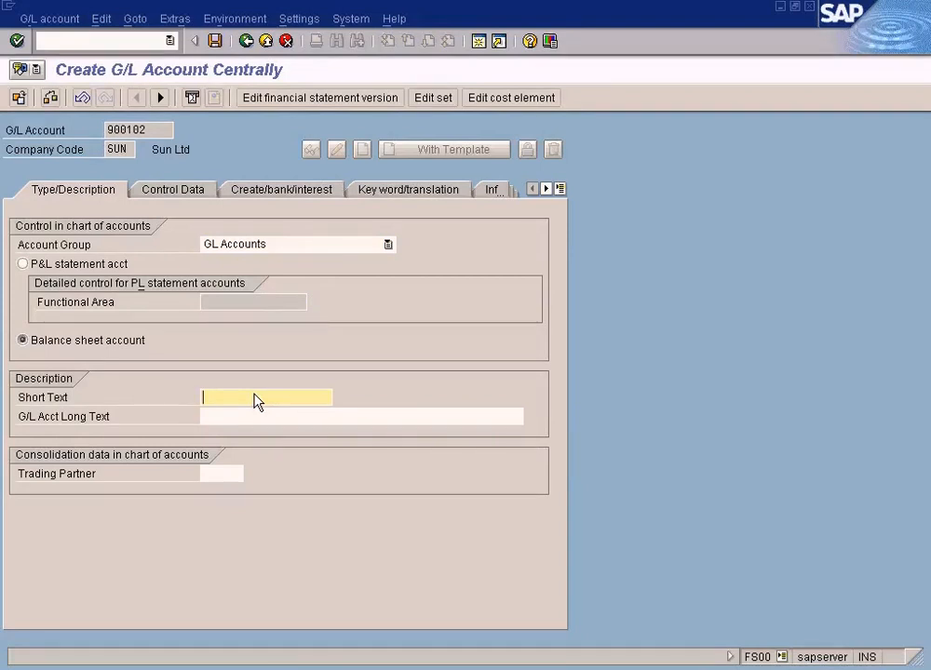
type("ted ")
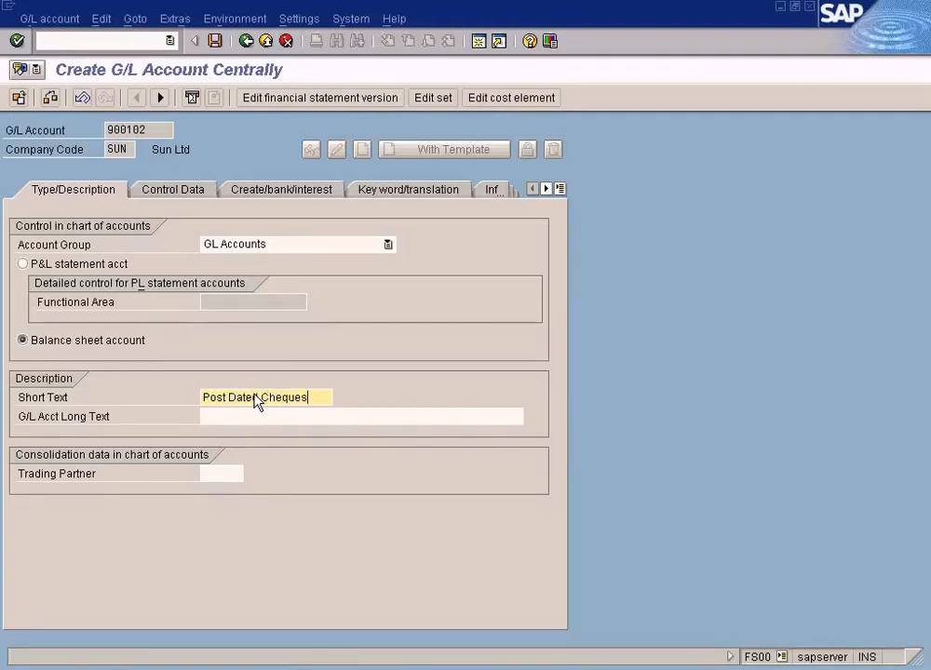
type("Chequ")
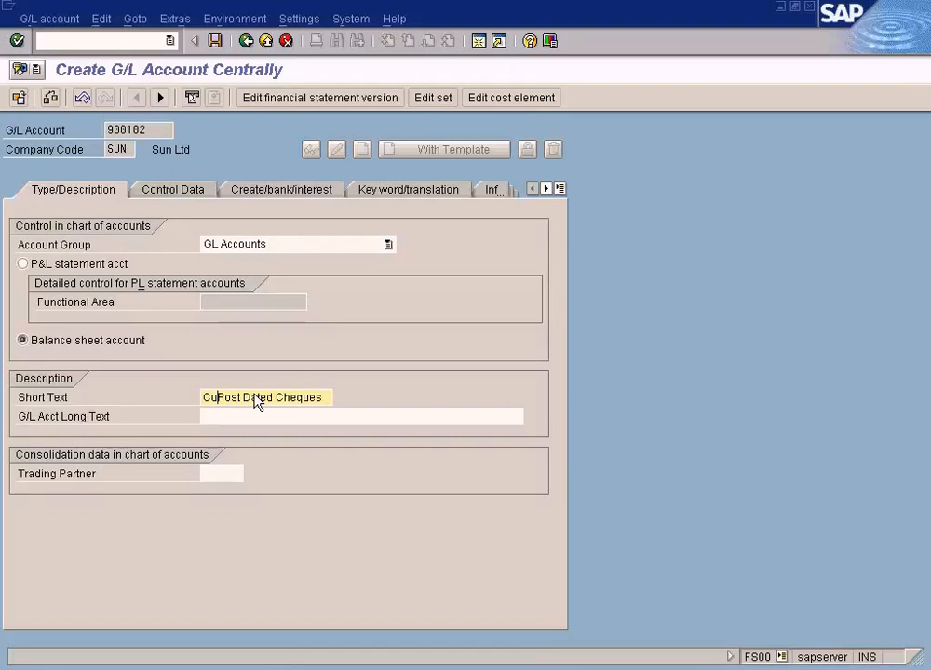
- Change the account's short text to Customer PD Cheques
key("Delete")
key("Delete")
key("Delete")
key("Delete")
key("Delete")
key("Delete")
key("Delete")
key("Delete")
key("Delete")
key("Delete")
key("Delete")
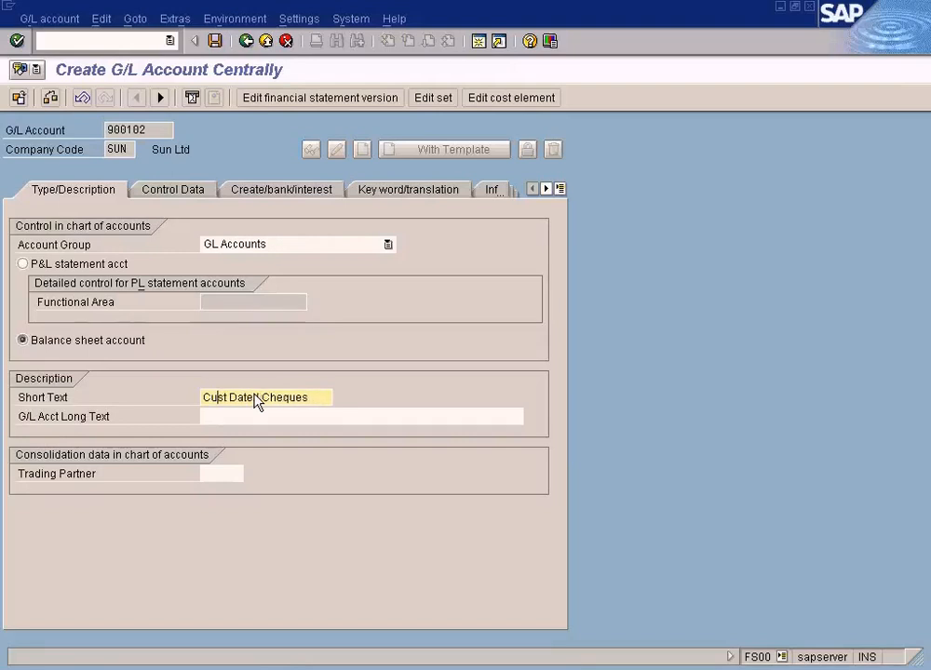
type("PD")
key("Left")
key("Left")
type("stomer")
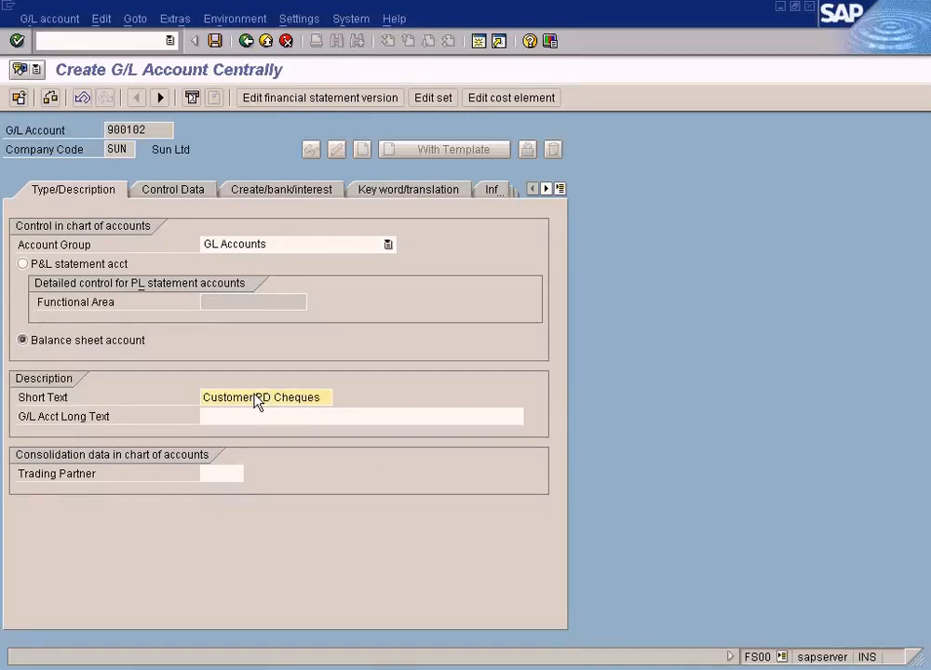
- Copy the short text into the G/L account long text and expand it to Customer Post Dated Cheques
key("shift+End")
key("ctrl+c")
left_click(252, 430)
key("ctrl+v")
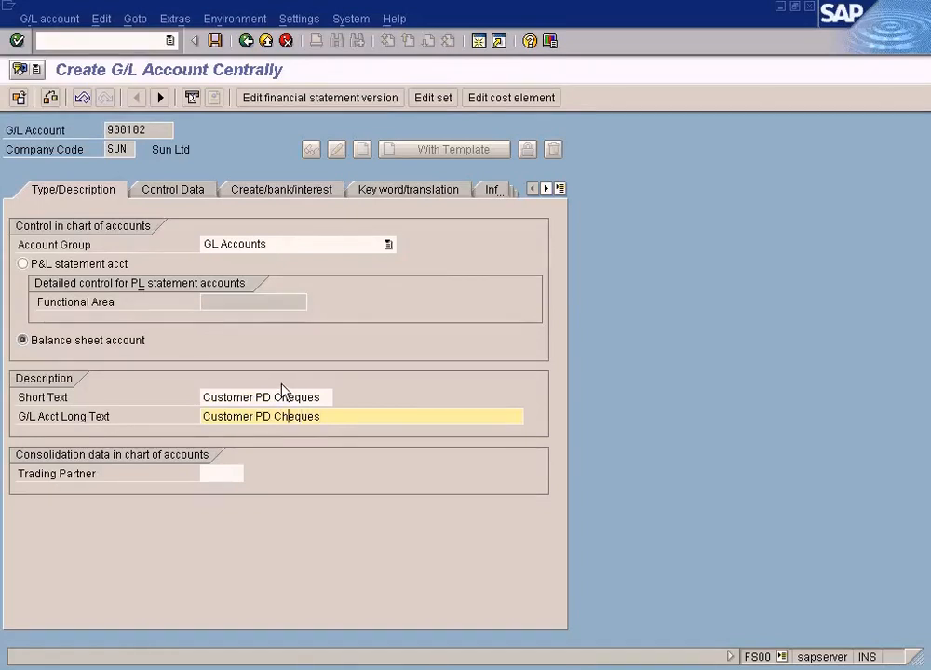
key("BackSpace")
key("BackSpace")
type("ost Dated")
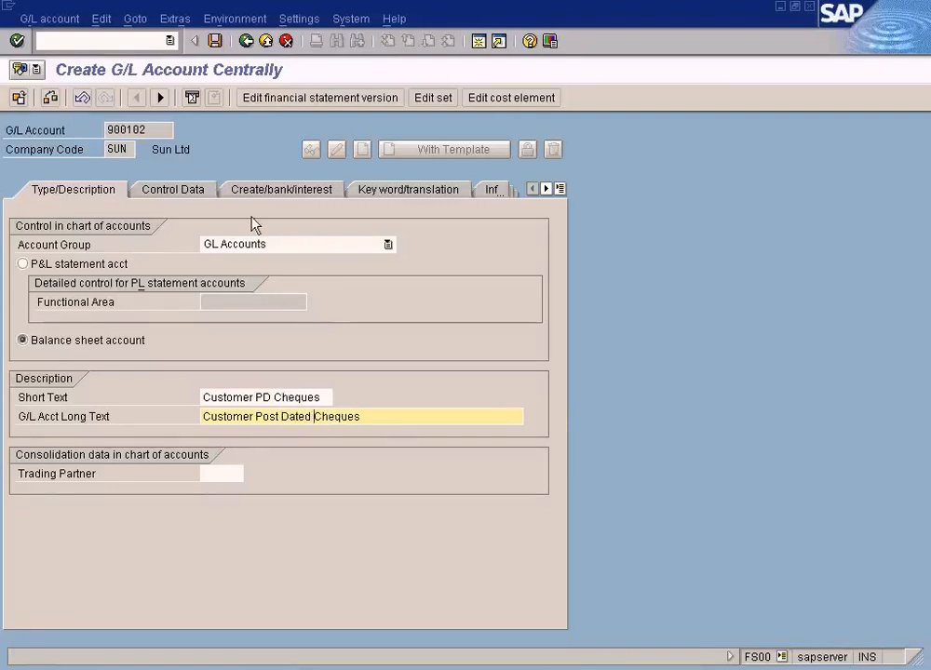
- Assign field status group G001 to G/L account 900102 and save the account despite the warning
left_click(268, 192)
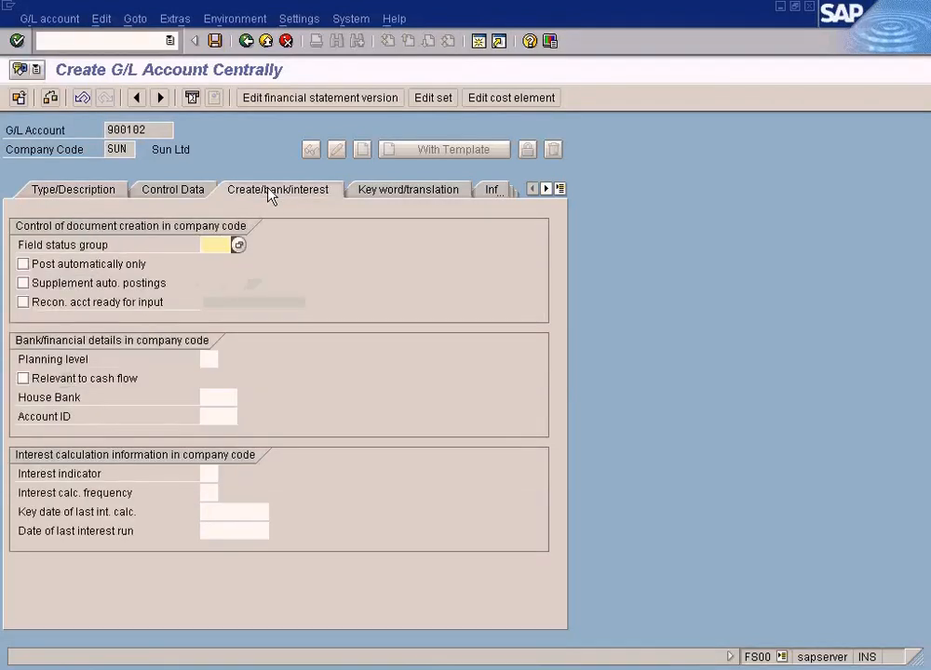
left_click(239, 245)
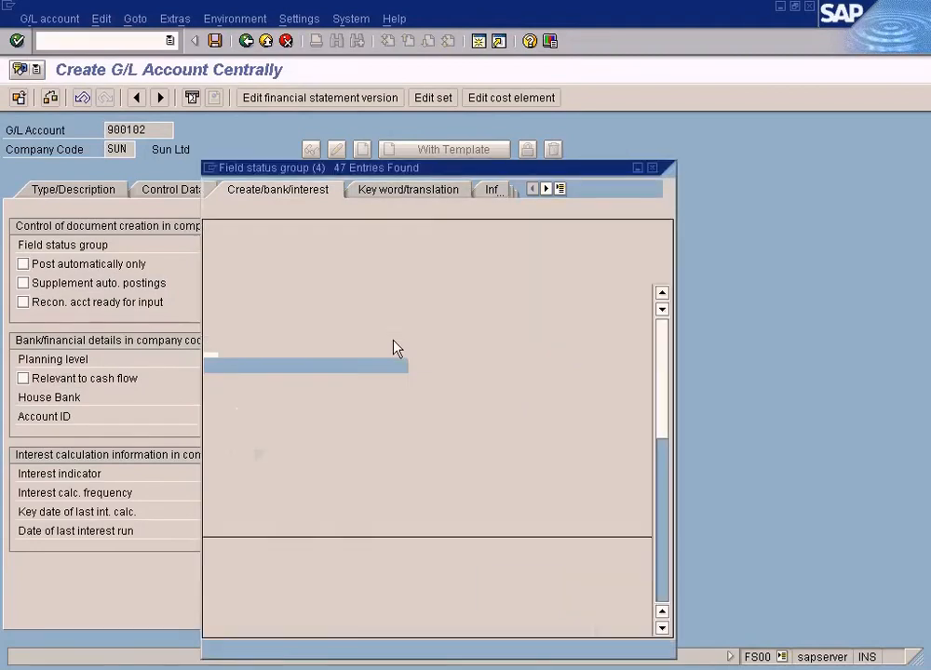
left_click(323, 347)
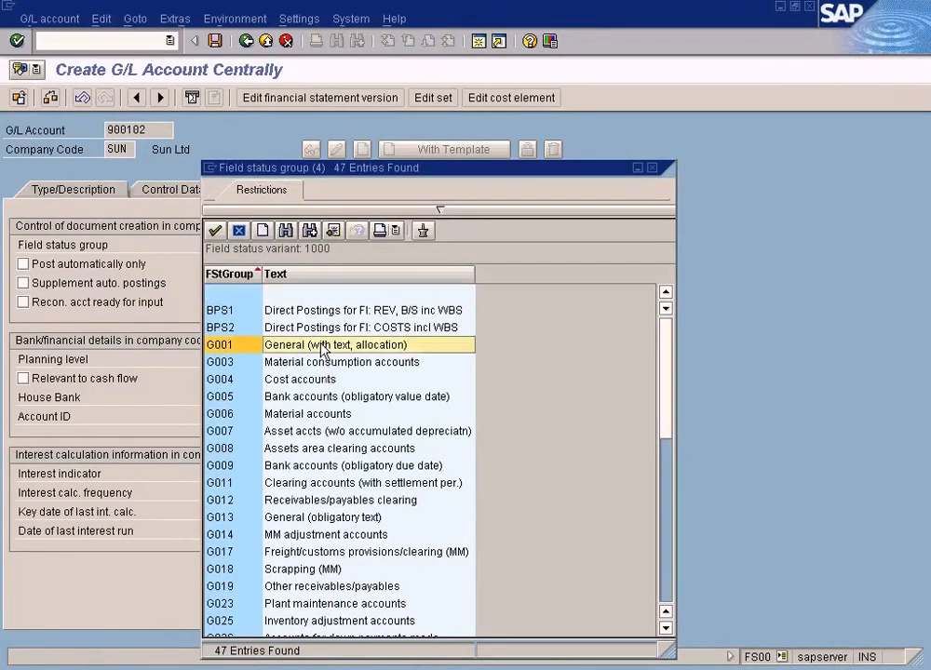
double_click(323, 347)
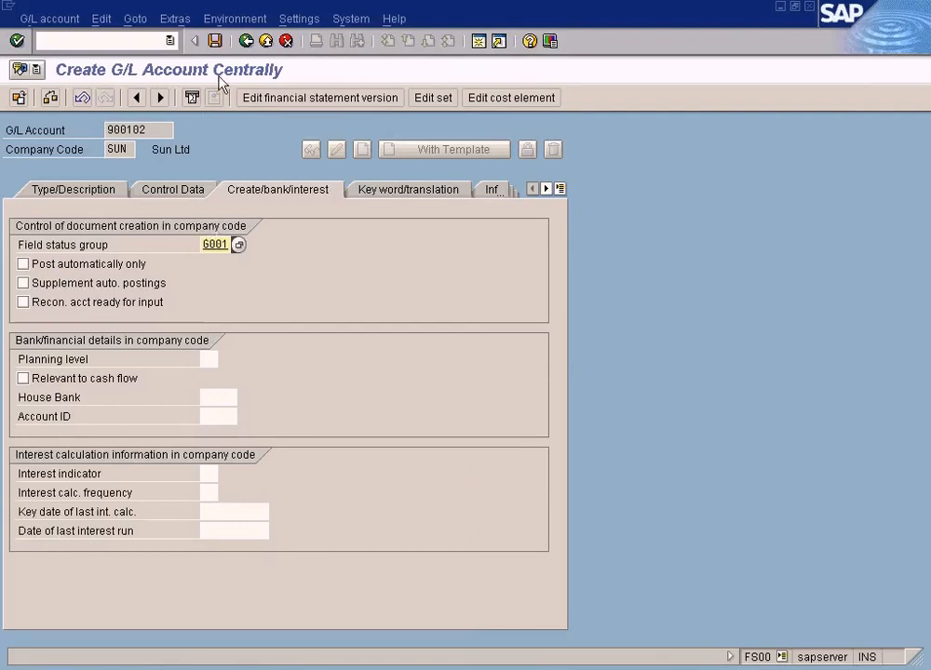
left_click_drag(159, 133, 72, 132)
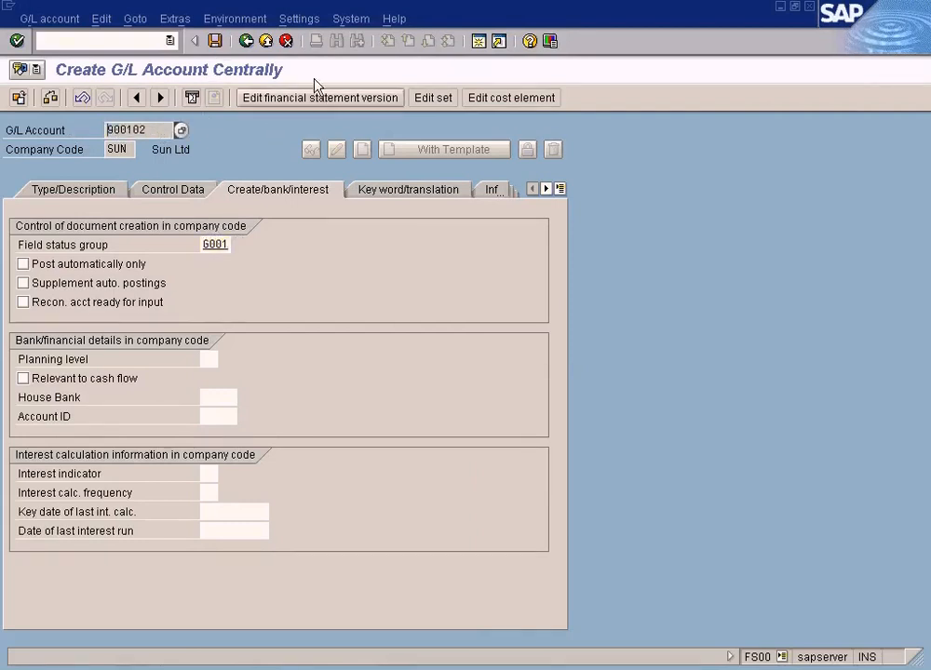
left_click(217, 41)
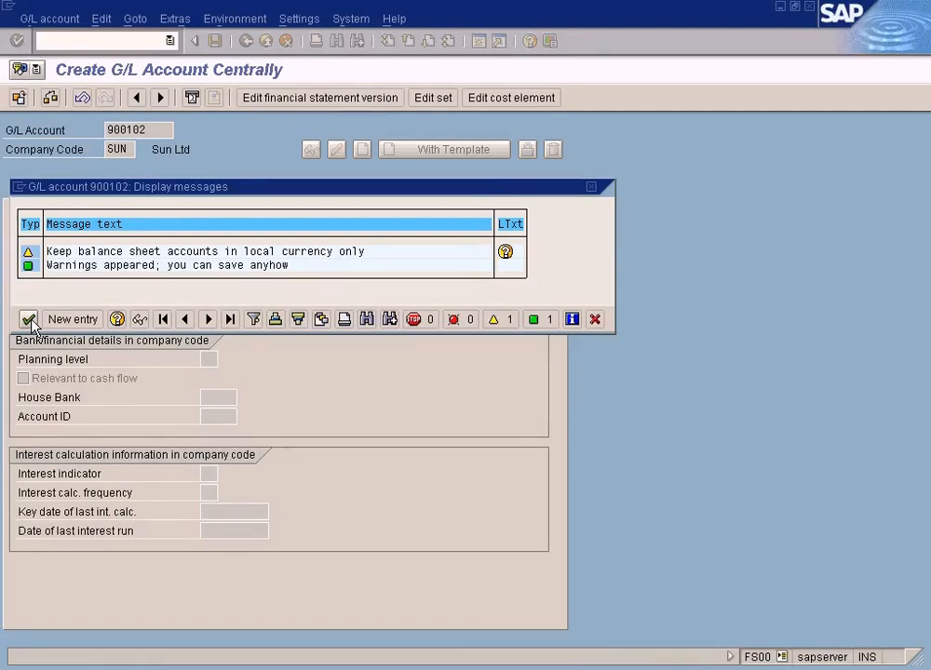
left_click(28, 319)
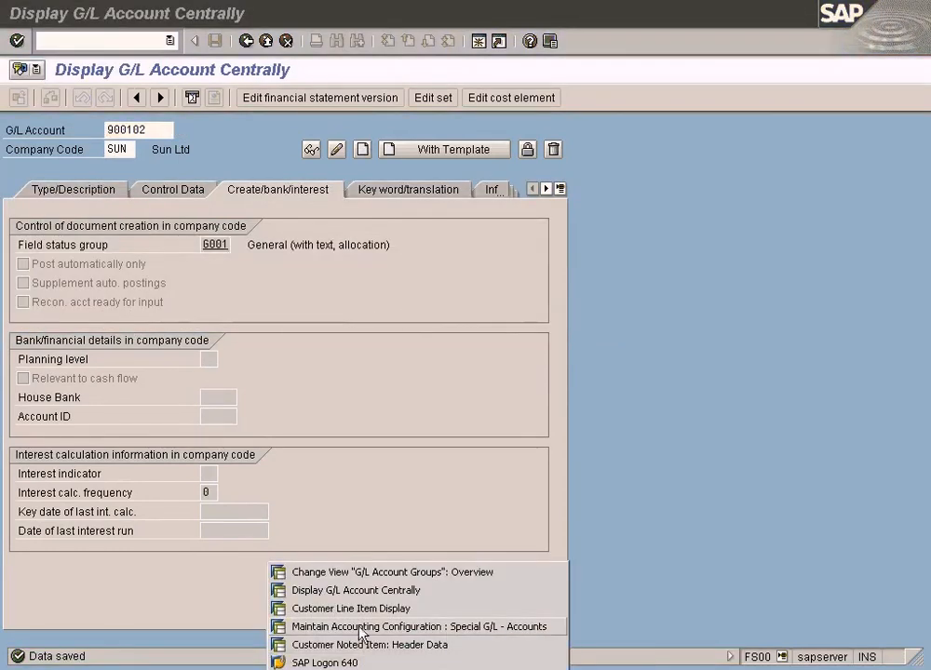
- In the Special G/L - Accounts configuration, enter 900102 as special G/L account for reconciliation account 200003, save, and return to the implementation guide
left_click(360, 629)
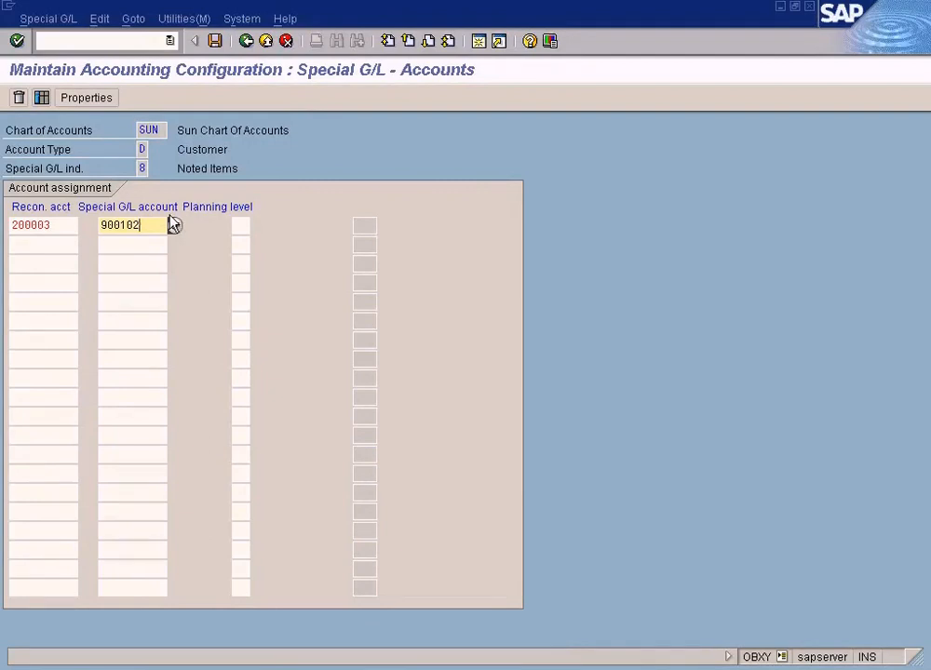
left_click(216, 45)
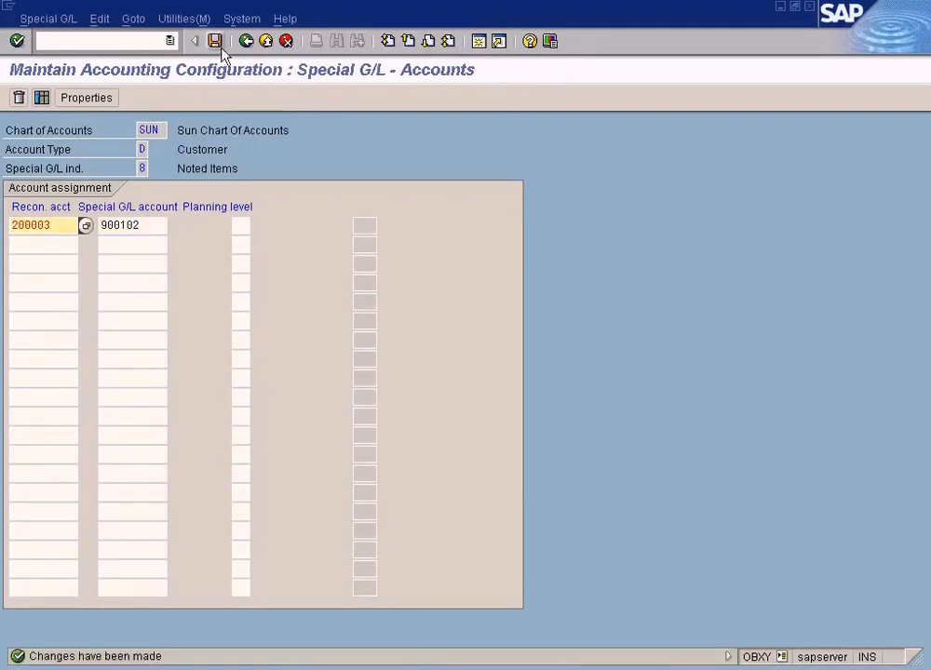
left_click(246, 41)
left_click(246, 40)
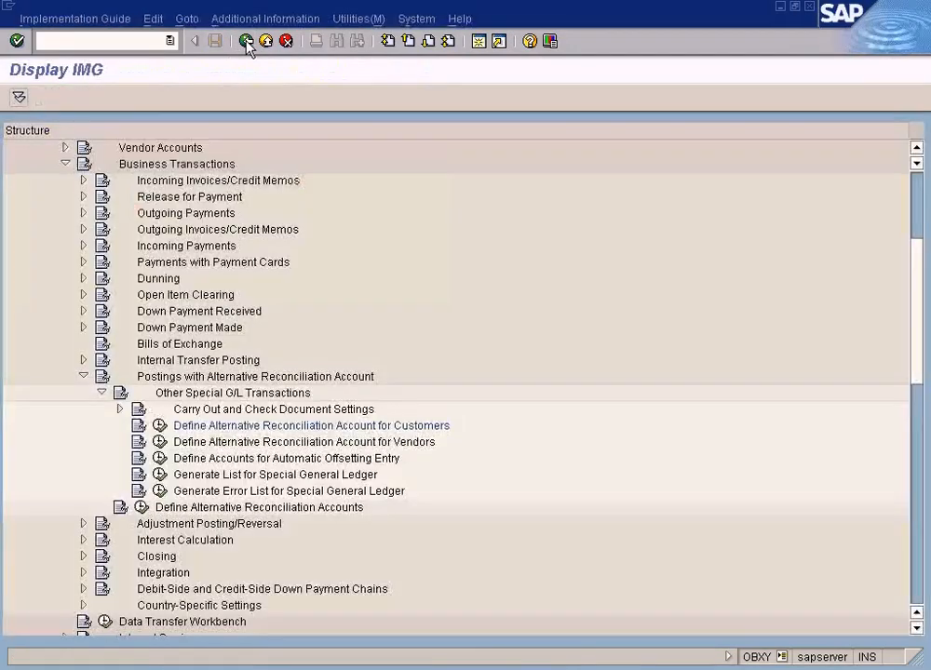
- In the customer noted item, set special G/L indicator 8, pick the customer's account from company code SUN, and try to proceed
left_click(318, 665)
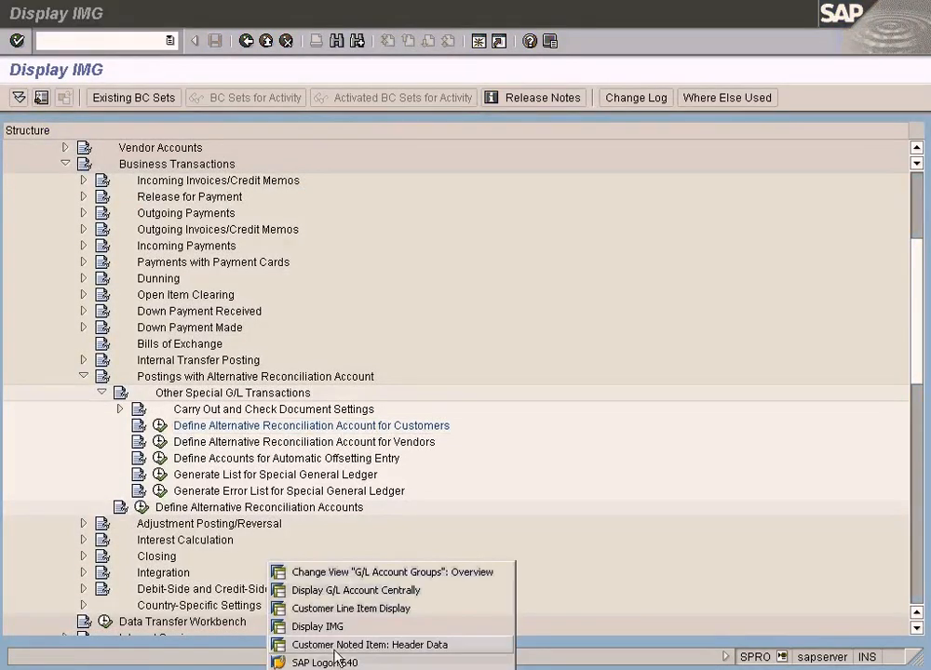
left_click(336, 646)
type("8")
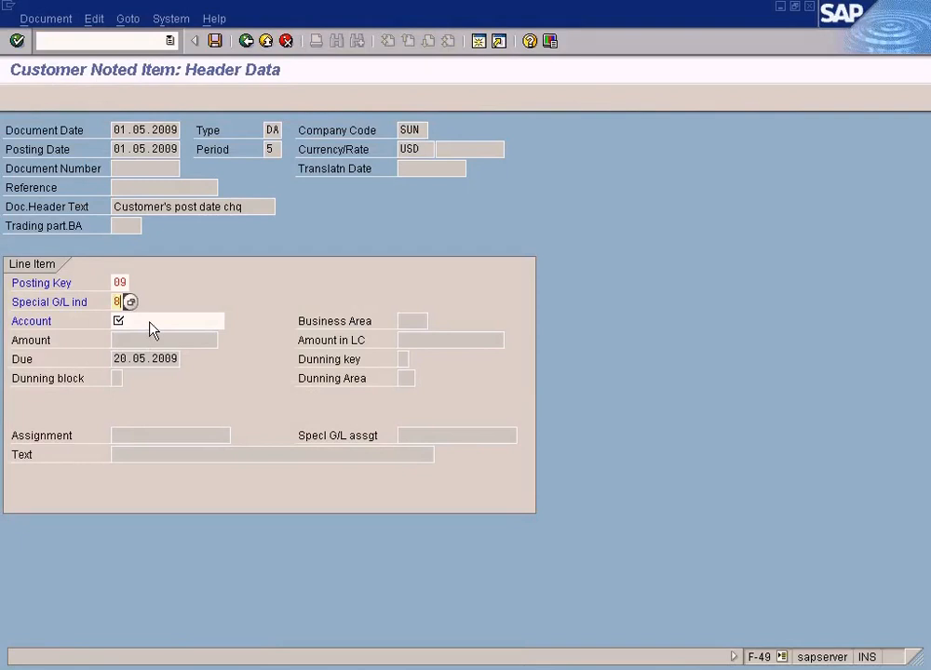
key("Tab")
left_click(230, 322)
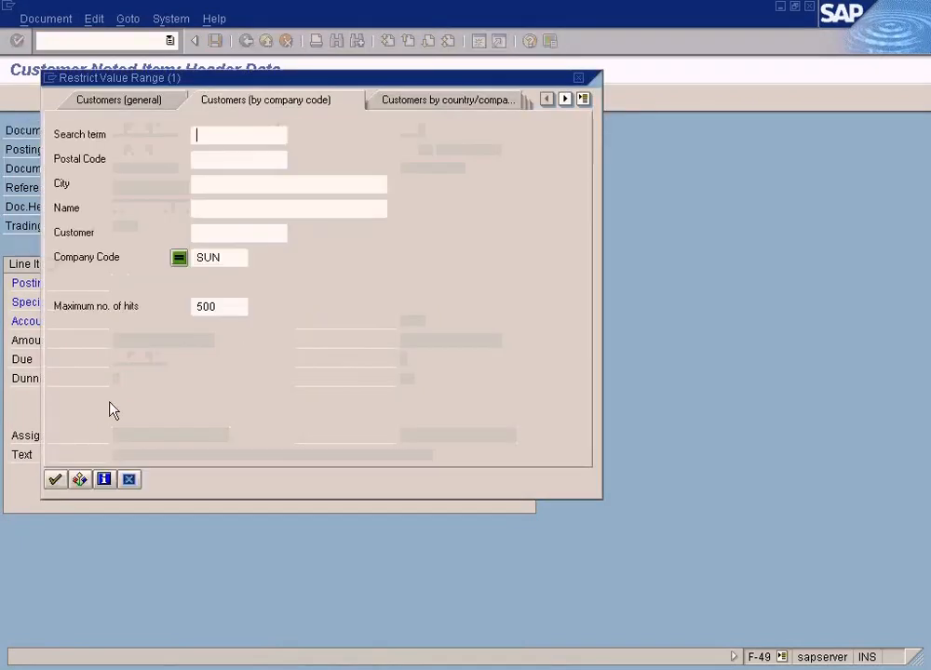
left_click(55, 478)
double_click(285, 181)
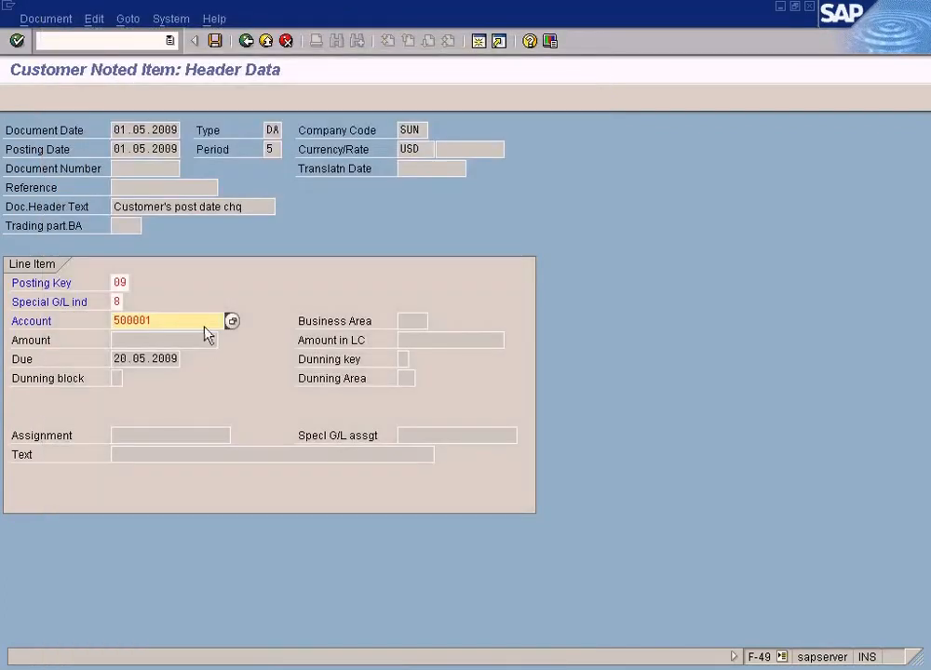
key("Return")
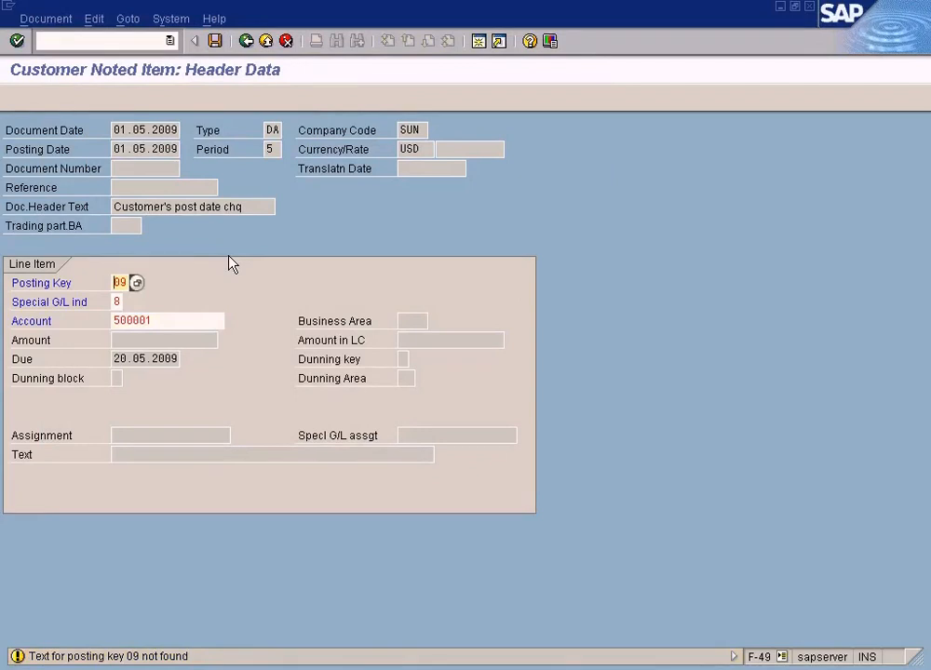
key("Return")
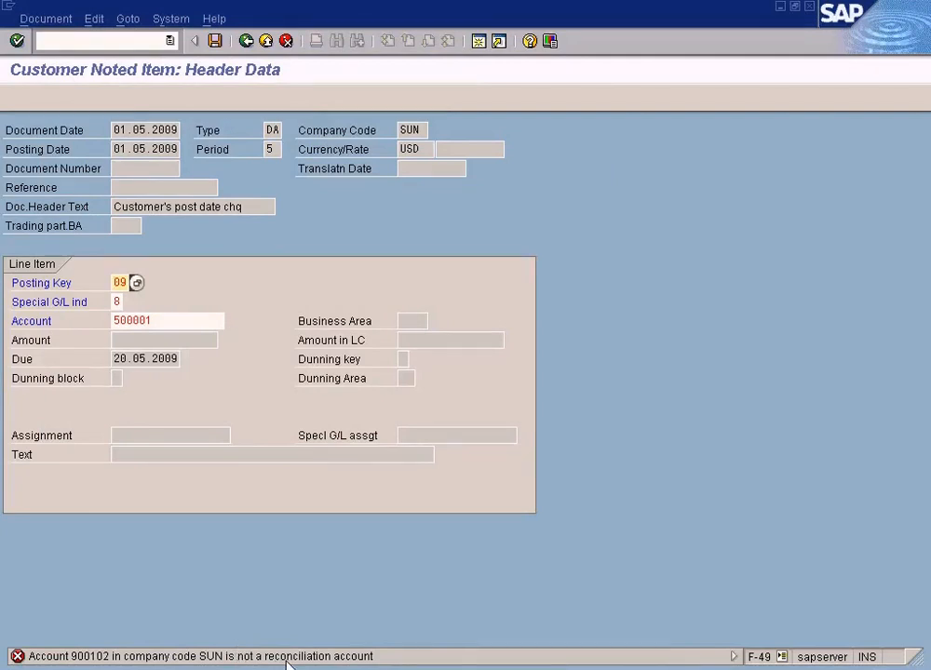
left_click(177, 324)
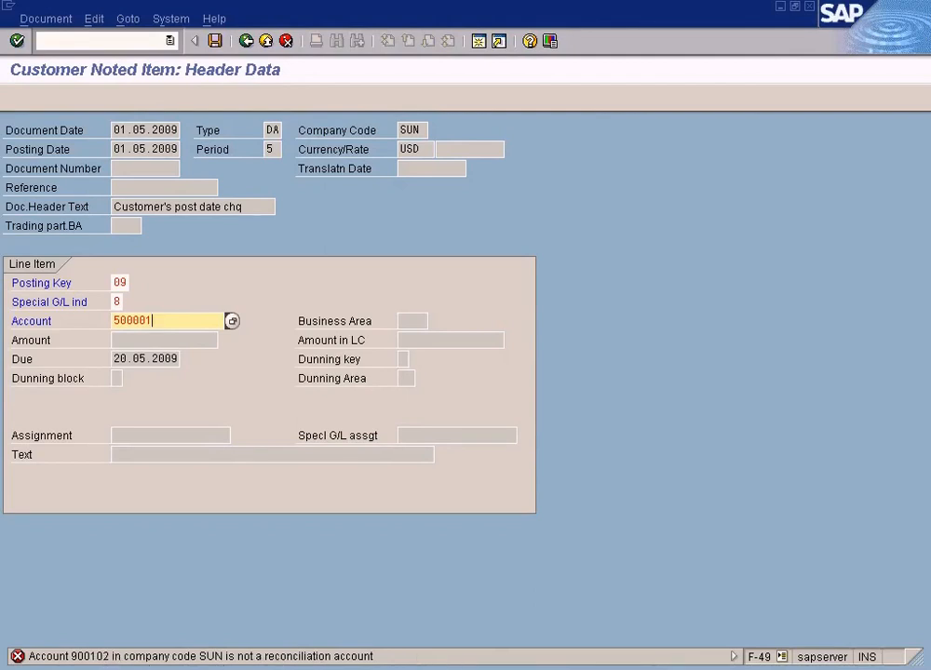
- Switch to the G/L Account Groups overview session and close it
left_click(355, 666)
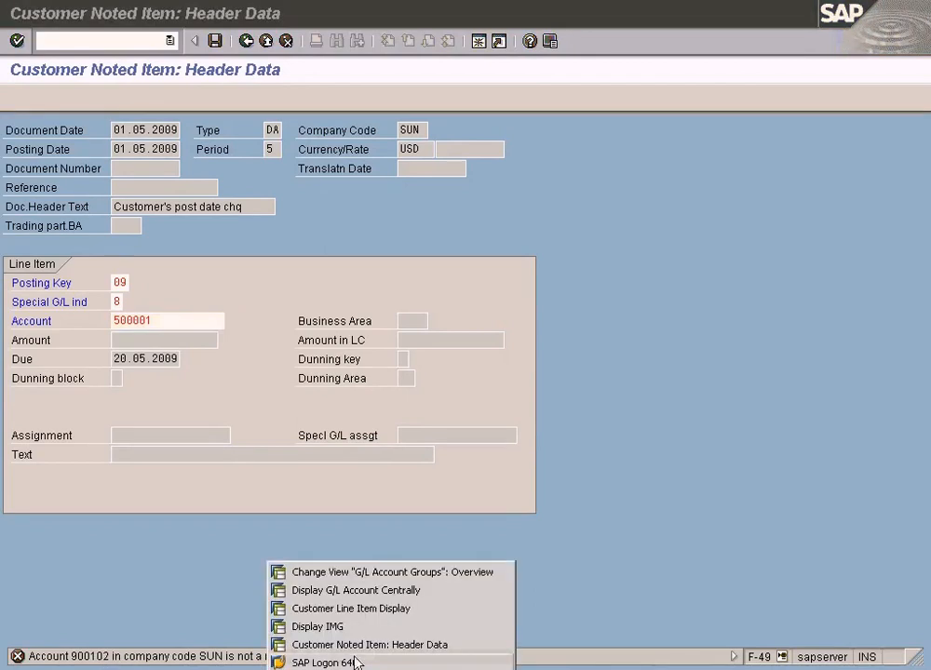
left_click(356, 573)
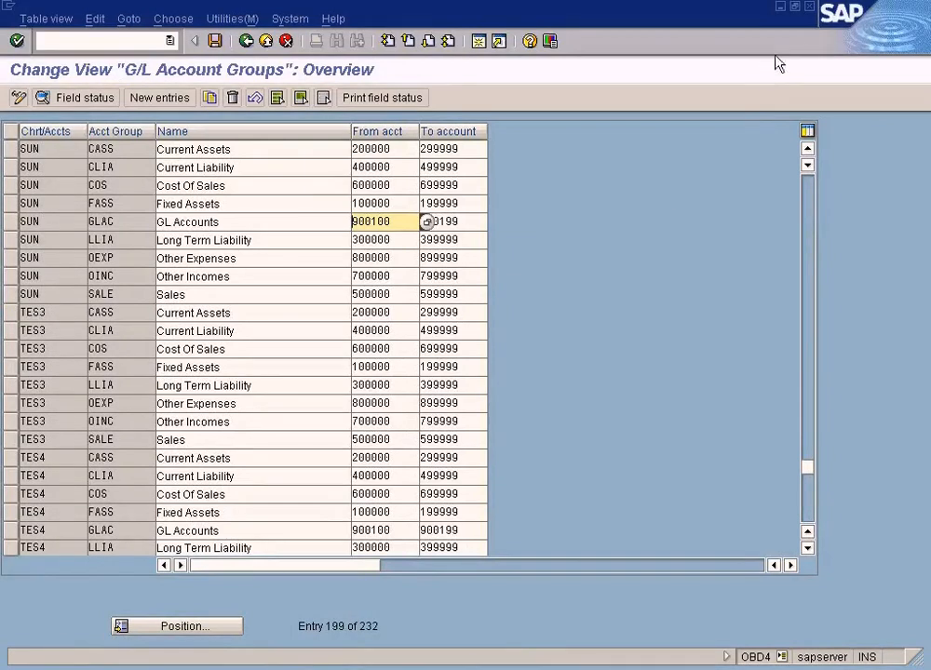
left_click(810, 7)
- Change G/L account 900102 so it is a reconciliation account for account type Customers, and save it
left_click(354, 667)
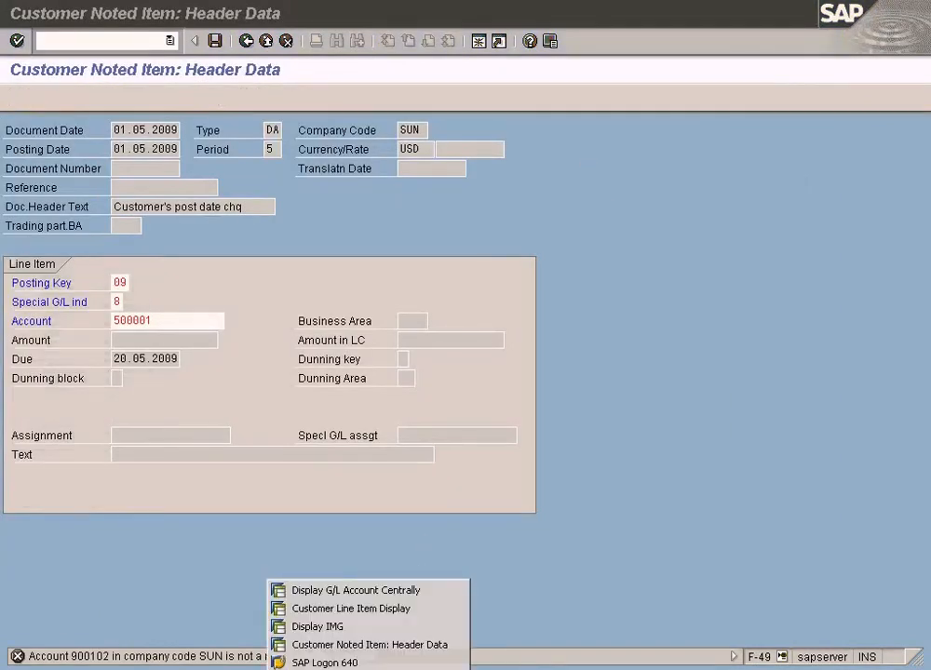
left_click(373, 592)
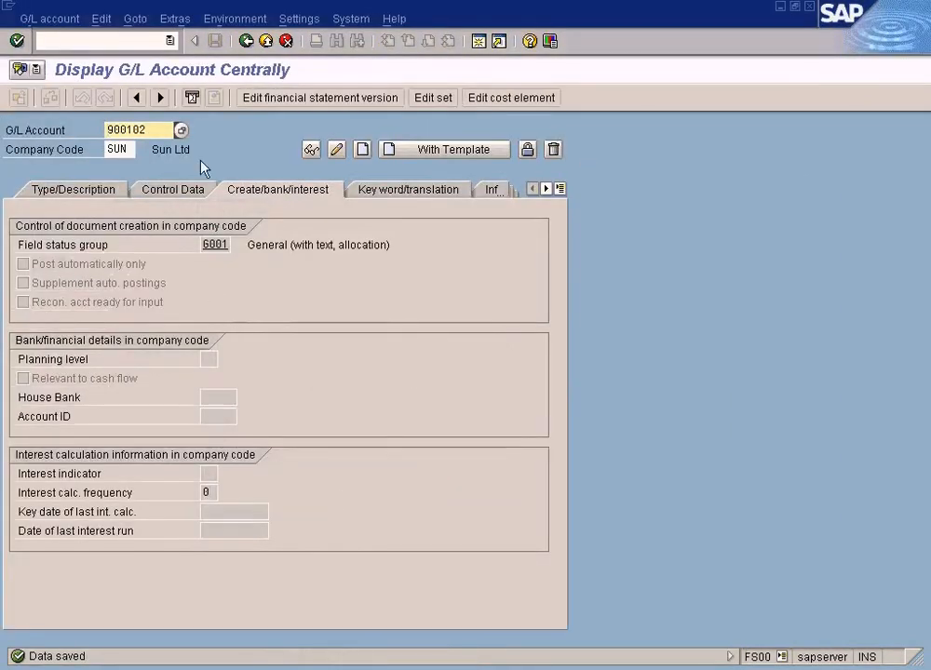
left_click(51, 18)
left_click(77, 101)
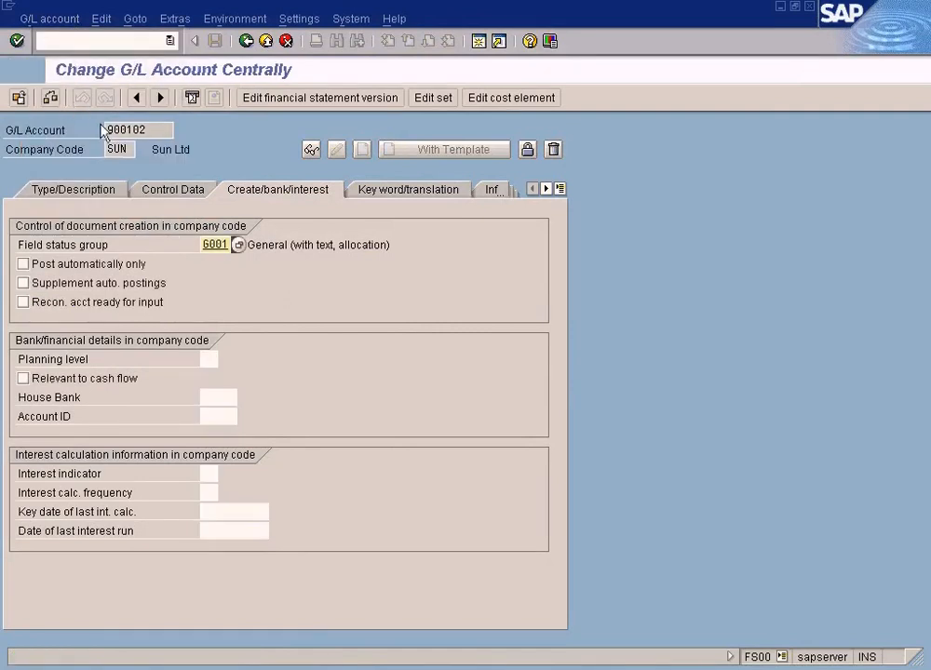
left_click(167, 129)
left_click(185, 195)
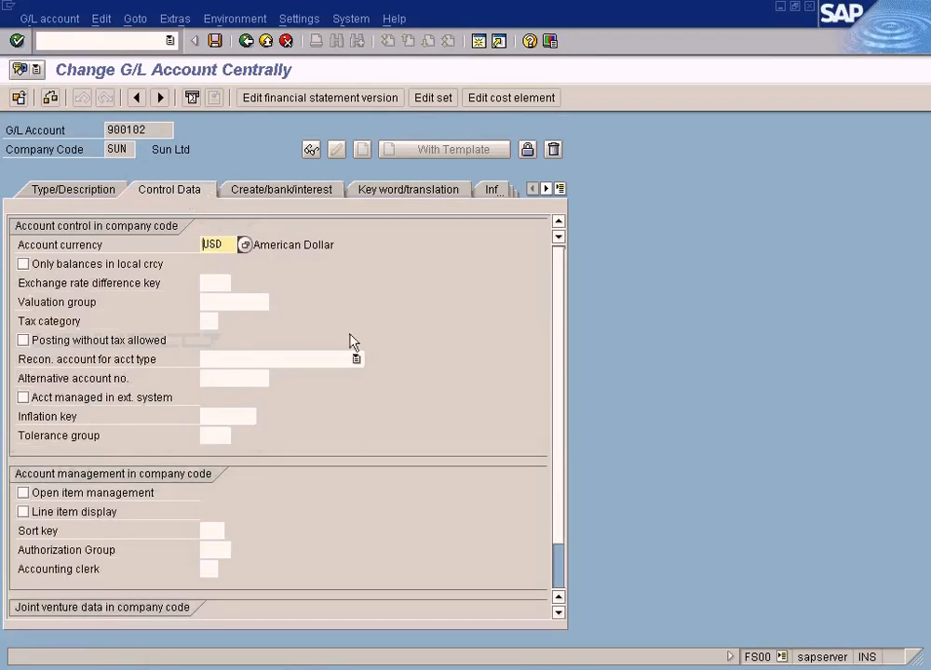
left_click(355, 358)
left_click(293, 391)
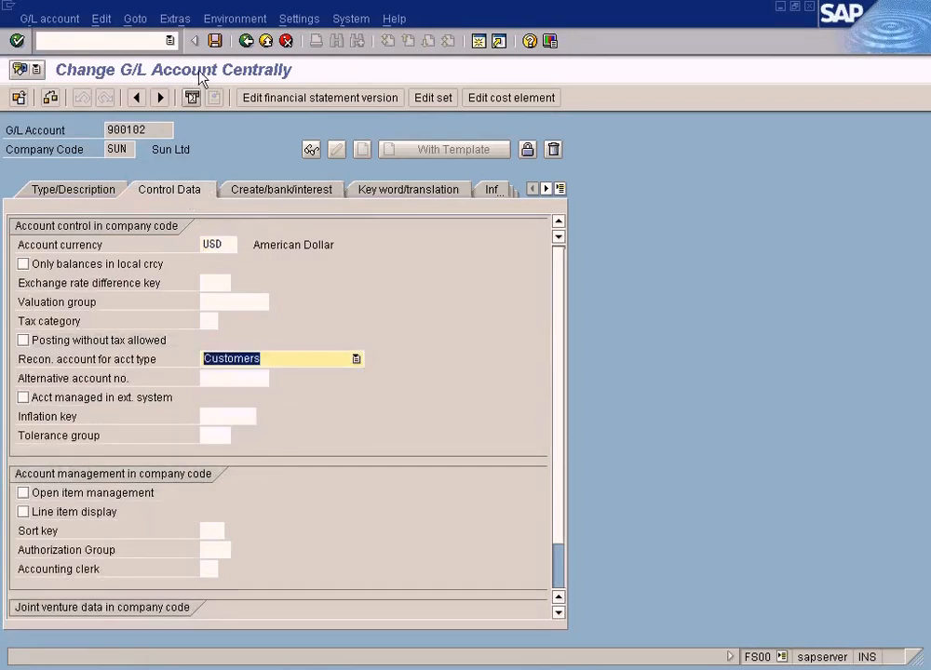
left_click(213, 43)
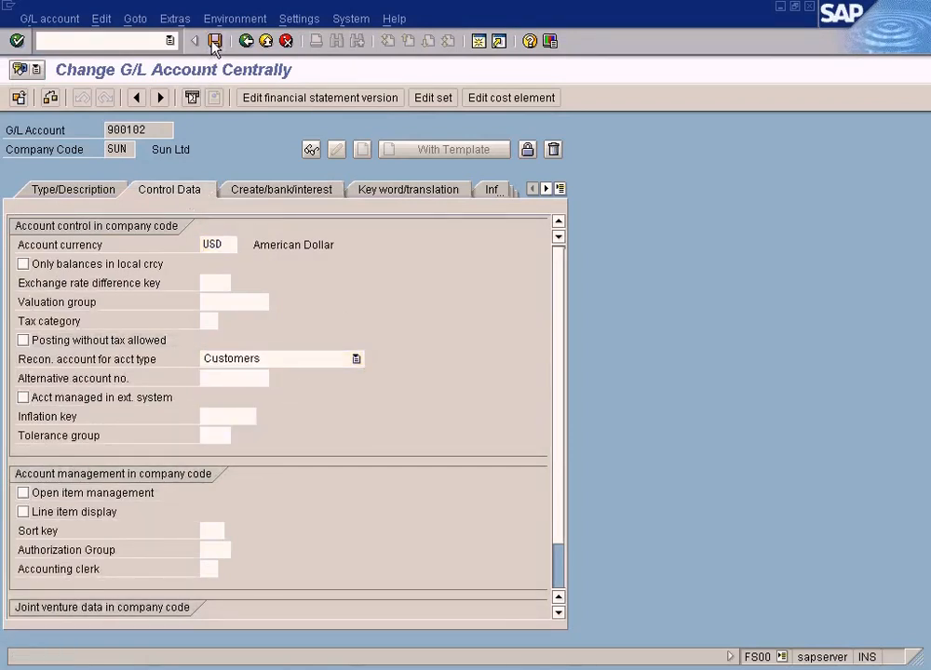
- Switch back to the Customer Noted Item session and retry confirming the line item with special G/L indicator 8
left_click(370, 668)
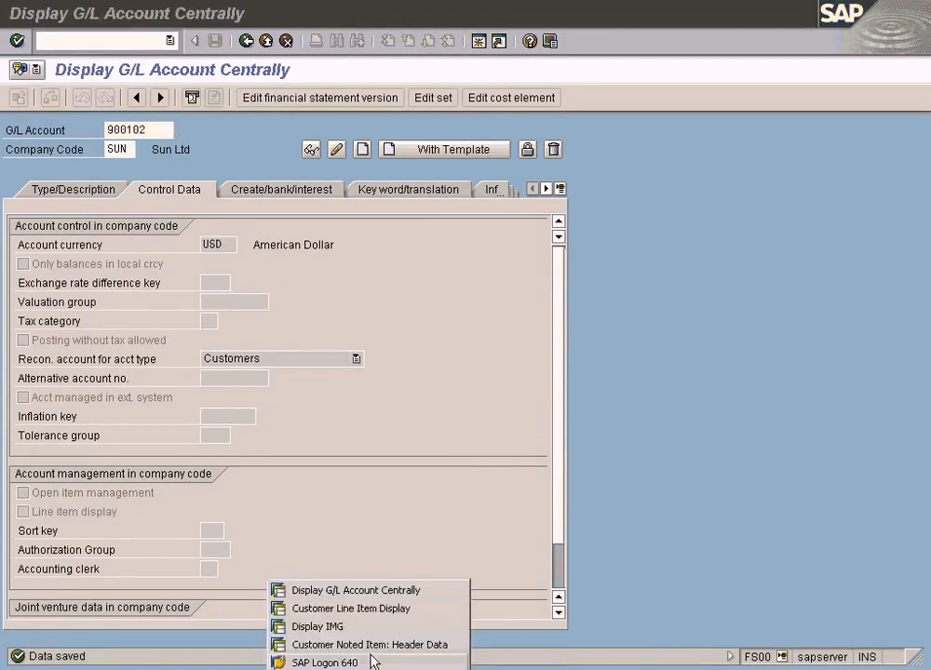
left_click(369, 644)
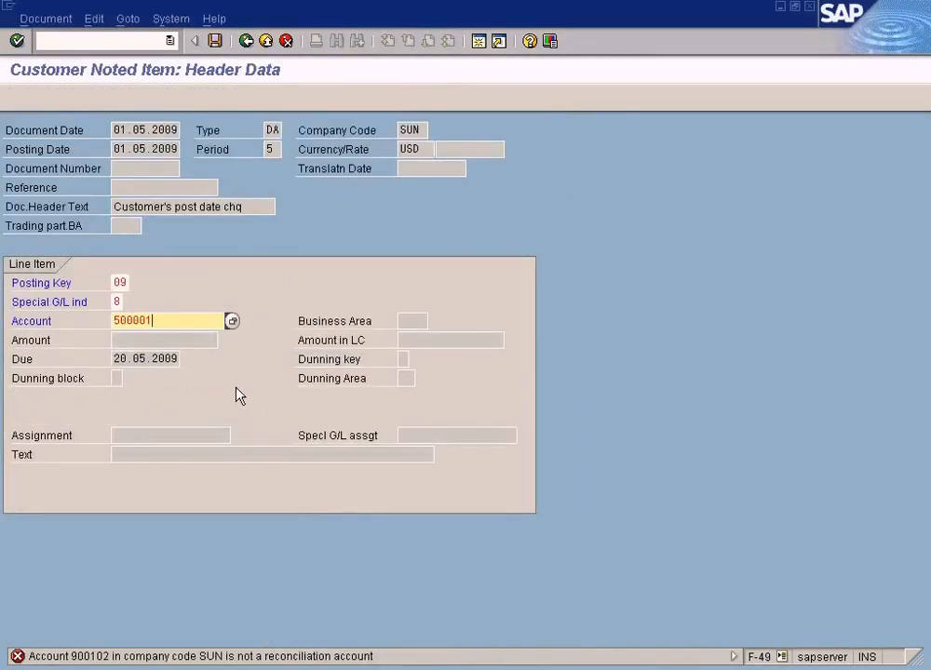
key("Return")
key("Return")
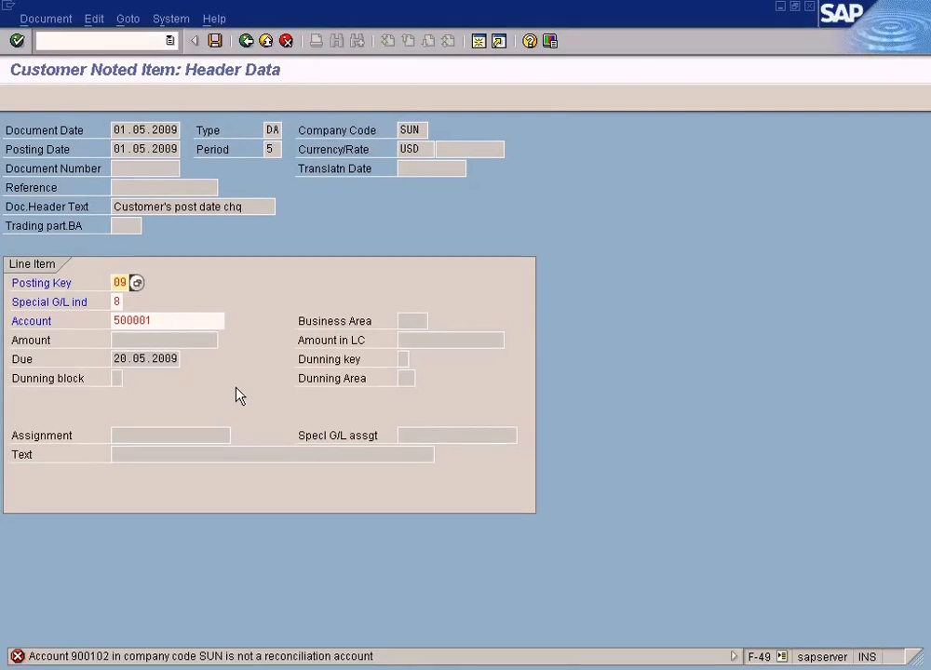
- Discard the customer noted item entry and start a new noted item from the Accounts Receivable document entry functions
left_click(265, 40)
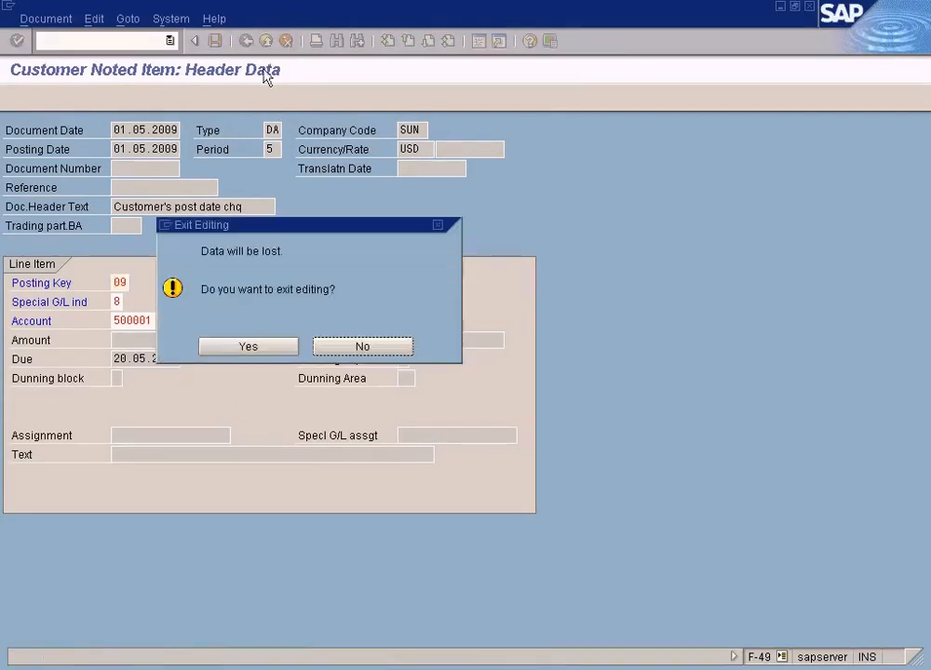
left_click(259, 347)
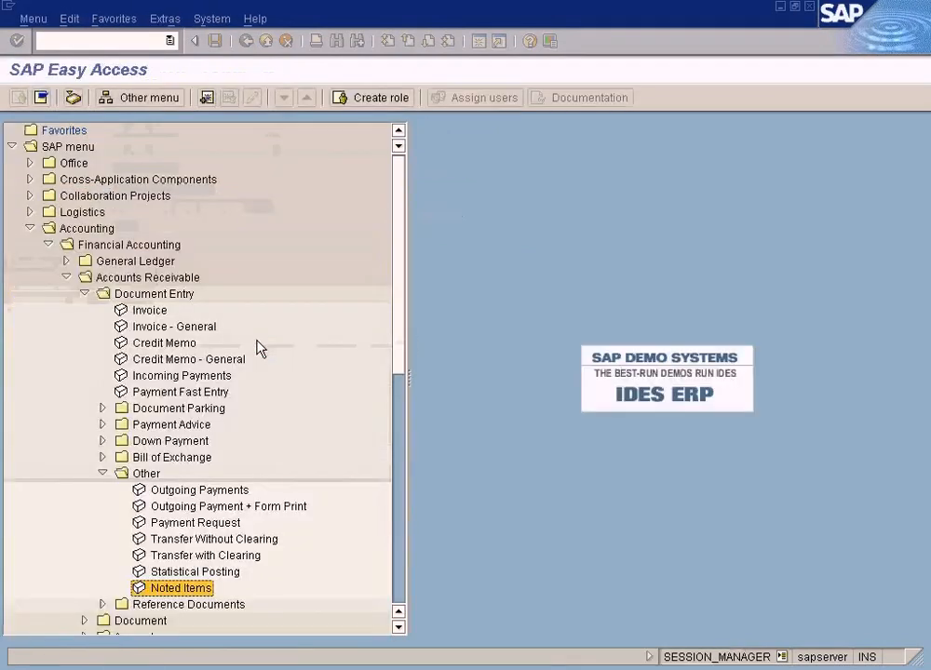
double_click(205, 590)
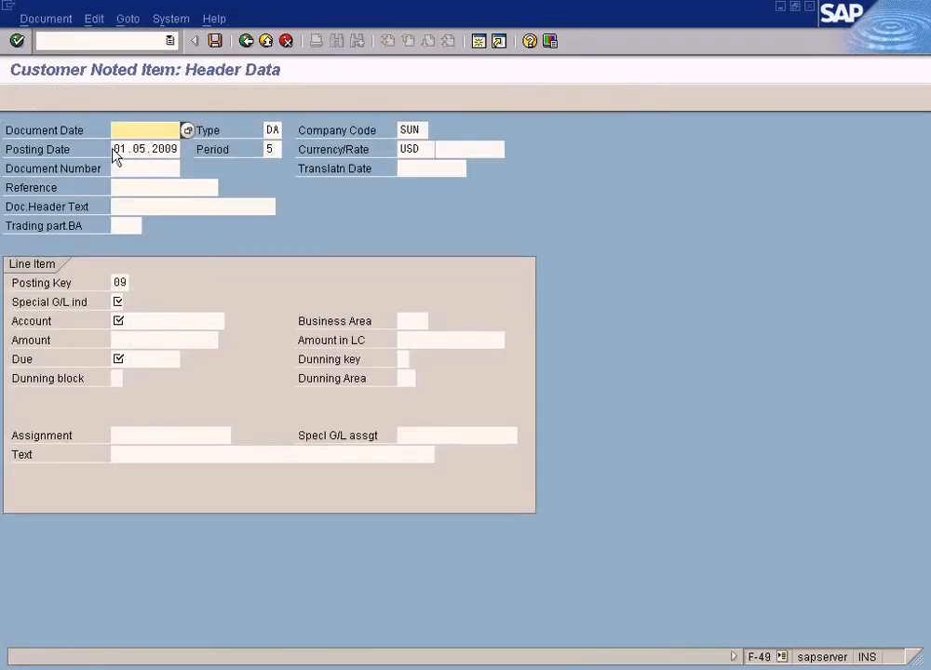
- Set the noted item's document date to 01.05.2009 by copying the posting date
left_click_drag(112, 150, 197, 150)
key("ctrl+c")
left_click(177, 149)
left_click(156, 135)
key("ctrl+v")
- Set special G/L indicator 8 and pick the account of CUSTOMER B from the customers of company code SUN
left_click(119, 302)
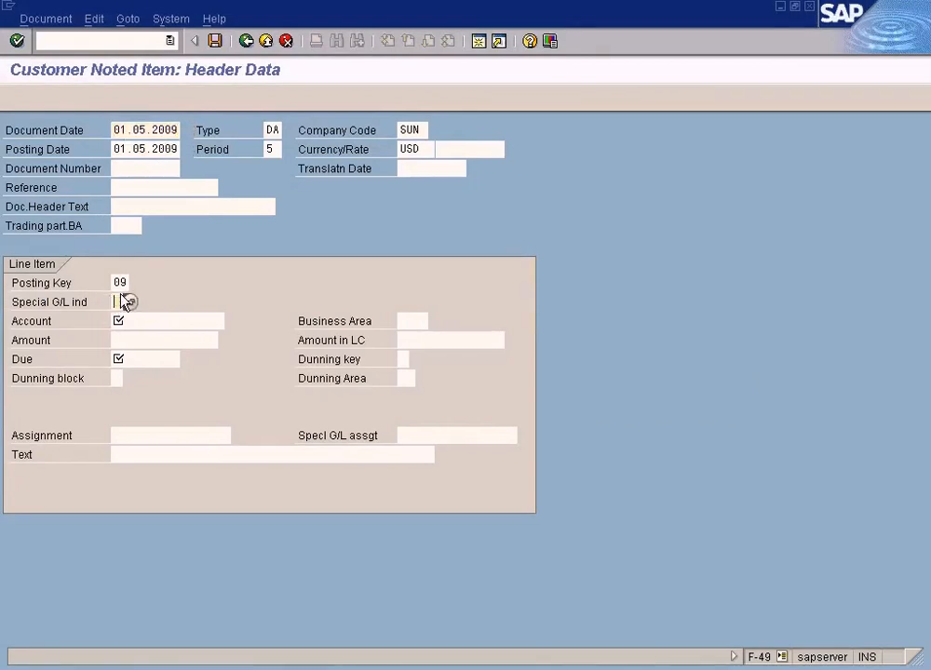
type("8")
left_click(130, 321)
left_click(232, 321)
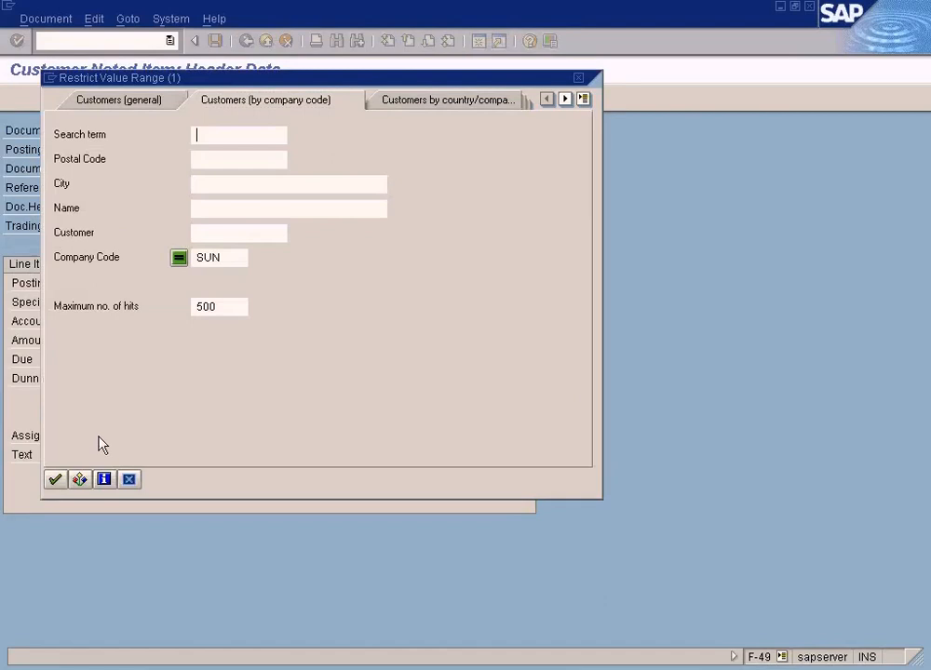
left_click(56, 480)
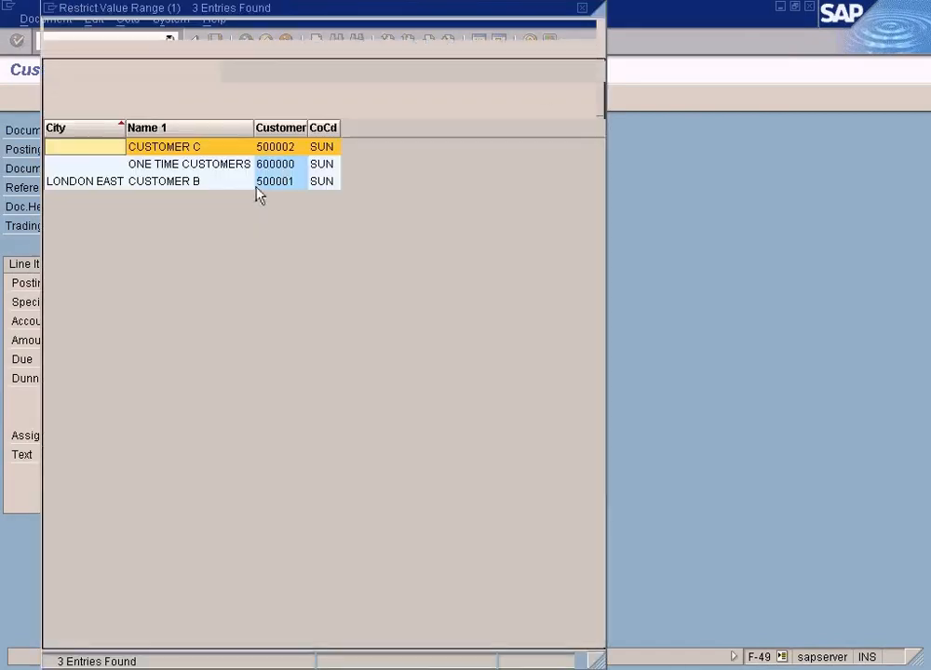
double_click(285, 181)
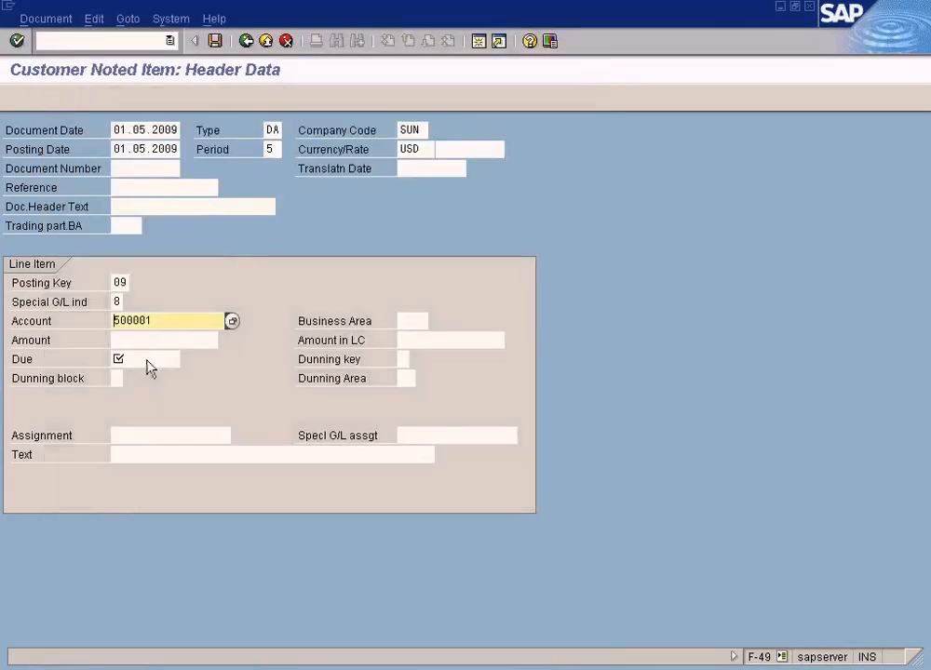
- Enter amount 100 and due date 20.05.2009 in the noted item's line item, confirm the entries, and post the document
left_click(146, 344)
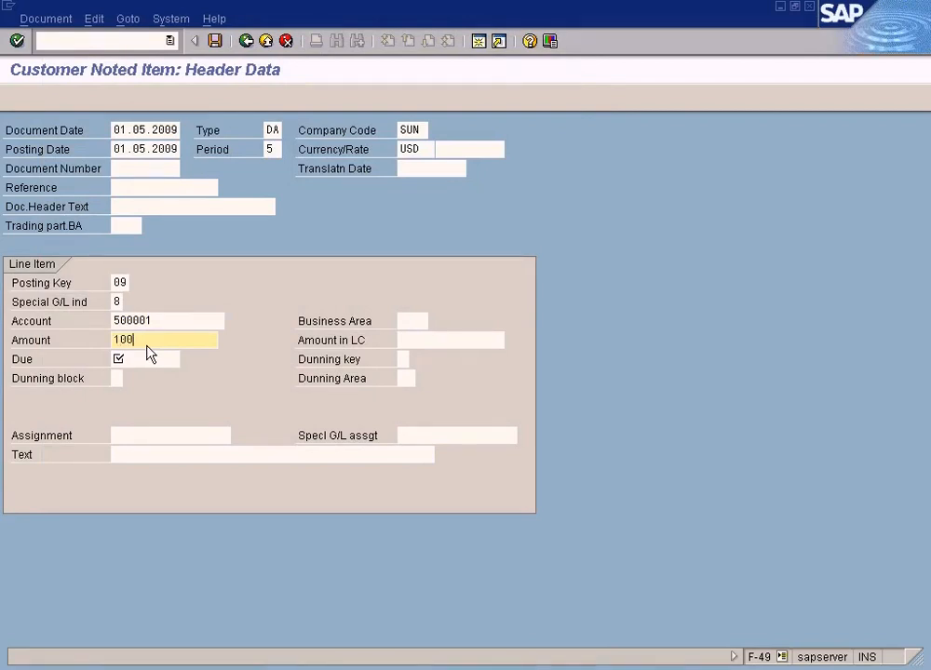
left_click(146, 364)
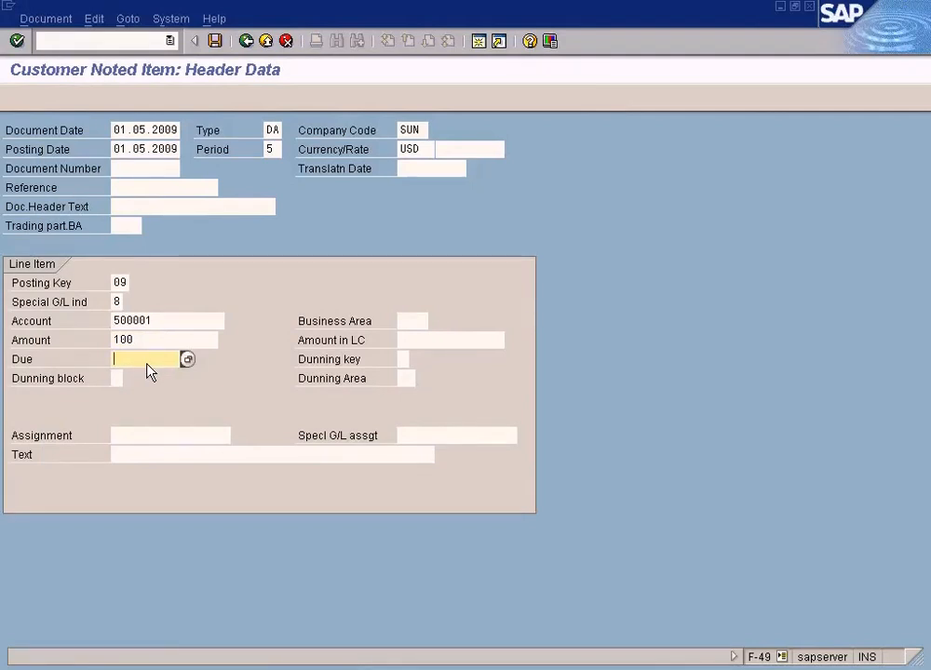
type("20.05.2009")
key("Return")
key("Return")
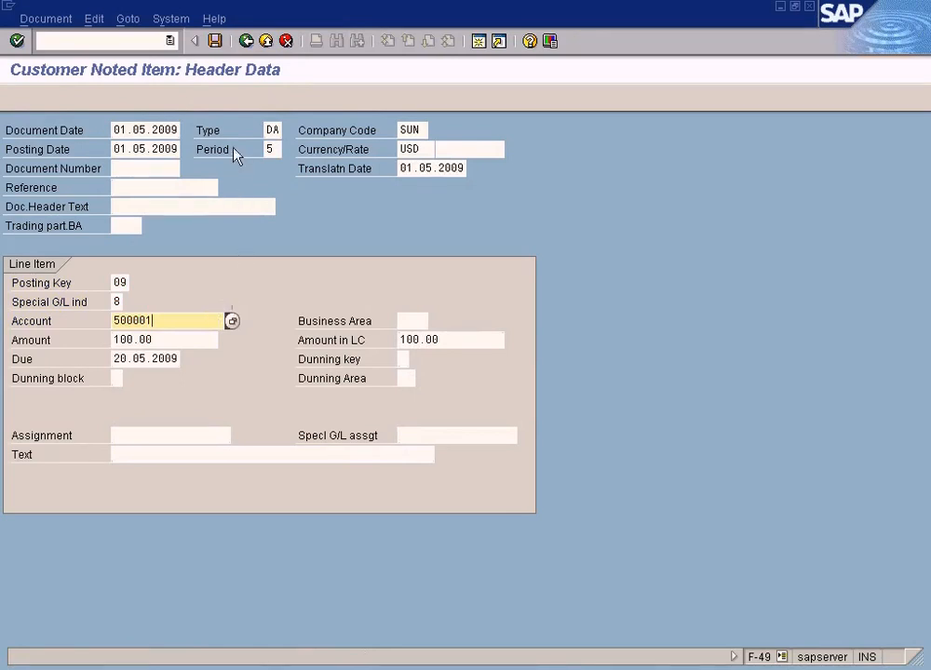
left_click(221, 43)
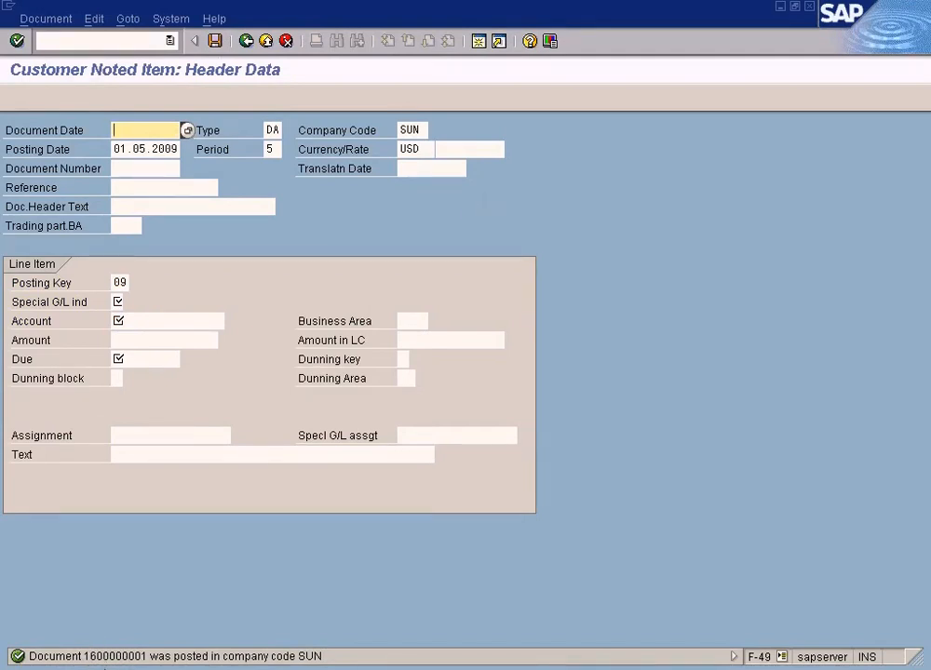
- Open the posting message's details, highlight the document number, and close the details
double_click(138, 657)
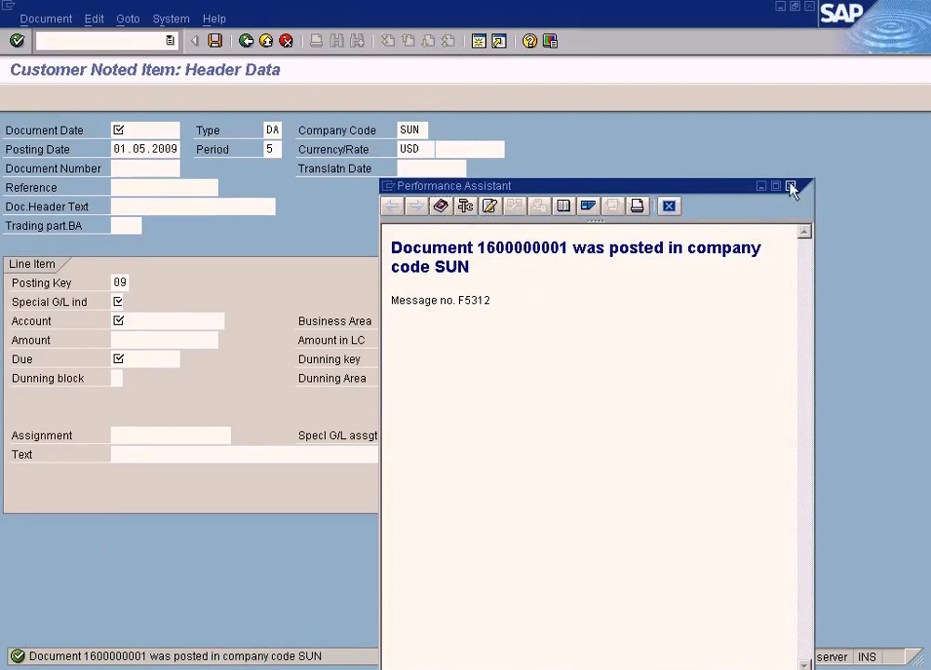
left_click_drag(480, 249, 572, 257)
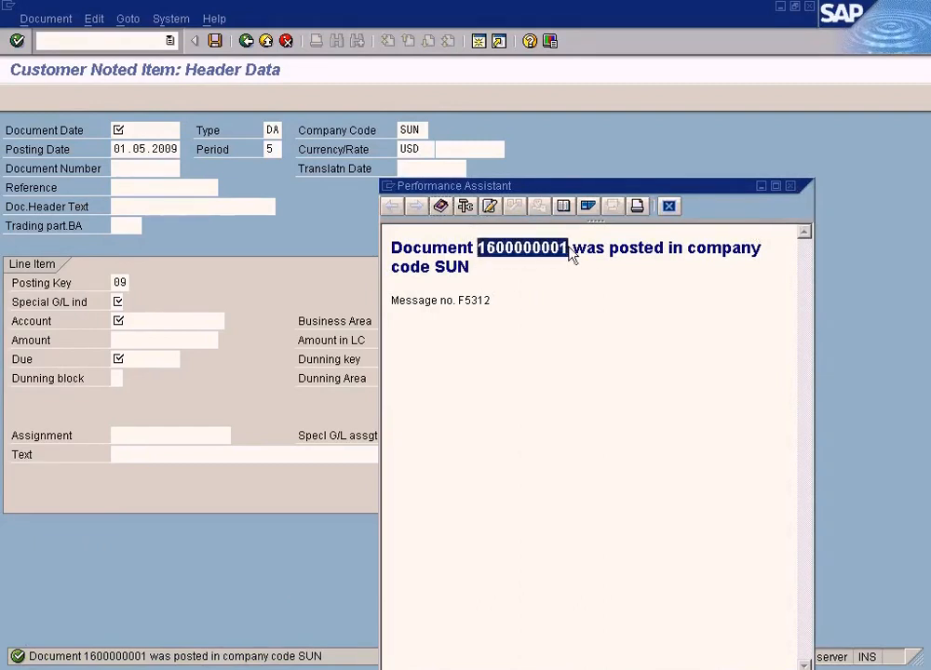
left_click(790, 187)
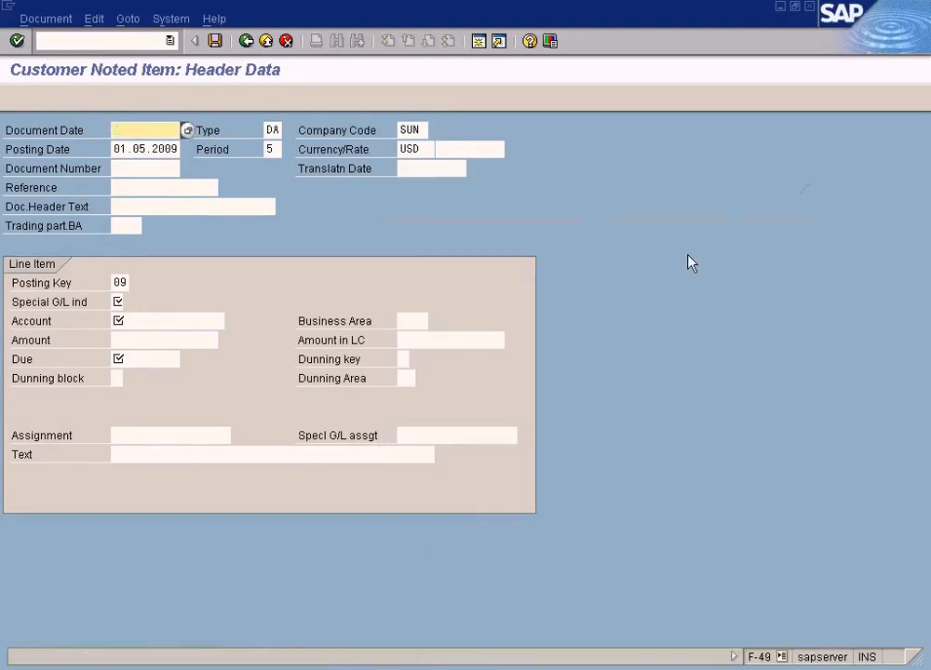
- Switch to Paint, frame the cheque amount and date notes for review, and return to the SAP Customer Noted Item session
key("alt+Tab")
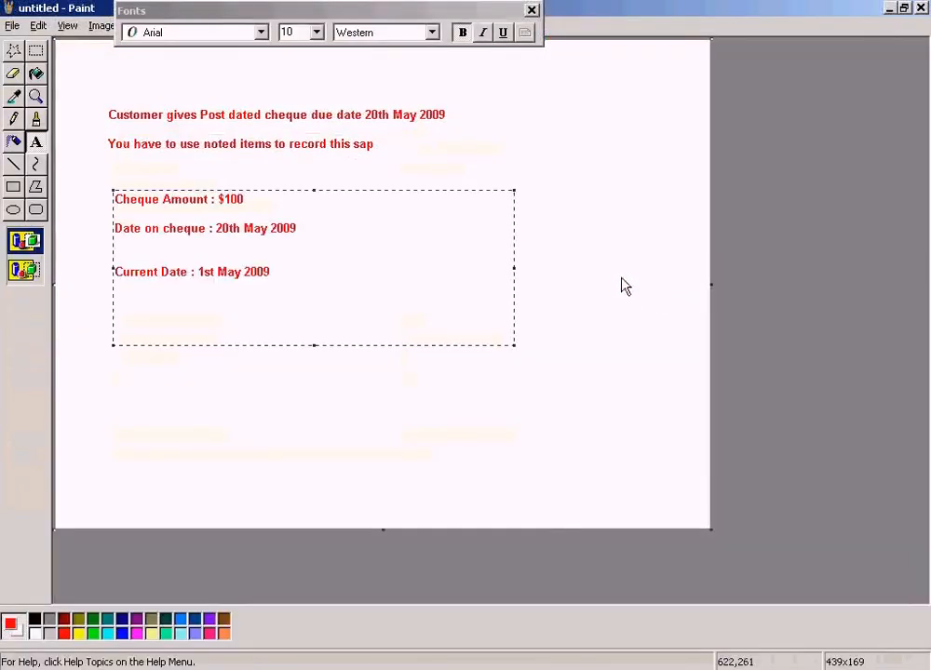
left_click(616, 277)
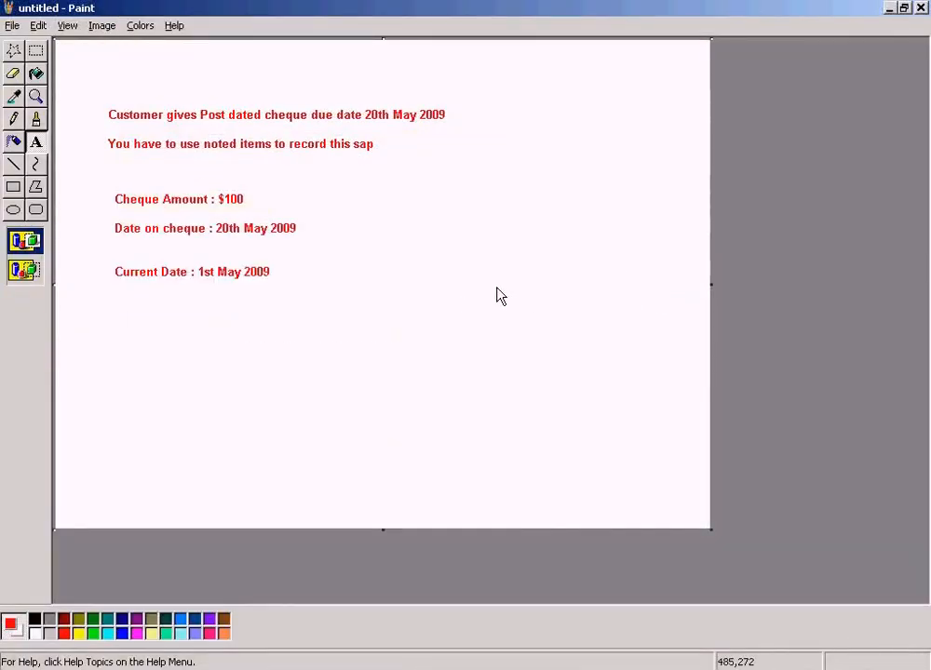
left_click(35, 51)
left_click_drag(101, 183, 347, 312)
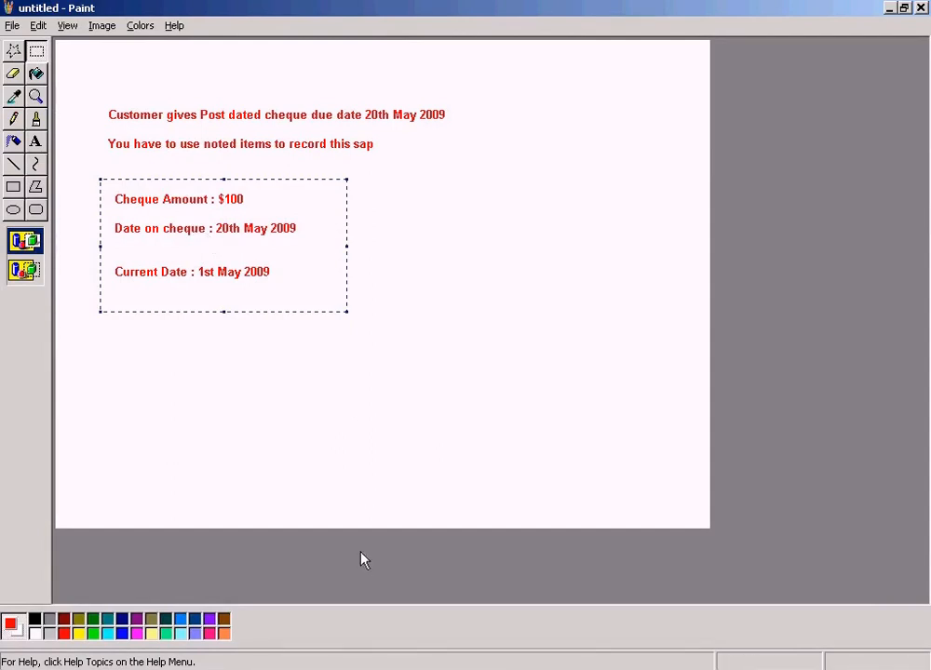
left_click(369, 666)
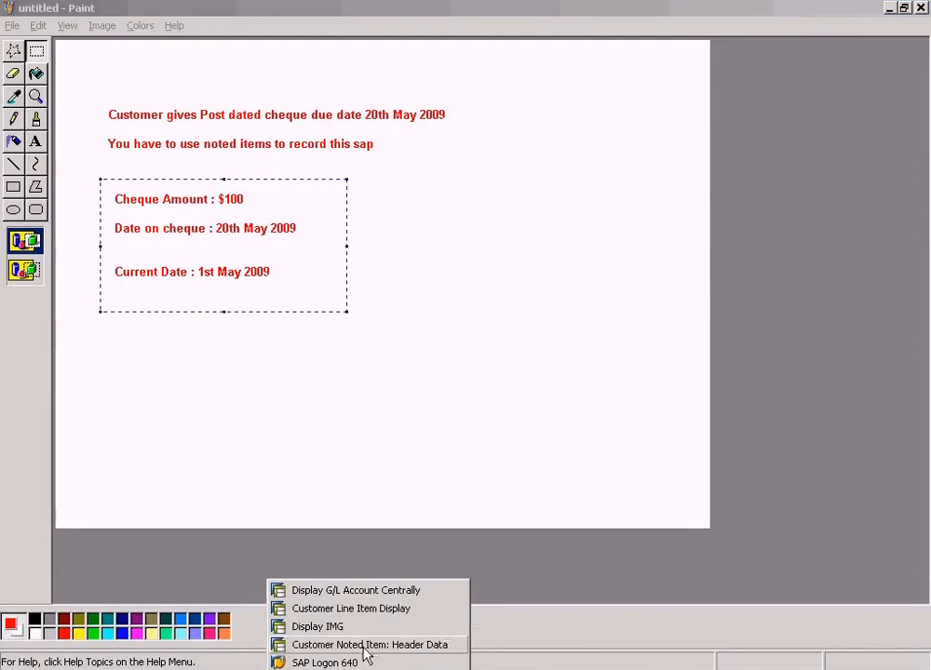
left_click(367, 644)
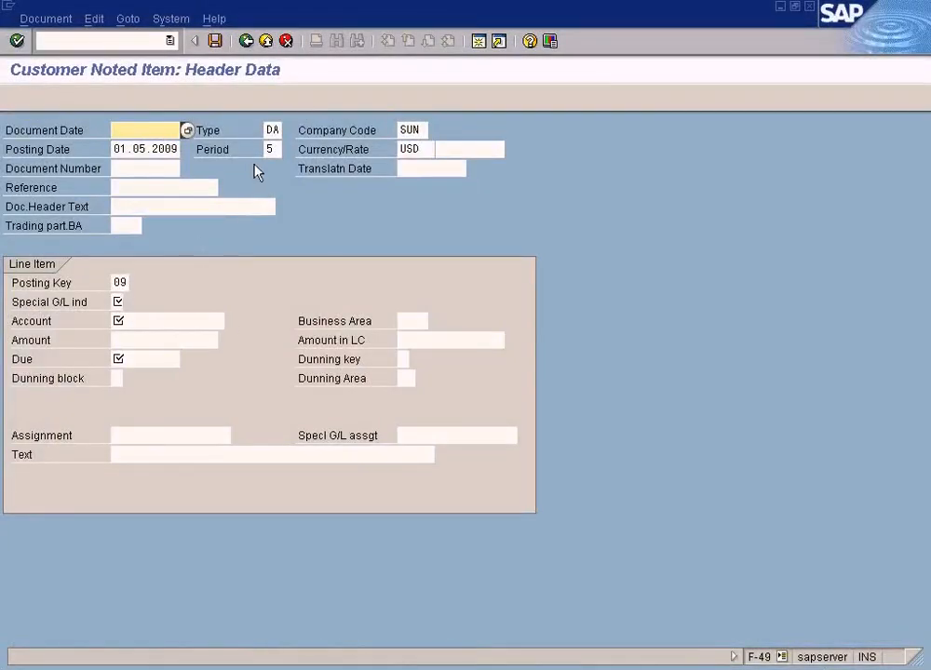
- Leave the noted item screen, open transaction f-28 to view the incoming payments entry screen, and exit it
left_click(265, 41)
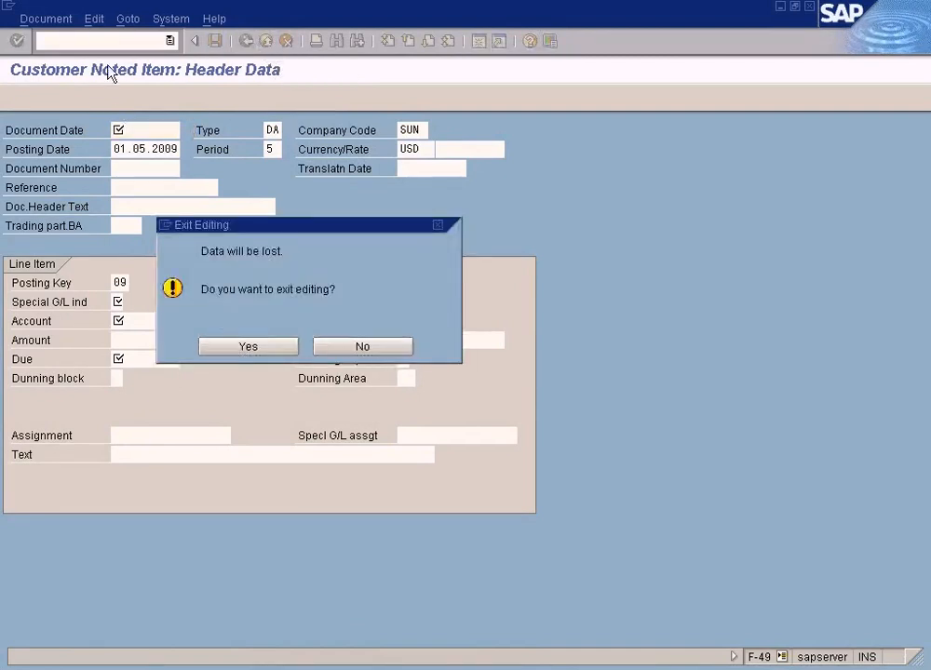
key("Return")
type("f-28")
key("Return")
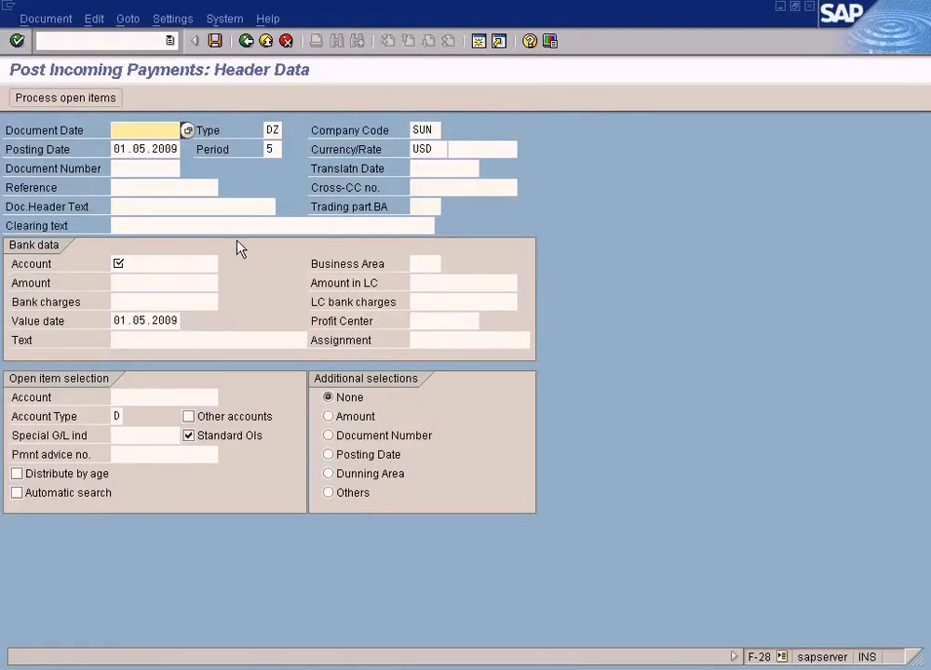
left_click(266, 41)
left_click(251, 347)
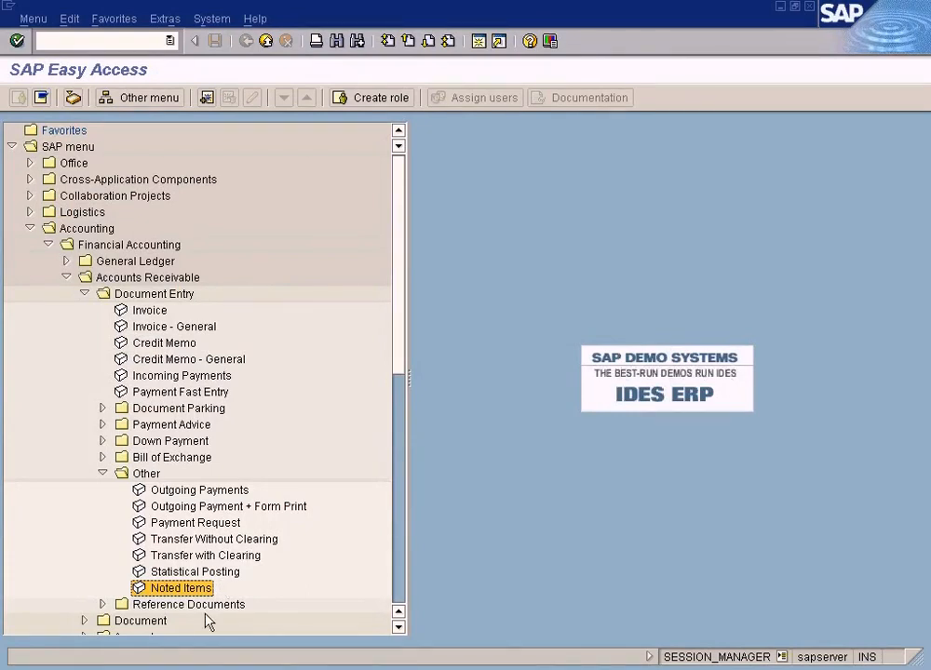
- Open Noted Items again to check its transaction code, and exit without entering data
double_click(181, 588)
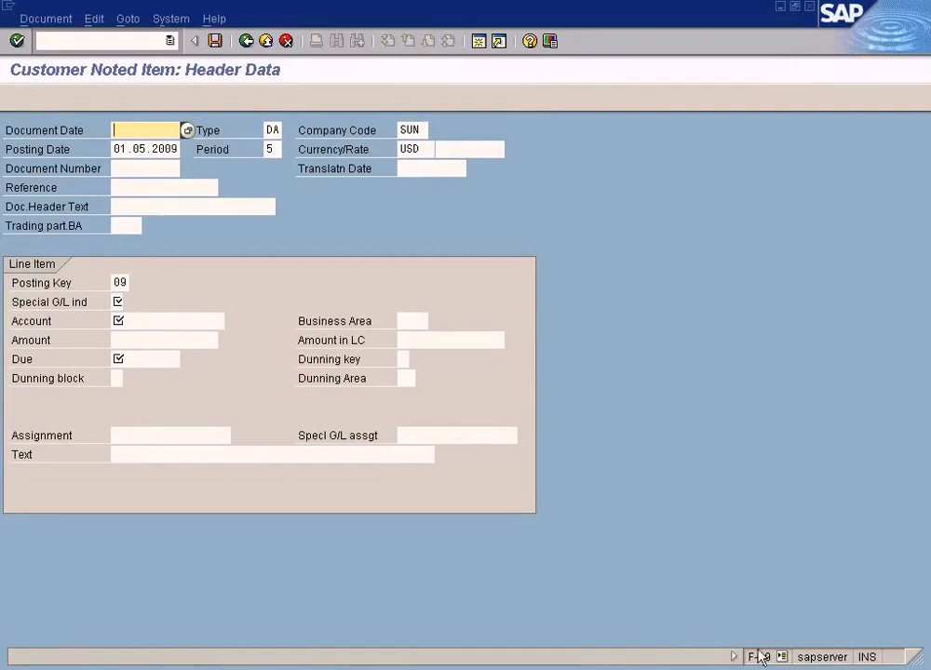
left_click(269, 41)
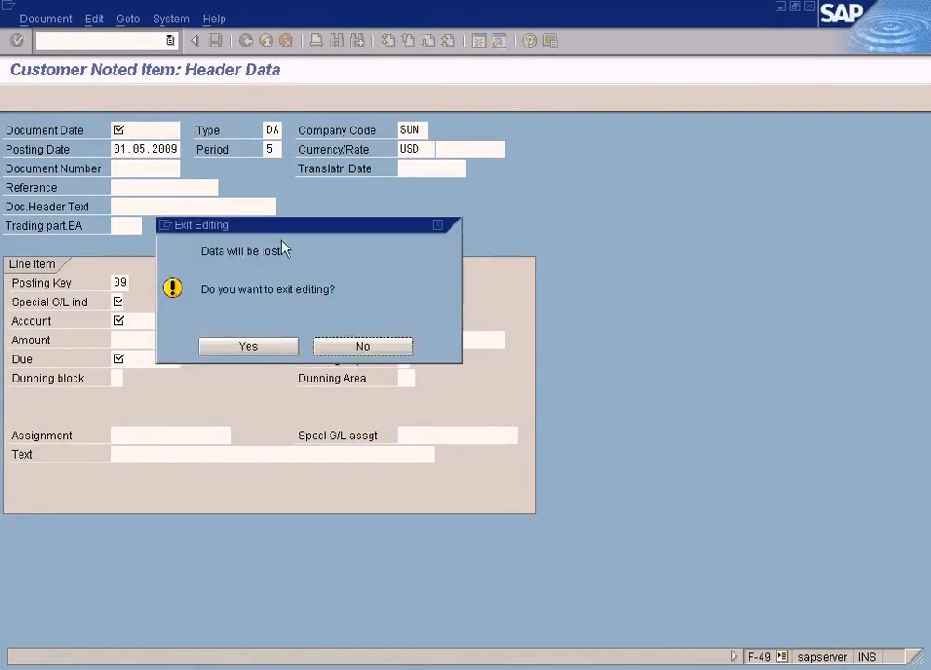
left_click(264, 348)
- Switch to the Customer Line Item Display session and list the customer's open normal items in company code SUN at 01.05.2009
left_click(289, 664)
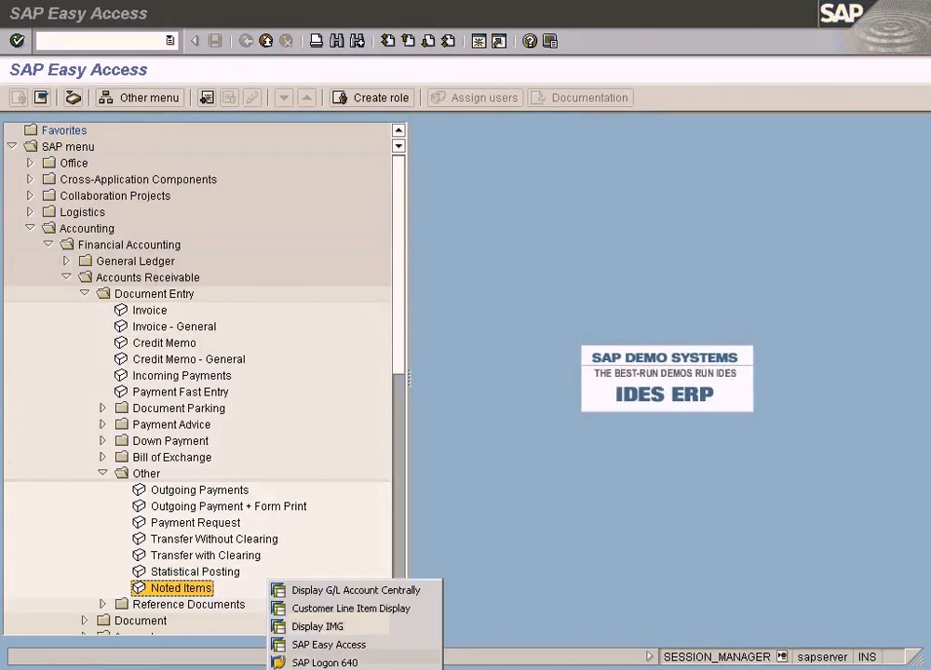
left_click(320, 607)
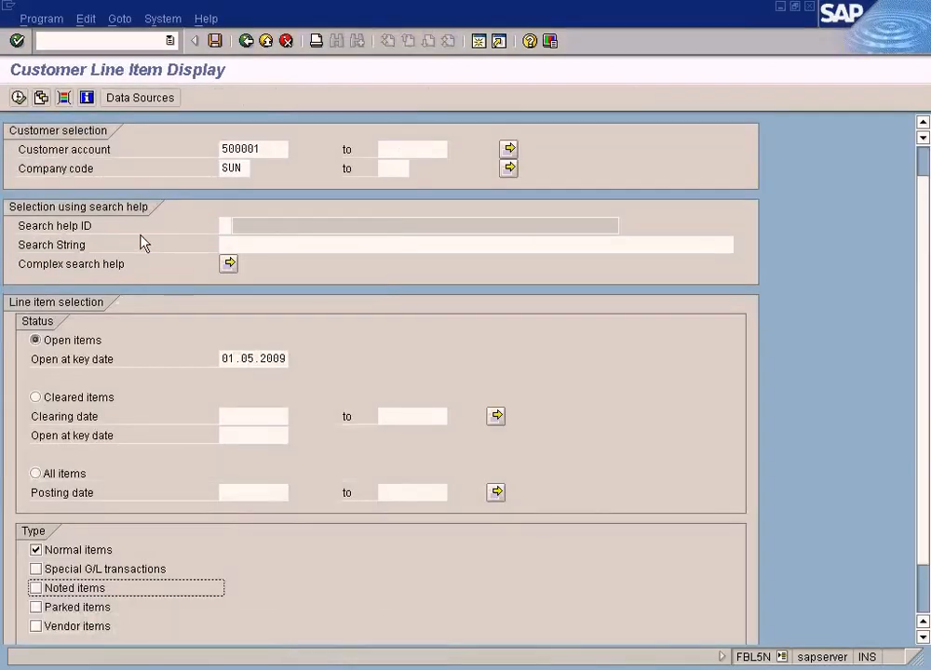
left_click(19, 97)
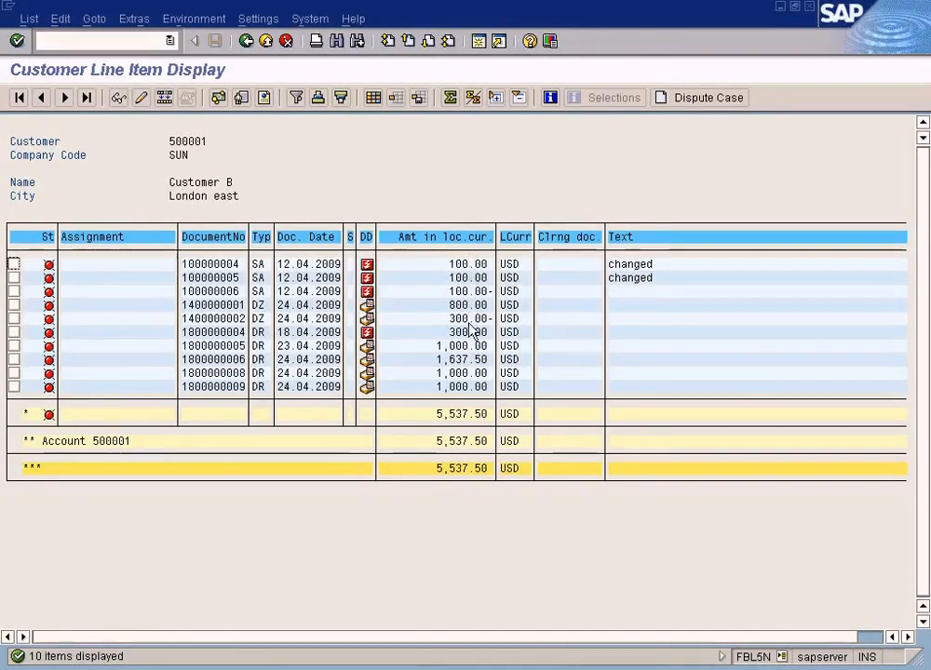
- Return to the line item selection, include noted items, list the items again, and mark the noted item's amount
left_click(247, 43)
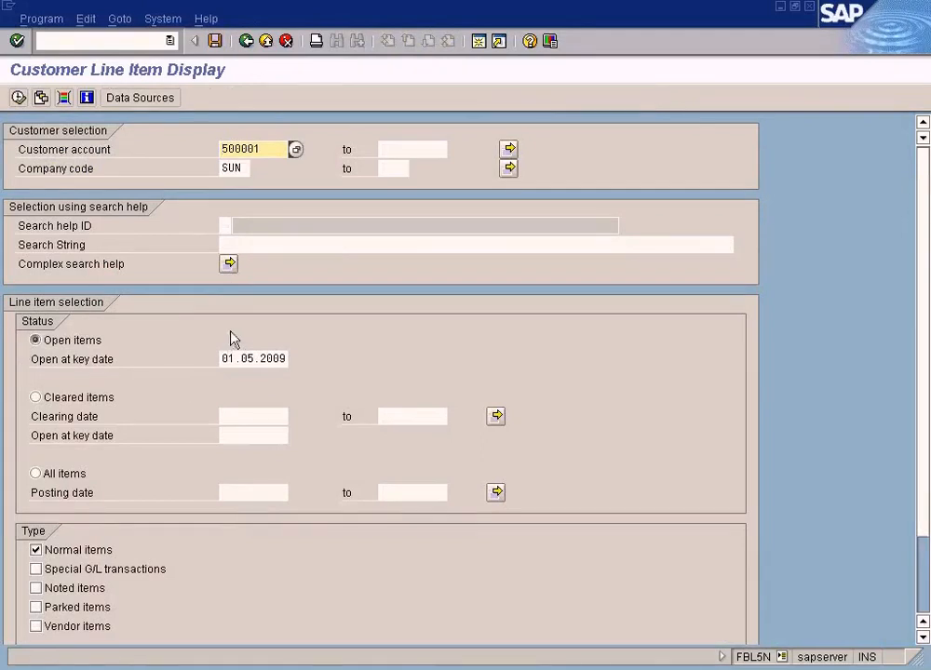
left_click(58, 569)
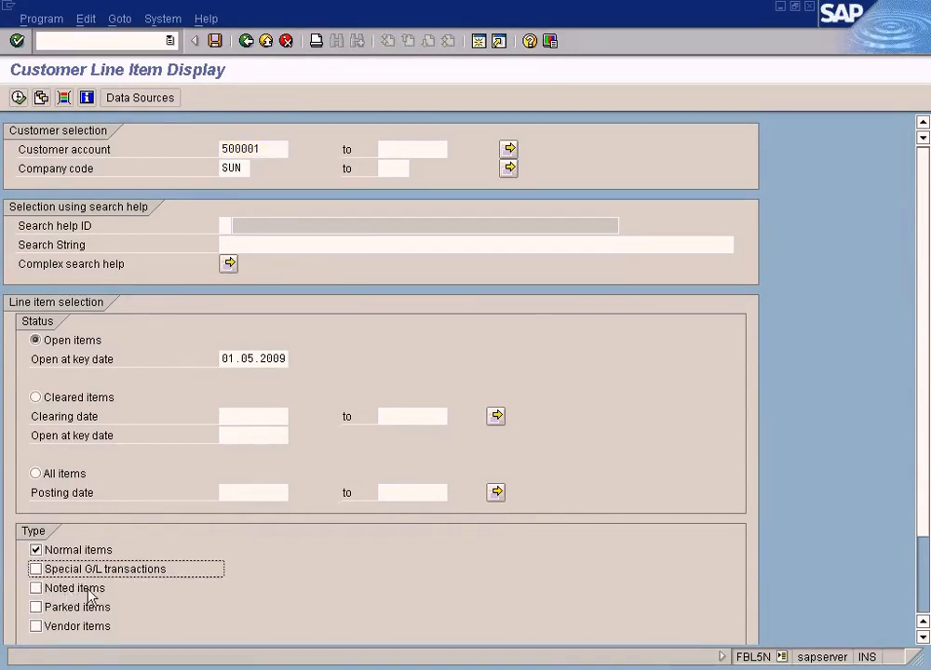
left_click(37, 589)
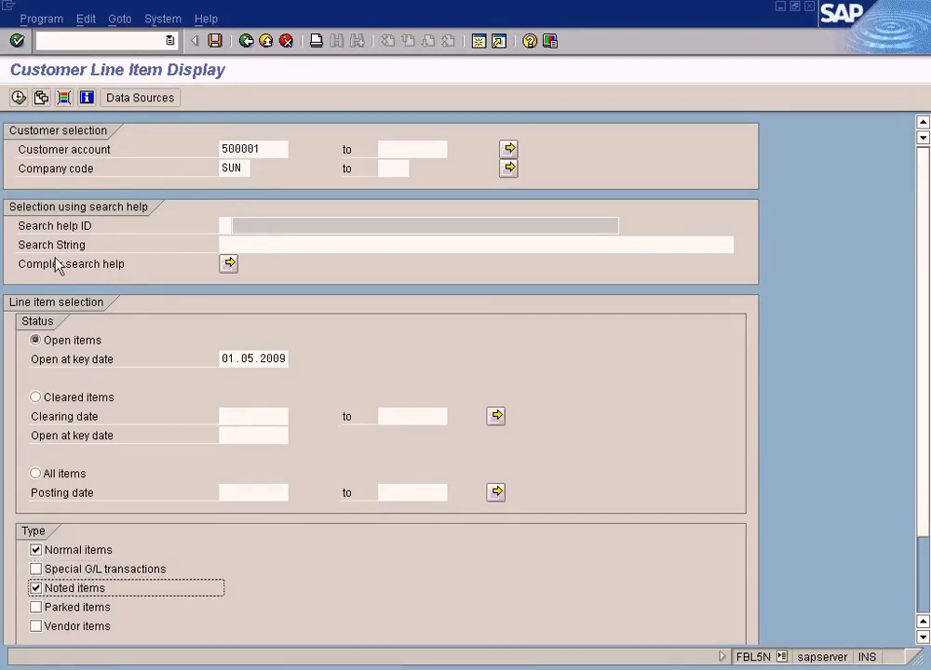
left_click(18, 98)
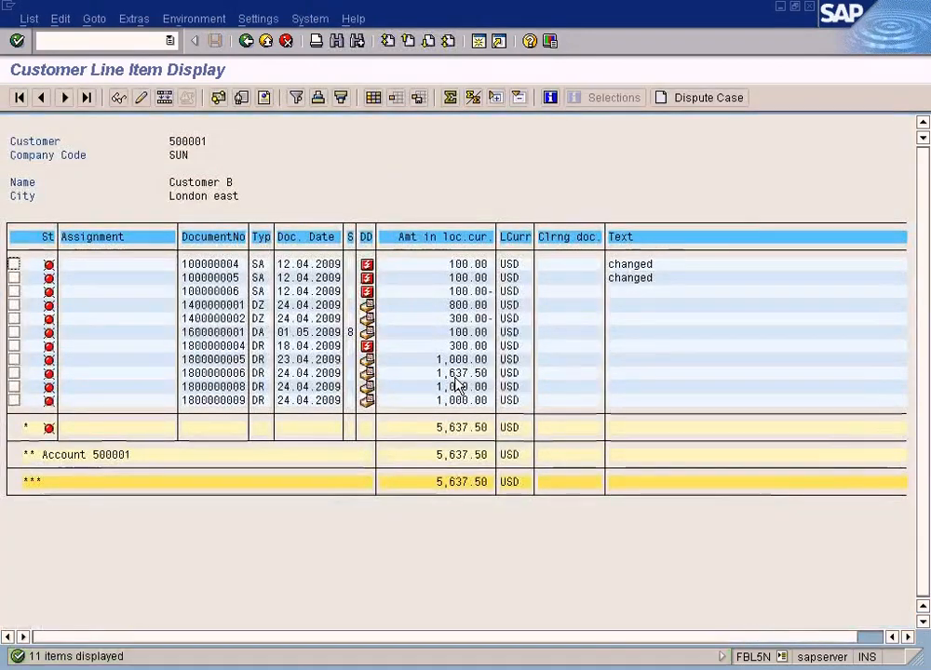
left_click(453, 332)
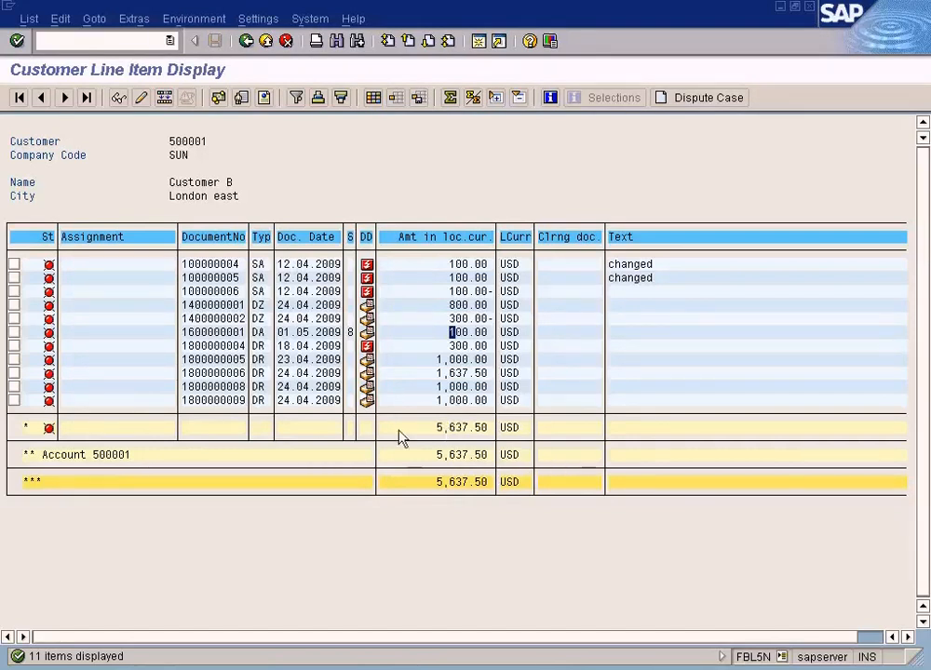
- Switch to the G/L account display session and start customer noted item entry with transaction f-49
left_click(355, 667)
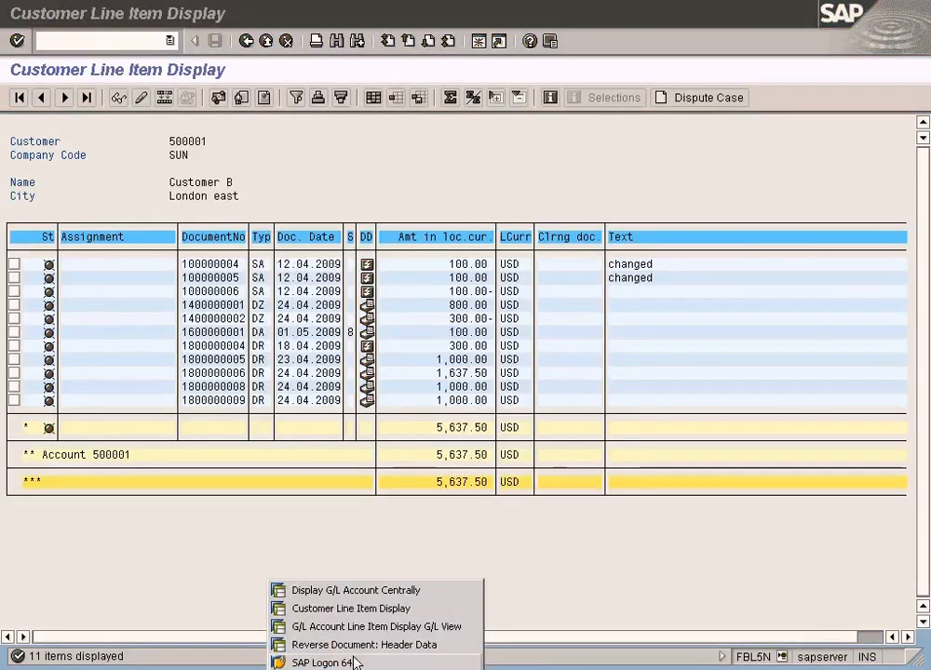
left_click(371, 601)
left_click(120, 42)
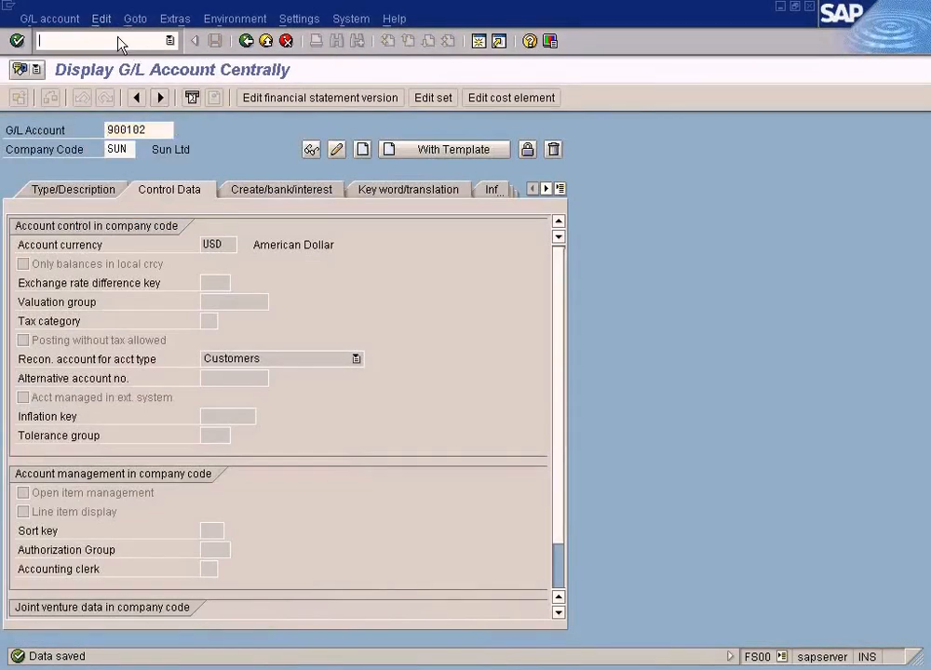
type("/nf-48")
key("BackSpace")
key("BackSpace")
type("49")
key("Return")
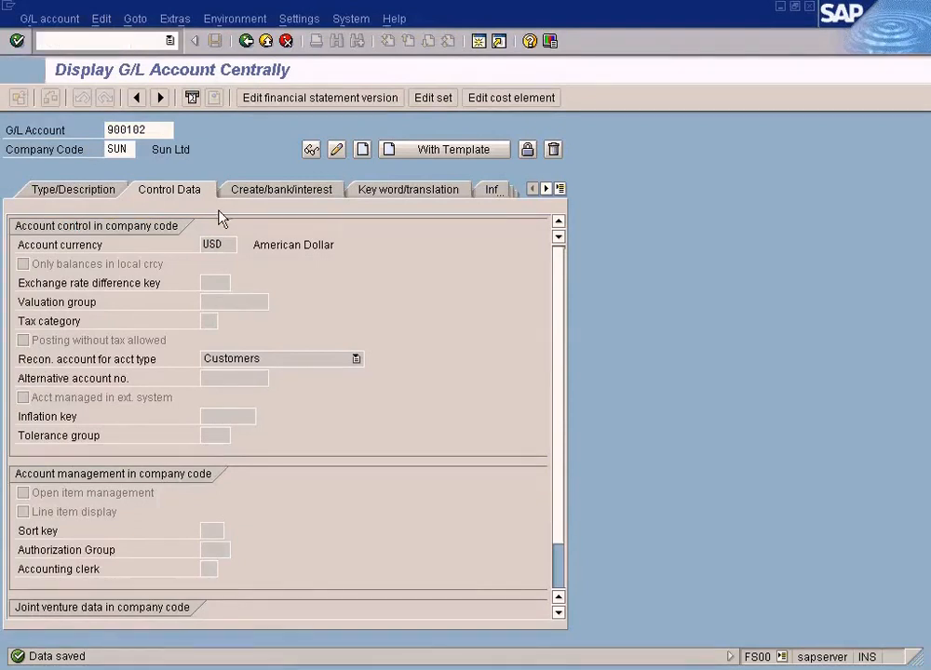
left_click(121, 282)
left_click(282, 287)
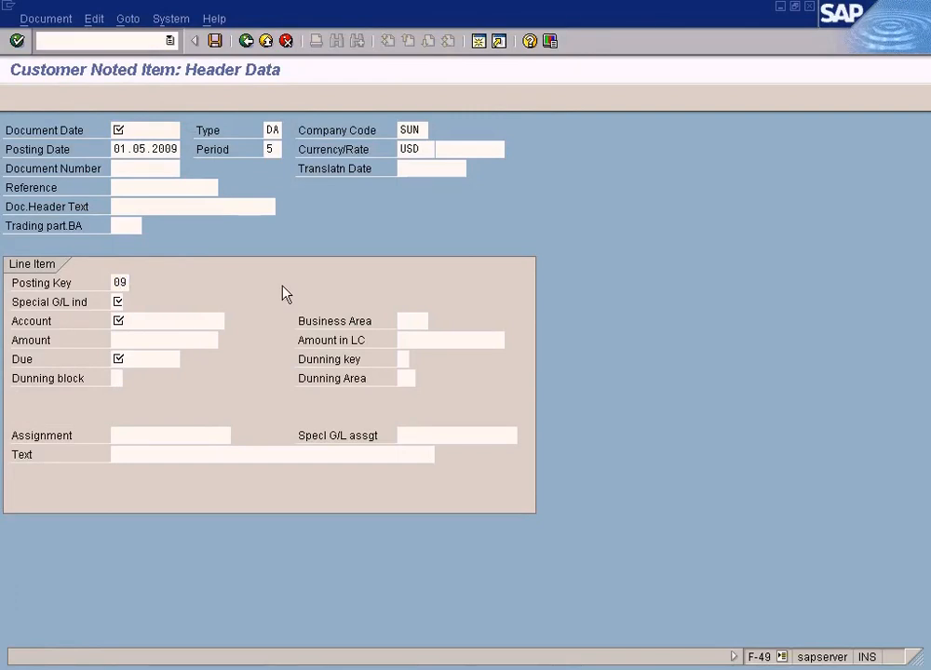
- Look up the available posting keys, compare special G/L debit 09 with credit 19, and choose 19 for the noted item's line
key("F4")
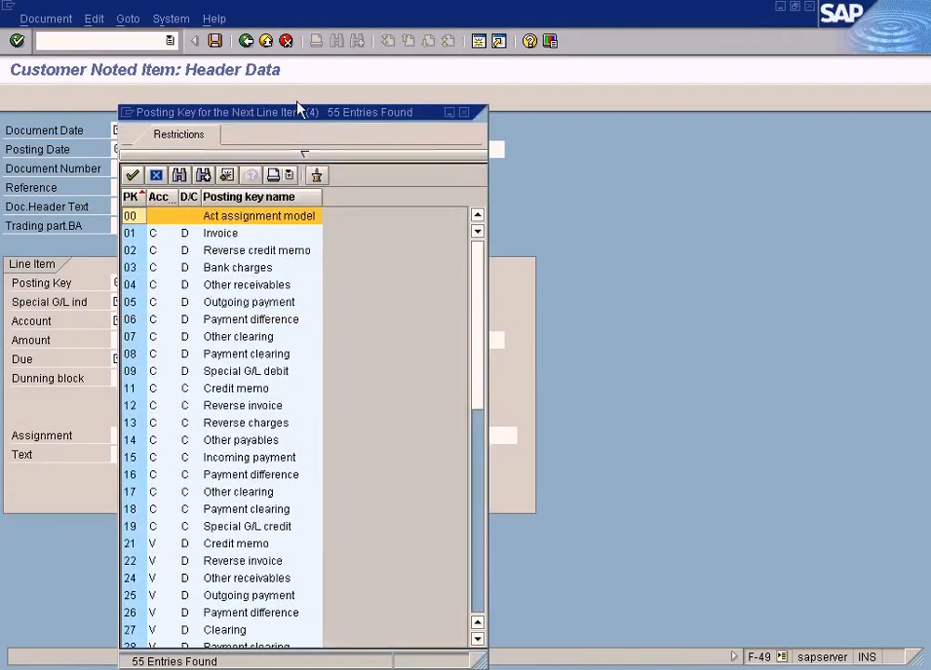
left_click_drag(296, 116, 432, 135)
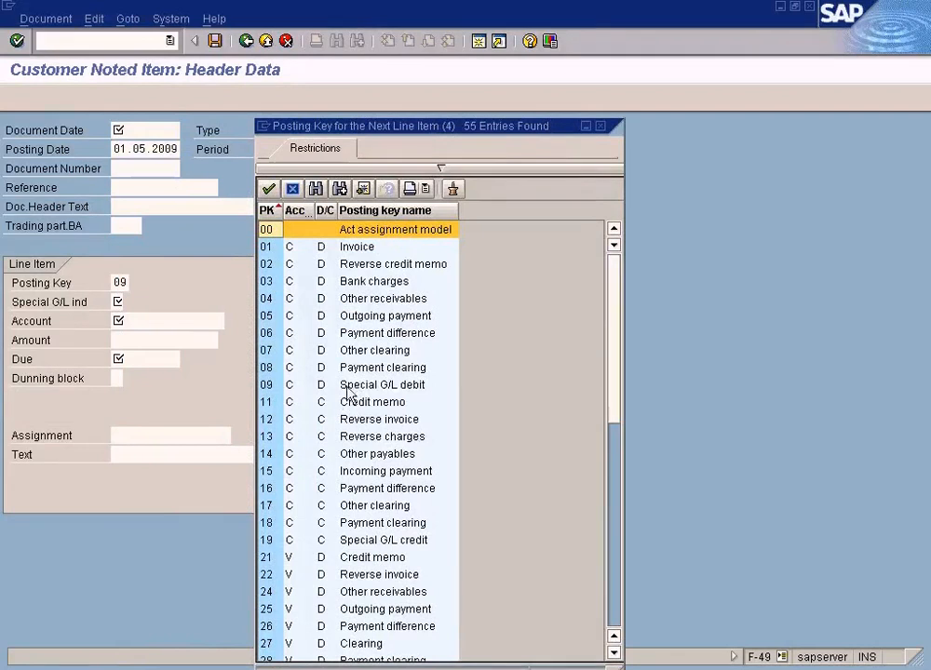
left_click(382, 391)
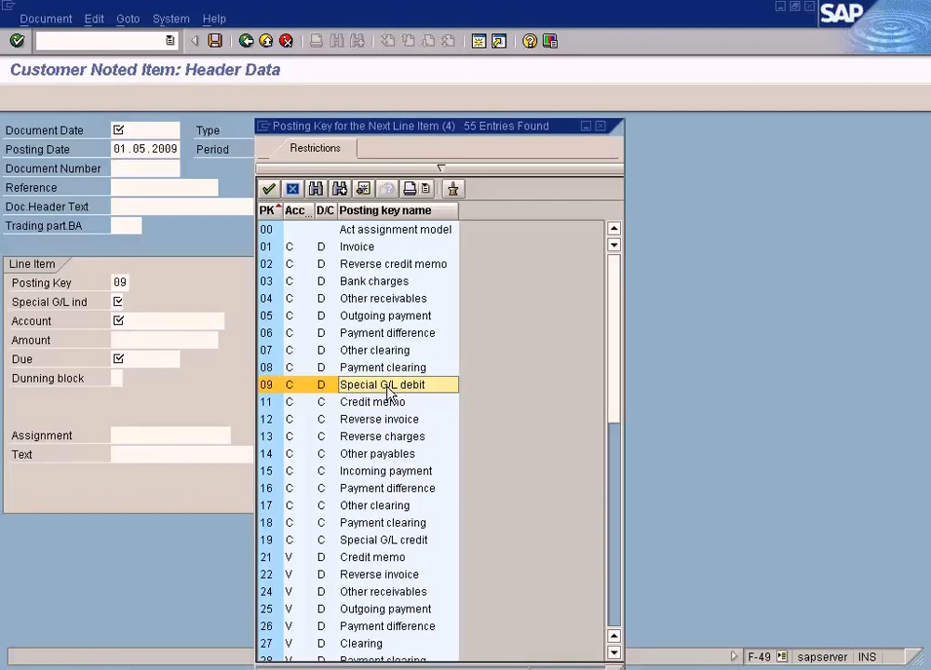
left_click(381, 545)
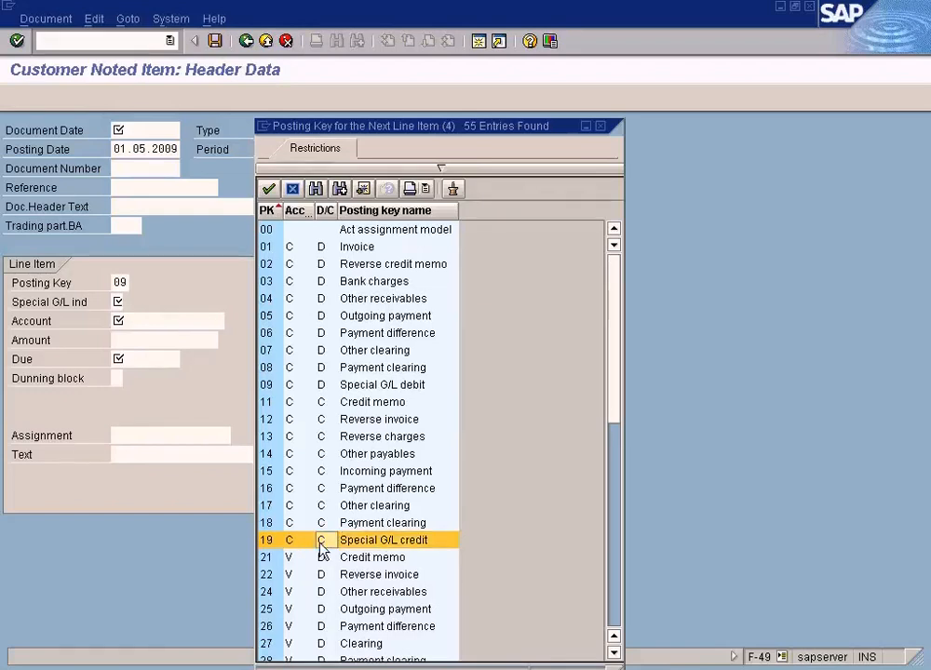
left_click(377, 549)
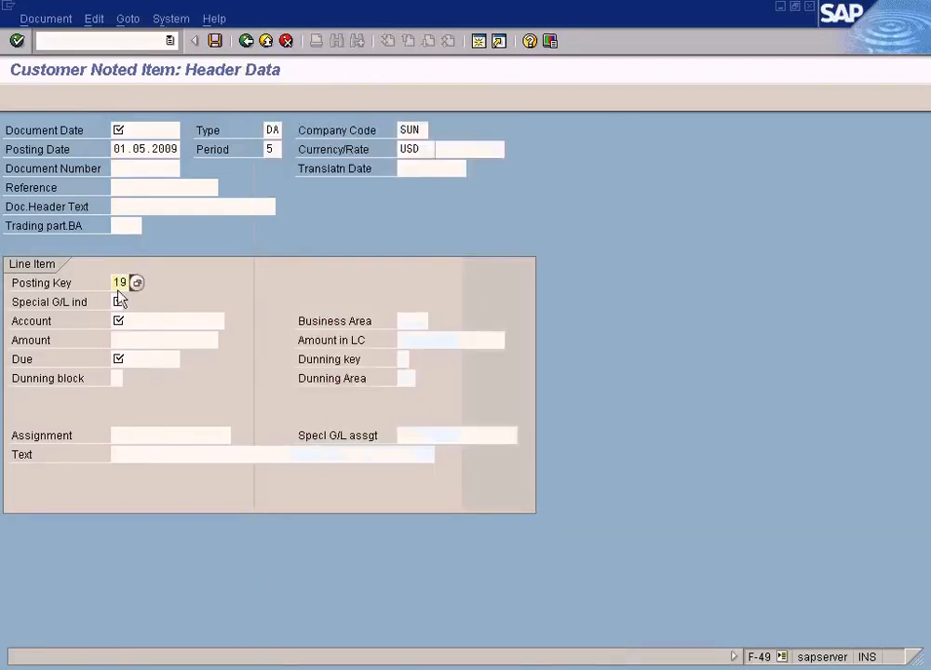
- Switch to the Customer Line Item Display session and mark the amount of the noted item with special G/L indicator 8
left_click(363, 667)
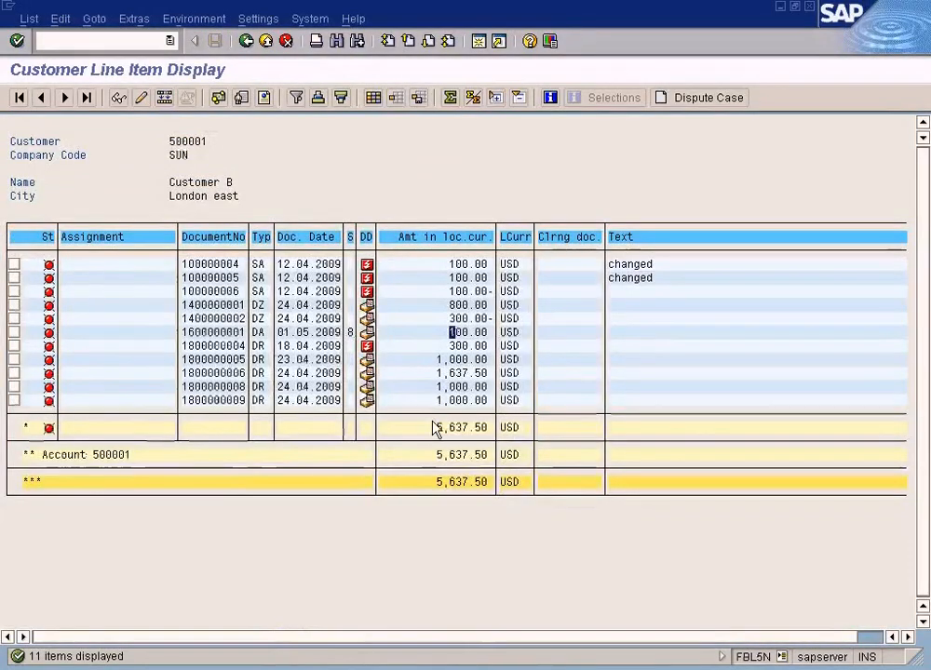
left_click(453, 332)
left_click(447, 333)
left_click(469, 332)
left_click(446, 333)
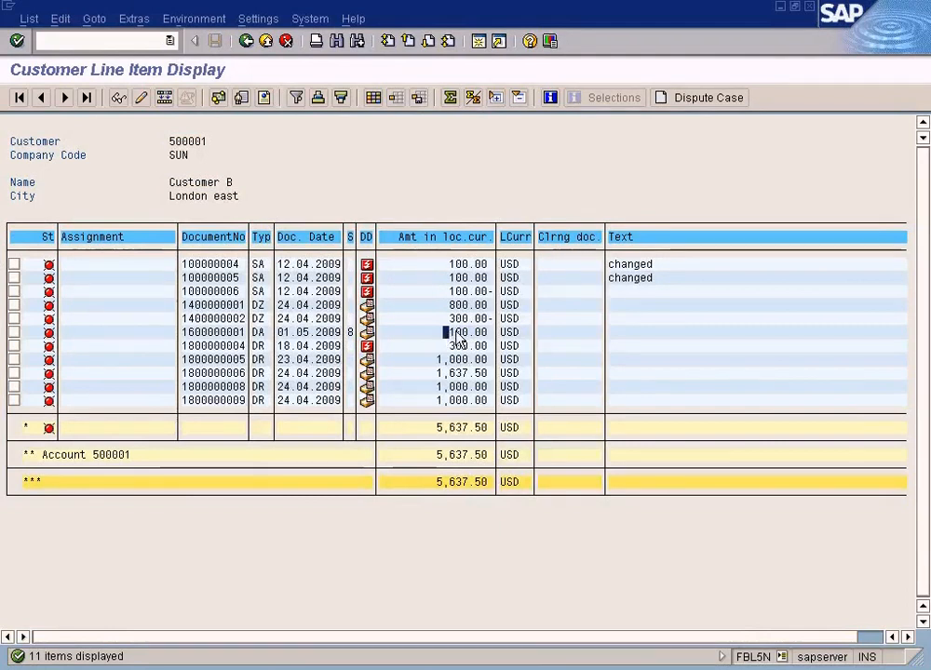
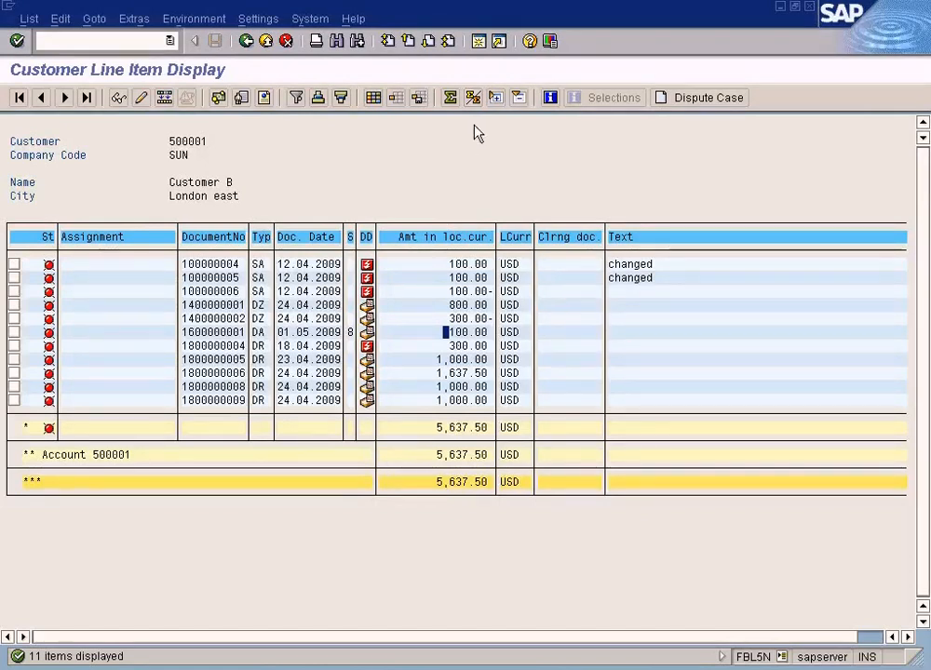
- Return to the customer noted item entry and exit it, discarding the entered data
left_click(358, 668)
left_click(369, 591)
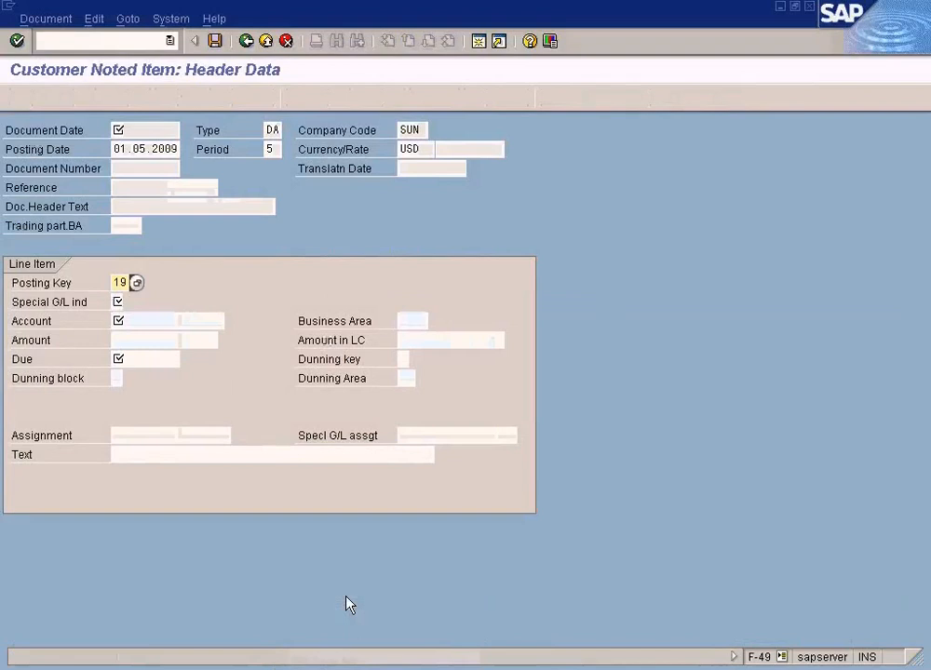
left_click(265, 42)
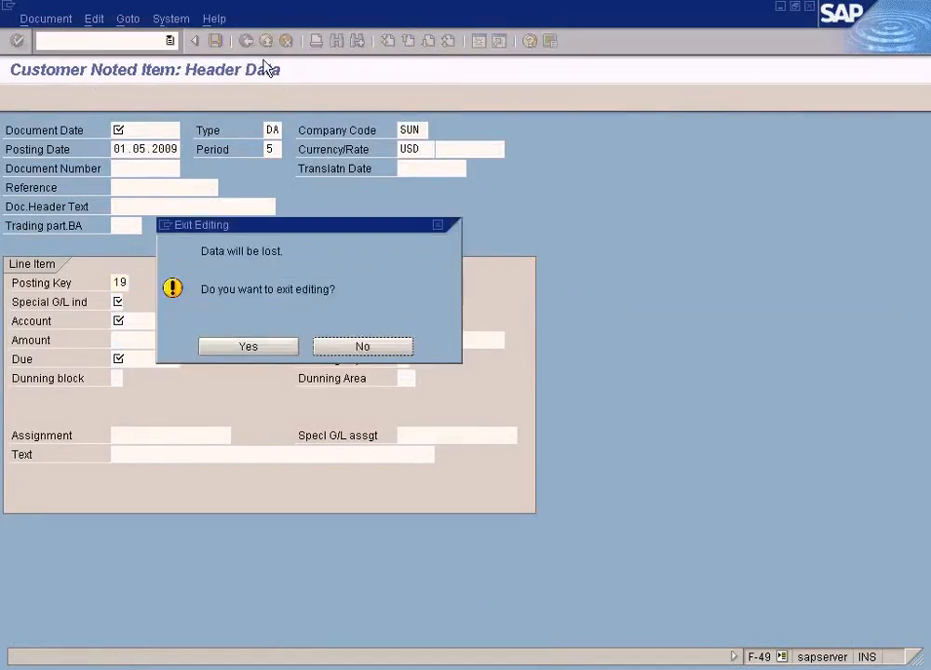
left_click(246, 346)
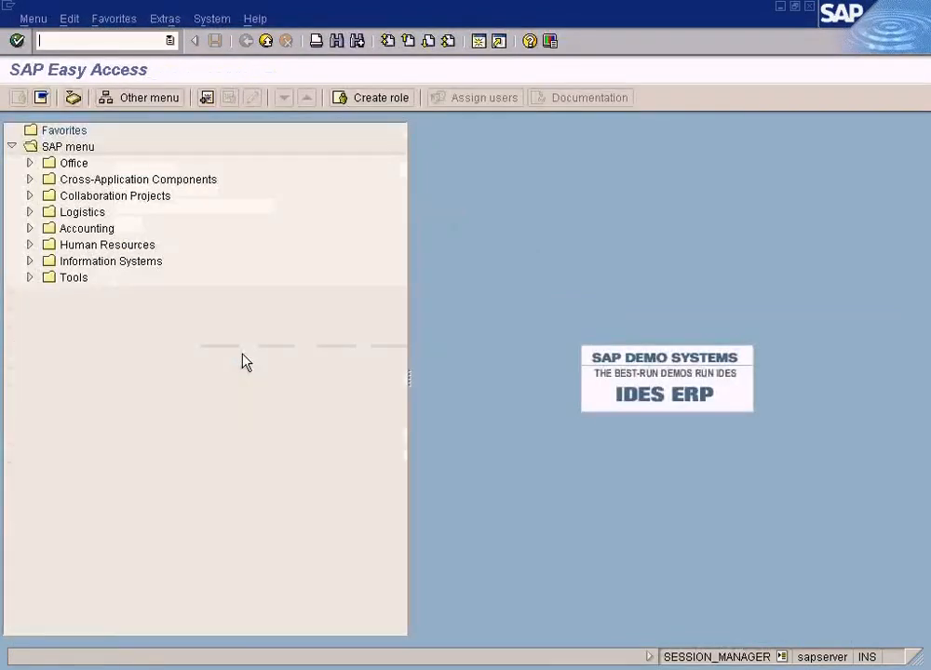
- Open the G/L account line item display from the General Ledger's Account functions under Financial Accounting, and view its selection options
left_click(30, 229)
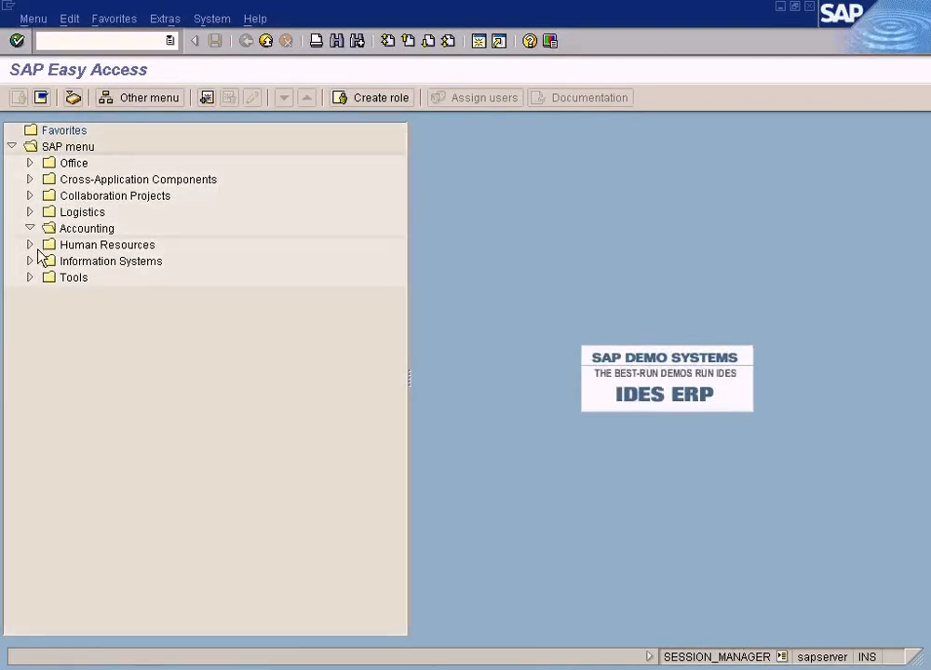
left_click(48, 245)
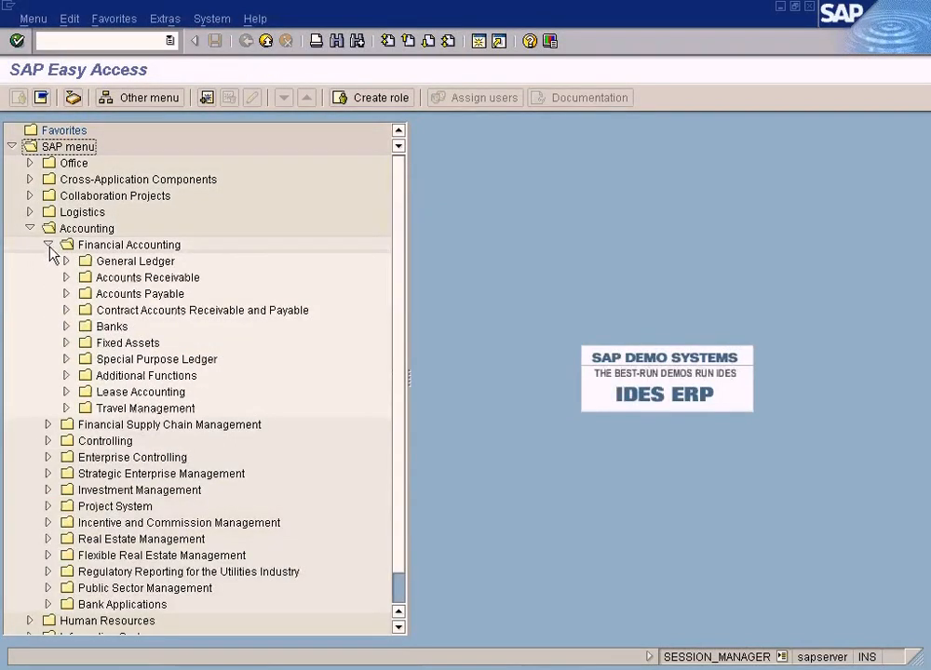
left_click(66, 261)
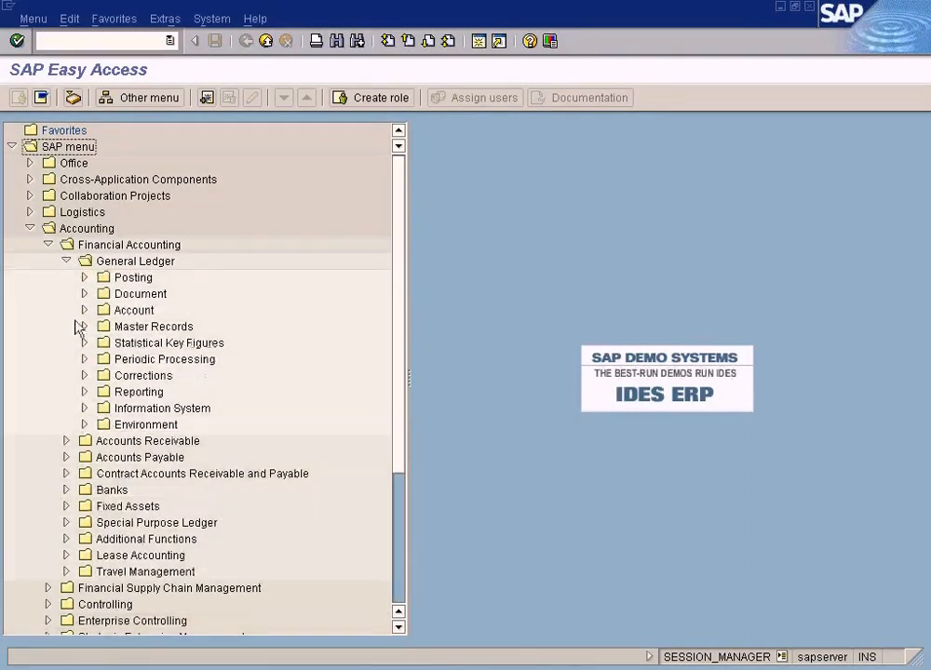
left_click(84, 310)
double_click(231, 361)
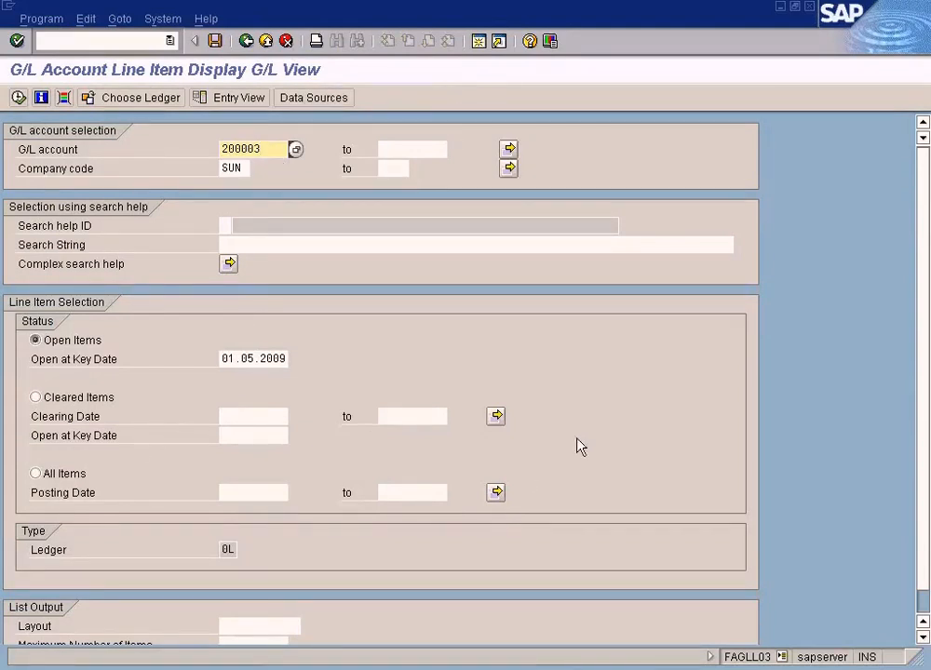
scroll(927, 596, "down", 1)
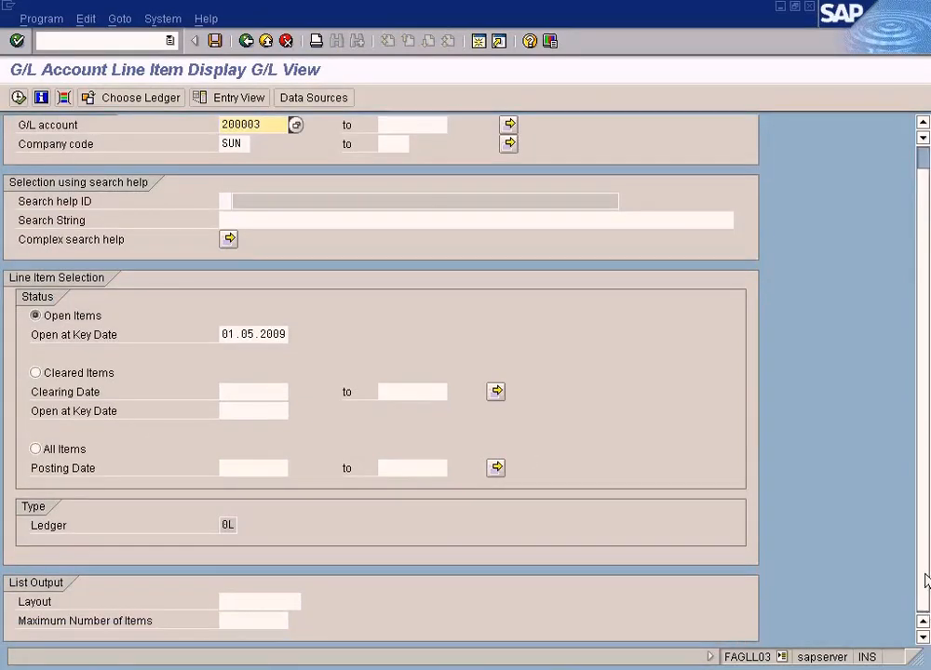
left_click(923, 160)
- Switch to the customer line item list to view it, and return to the G/L account line item selection
left_click(363, 666)
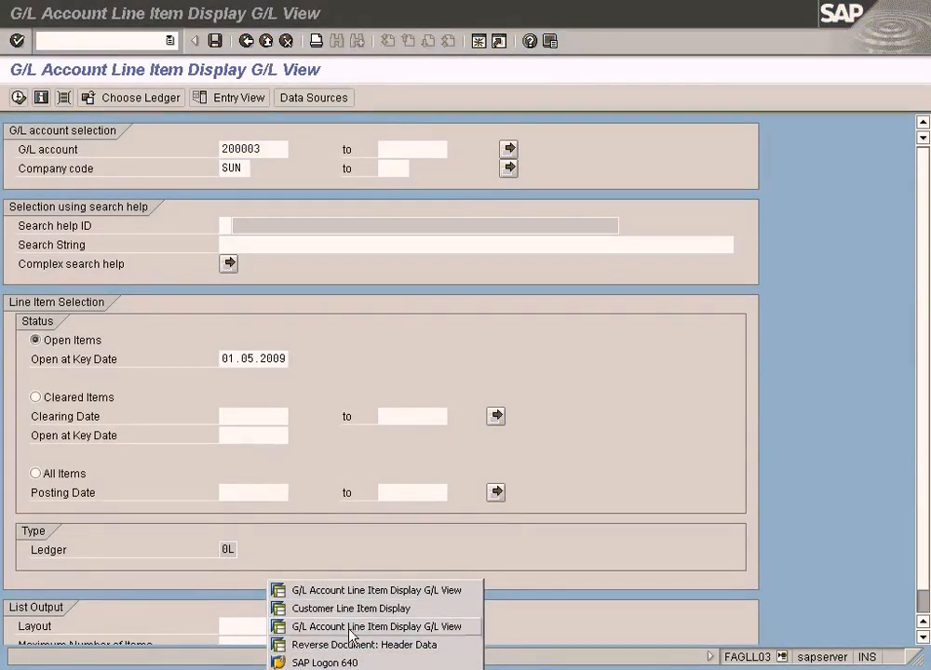
left_click(352, 610)
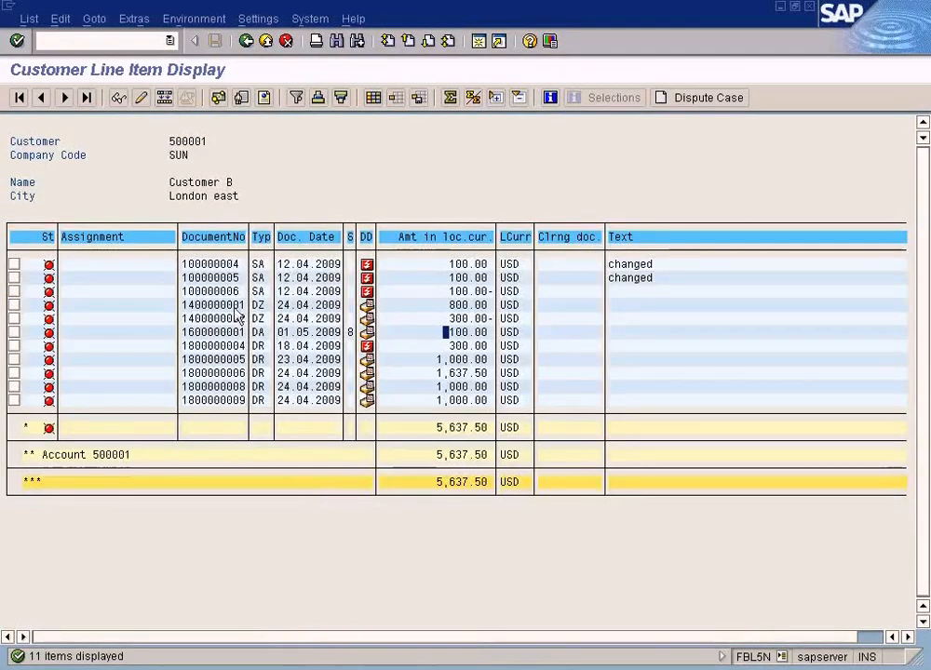
left_click(76, 41)
left_click(344, 668)
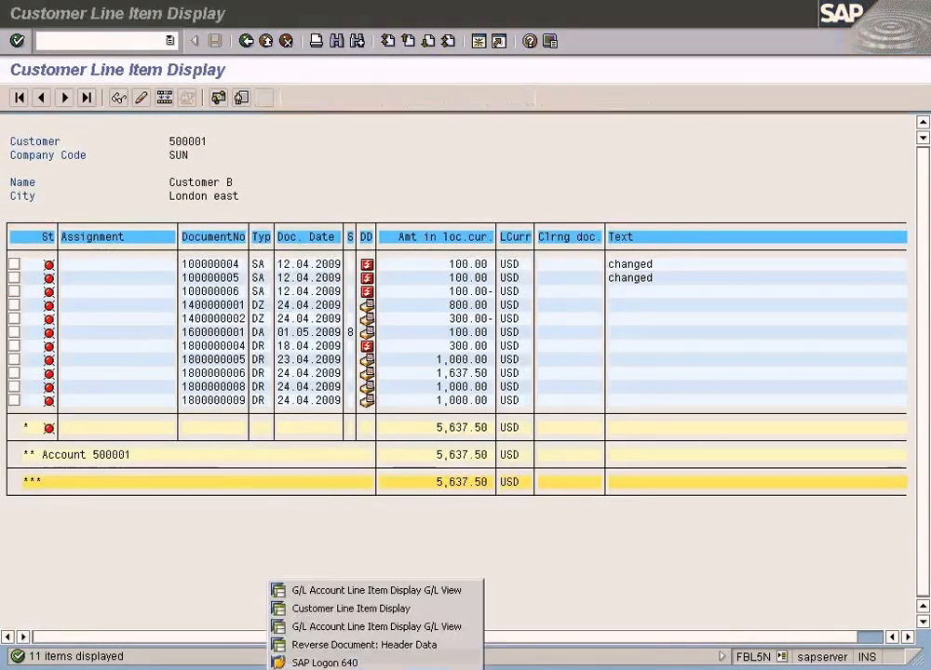
left_click(347, 594)
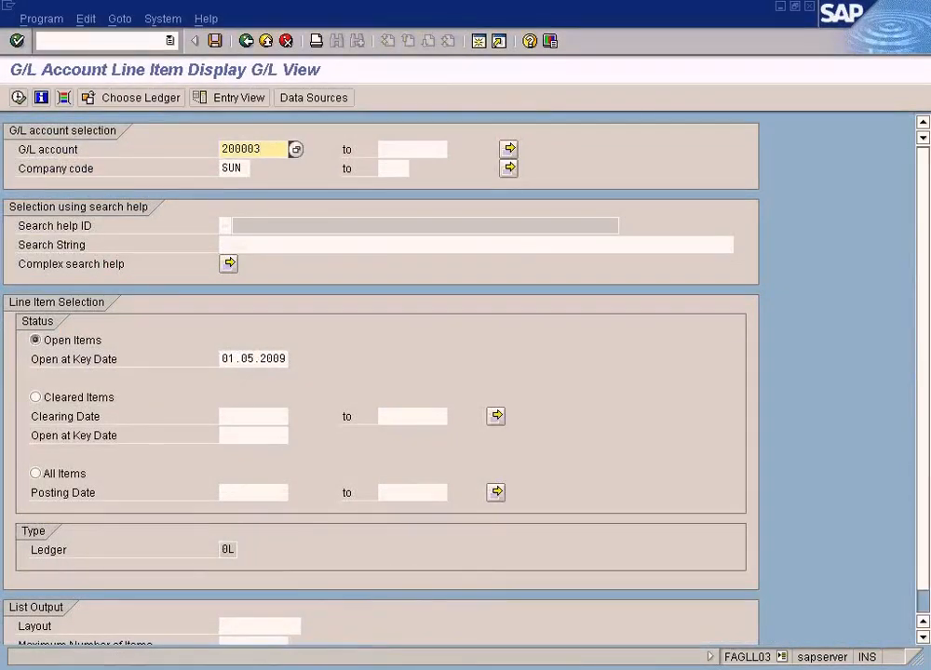
- Switch to the Reverse Document session, exit it, and display the customer's master record for company code SUN with transaction fd03
left_click(352, 665)
left_click(358, 644)
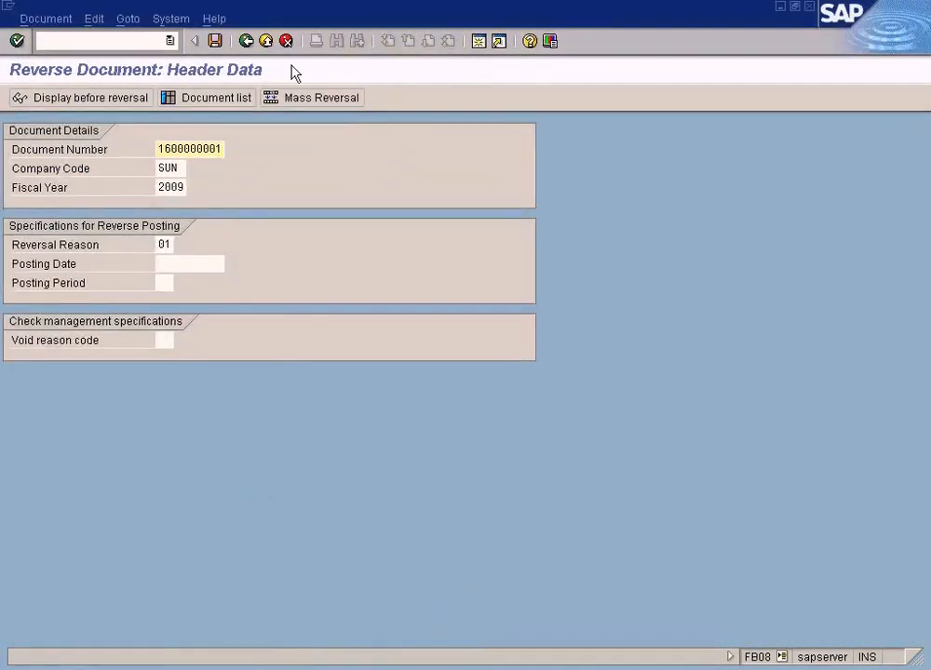
left_click(267, 41)
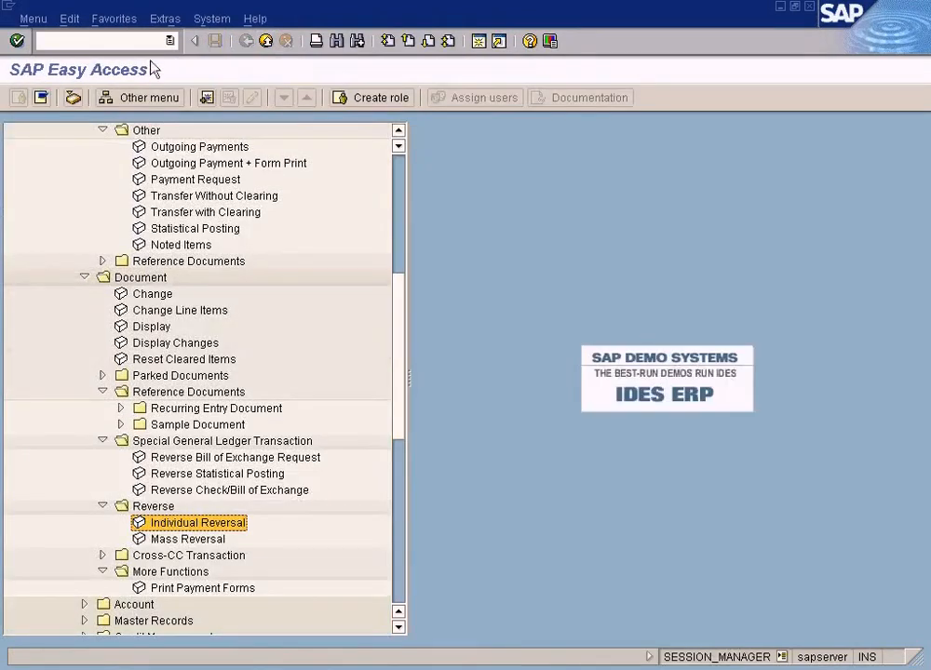
left_click(396, 167)
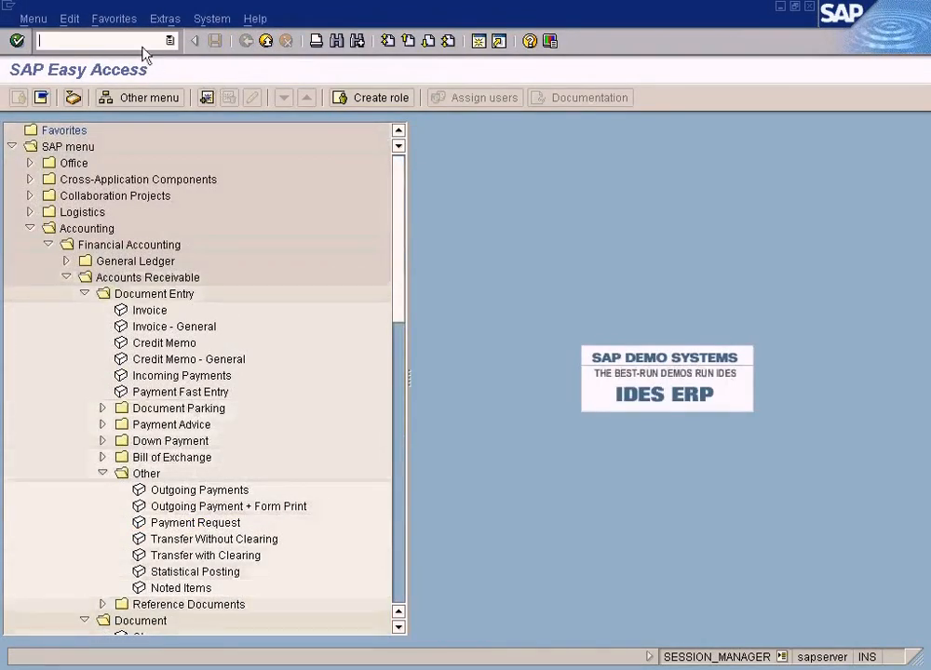
type("fd03")
key("Return")
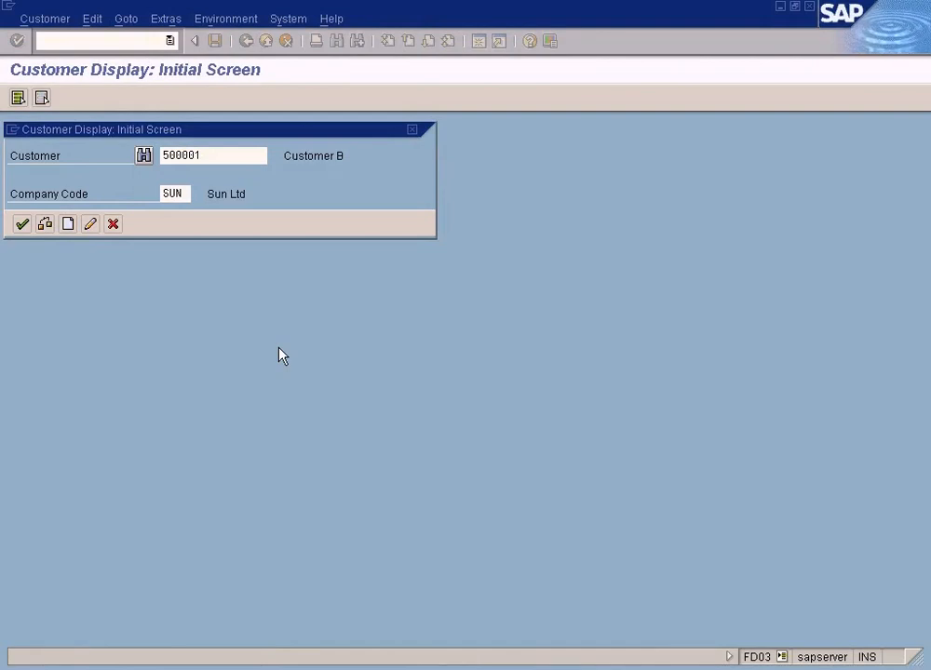
key("Return")
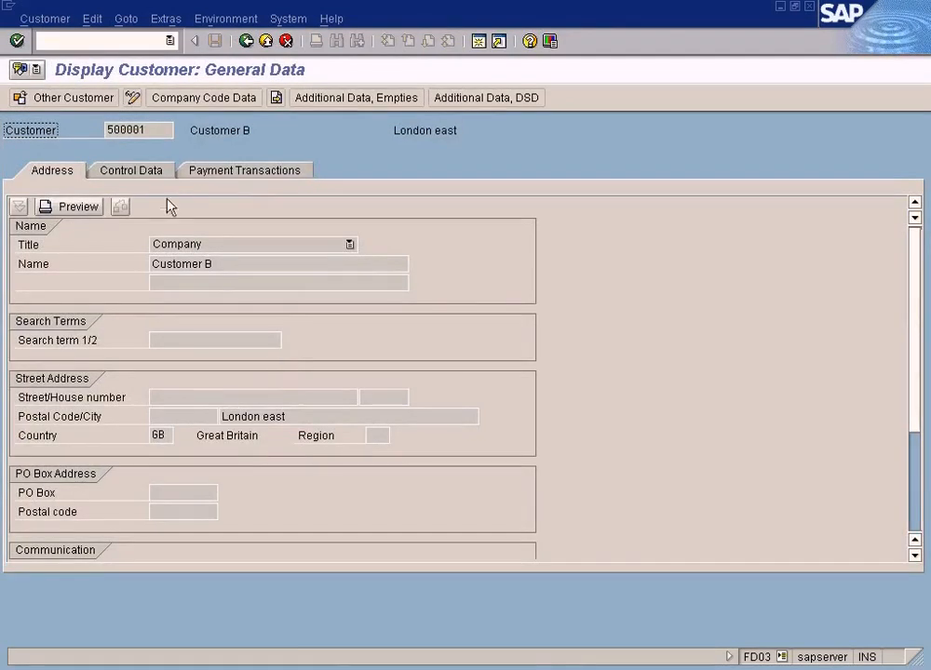
- View the customer's control data, and examine the reconciliation account in the company code data
left_click(152, 176)
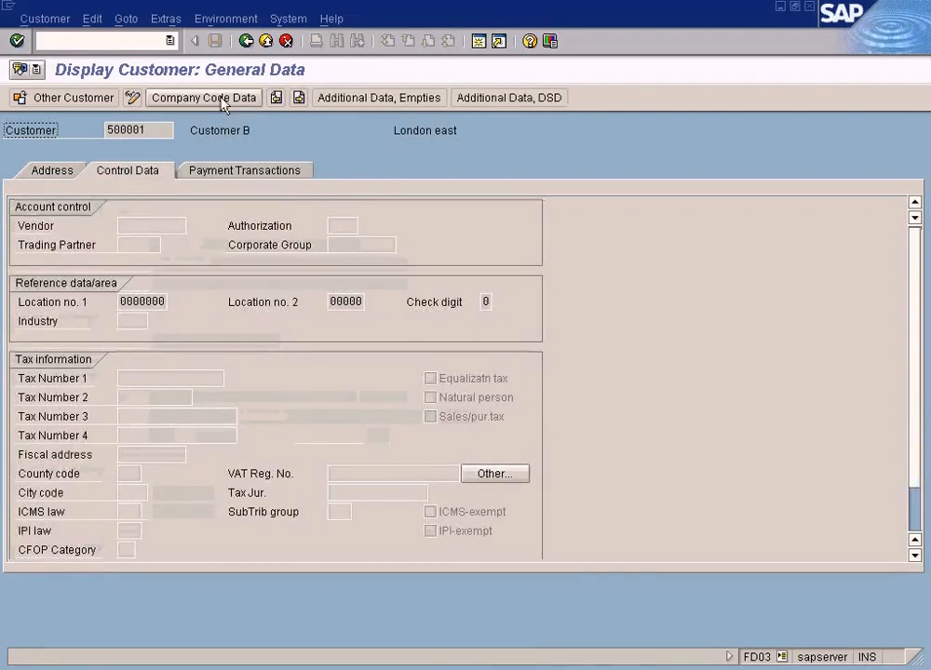
left_click(223, 98)
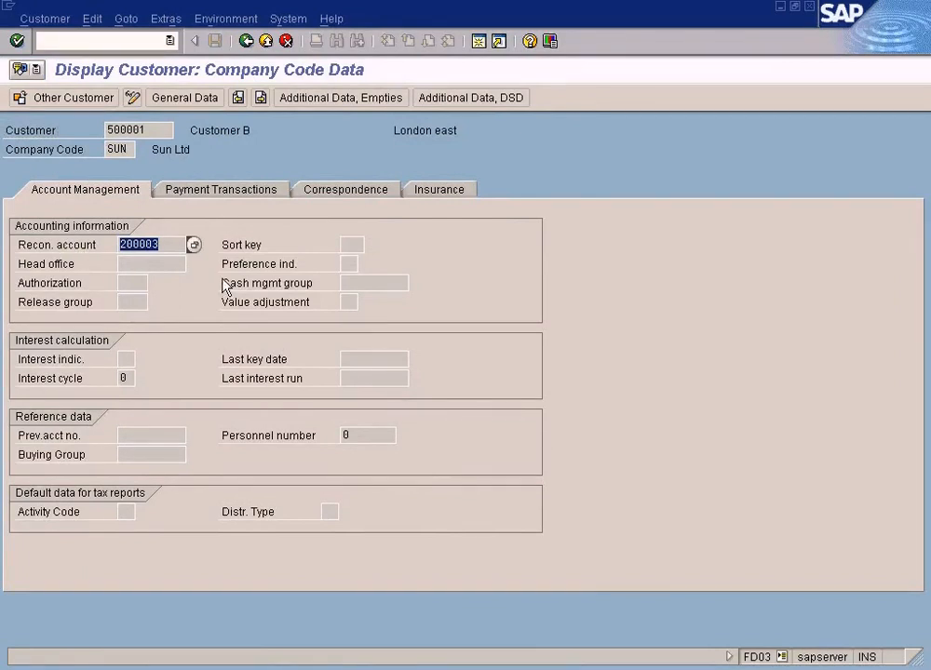
left_click(138, 131)
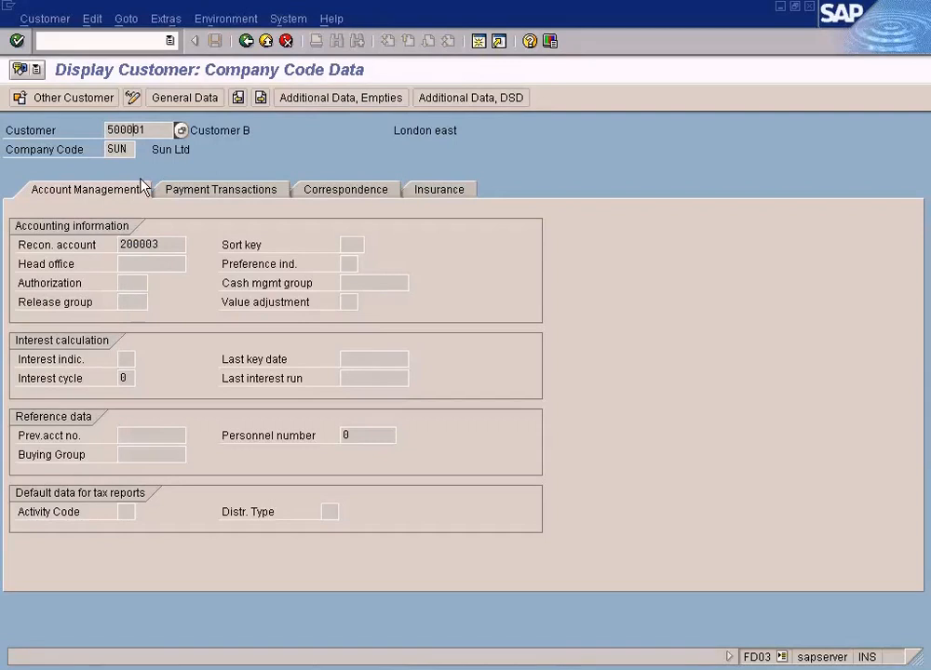
- Switch to the G/L account line item selection and list all items of the Trade Debtors account in company code SUN
key("alt+Tab")
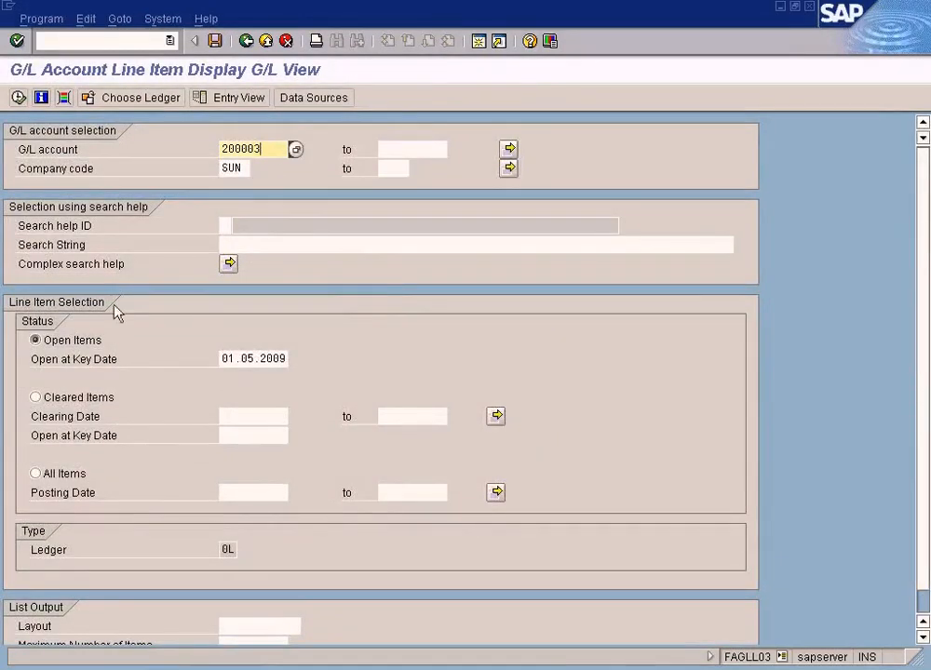
left_click(35, 473)
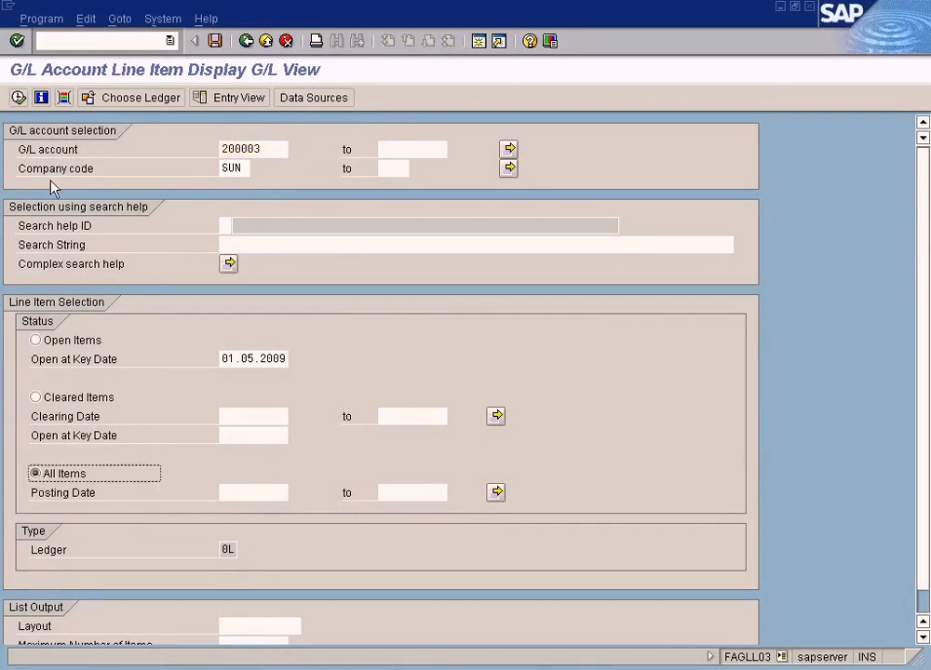
left_click(17, 97)
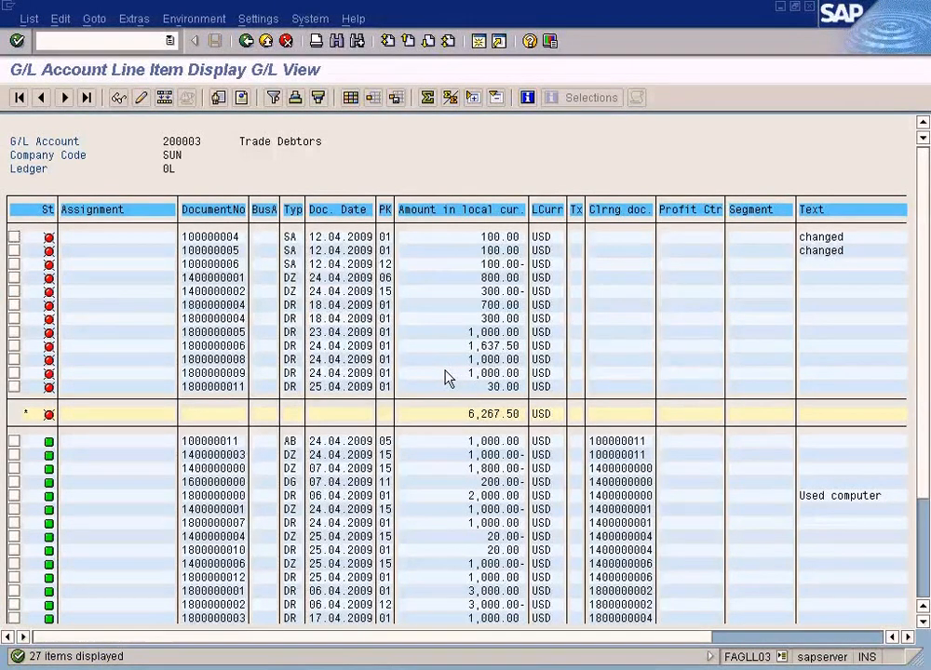
- Examine the open and cleared items and their subtotals in the Trade Debtors line item list
scroll(445, 377, "down", 5)
scroll(445, 377, "down", 1)
scroll(444, 377, "up", 4)
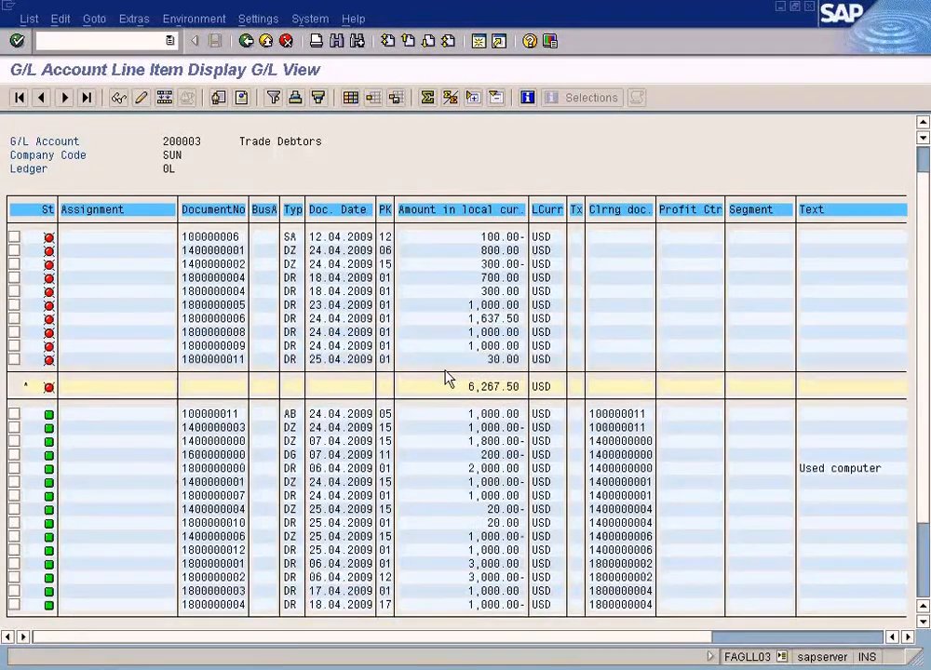
scroll(445, 377, "up", 2)
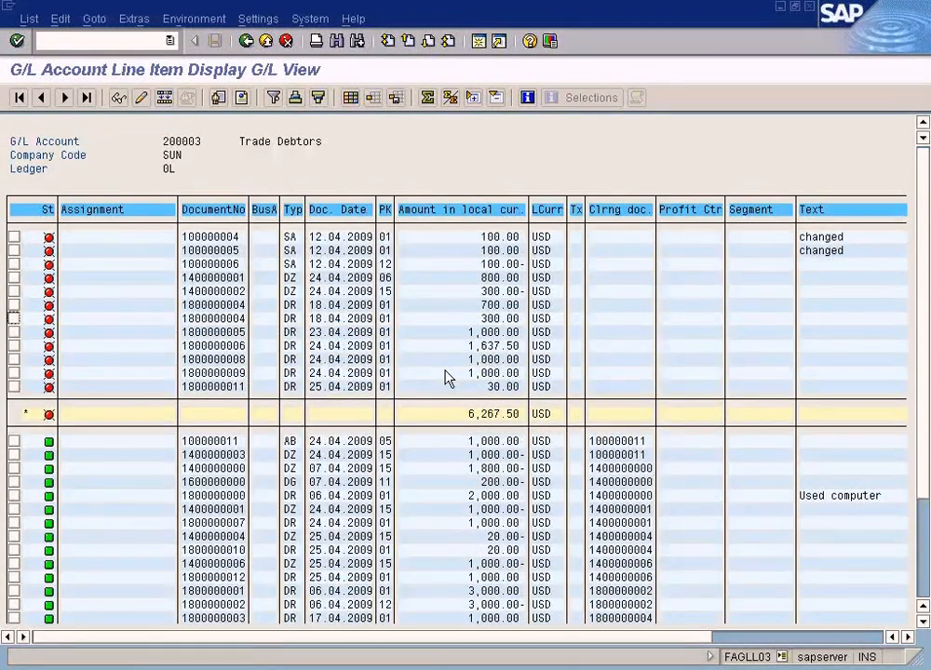
scroll(445, 377, "down", 4)
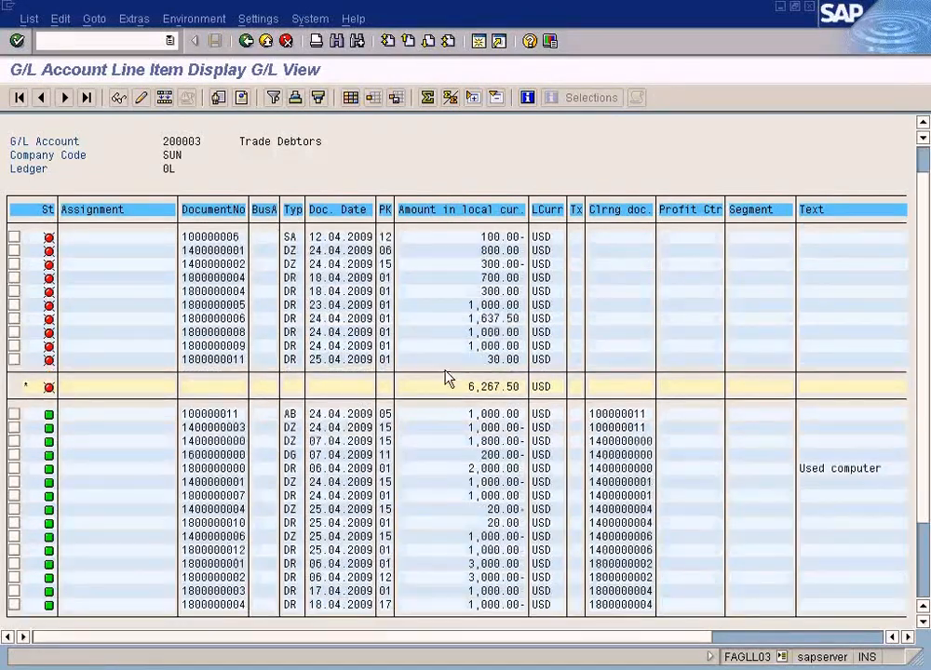
scroll(445, 377, "down", 3)
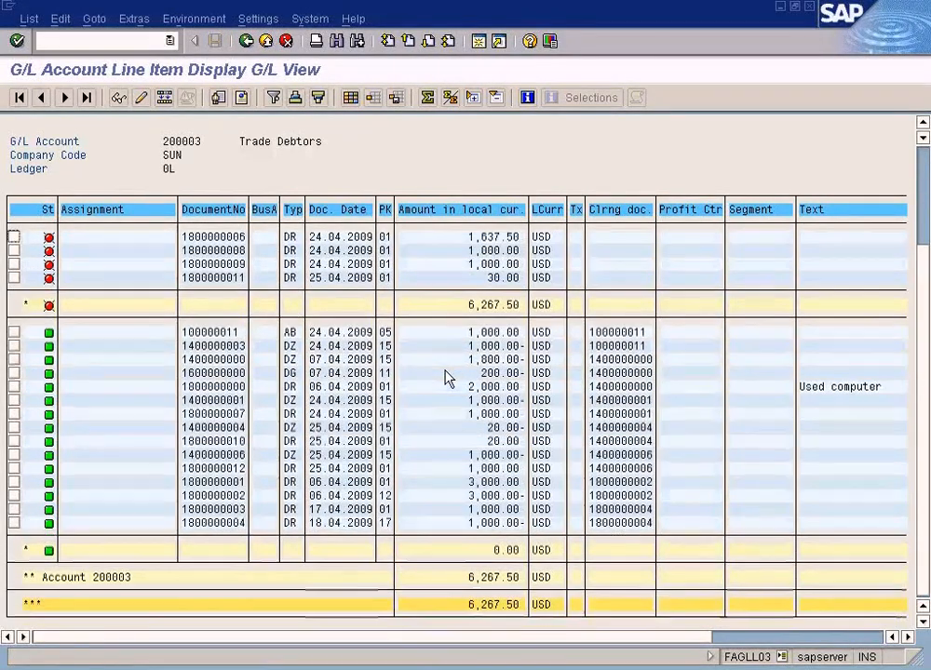
scroll(202, 422, "up", 2)
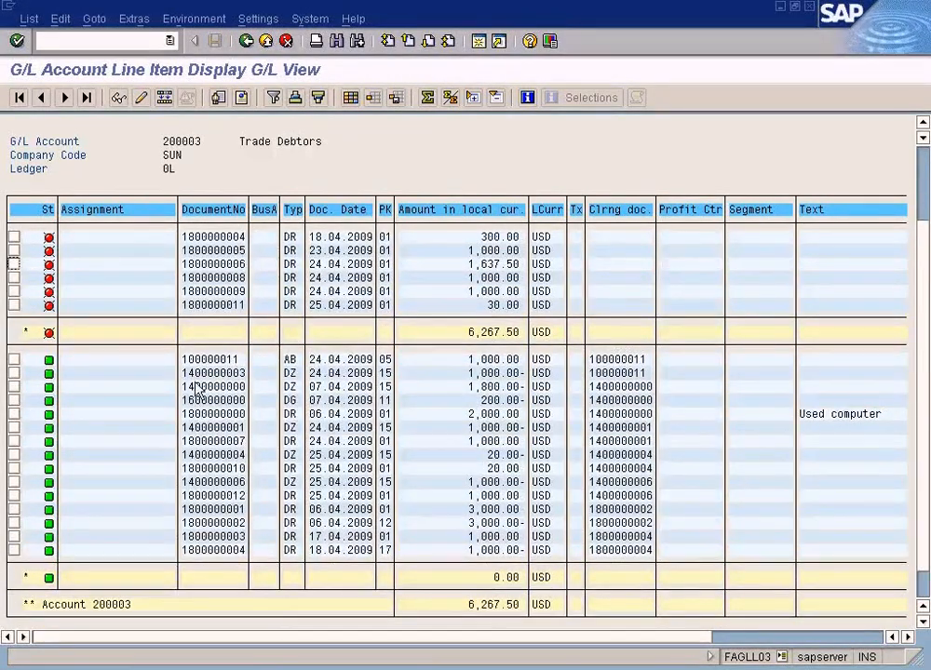
scroll(195, 333, "up", 2)
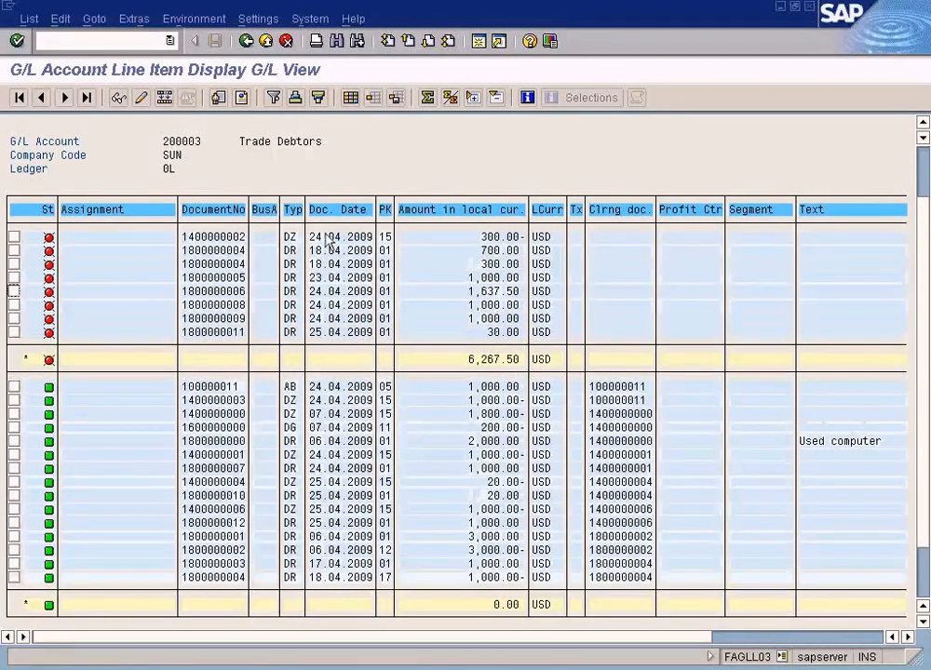
- Switch to the second G/L line item session and display the noted item document for company code SUN, fiscal year 2009, with transaction /nfb03
left_click(355, 663)
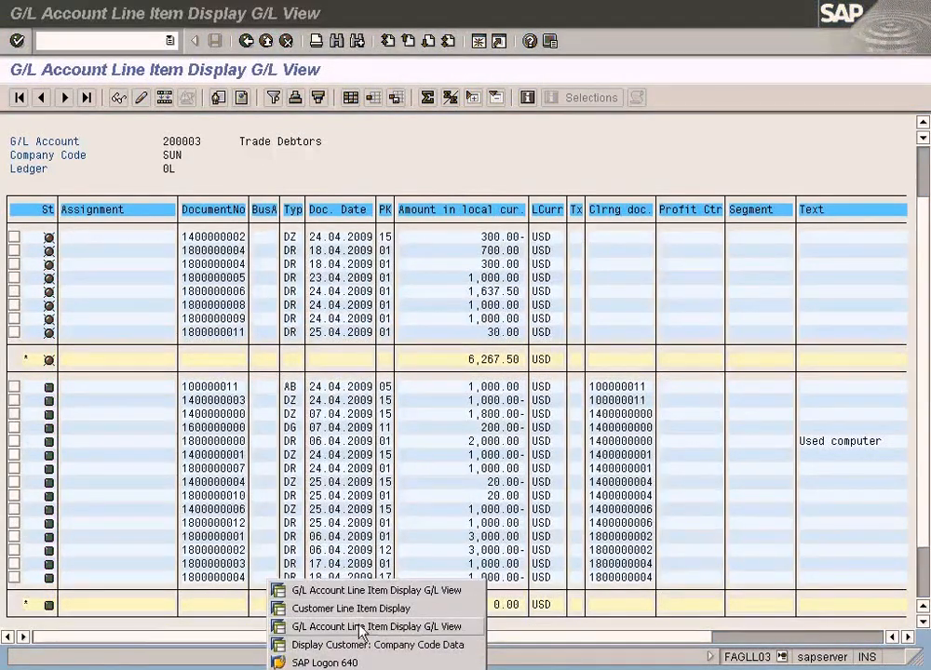
left_click(358, 626)
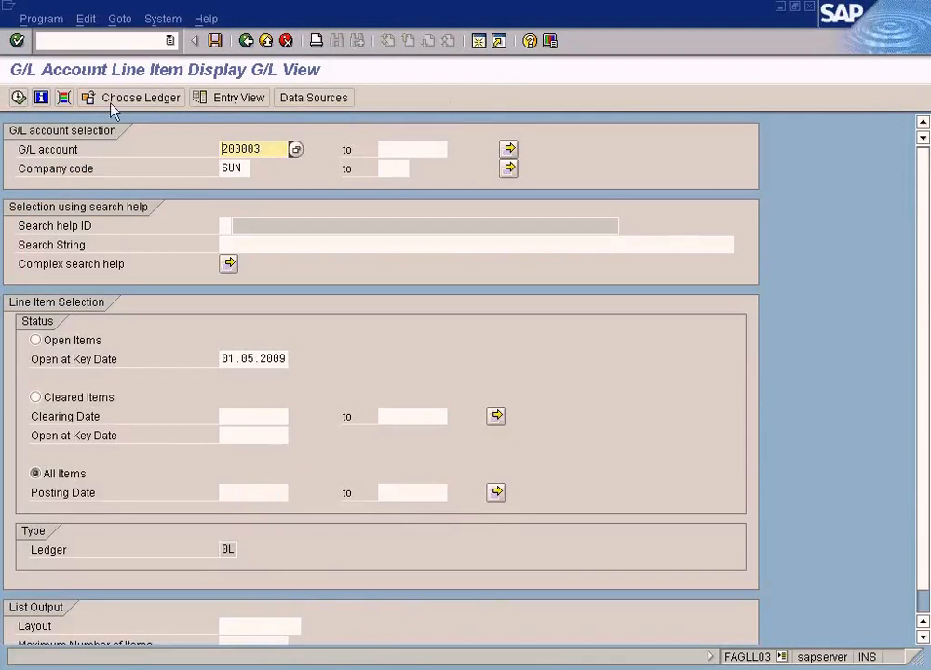
left_click(109, 41)
type("/nfb03")
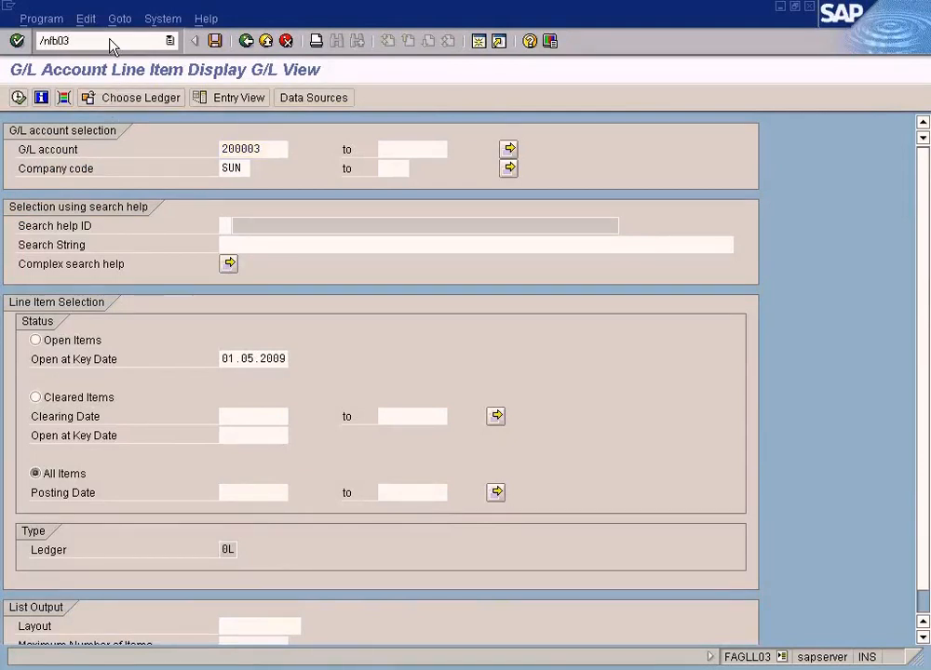
key("Return")
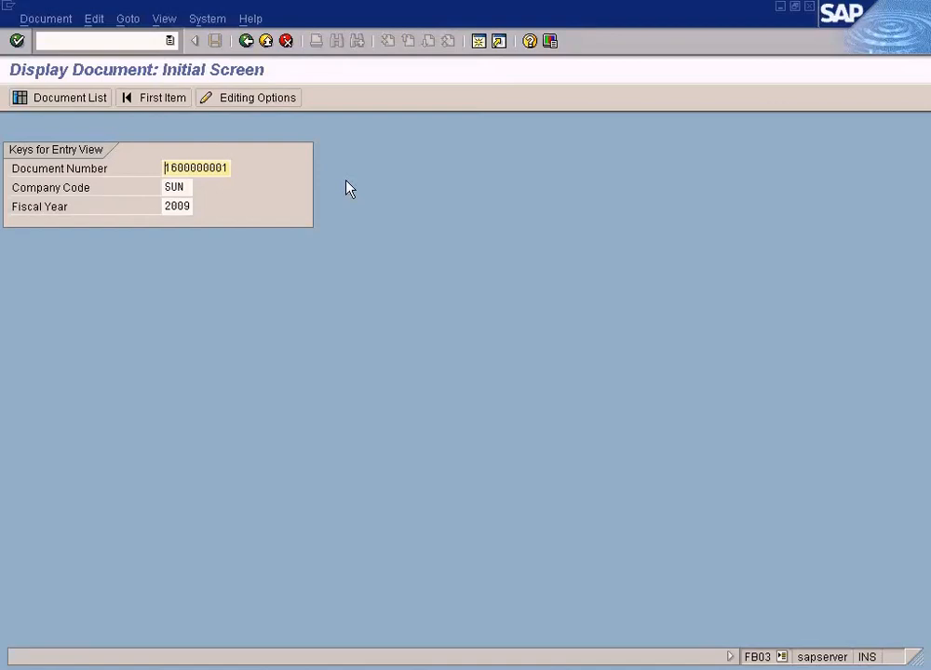
key("Return")
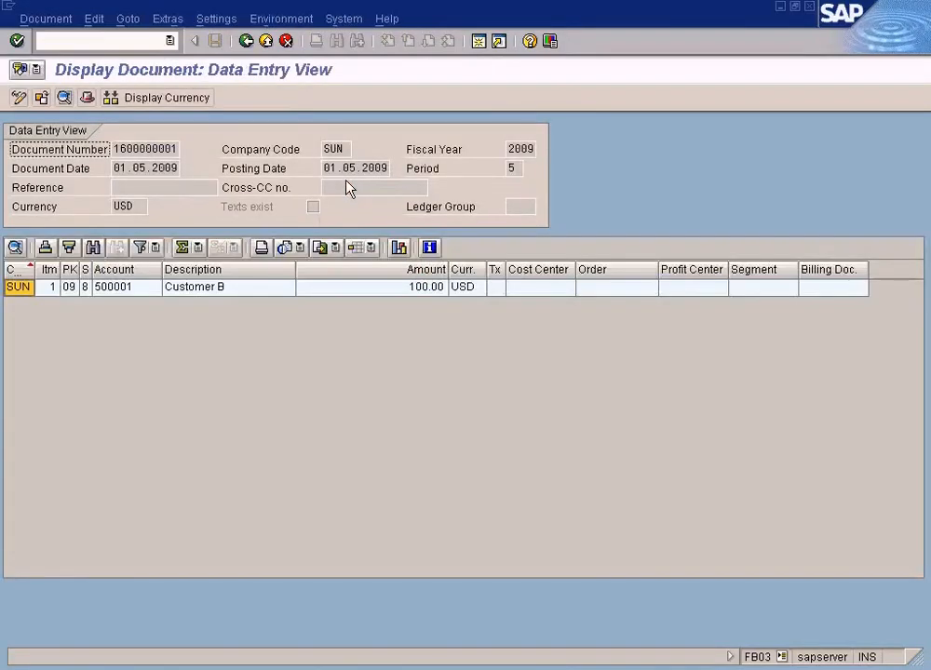
- Examine the customer account and amount of the document's only line item
left_click(237, 291)
left_click(400, 291)
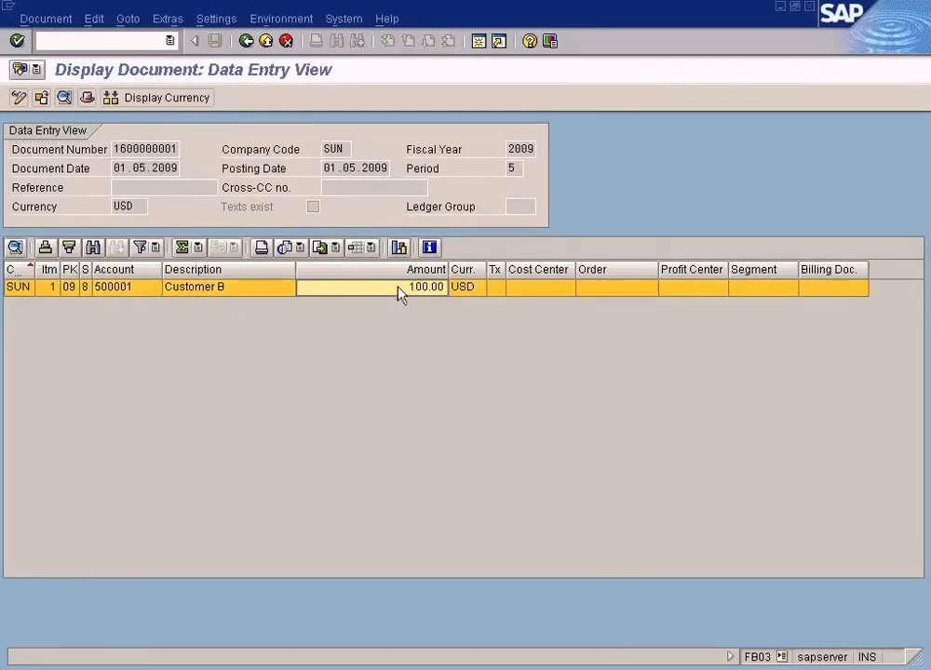
left_click(141, 292)
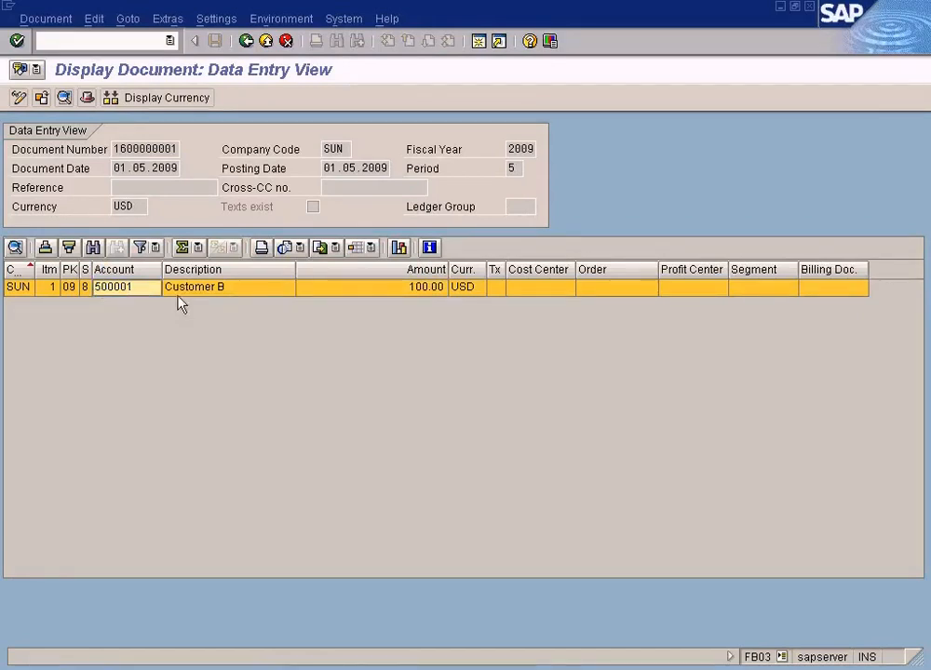
left_click(400, 290)
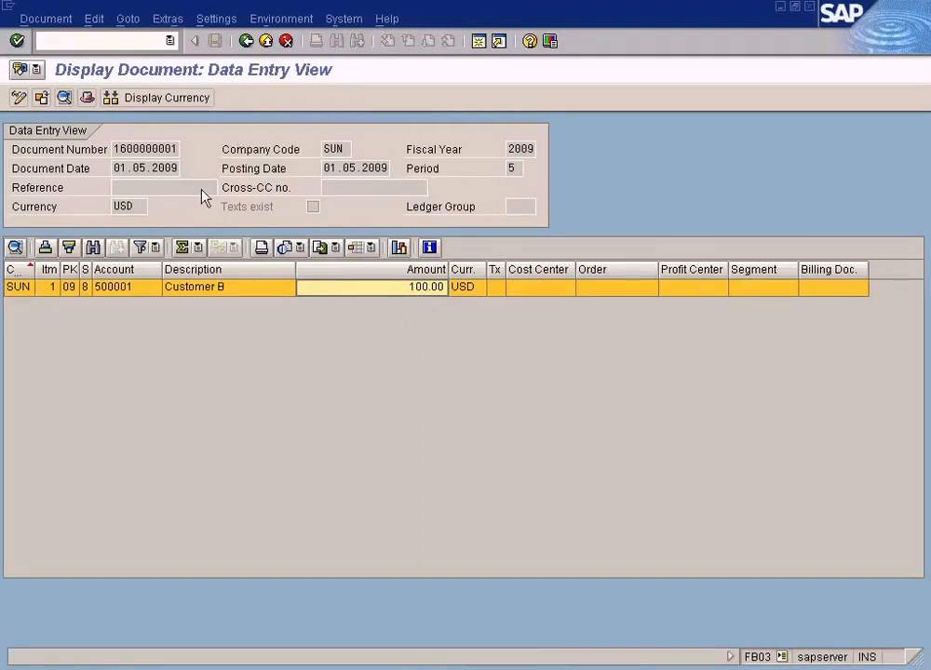
- Copy the noted item's document number and search for it in the Trade Debtors line item list
left_click_drag(117, 155, 186, 160)
key("ctrl+c")
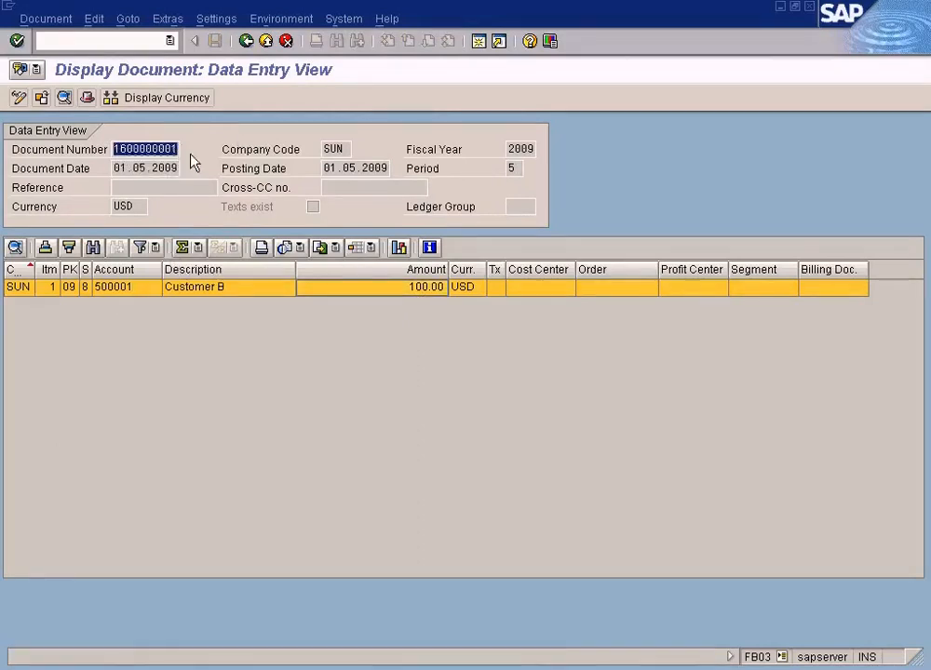
left_click(196, 161)
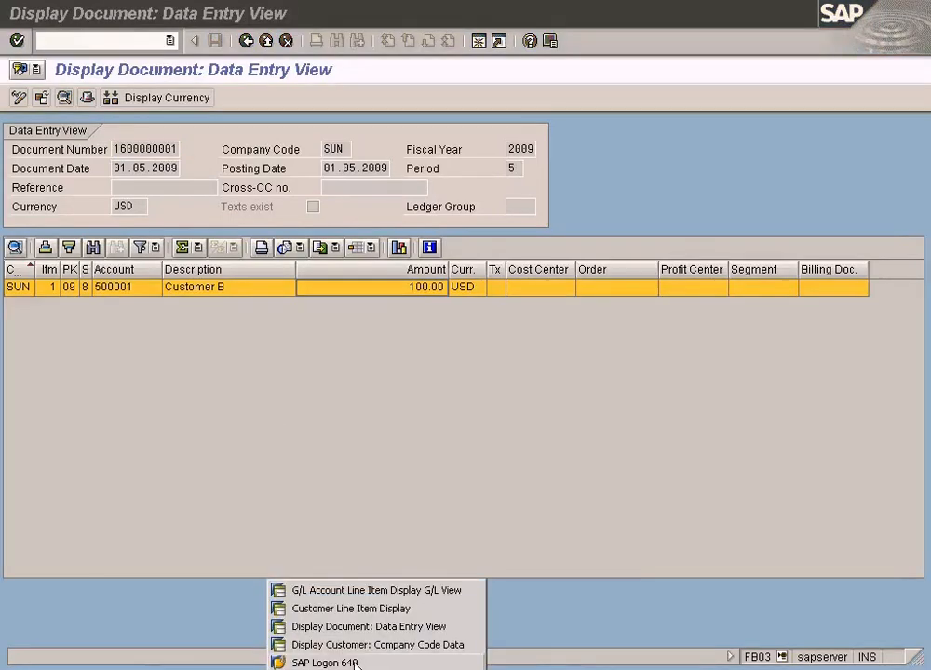
left_click(372, 592)
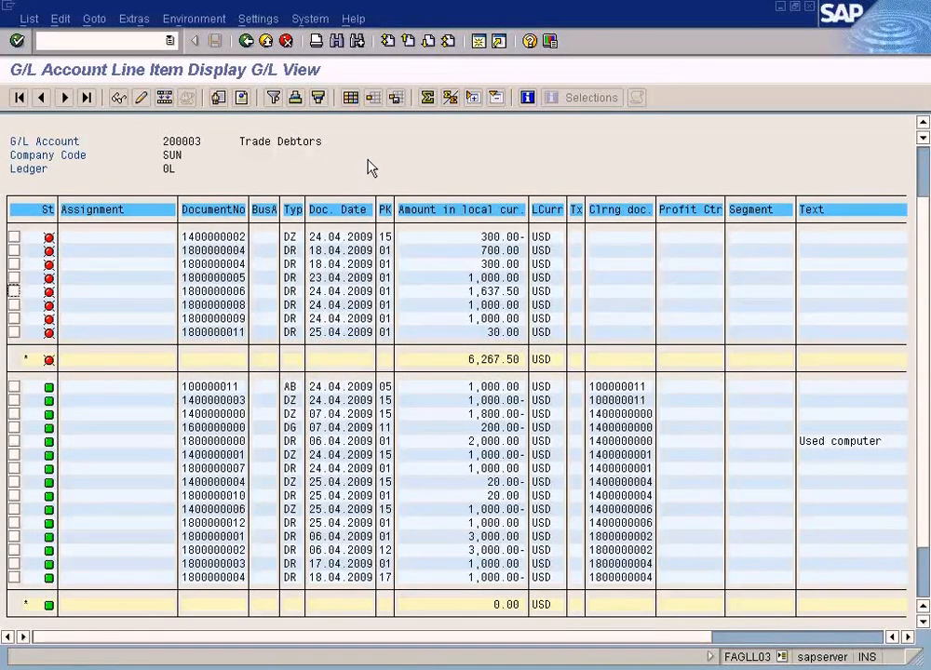
key("ctrl+f")
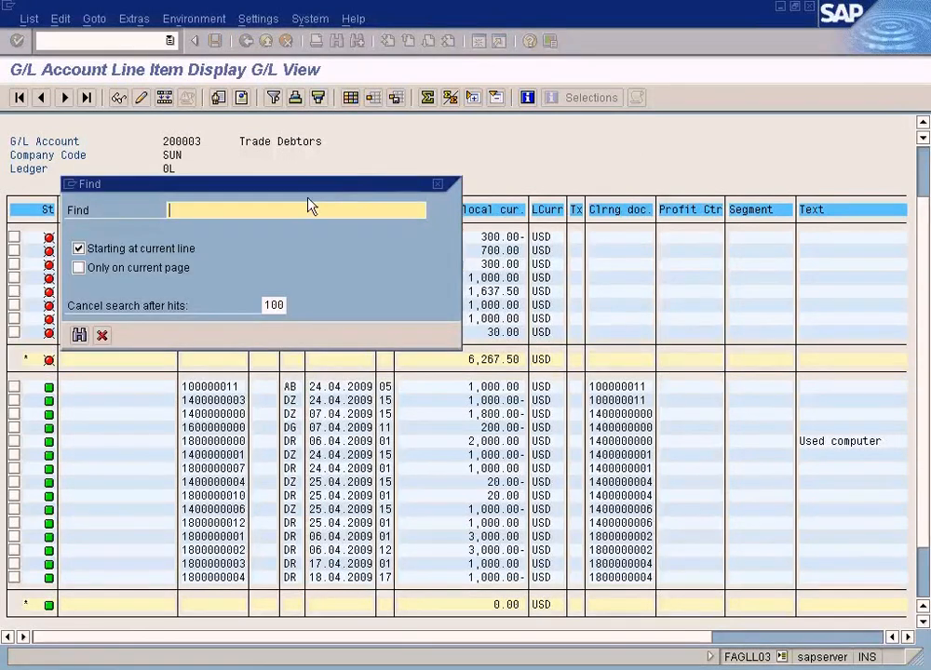
key("ctrl+v")
left_click(80, 336)
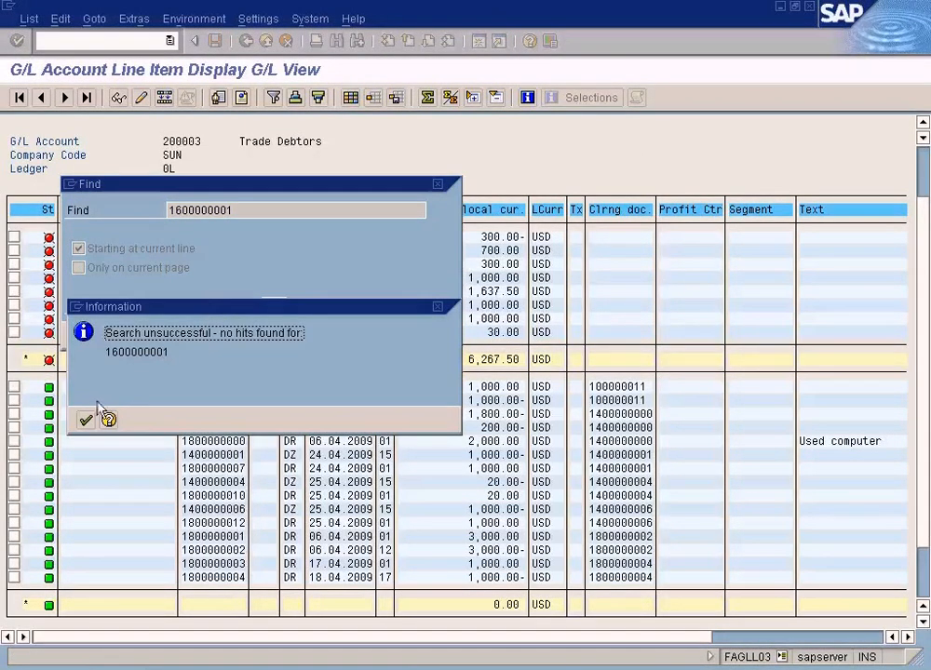
left_click(84, 420)
left_click(104, 336)
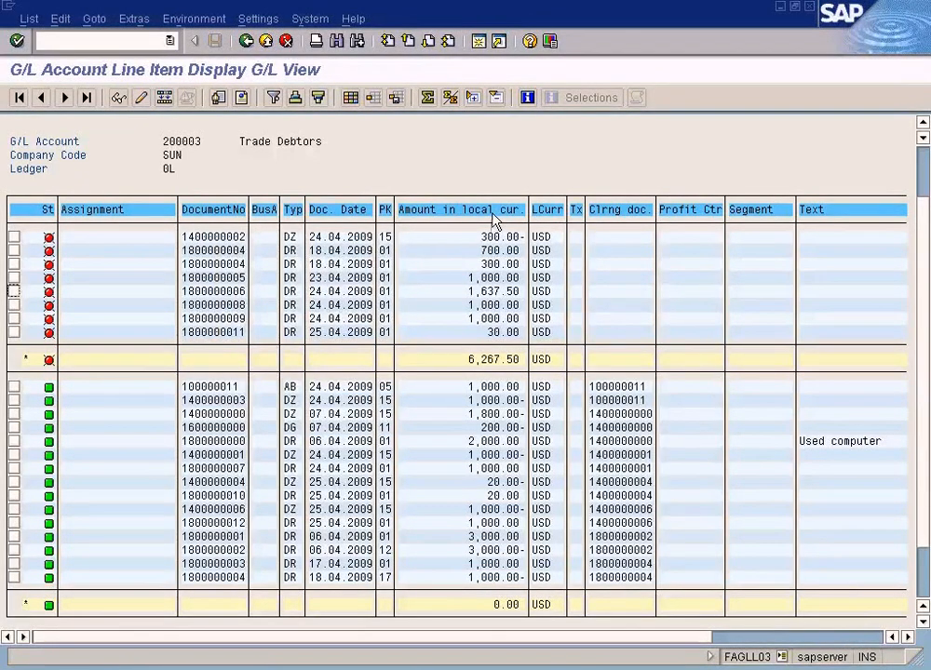
- Switch back to the document display, open the customer line item's details and check its G/L account
left_click(339, 665)
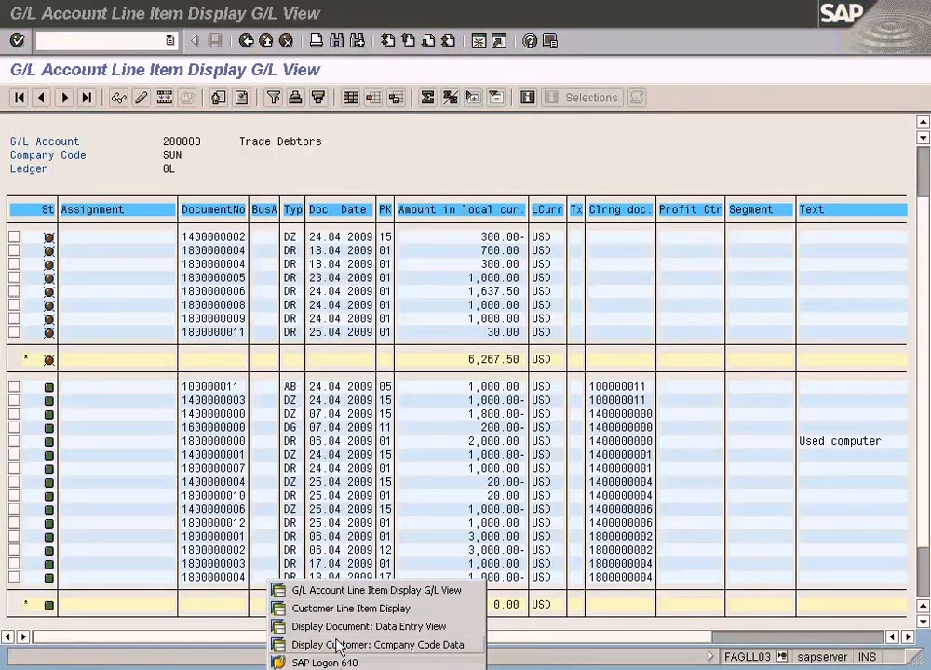
left_click(343, 627)
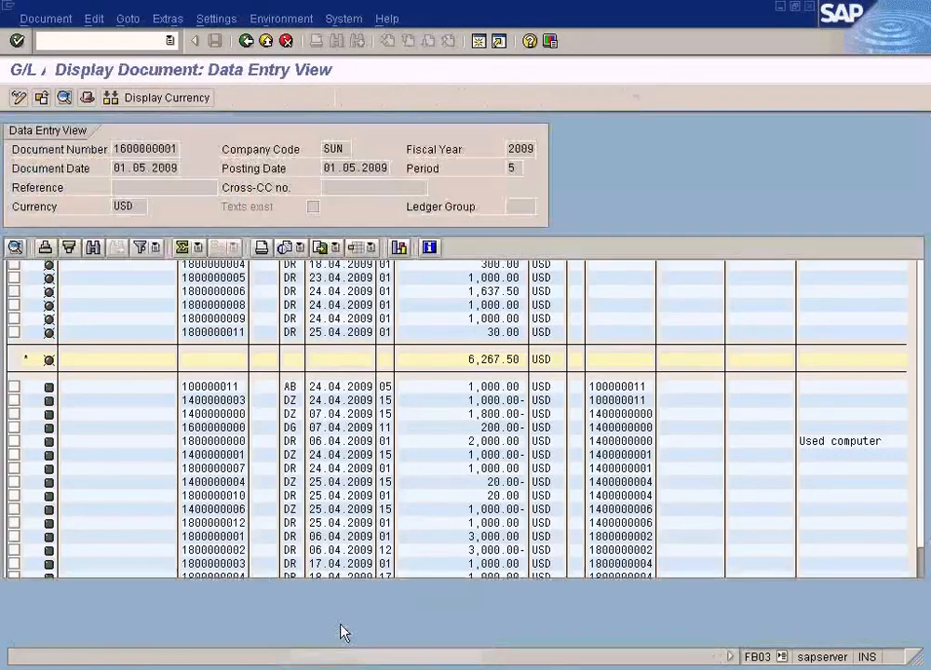
left_click(366, 298)
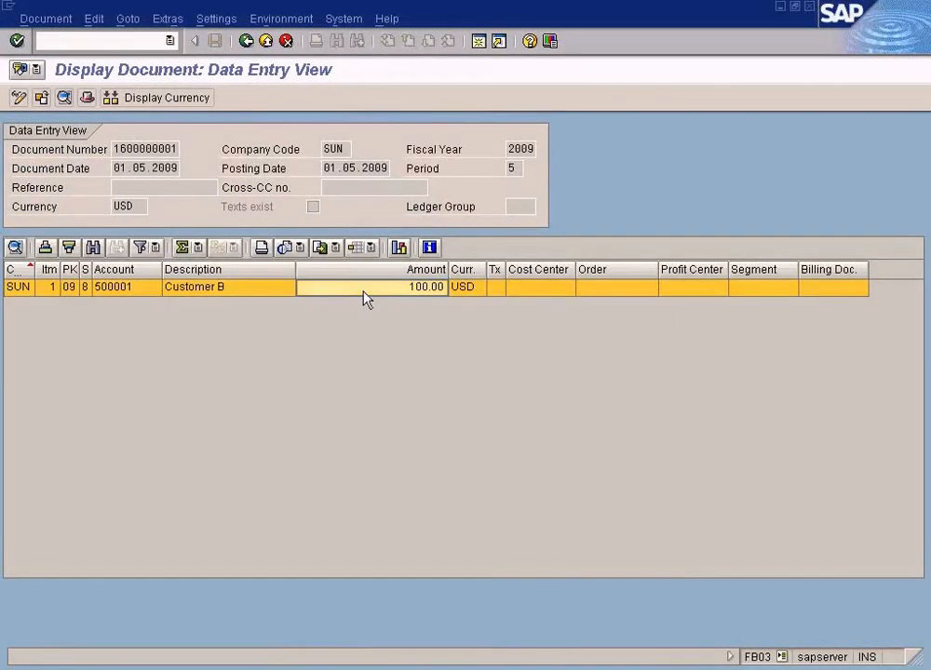
left_click(202, 296)
left_click(140, 296)
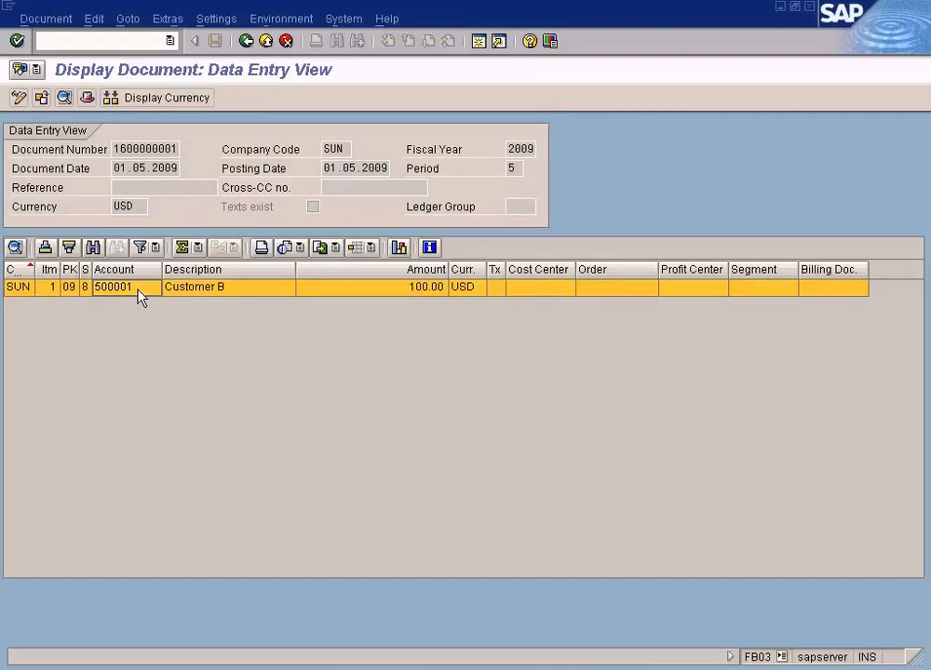
double_click(138, 291)
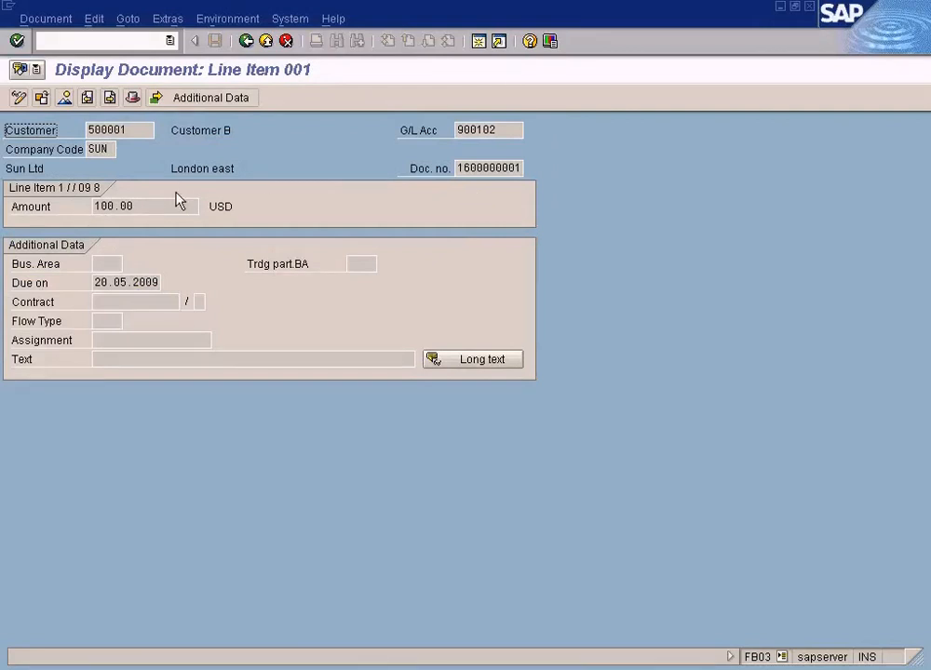
left_click(508, 132)
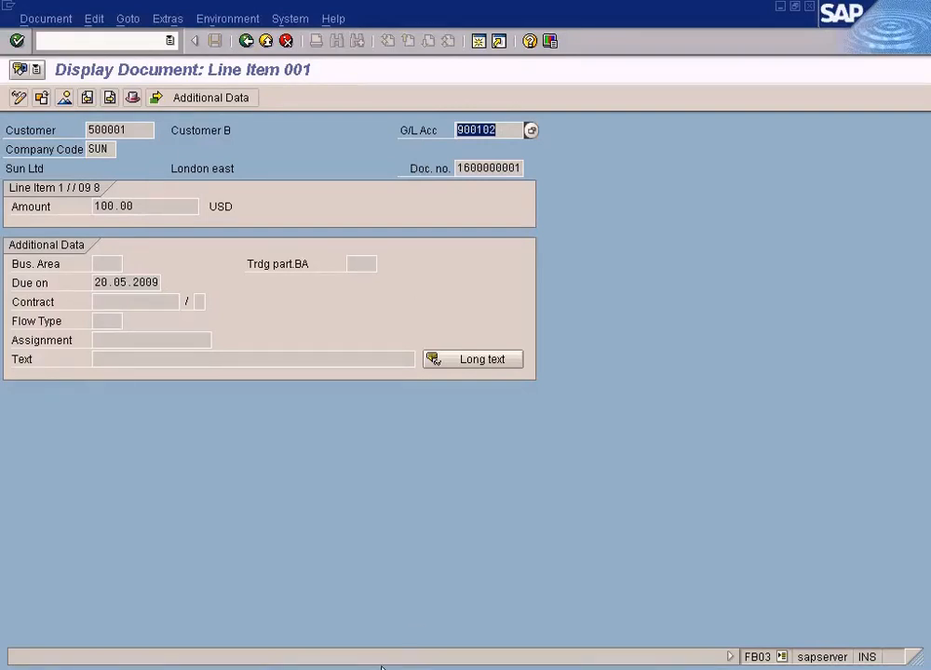
- Return to the document overview, reopen the line item to recheck its G/L account, and leave the details
left_click(247, 42)
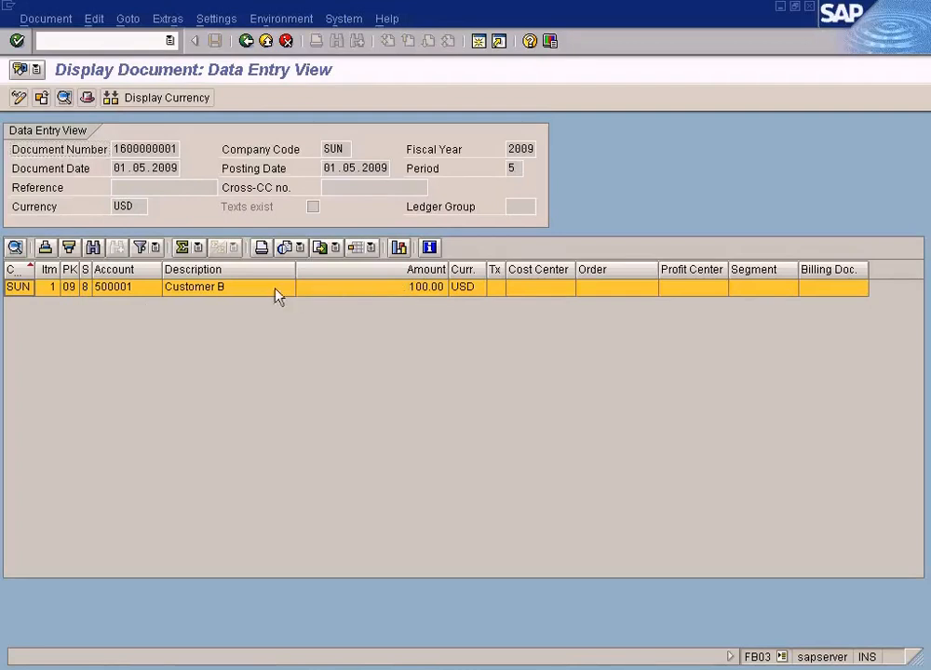
double_click(332, 286)
left_click(507, 131)
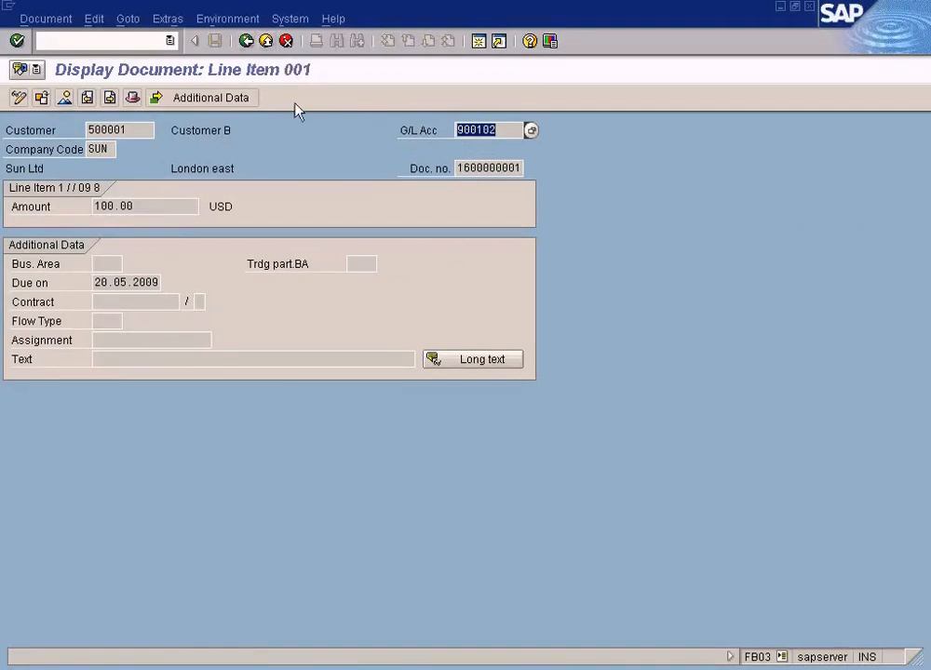
left_click(245, 47)
- Return to the G/L account line item selection and list all items of the noted item's G/L account in company code SUN
left_click(245, 42)
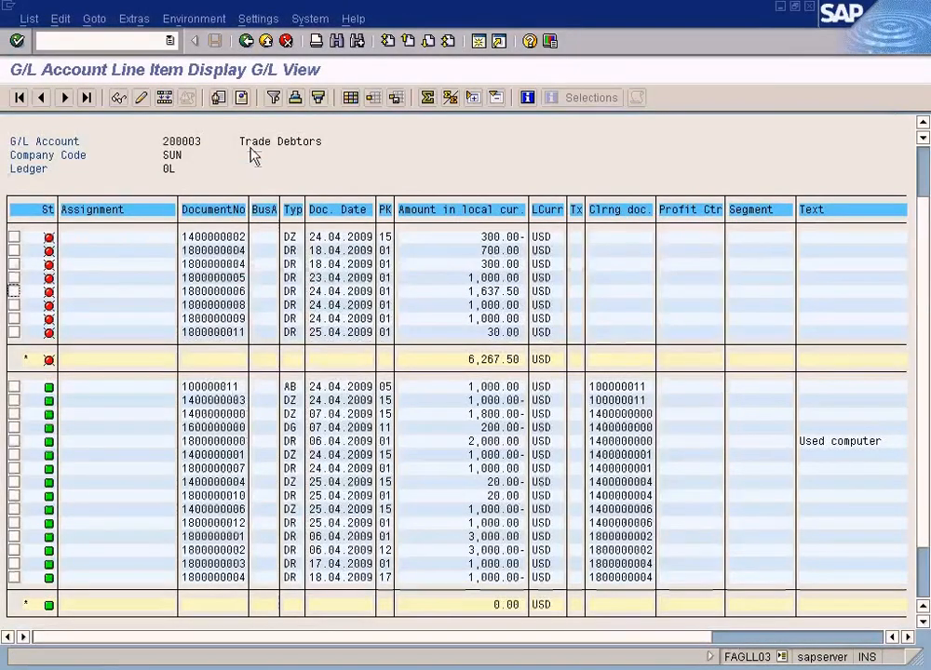
left_click(245, 42)
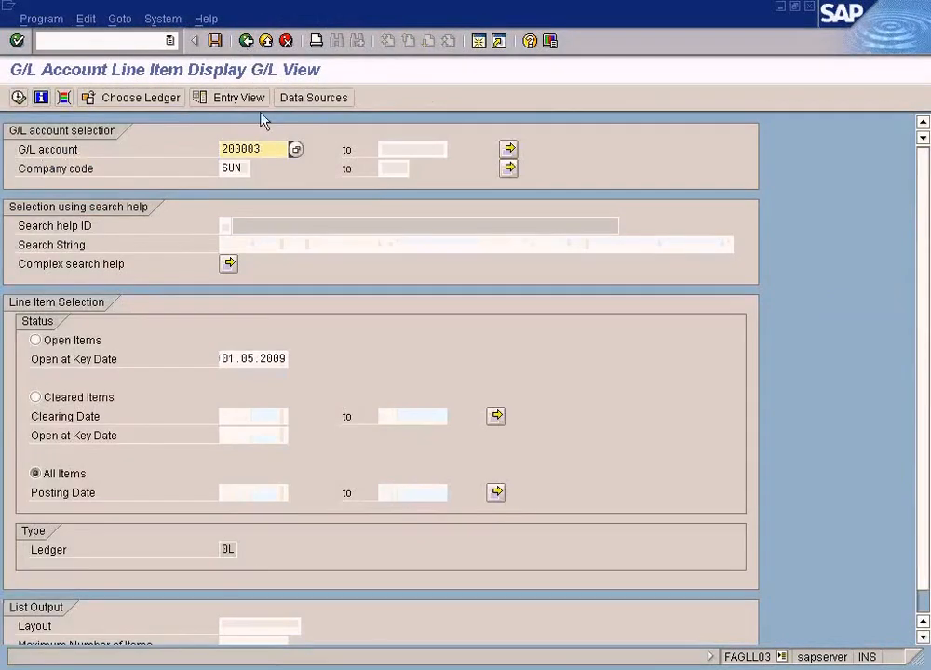
left_click_drag(268, 149, 182, 149)
type("900102")
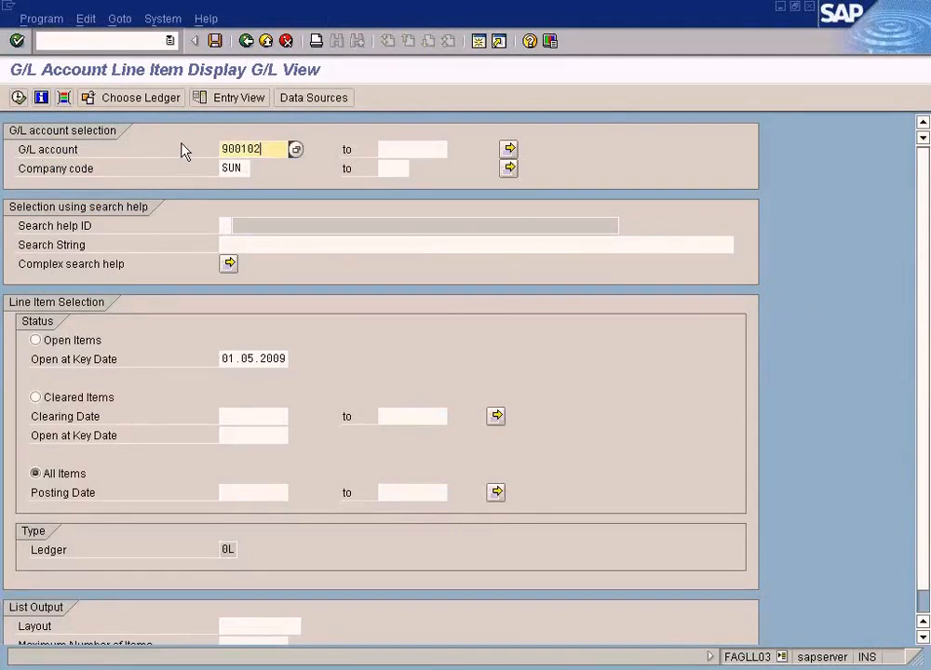
left_click(18, 98)
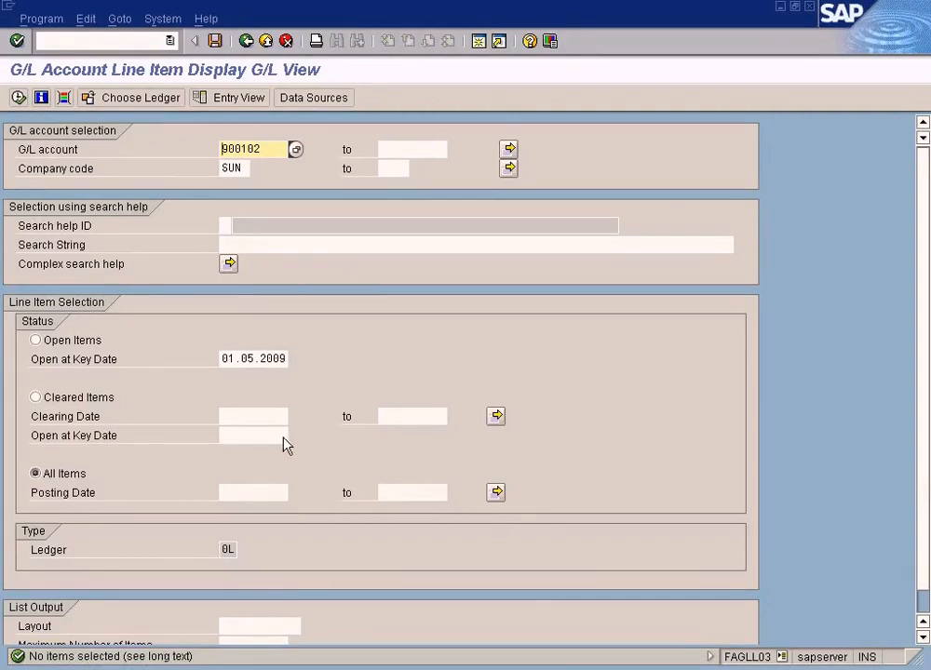
- Check the noted item's single customer line in the document display and return to the G/L account line item selection
left_click(358, 668)
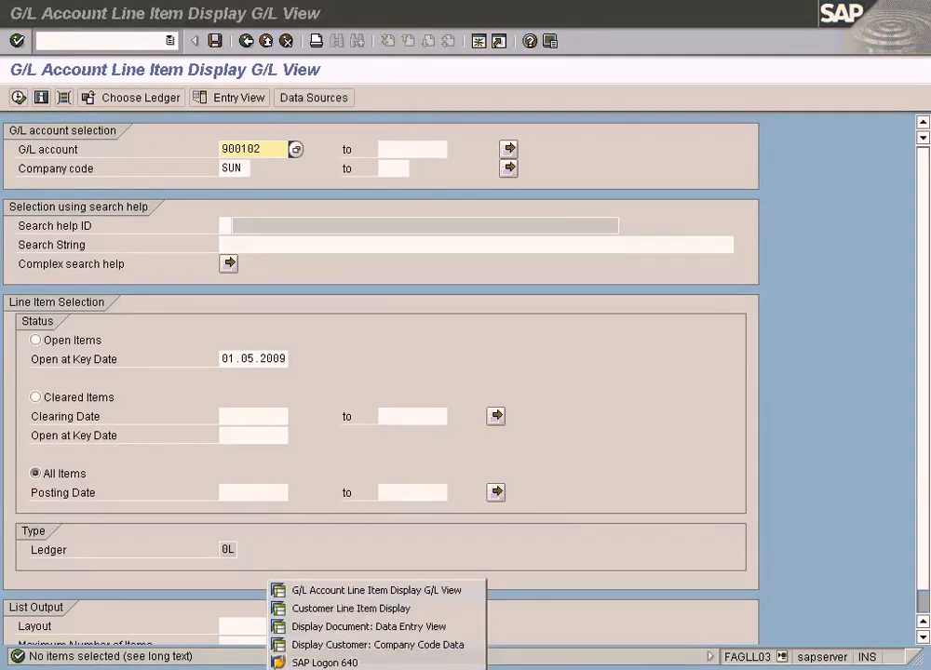
left_click(356, 633)
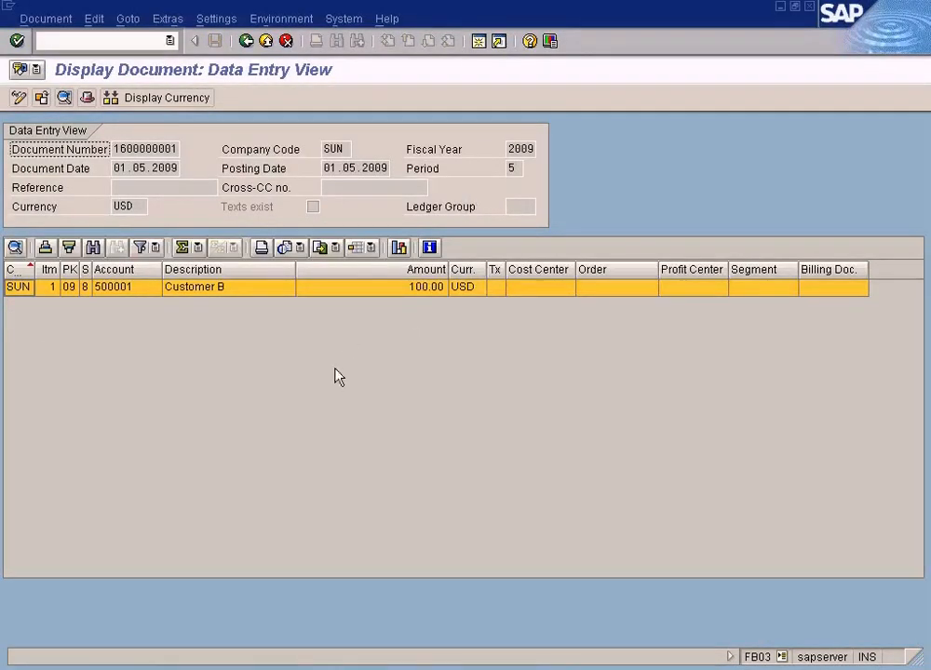
key("alt+Tab")
left_click_drag(271, 148, 164, 148)
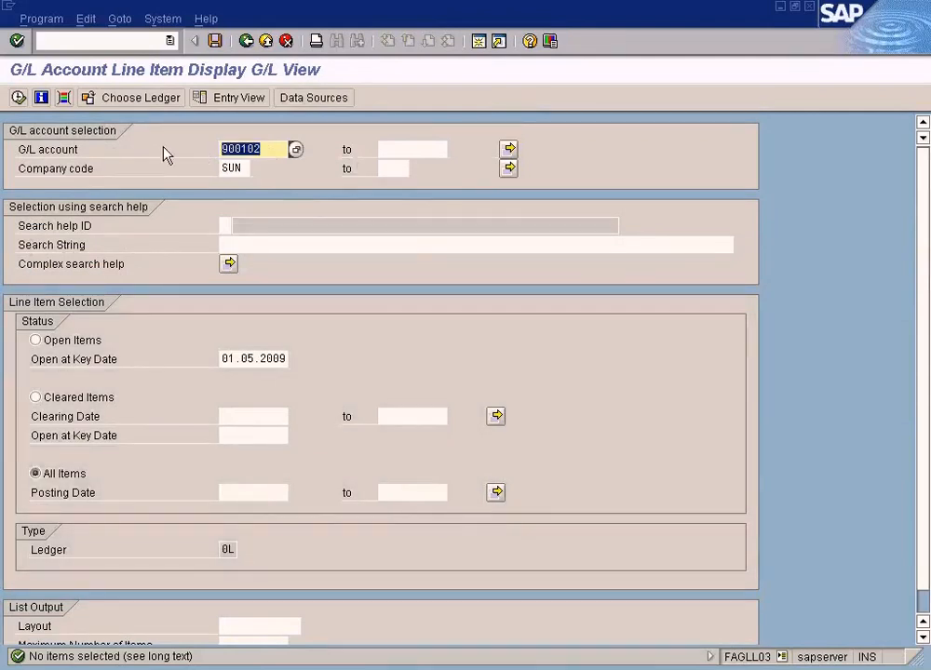
- Switch to the customer line item list and locate the amount of the noted item with special G/L indicator 8
left_click(291, 668)
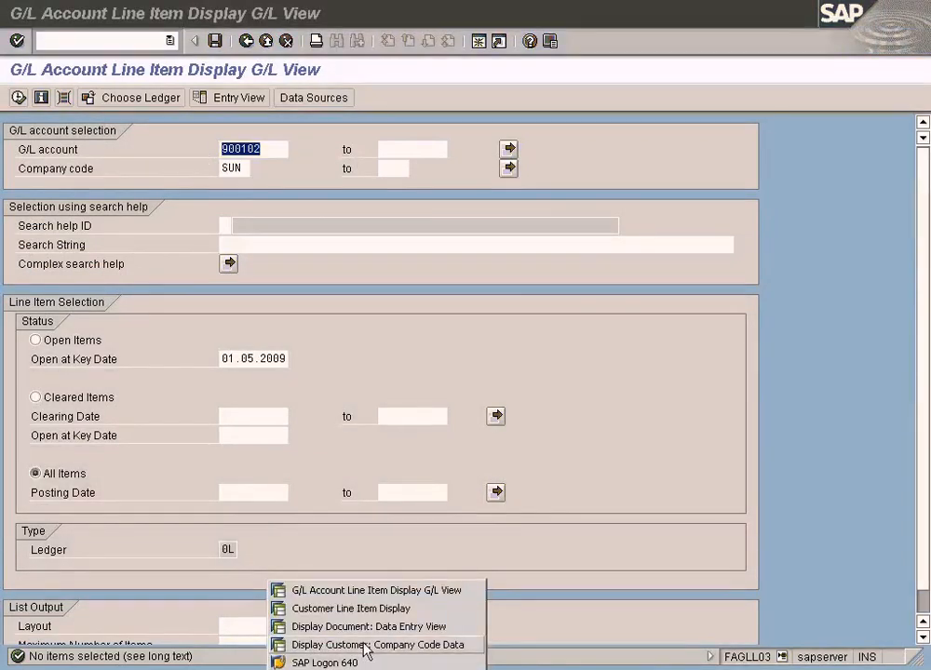
left_click(366, 610)
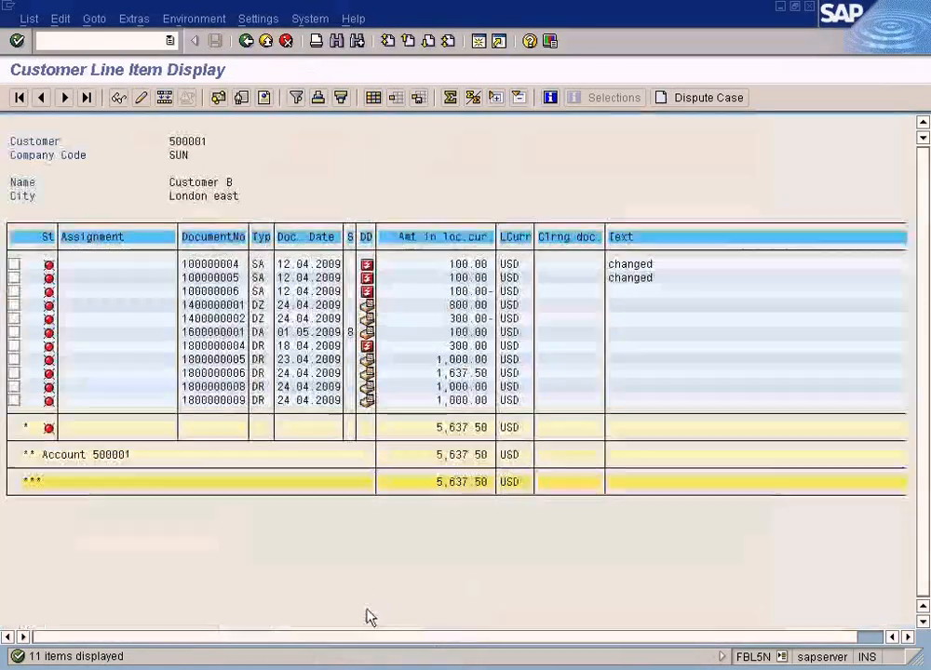
left_click(457, 331)
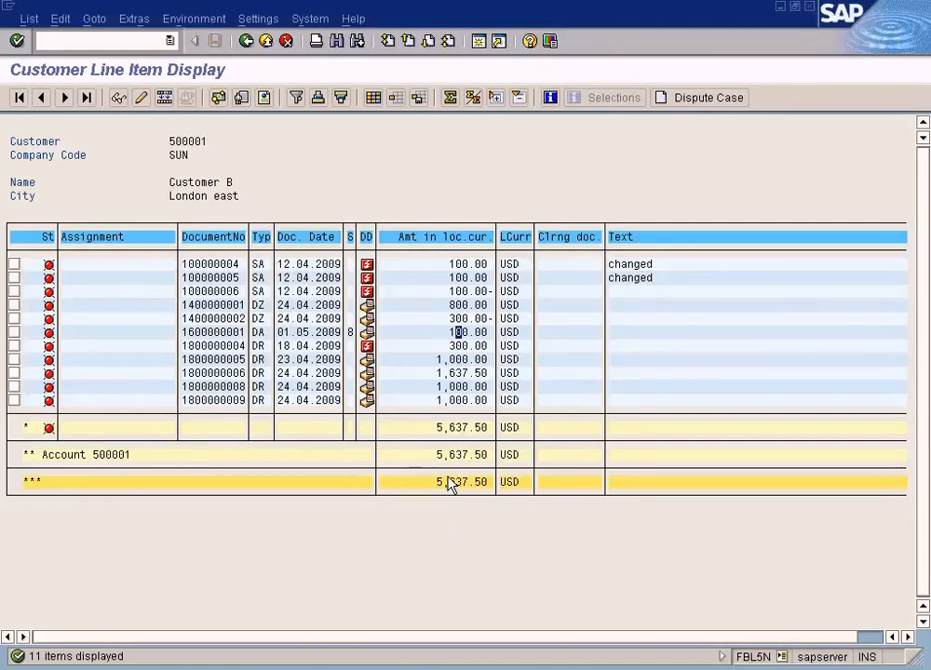
- Switch to the Paint notes, mark the line with the date on the cheque, and return to SAP's customer line item list
left_click(599, 667)
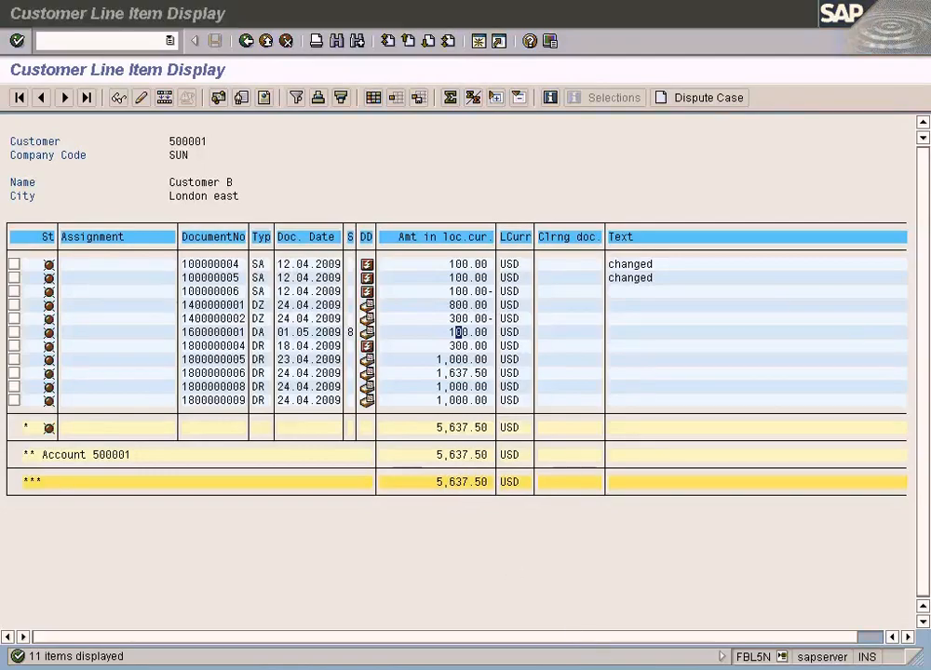
left_click(363, 263)
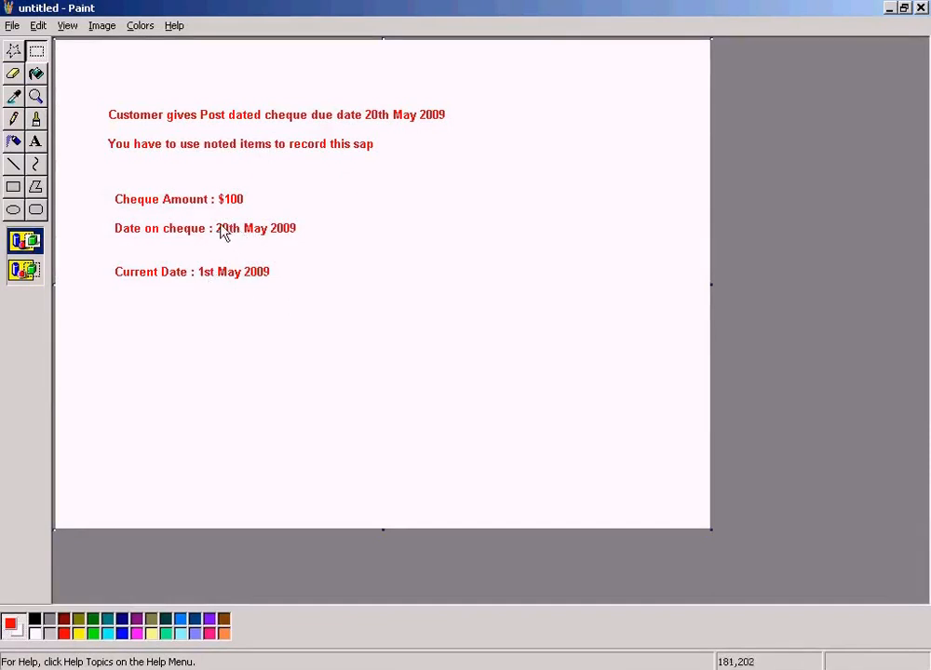
left_click_drag(103, 215, 349, 248)
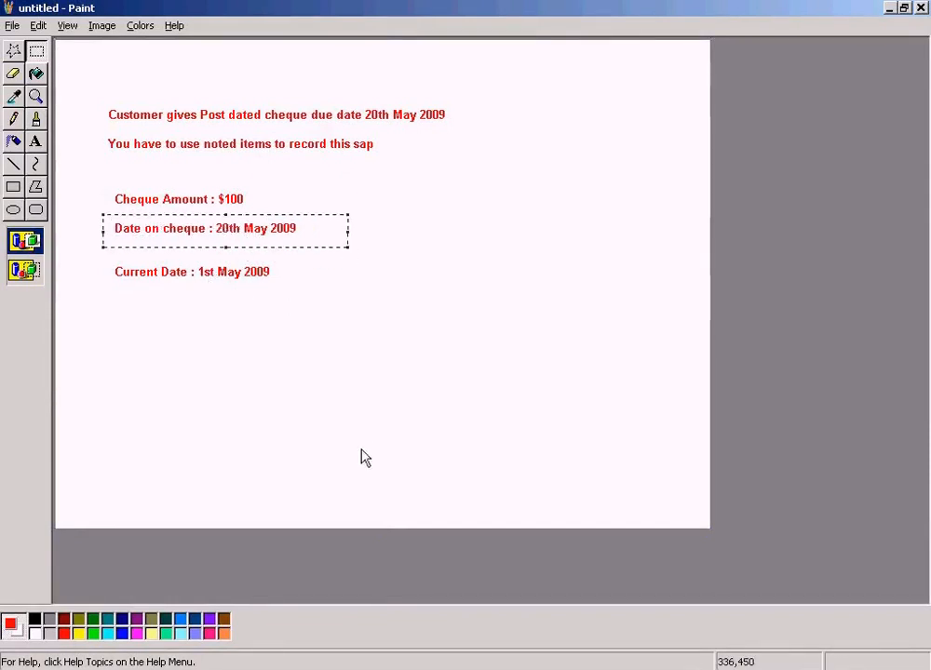
left_click(374, 666)
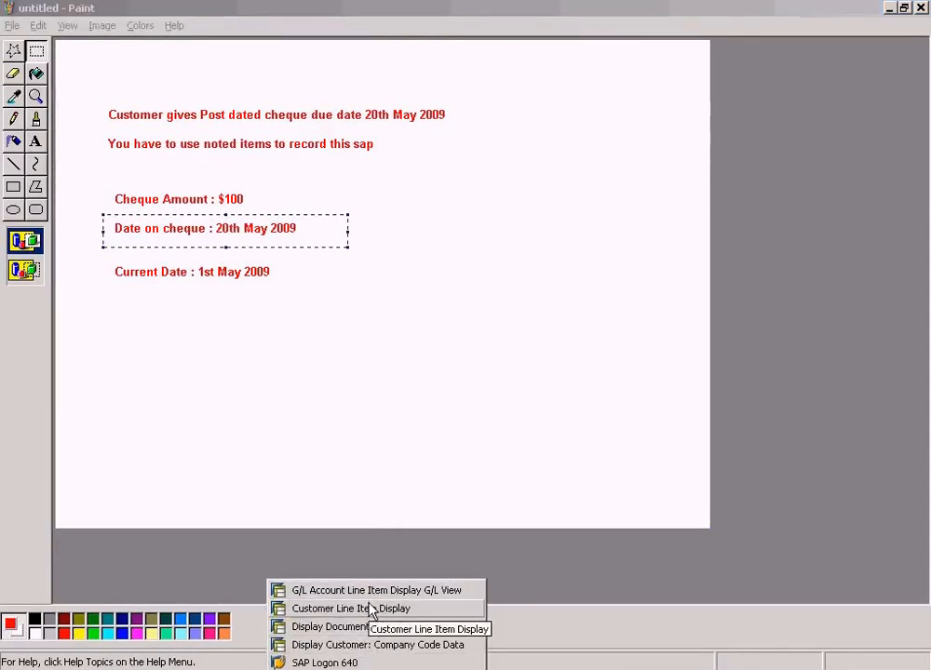
left_click(369, 607)
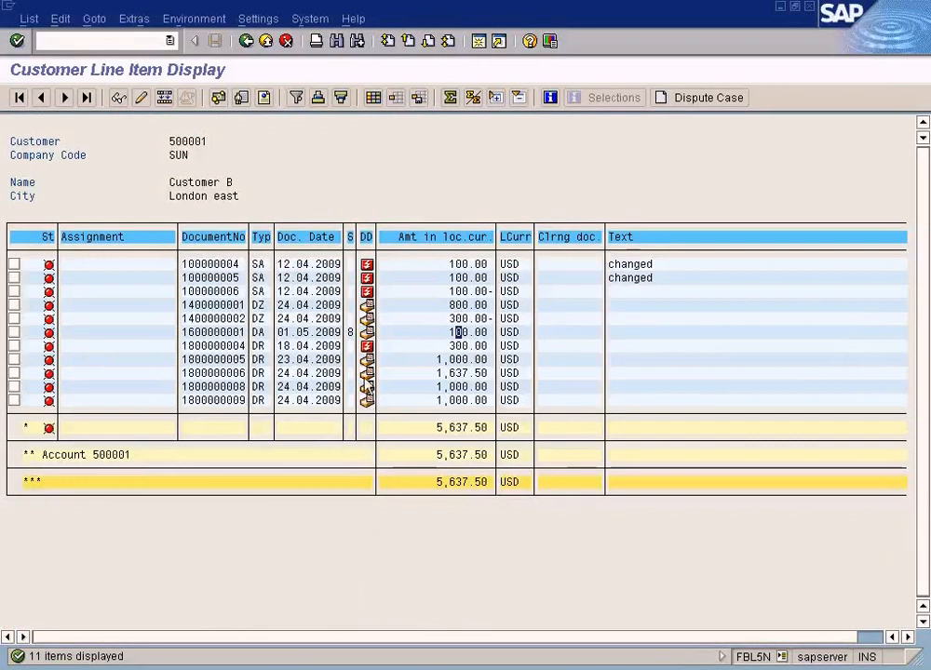
- Relist the customer's line items with status All items, and recheck the date on the cheque in the Paint notes
left_click(248, 46)
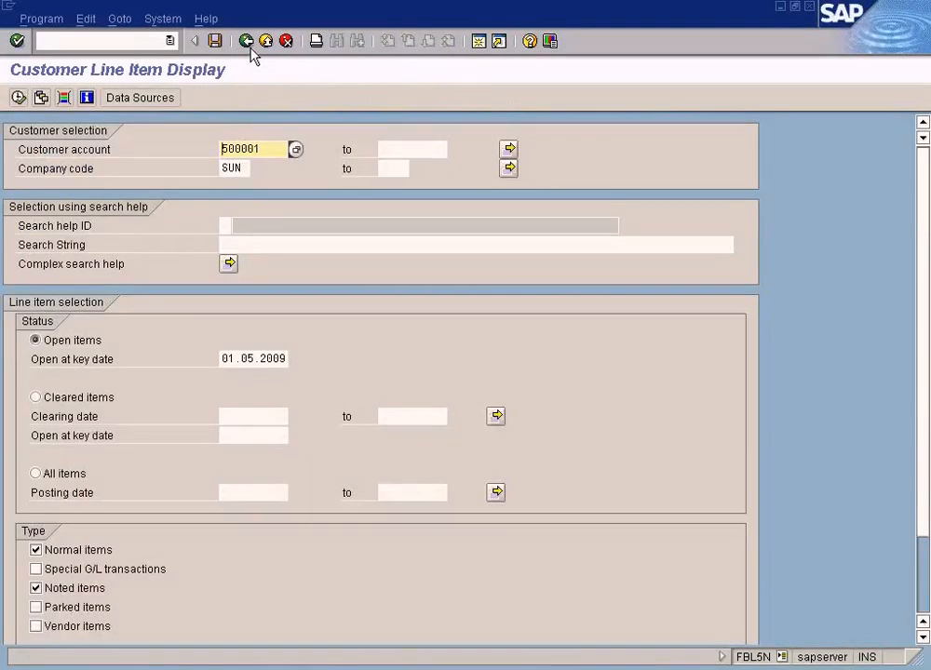
key("F8")
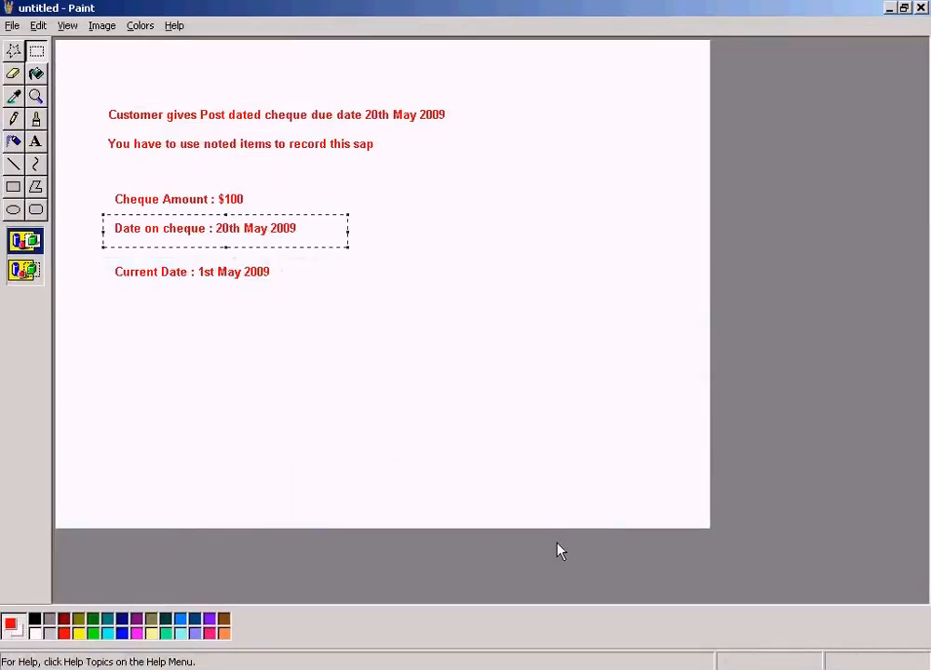
left_click(475, 244)
left_click_drag(91, 211, 334, 250)
left_click(456, 293)
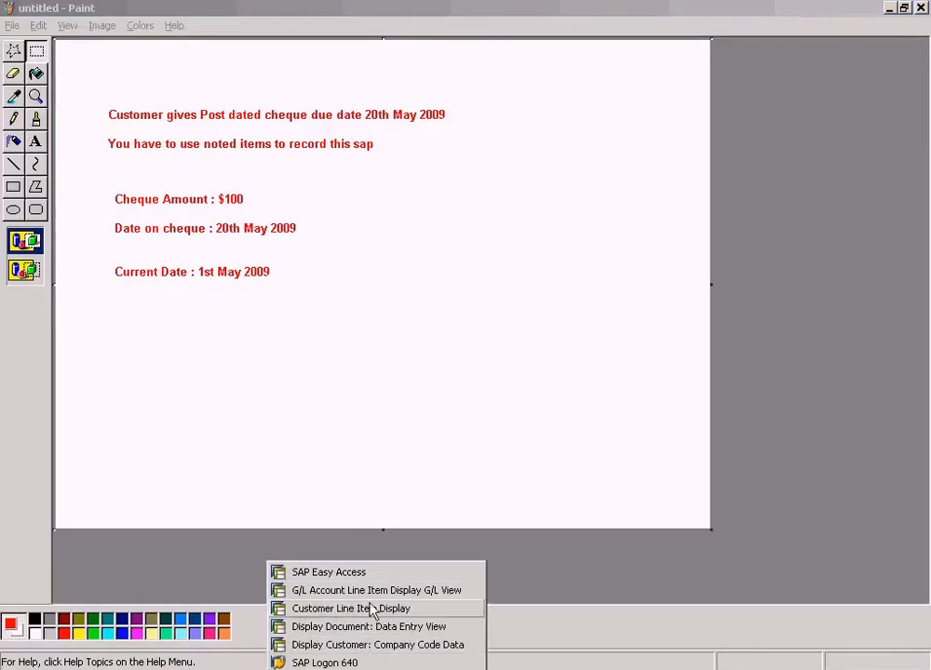
- Return to SAP's customer line item list and check the noted item's amount and special G/L indicator
left_click(370, 596)
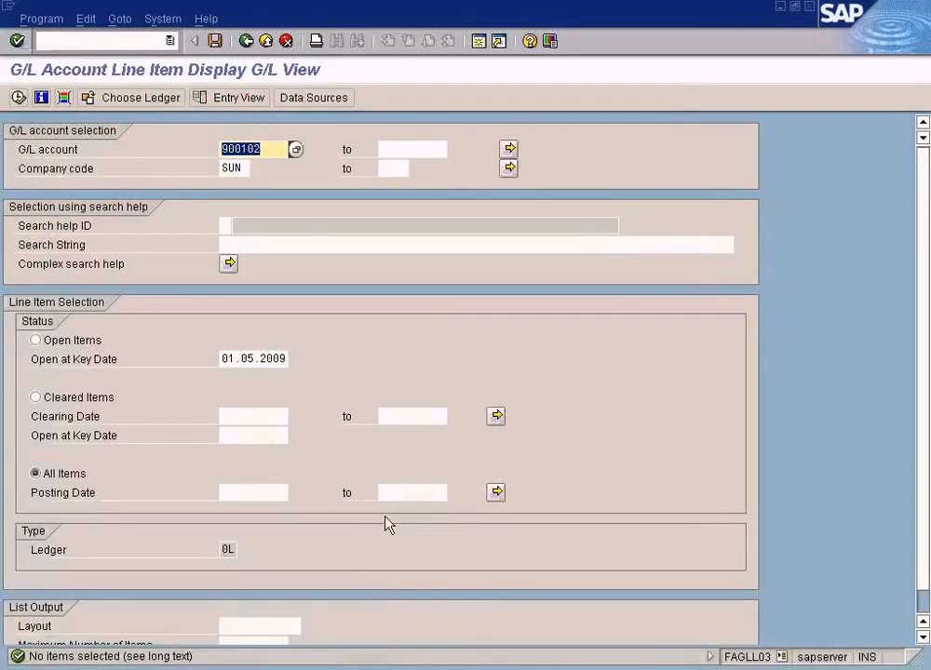
left_click(321, 669)
left_click(354, 609)
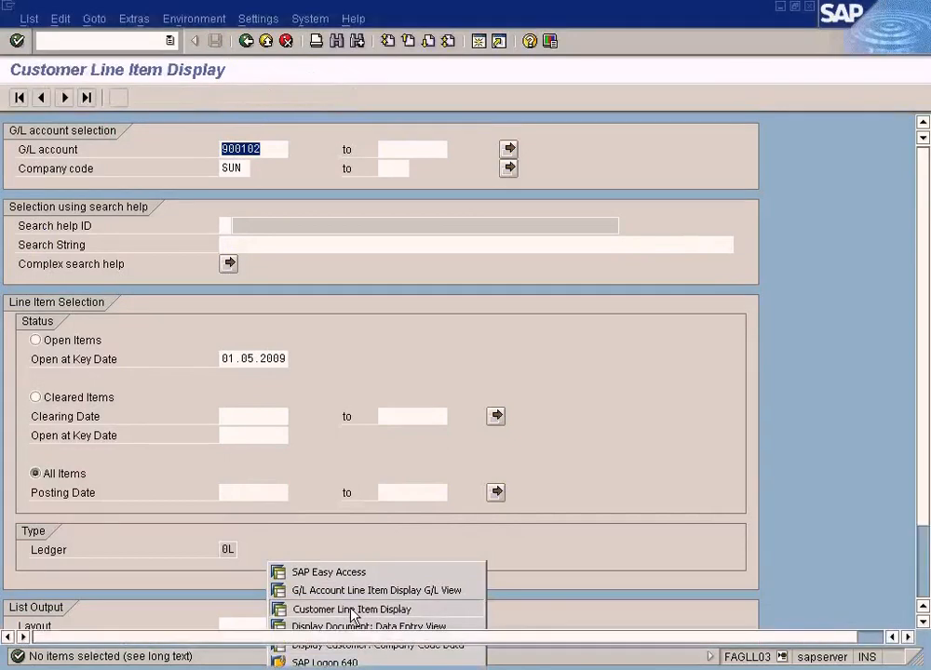
left_click(445, 331)
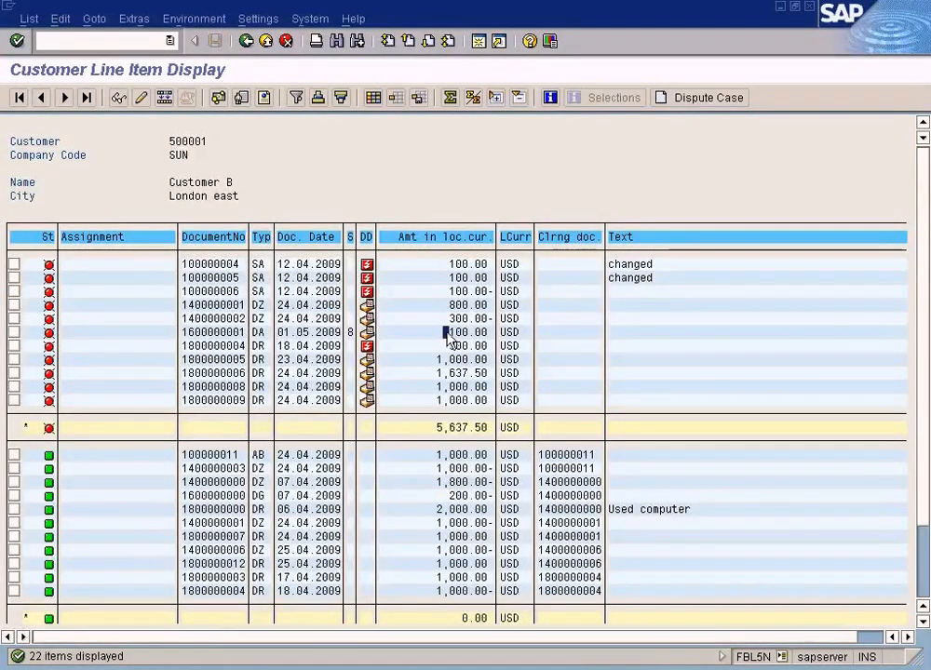
left_click(351, 332)
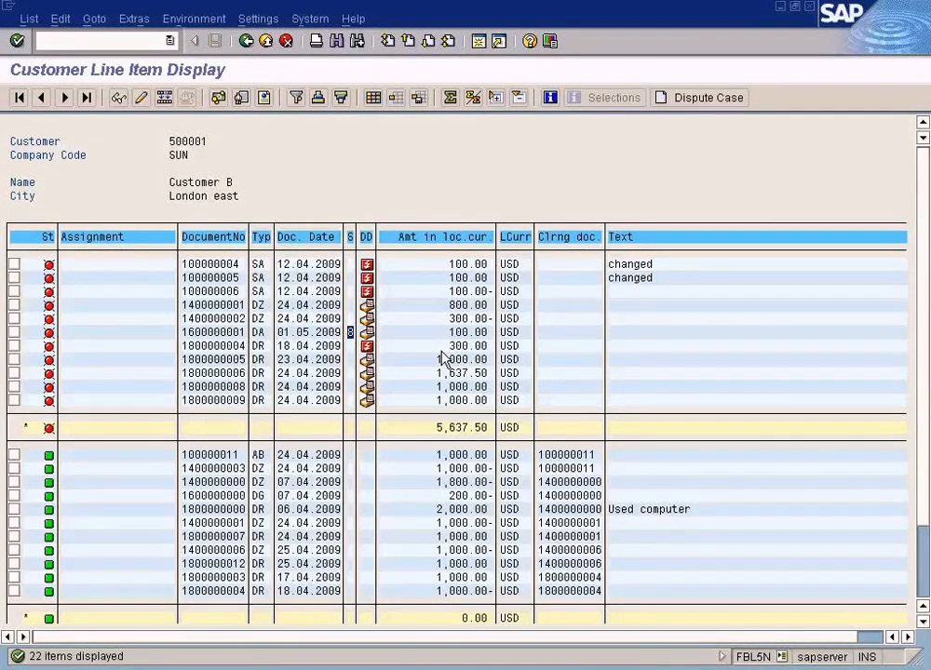
- Return to the customer line item selection, exclude normal items while keeping noted items included, and list the items
left_click(247, 43)
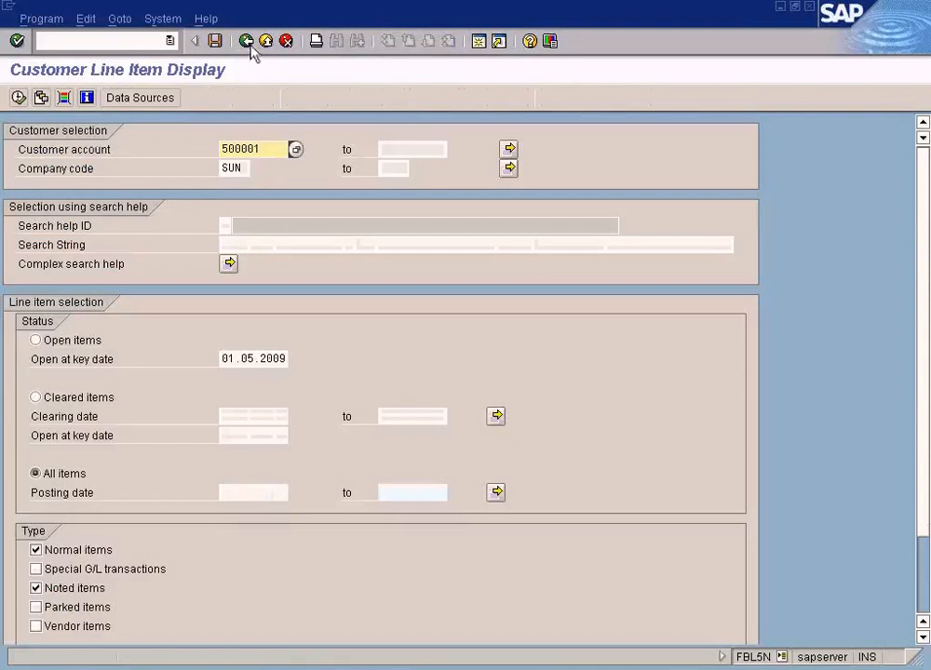
left_click(925, 565)
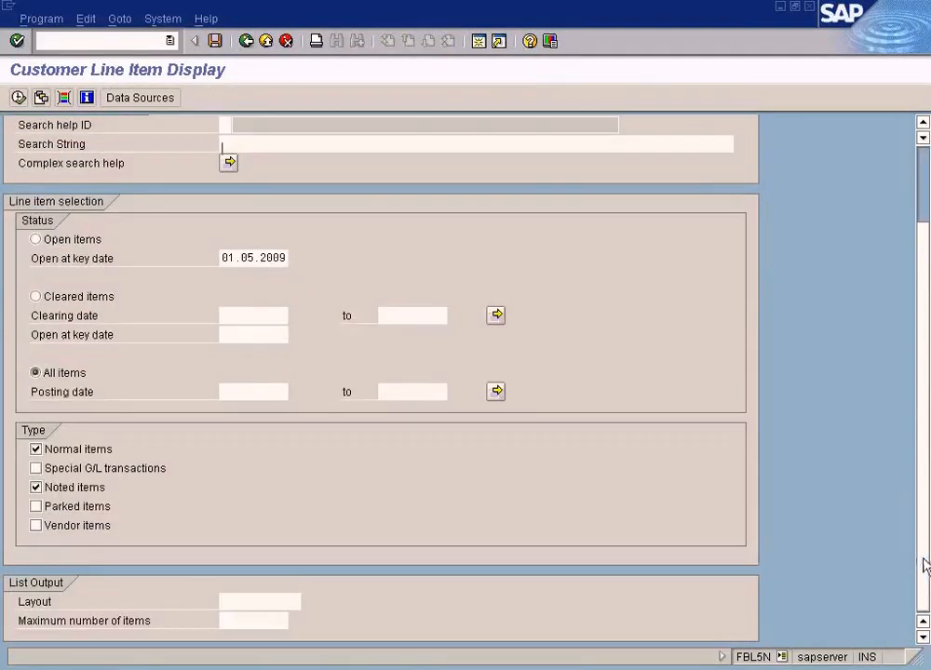
left_click(925, 168)
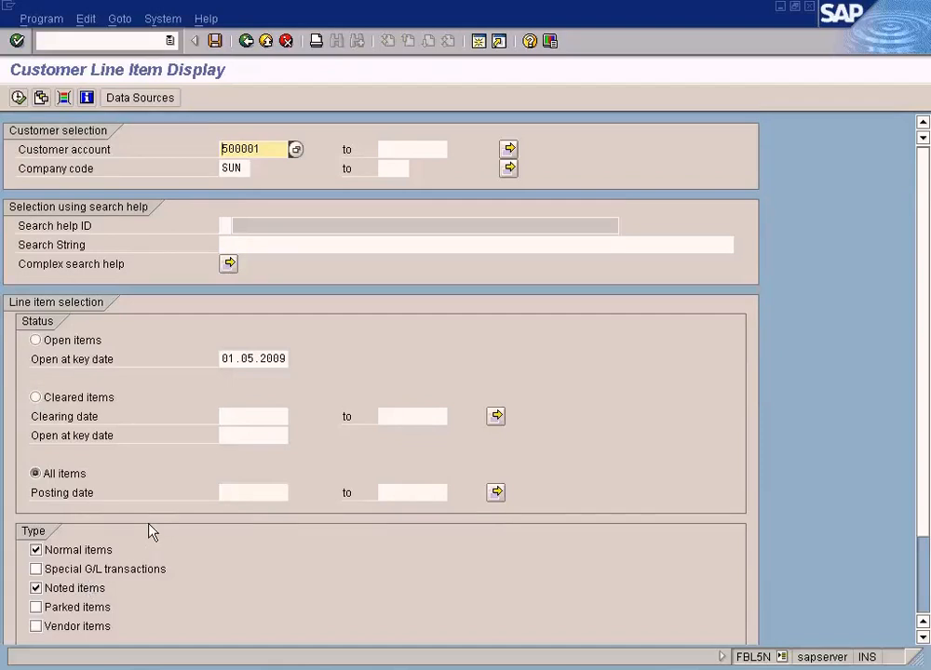
left_click(51, 591)
left_click(51, 591)
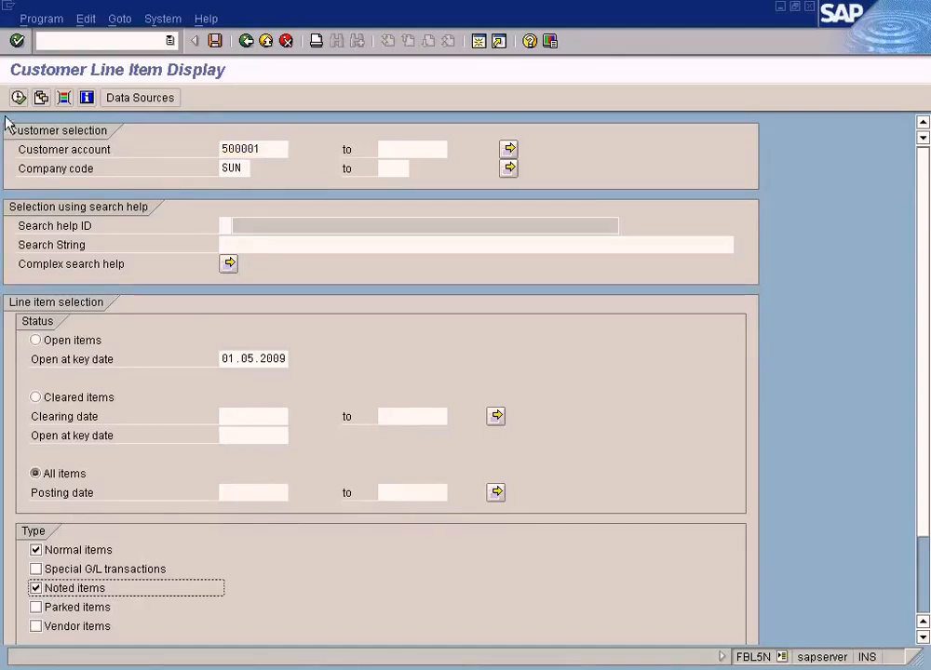
left_click(35, 550)
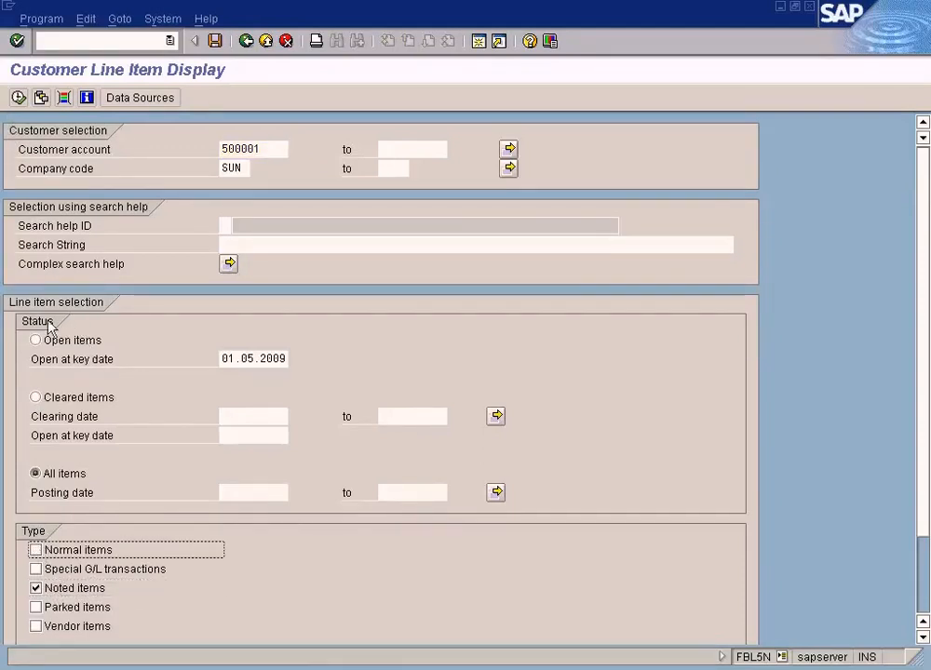
left_click(18, 97)
left_click(444, 264)
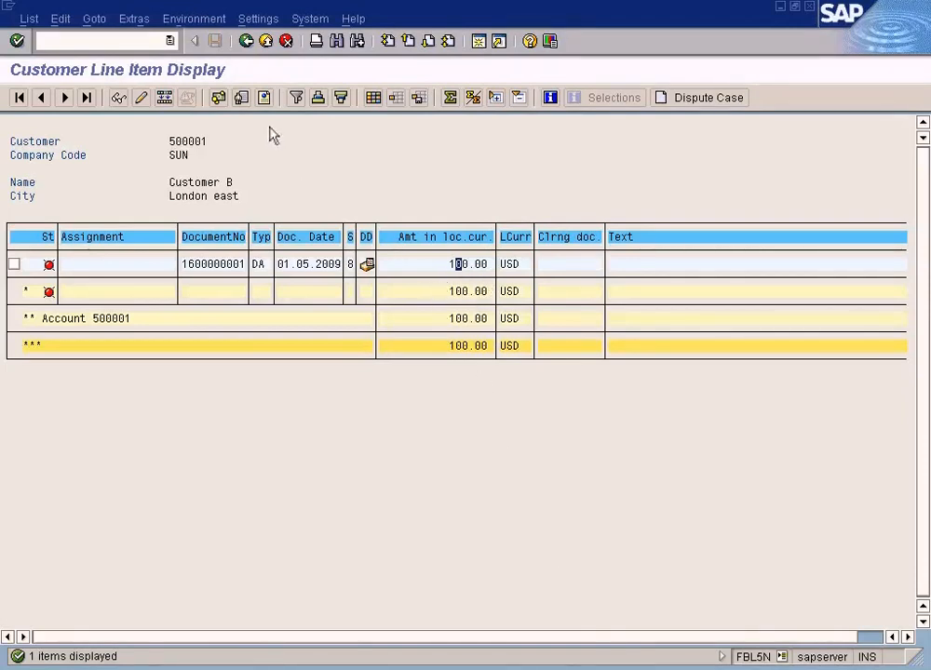
- Leave the noted items list, look at the document display, and switch to the G/L account line item selection
left_click(246, 42)
left_click(279, 666)
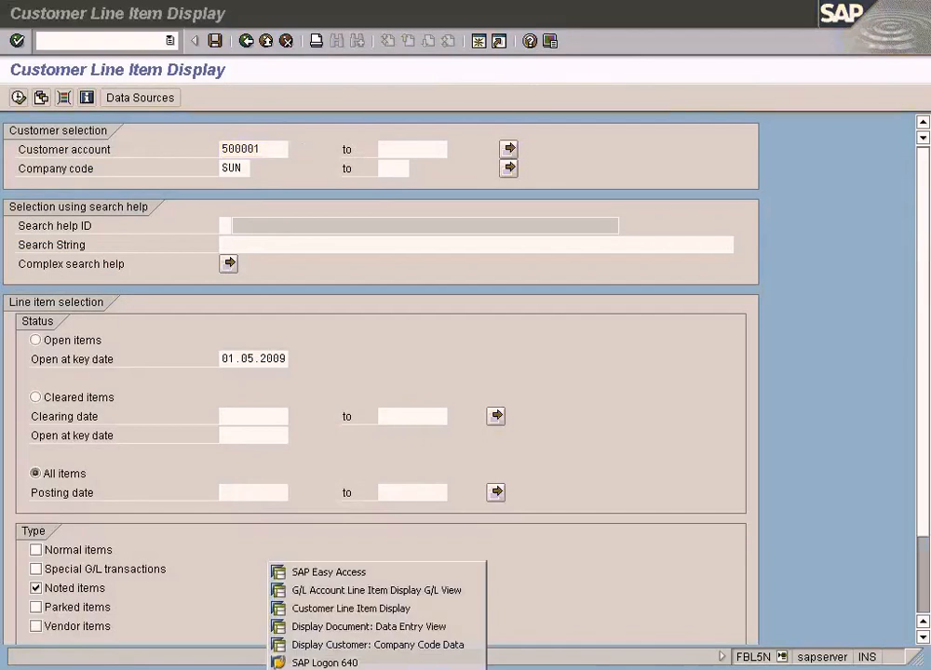
left_click(352, 628)
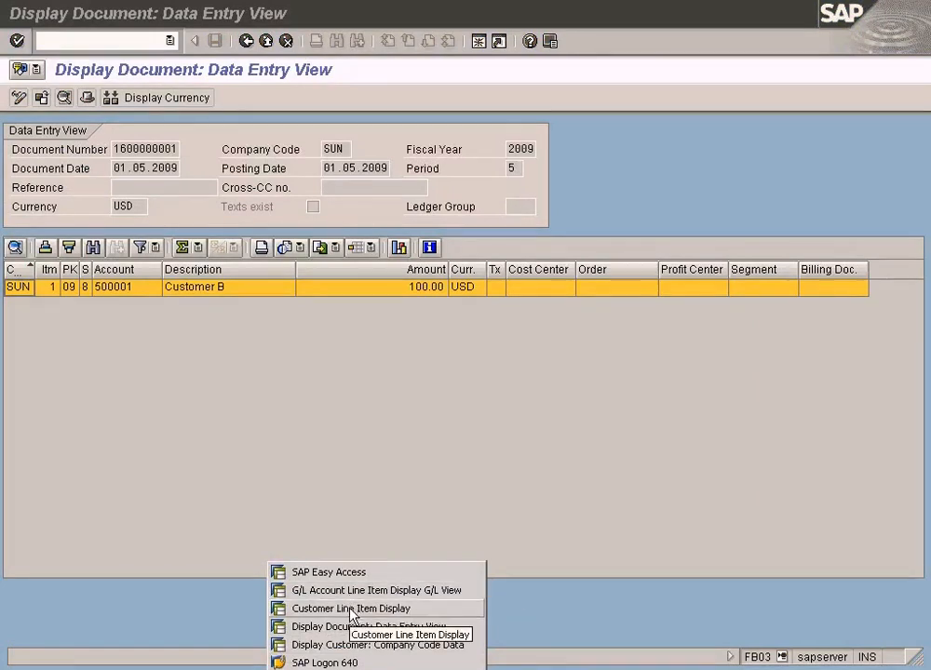
left_click(302, 590)
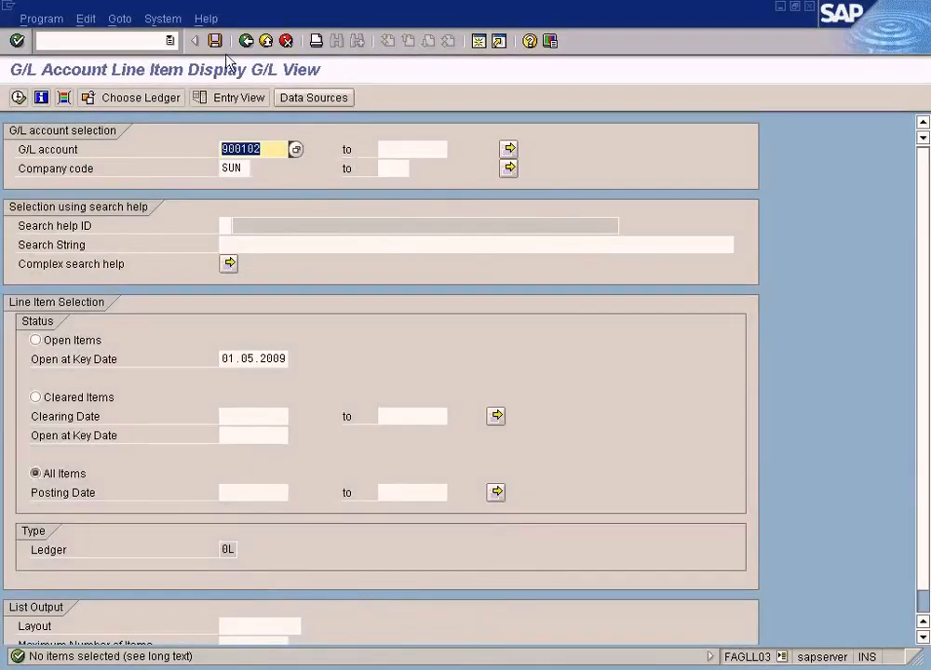
- Reverse the noted item's document with transaction FB08 in company code SUN, fiscal year 2009, using reversal reason 01
left_click(117, 42)
type("/n")
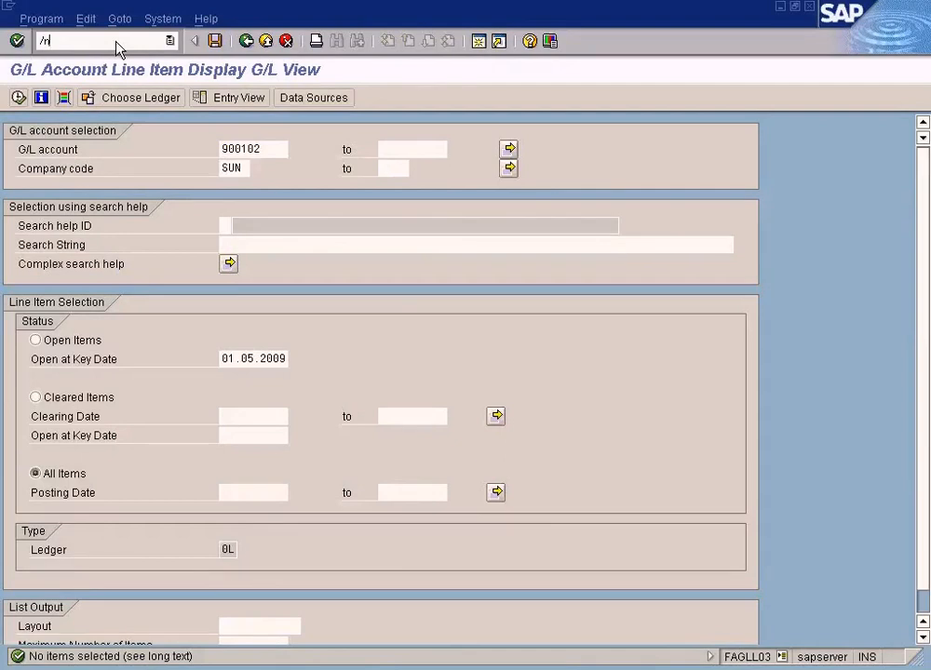
key("Return")
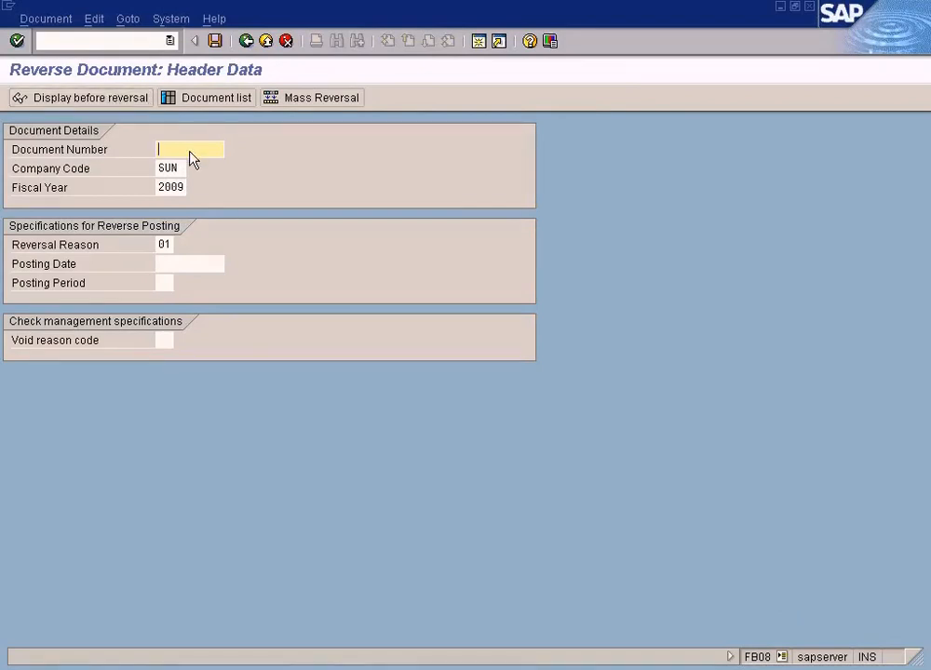
type("1600000001")
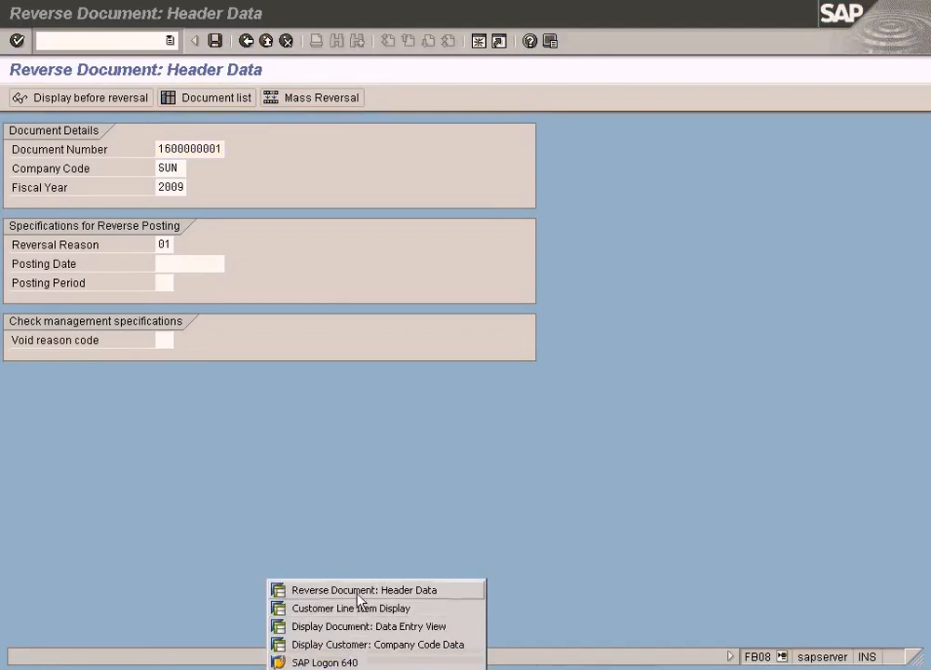
- Switch to the customer line item session, list only the noted items to check the clearing document, and return to the selection
left_click(359, 612)
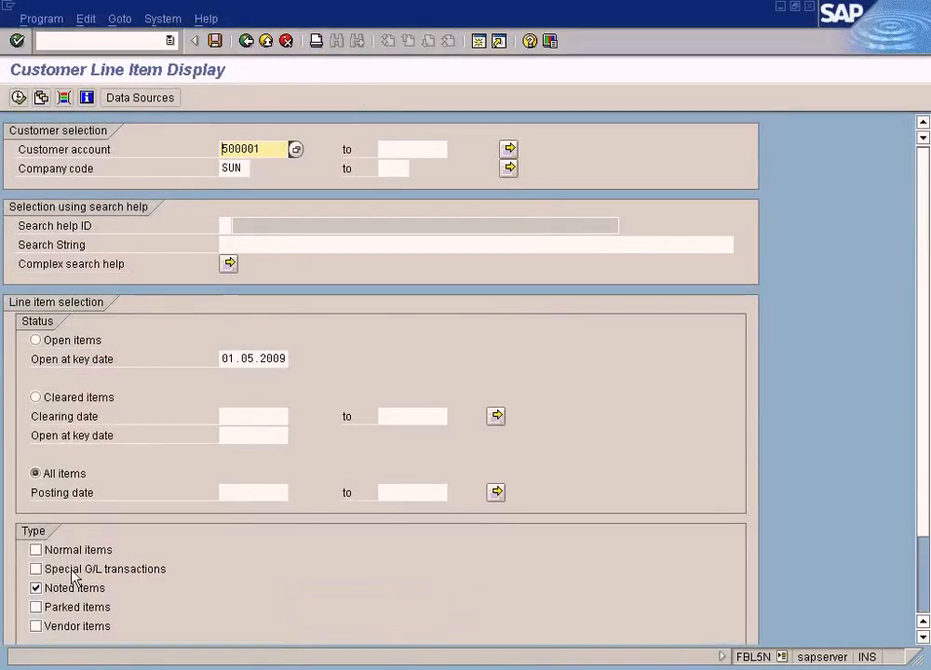
left_click(19, 97)
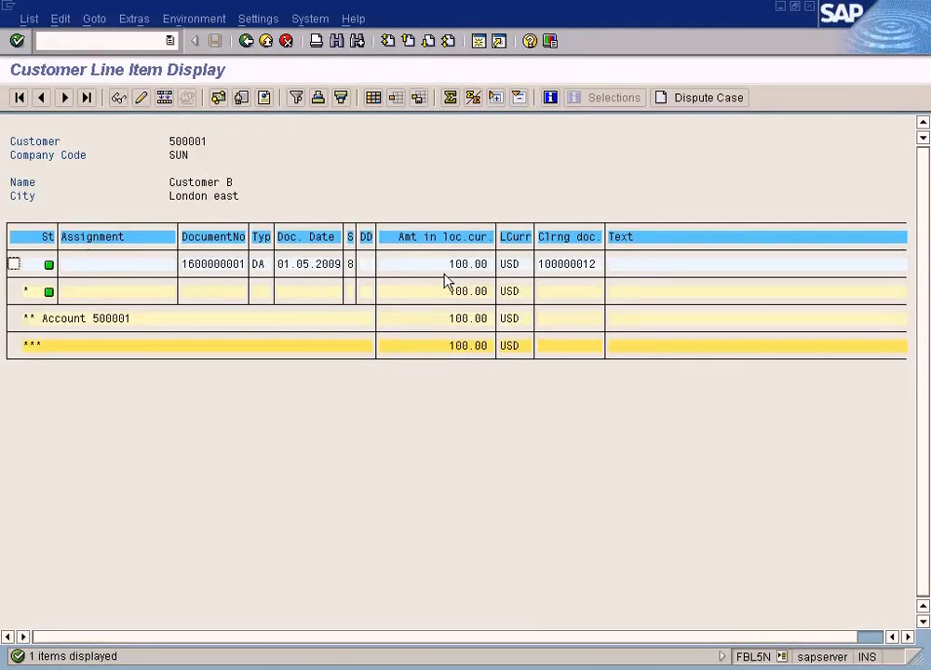
left_click(245, 41)
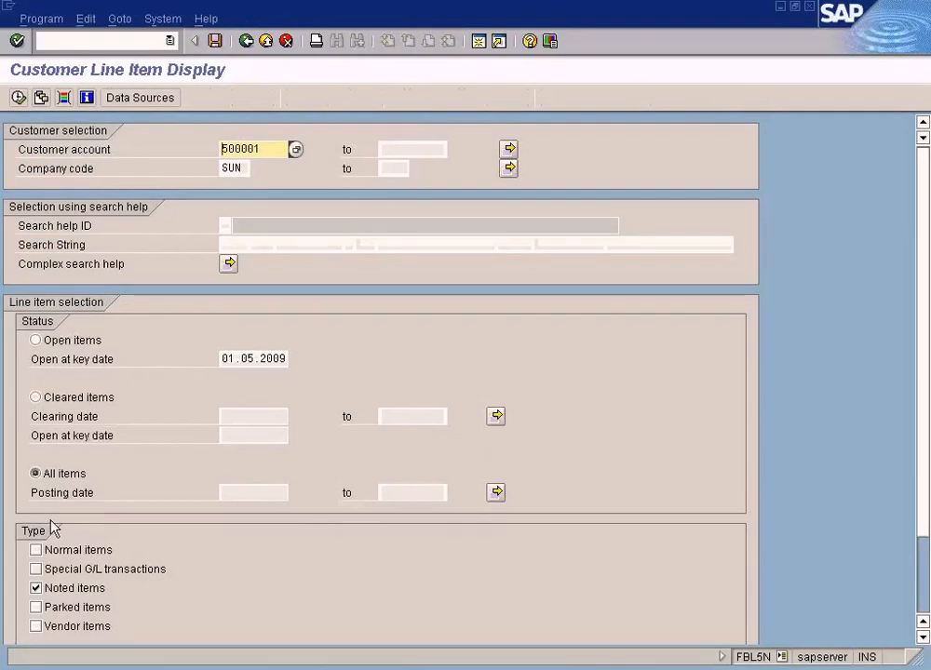
- Include normal items in the selection, list all items, and check the noted item's special G/L indicator and amount
left_click(36, 550)
left_click(19, 97)
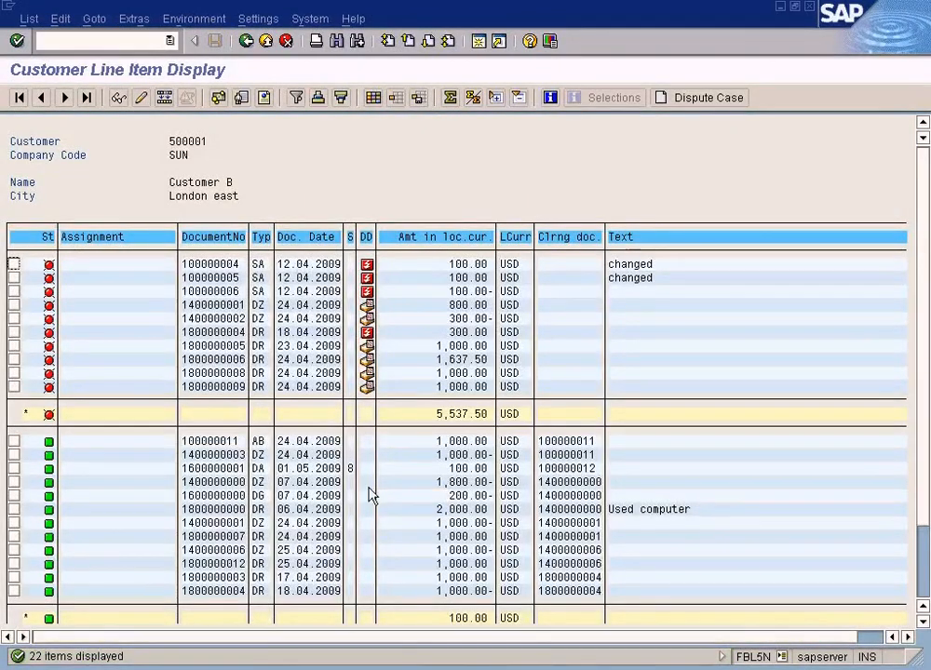
left_click(350, 468)
left_click(463, 468)
- Switch to the document display session and start transaction F-28 to post an incoming payment
left_click(100, 42)
left_click(369, 668)
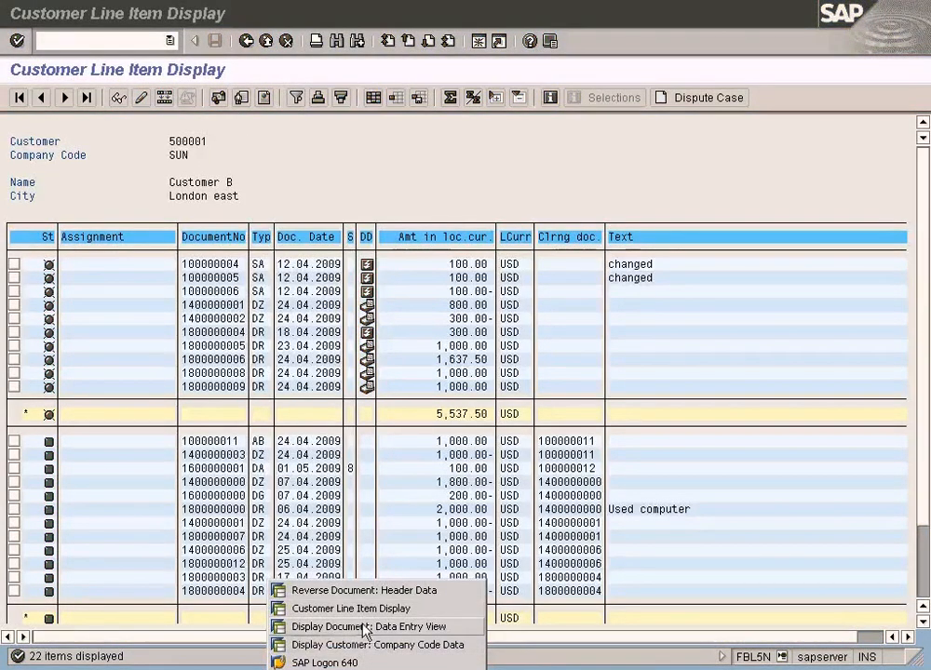
left_click(365, 631)
left_click(127, 19)
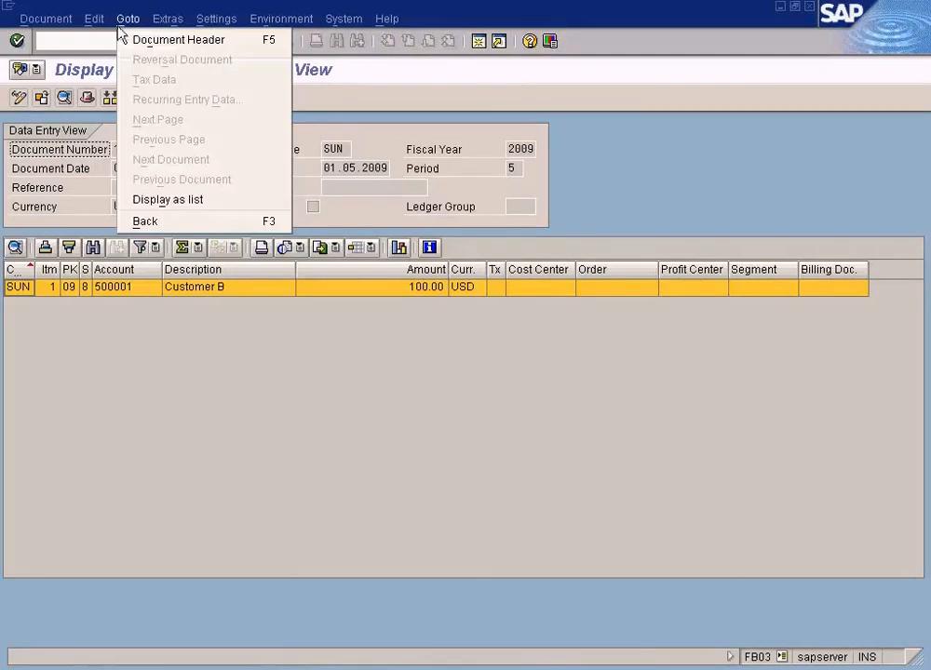
left_click(96, 41)
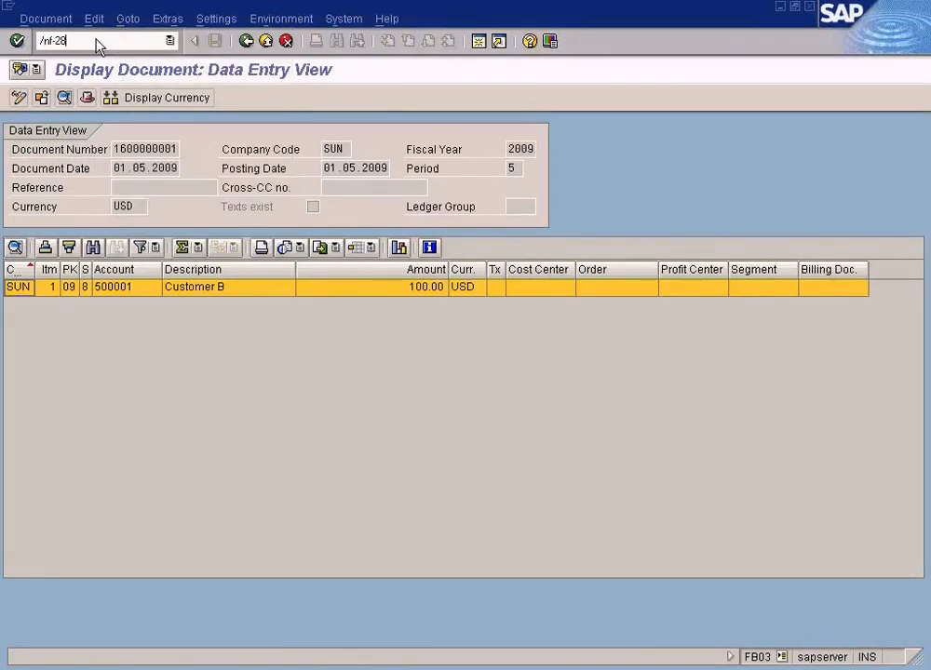
key("Return")
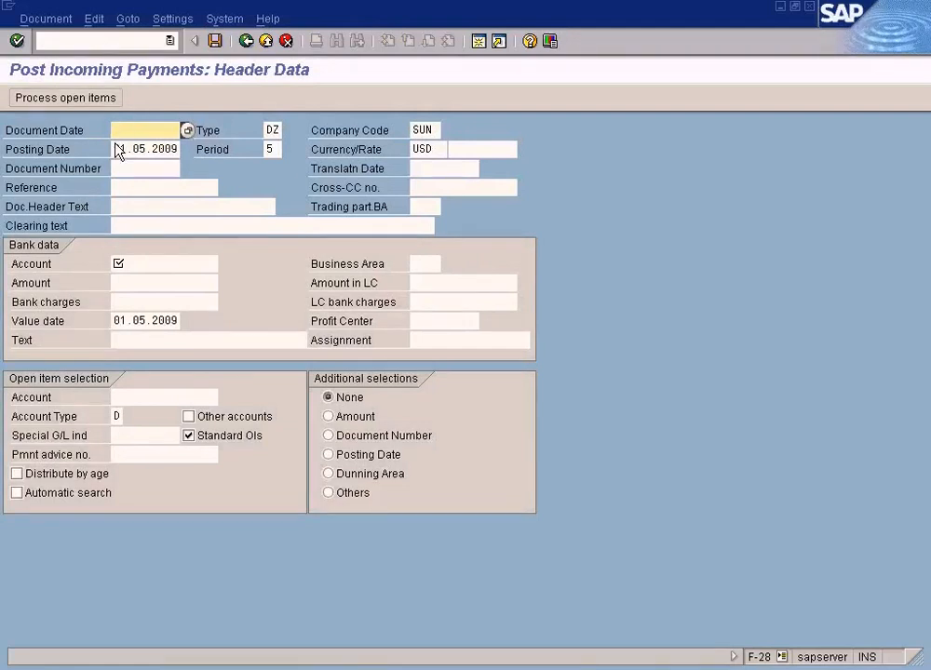
- Copy the posting date into the document date and change its day to make it 20.05.2009
left_click_drag(118, 152, 214, 154)
key("ctrl+c")
left_click(146, 136)
key("ctrl+v")
left_click(131, 265)
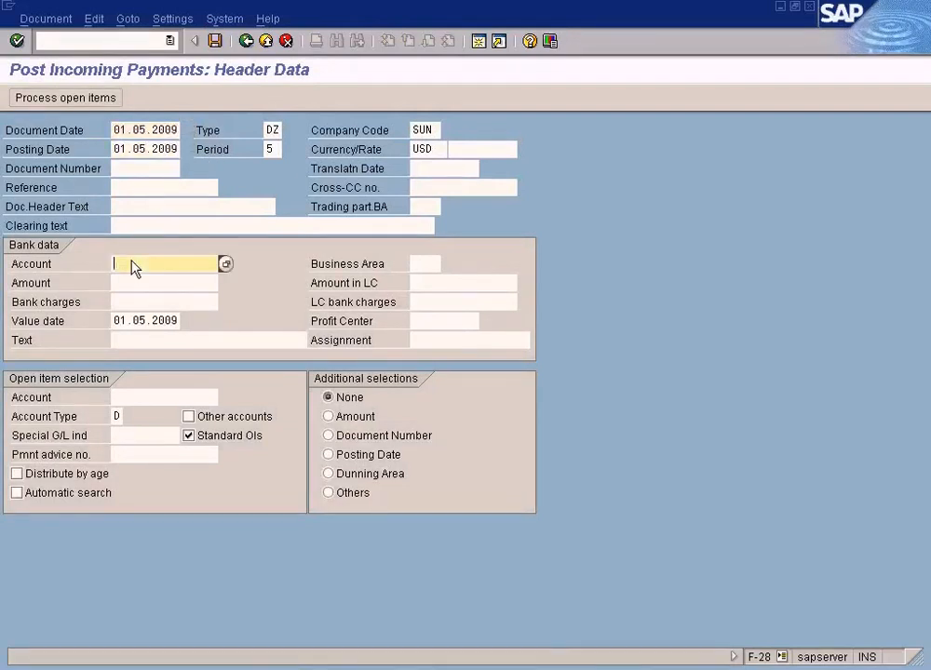
left_click(116, 130)
key("Delete")
key("Delete")
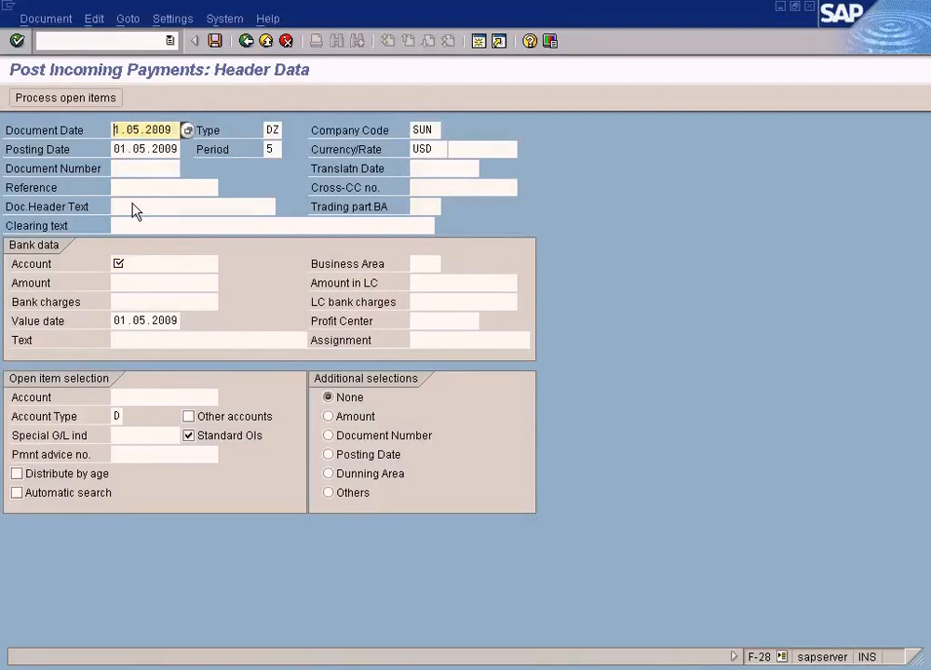
type("20")
- Copy the document date 20.05.2009 into the posting date
key("Home")
key("shift+End")
key("ctrl+c")
key("Tab")
key("Tab")
key("Tab")
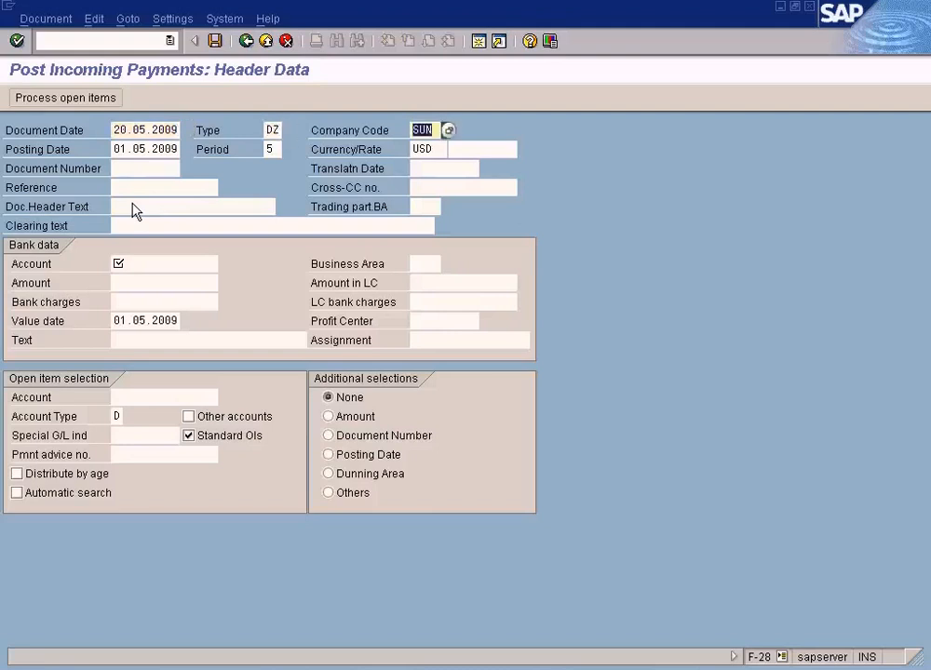
key("ctrl+v")
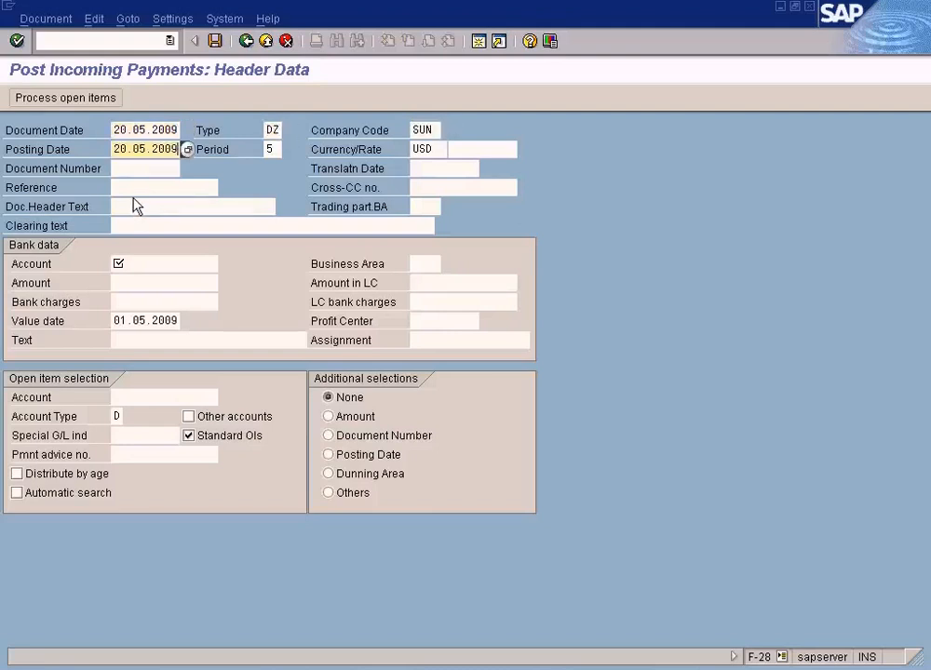
- Look up the bank's G/L account in company code SUN and set the payment amount to 100
left_click(140, 265)
left_click(226, 264)
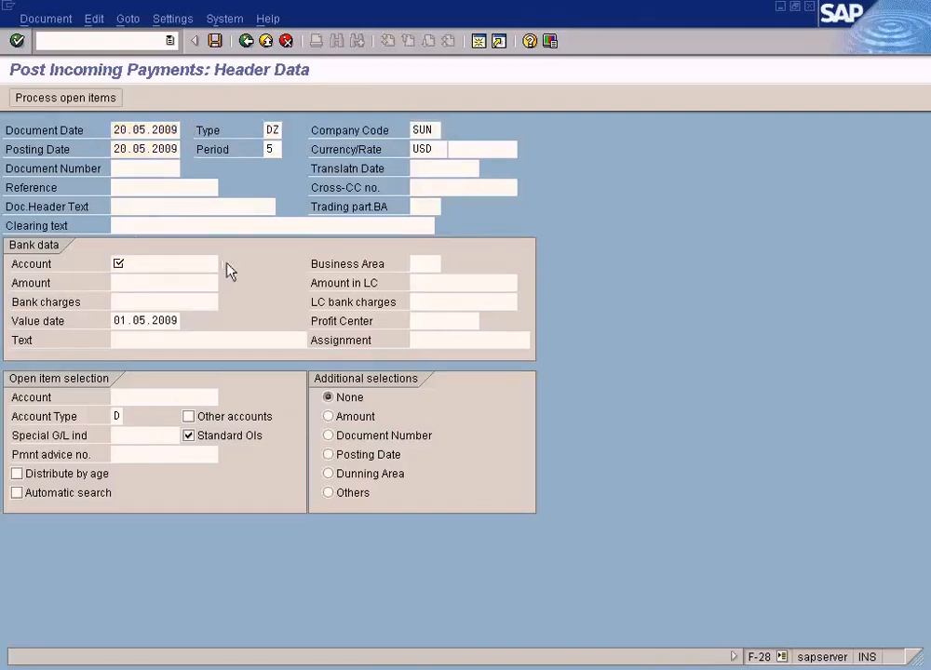
left_click(96, 389)
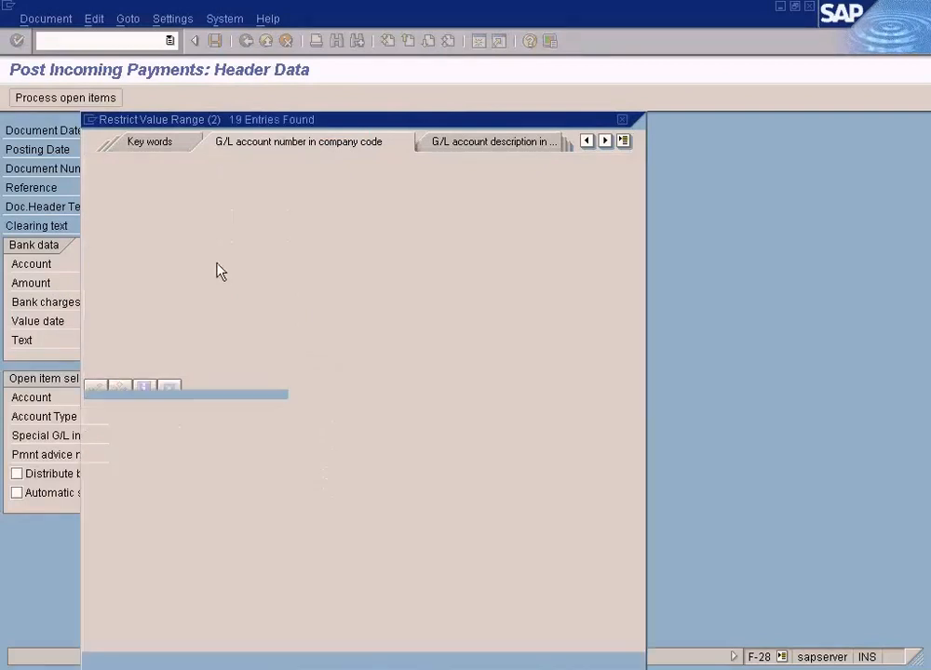
double_click(216, 150)
left_click(162, 290)
type("100")
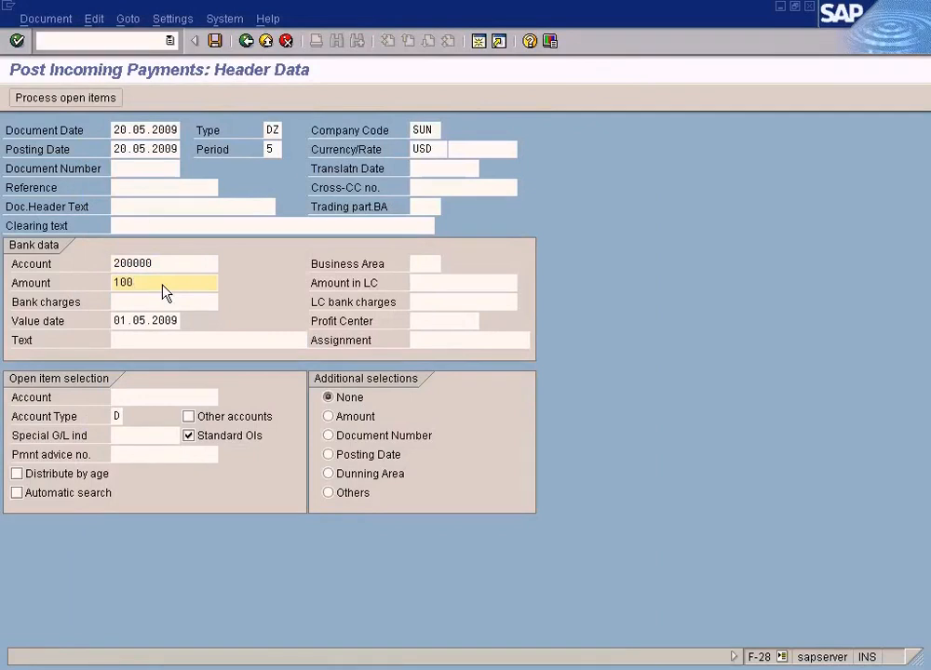
- Select Customer B from the customers in company code SUN as the open item selection account
left_click(141, 395)
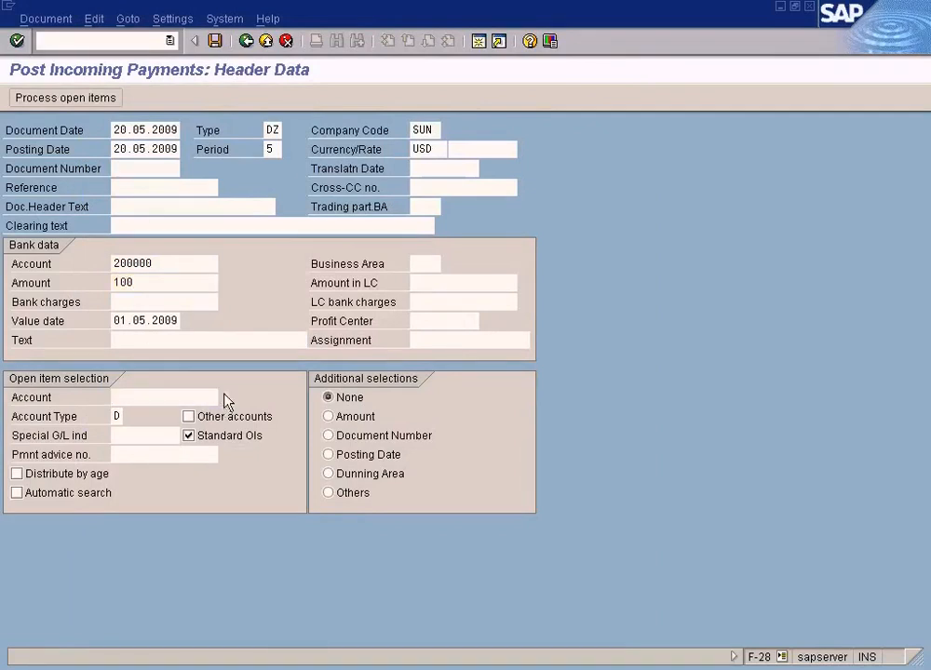
left_click(226, 398)
left_click(94, 521)
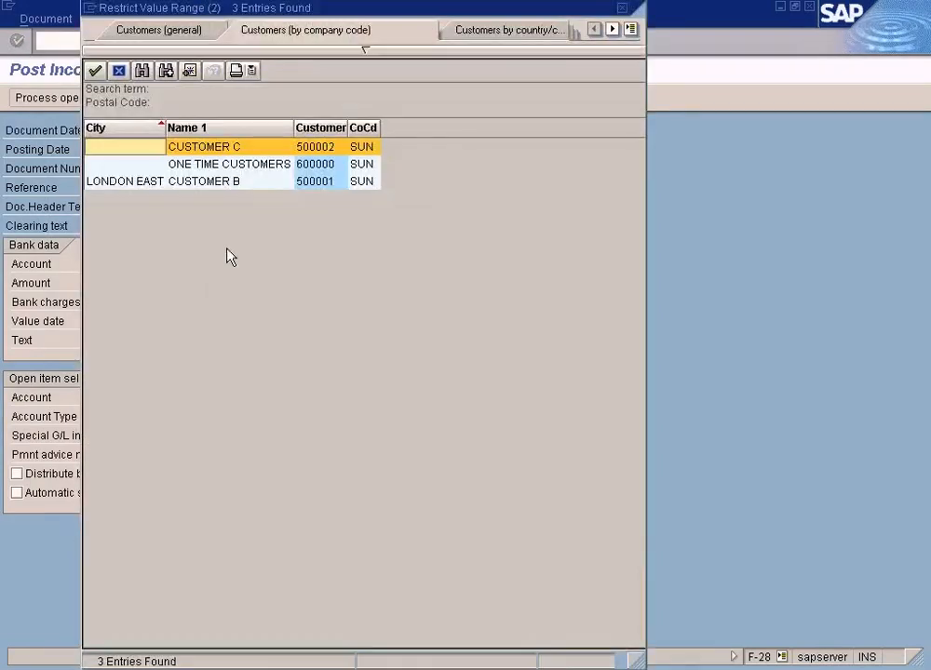
double_click(308, 181)
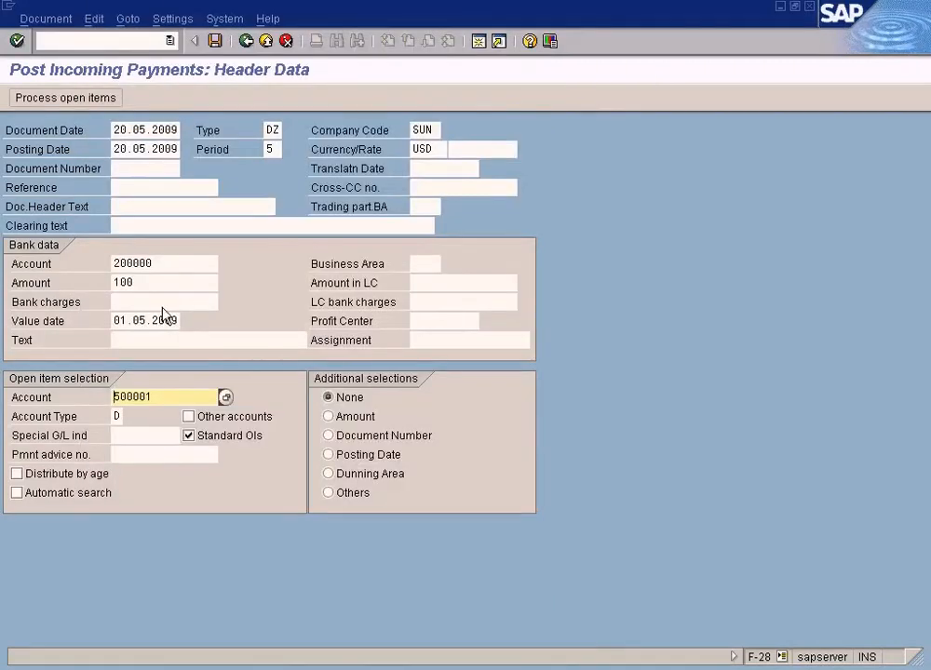
left_click(163, 304)
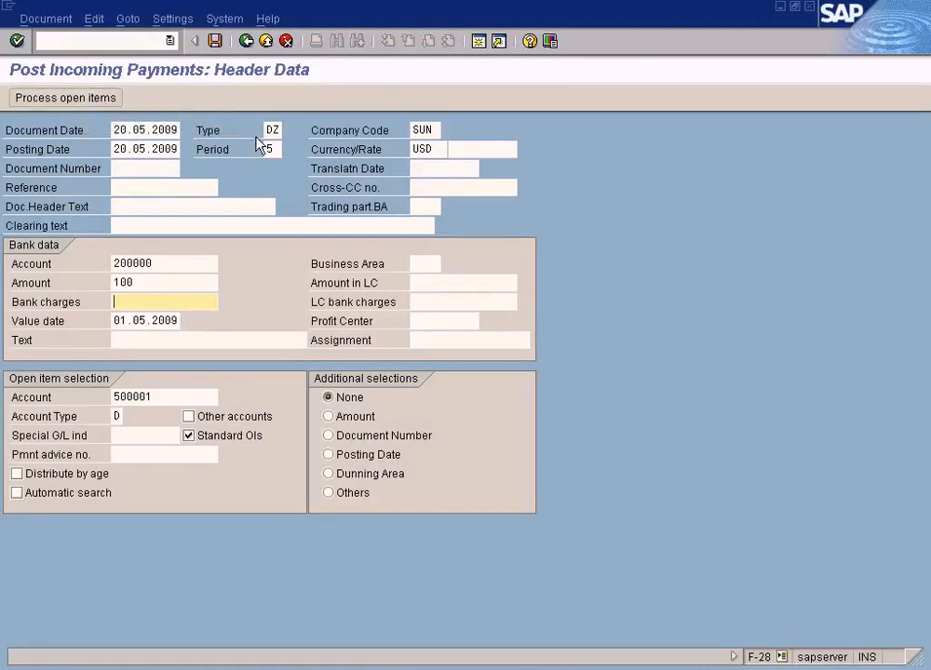
- Switch to Paint to review the date on the cheque and the diagram of the post-dated cheque posting process
key("alt+Tab")
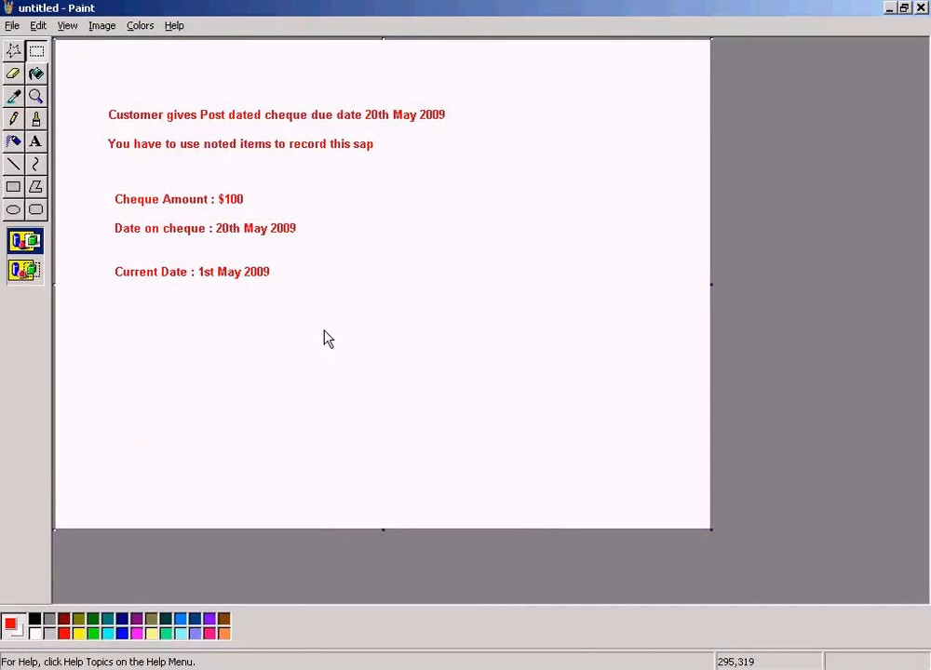
left_click_drag(104, 219, 338, 243)
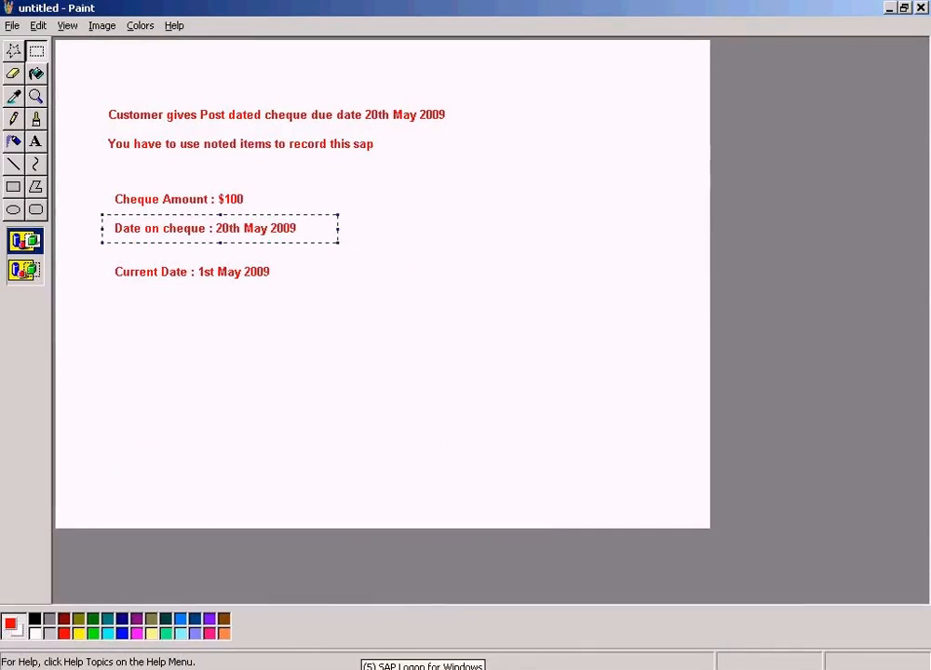
left_click(394, 403)
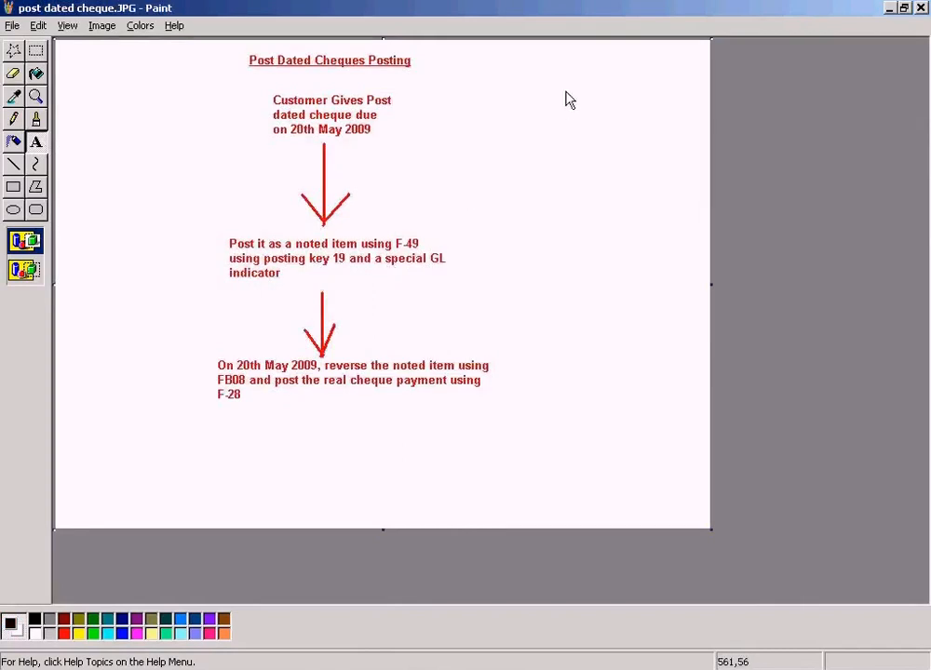
left_click(566, 95)
left_click(77, 84)
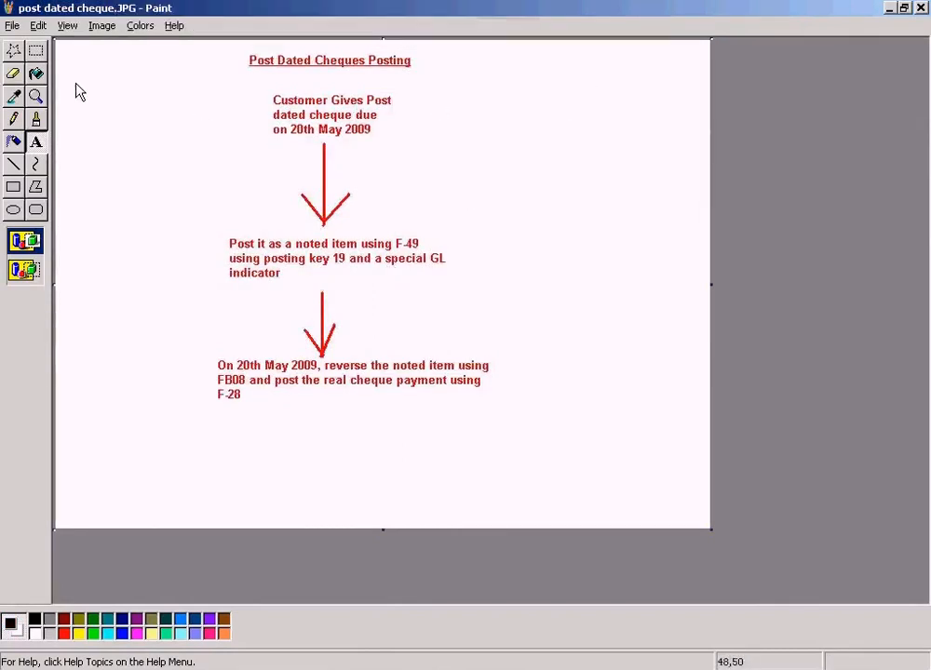
left_click(38, 50)
left_click_drag(233, 44, 450, 72)
left_click_drag(266, 83, 416, 144)
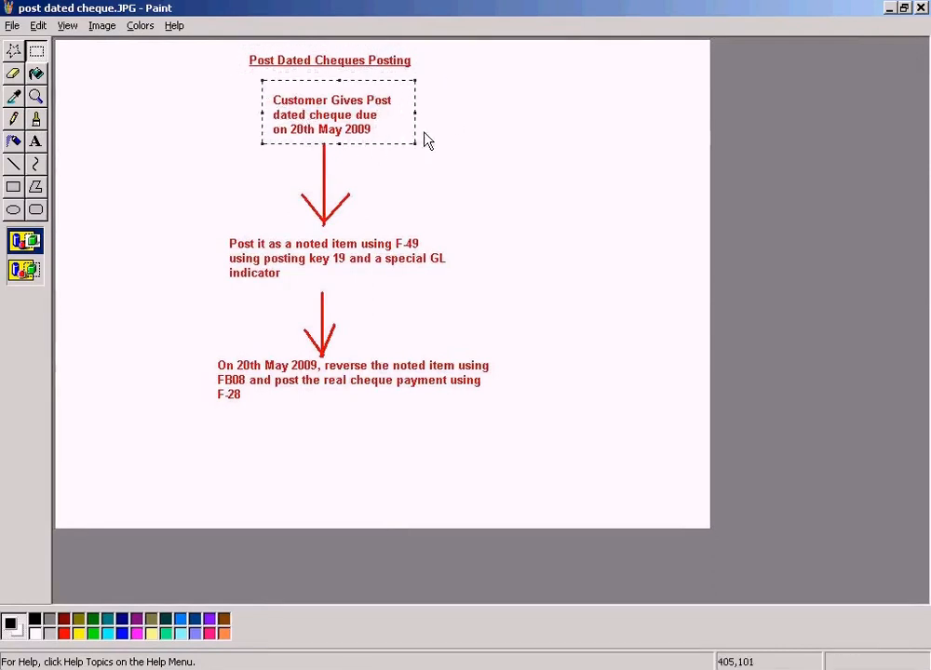
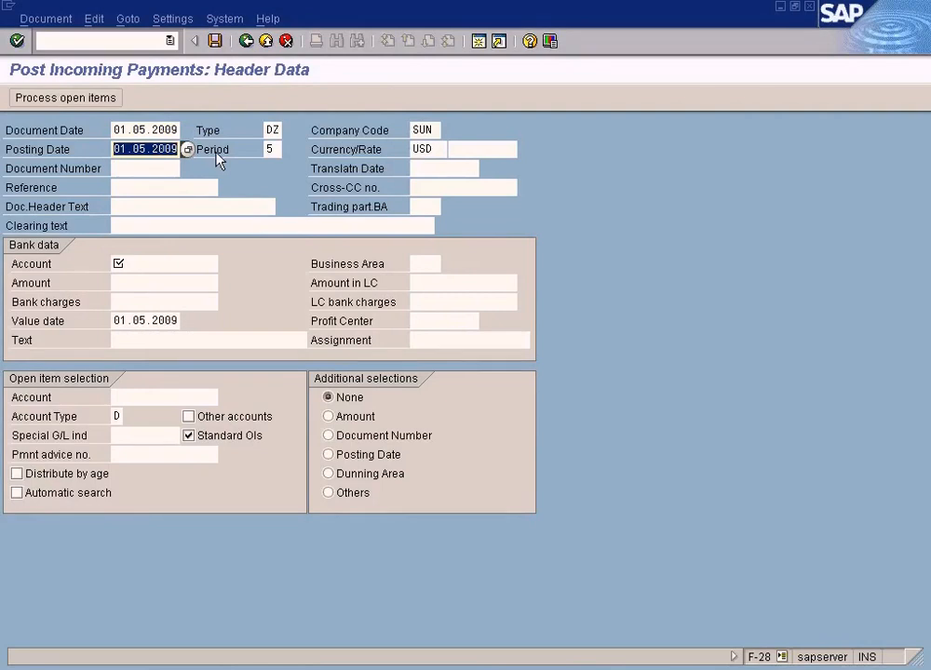
- Set the posting date of the incoming payment to 20.05.2009
type("20.")
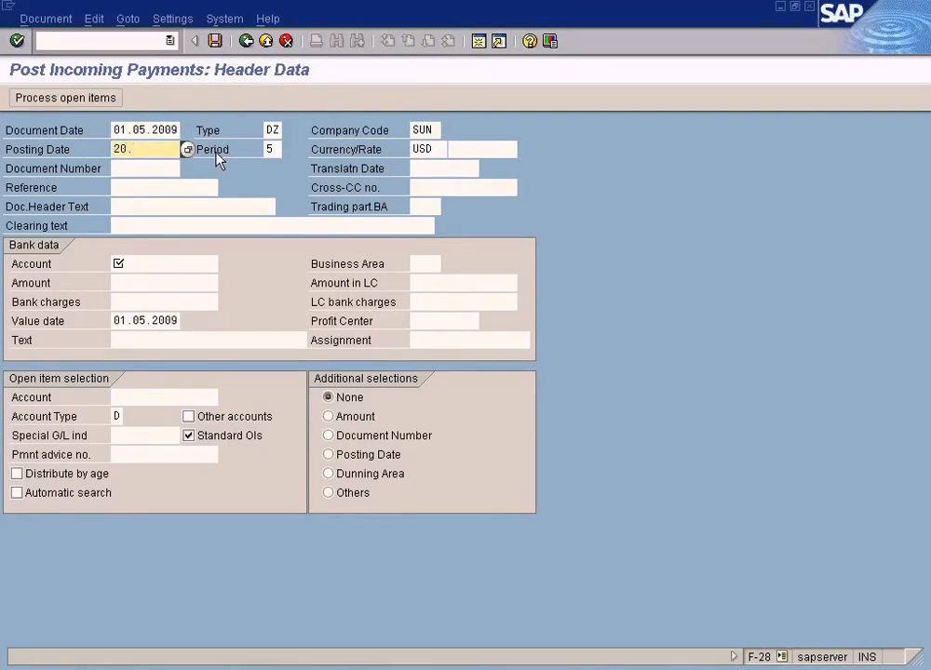
type("05.2009")
left_click(152, 266)
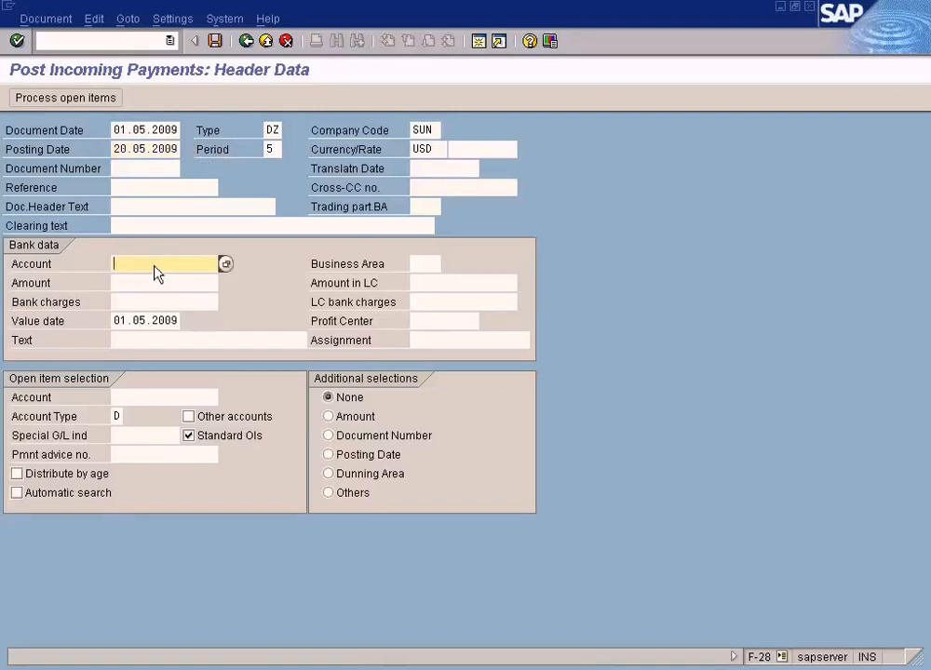
left_click(130, 284)
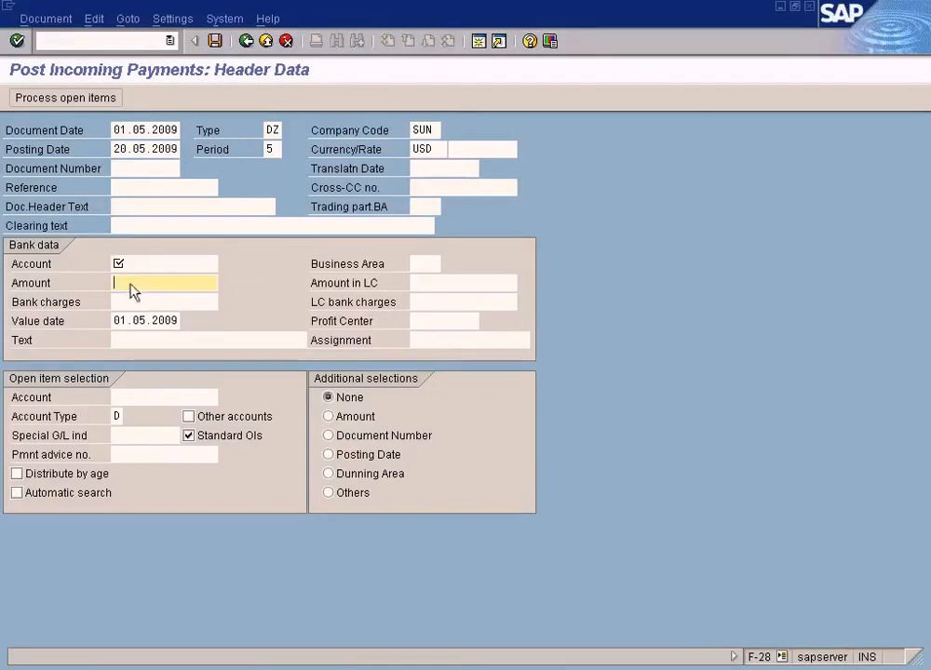
left_click(129, 398)
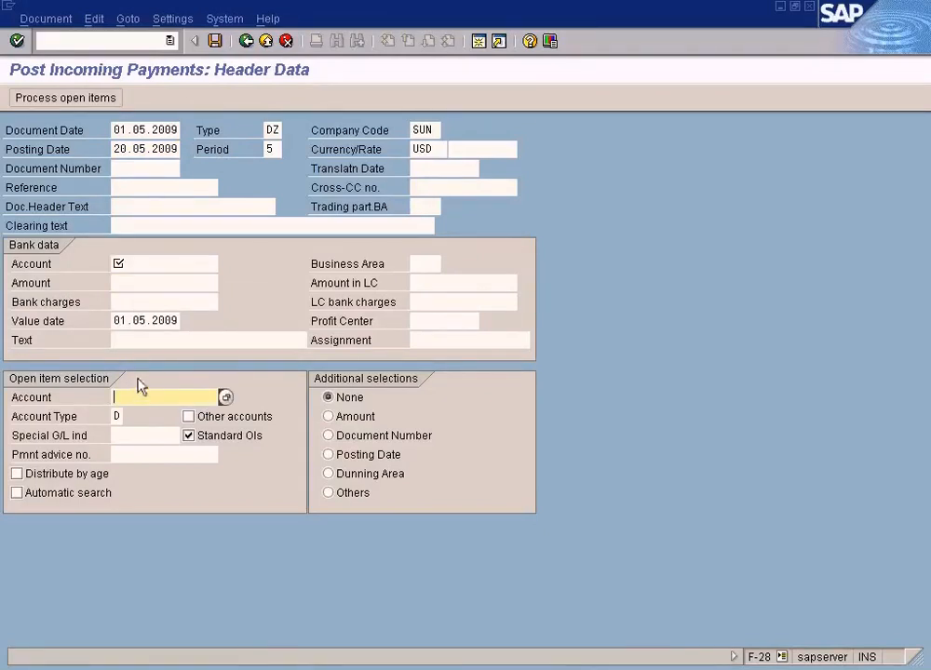
left_click(160, 293)
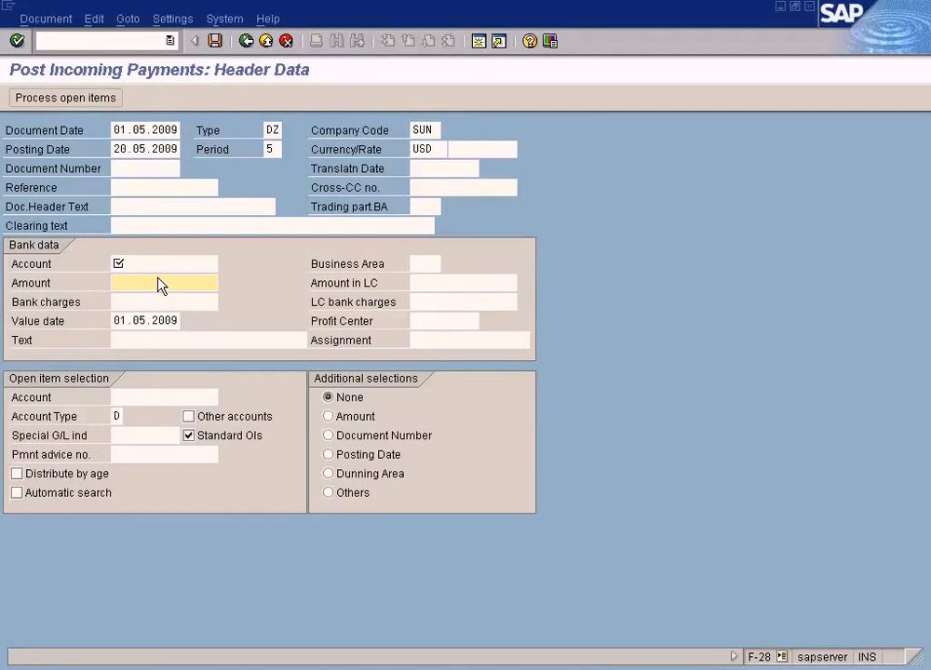
left_click(135, 153)
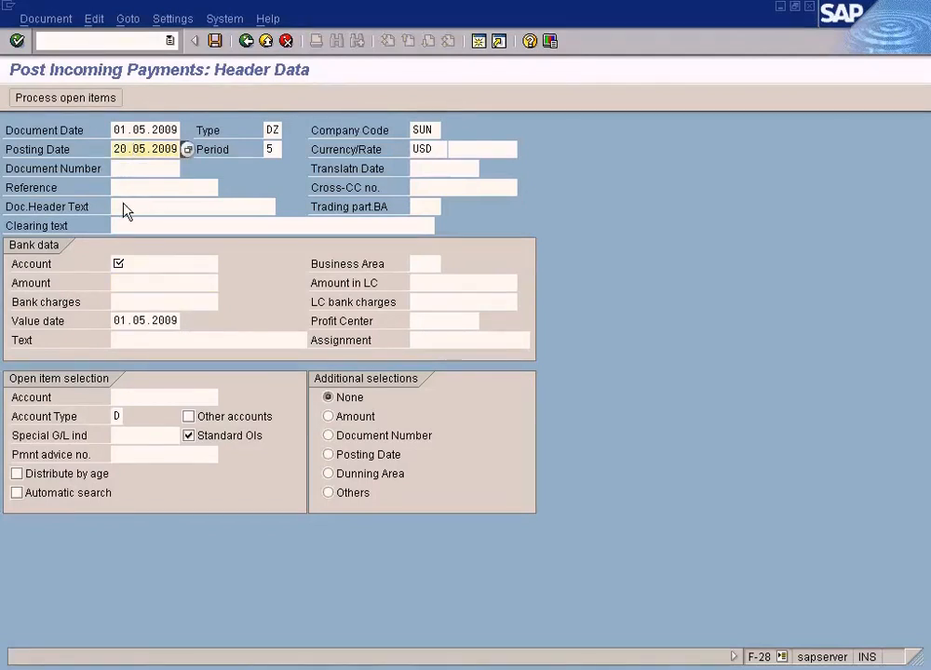
left_click_drag(114, 150, 198, 158)
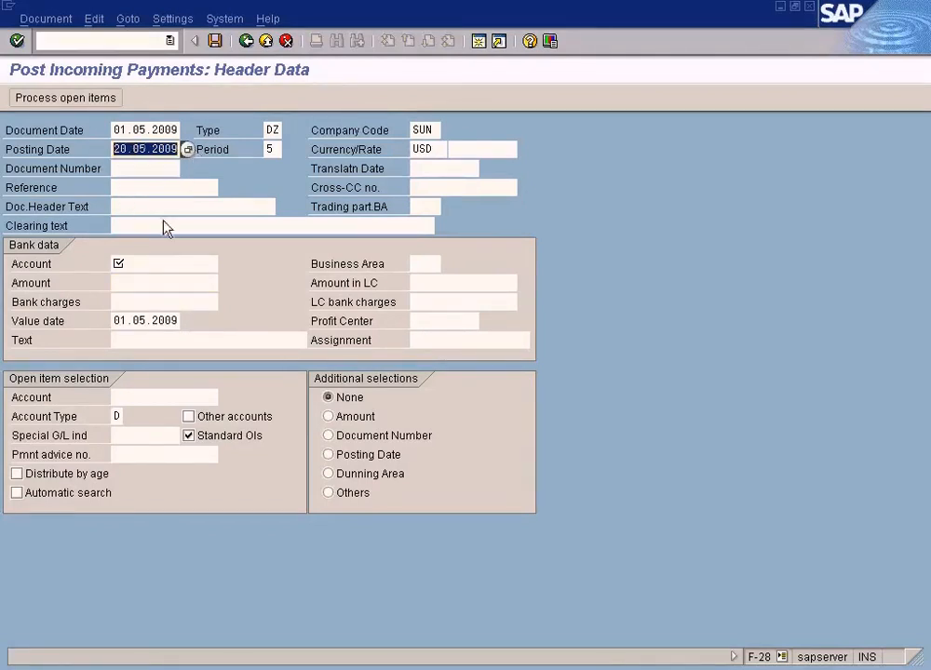
left_click(135, 169)
left_click_drag(114, 149, 220, 154)
left_click(183, 285)
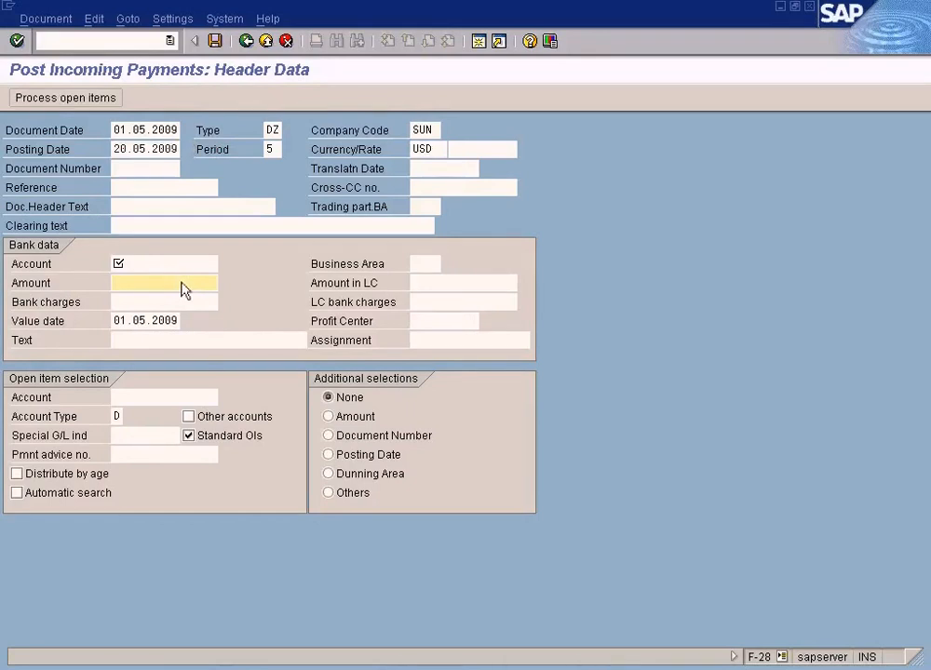
left_click_drag(115, 150, 202, 153)
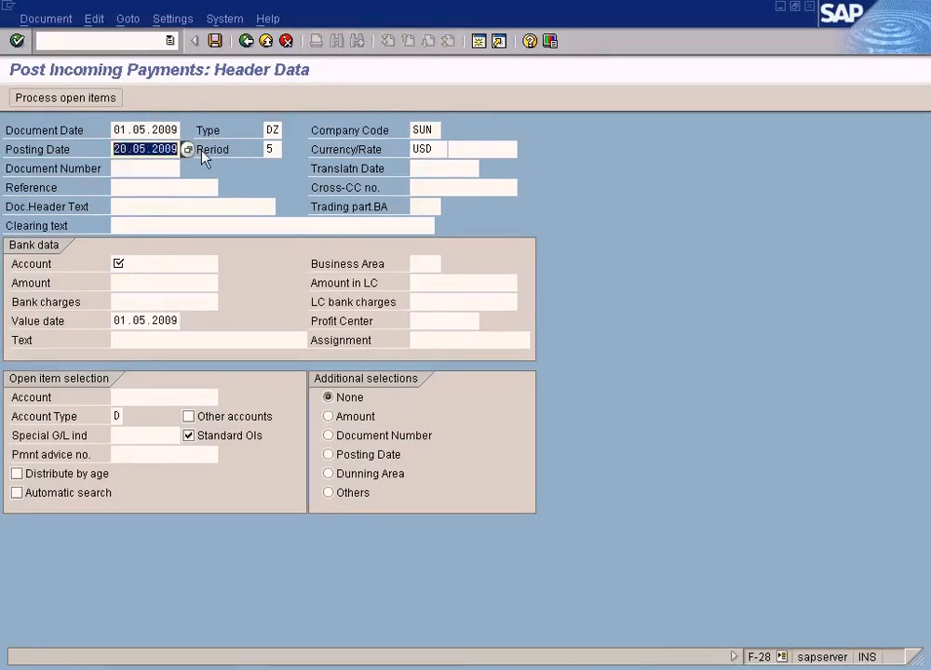
left_click(130, 151)
left_click(273, 150)
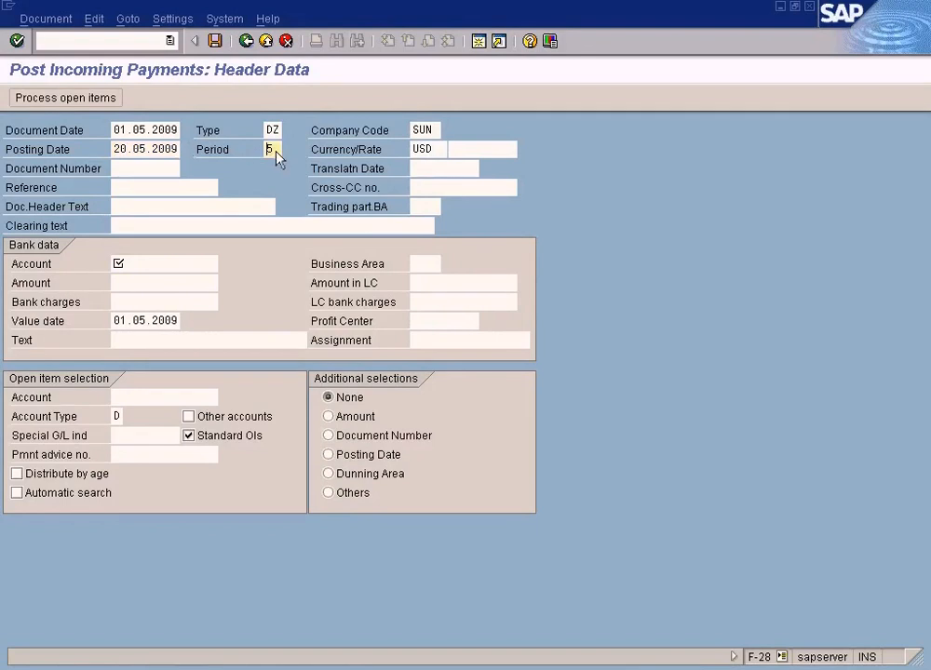
left_click(126, 155)
- Pick the bank's G/L account from the accounts in company code SUN and set the payment amount to 100
left_click(147, 266)
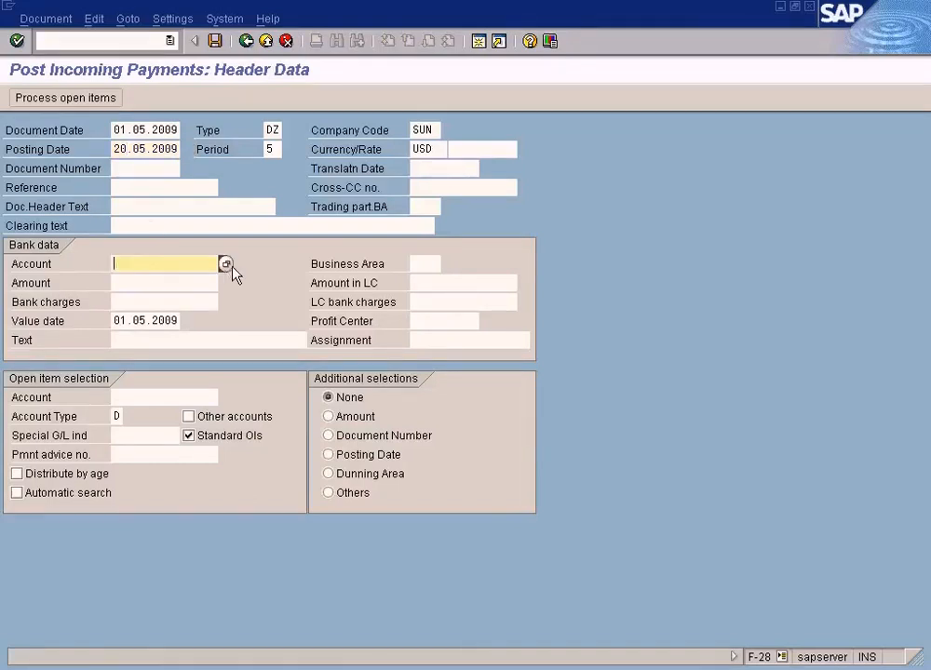
left_click(226, 264)
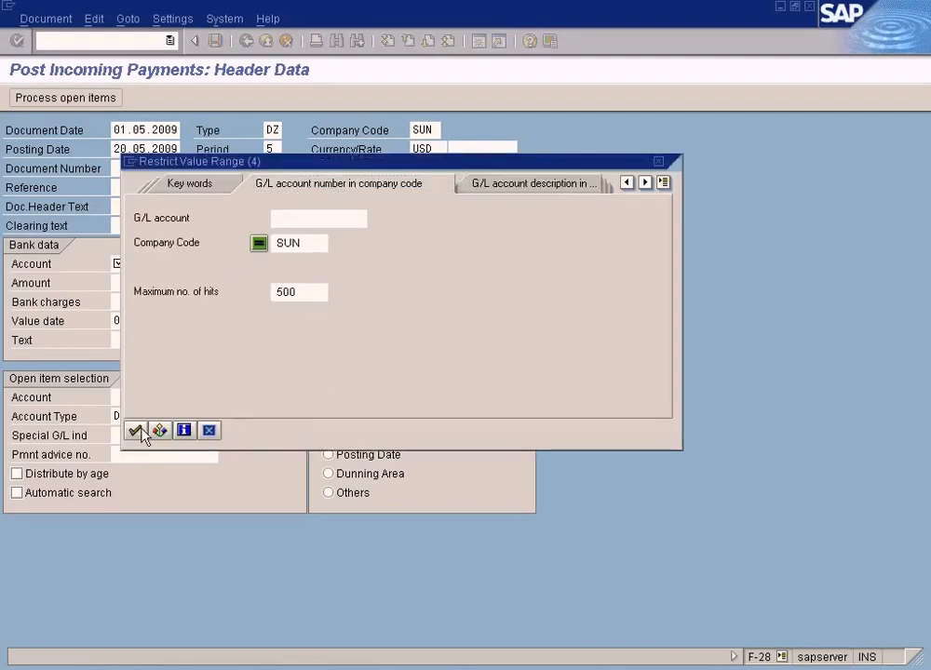
key("Return")
left_click(257, 147)
double_click(257, 149)
left_click(173, 288)
type("200")
key("BackSpace")
key("BackSpace")
key("BackSpace")
type("100")
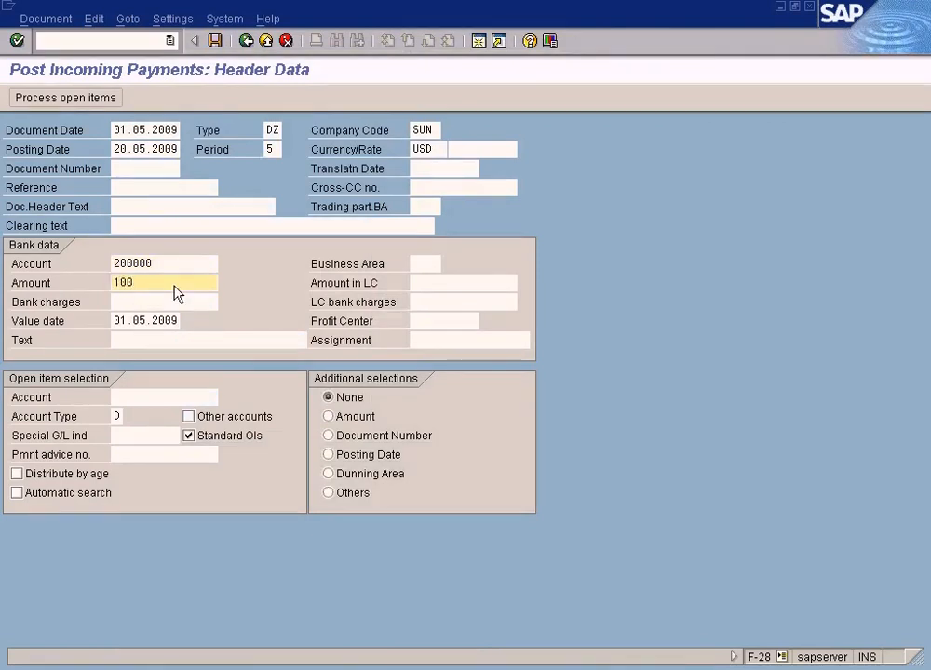
- Choose Customer B from the company code SUN customer list for the open item selection of the incoming payment
left_click(177, 399)
left_click(225, 397)
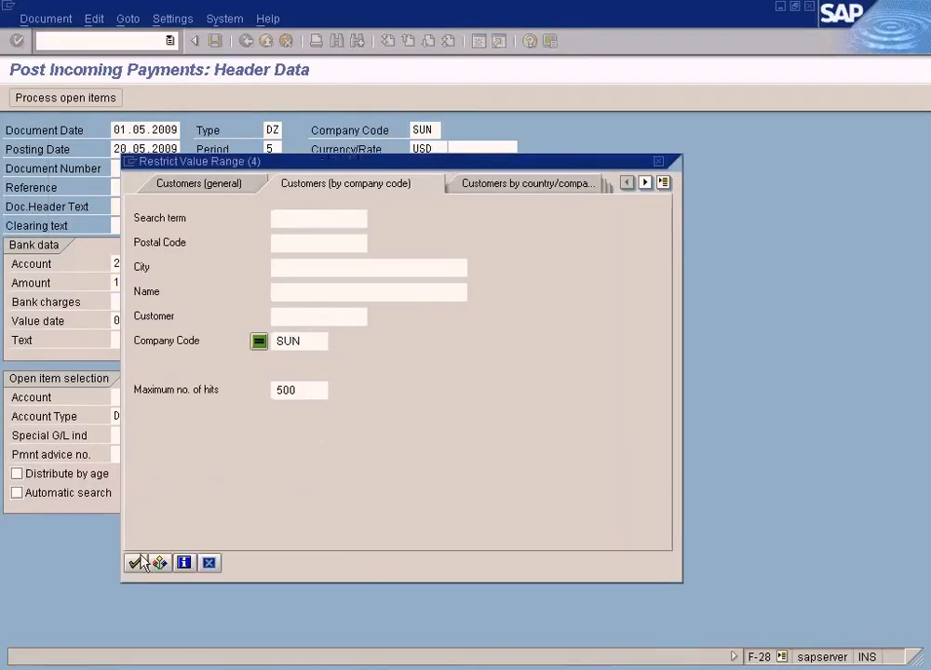
left_click(141, 559)
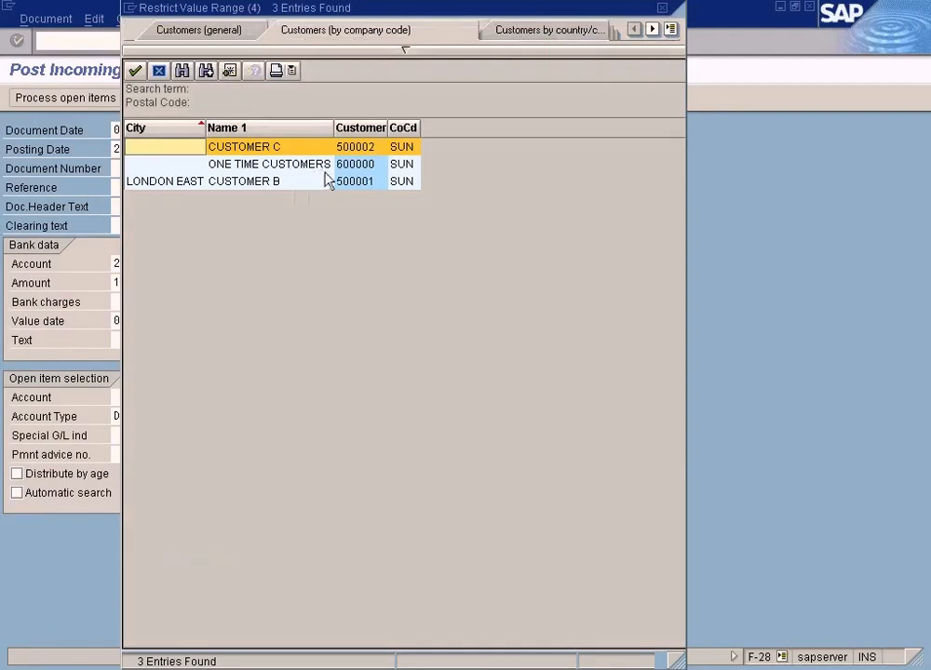
left_click(327, 181)
double_click(328, 182)
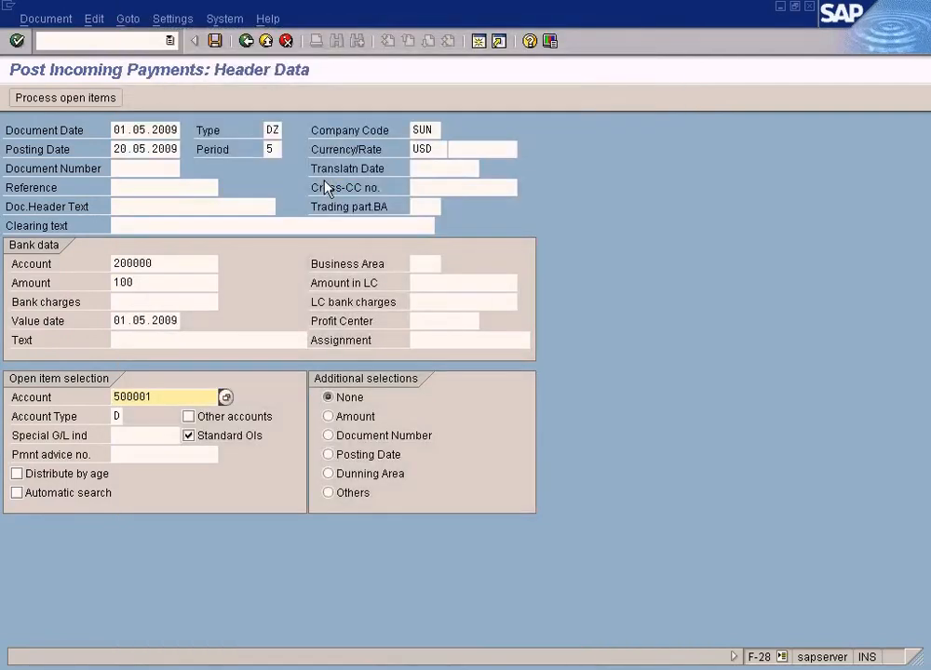
- Try to post the payment, set the Cash In Bank line item's due date to 20.05.2009, and return to the document overview
left_click(216, 41)
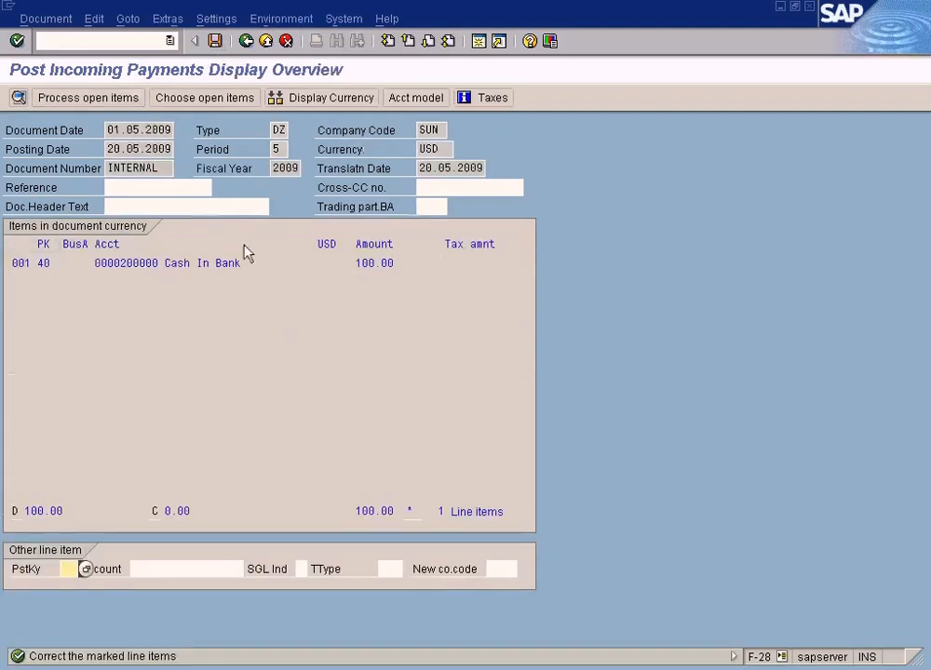
double_click(228, 270)
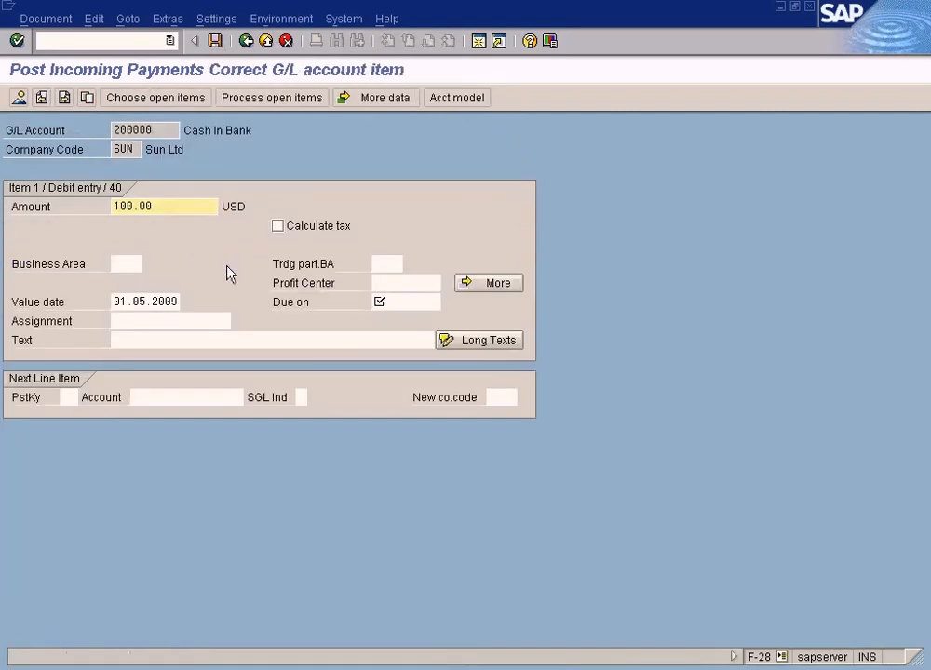
left_click(398, 305)
type("20.0")
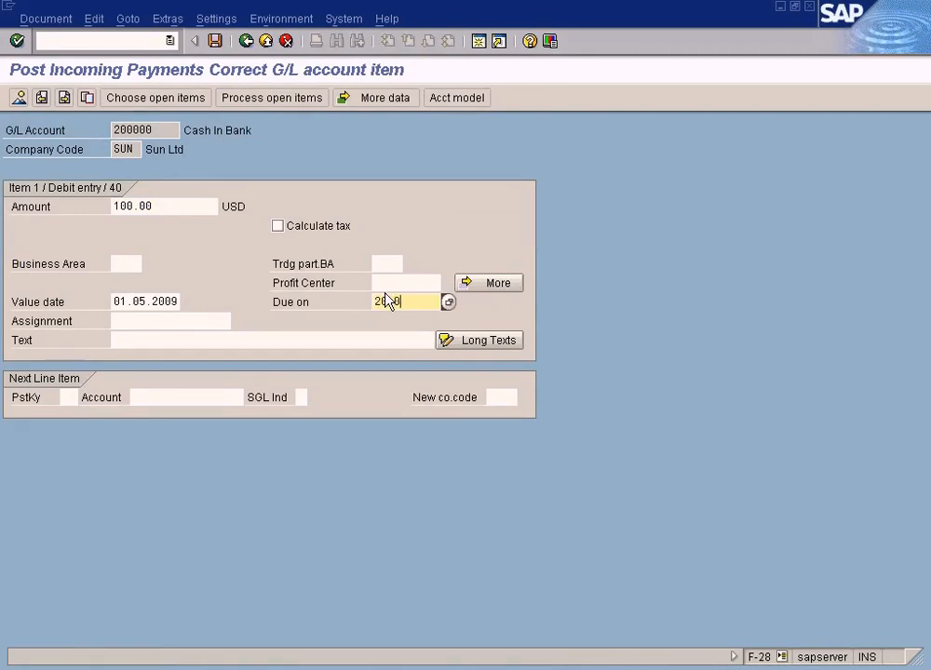
type("5.2009")
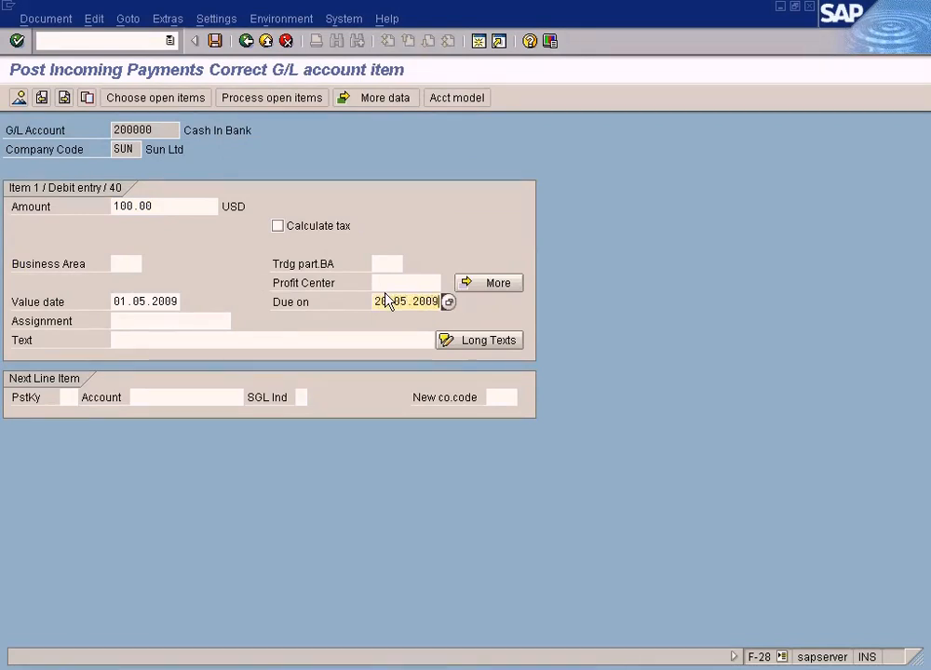
left_click_drag(375, 303, 456, 306)
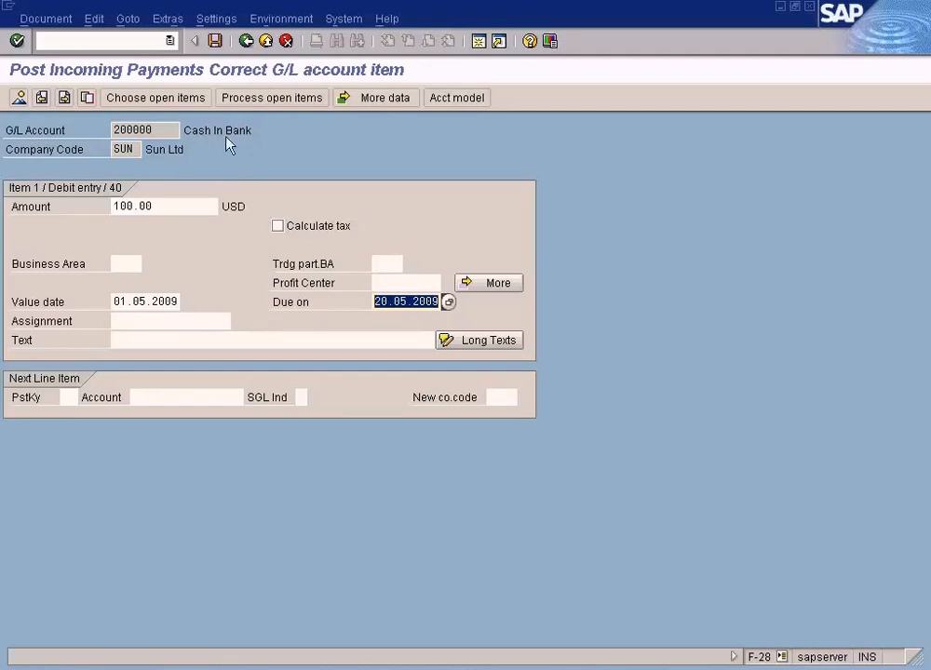
left_click(19, 97)
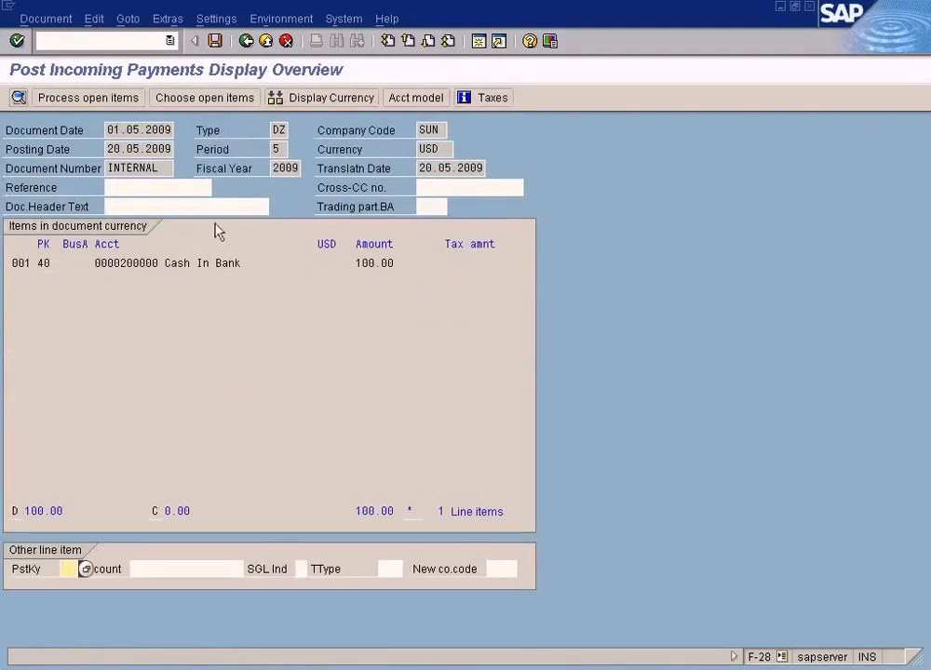
- Open Customer B's open items for processing and clear the cash discount amount and percentage of the last 1,000.00 item
left_click(131, 98)
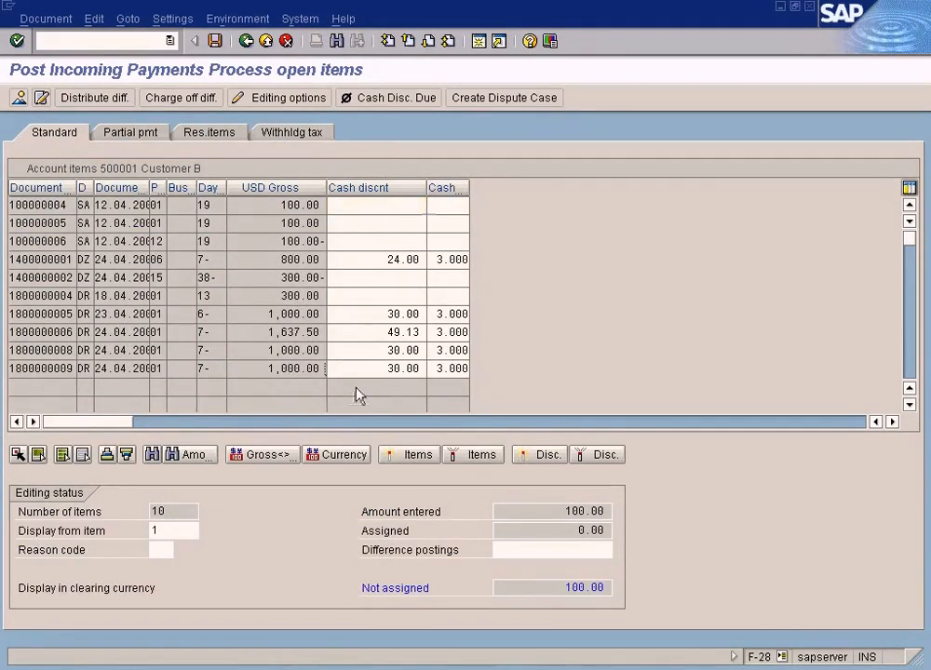
double_click(382, 369)
key("Delete")
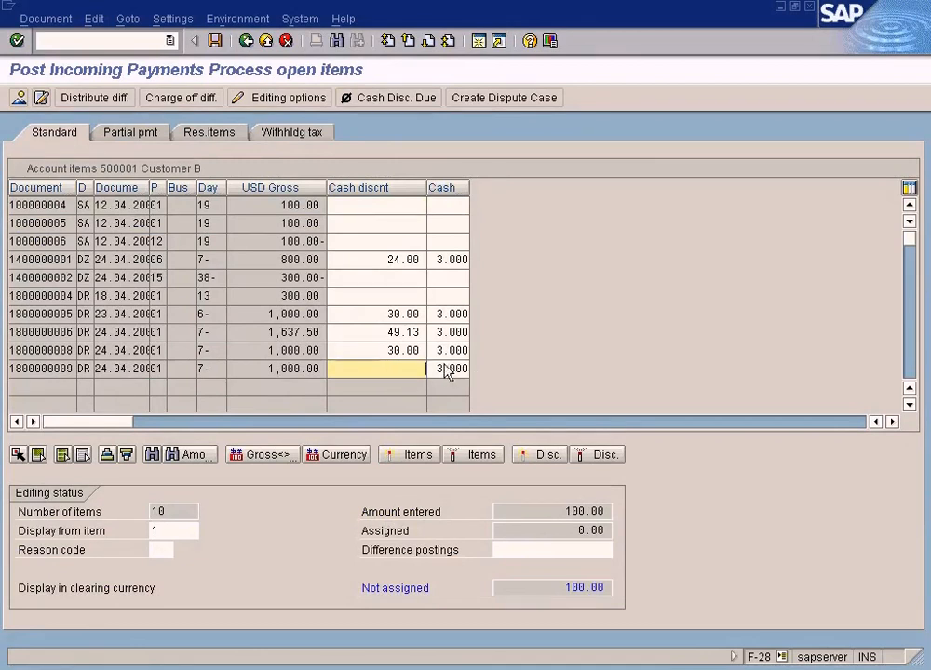
double_click(447, 369)
key("Delete")
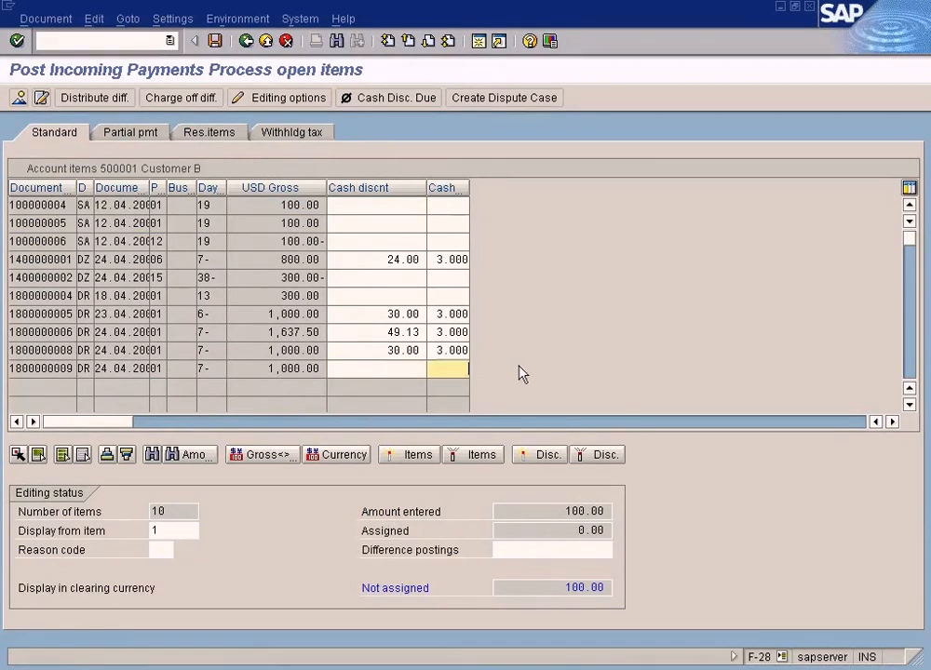
- Assign the last 1,000.00 item with a partial payment amount of 100 and post the incoming payment
double_click(301, 369)
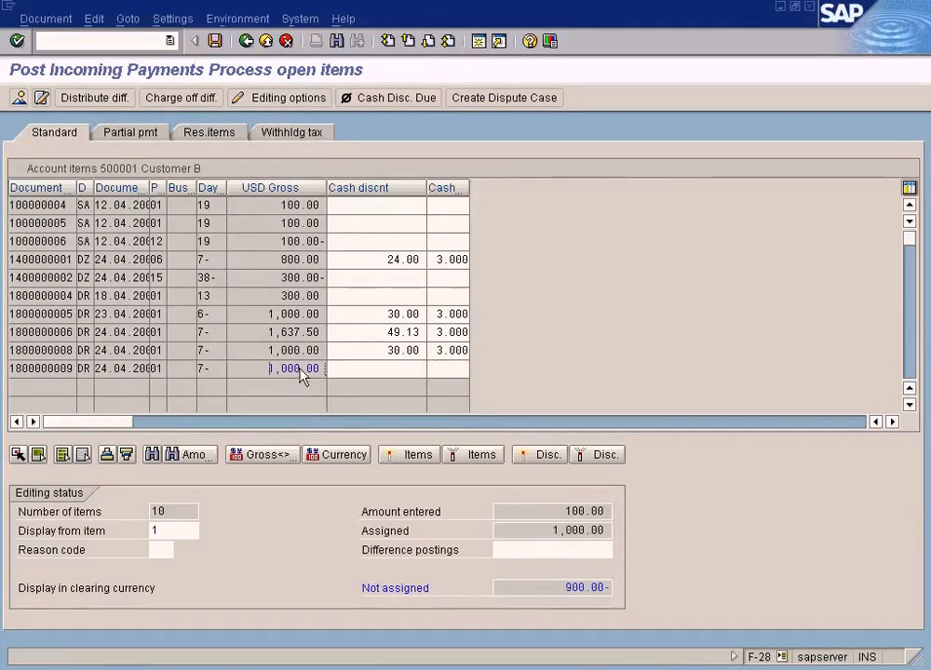
left_click(154, 137)
double_click(367, 370)
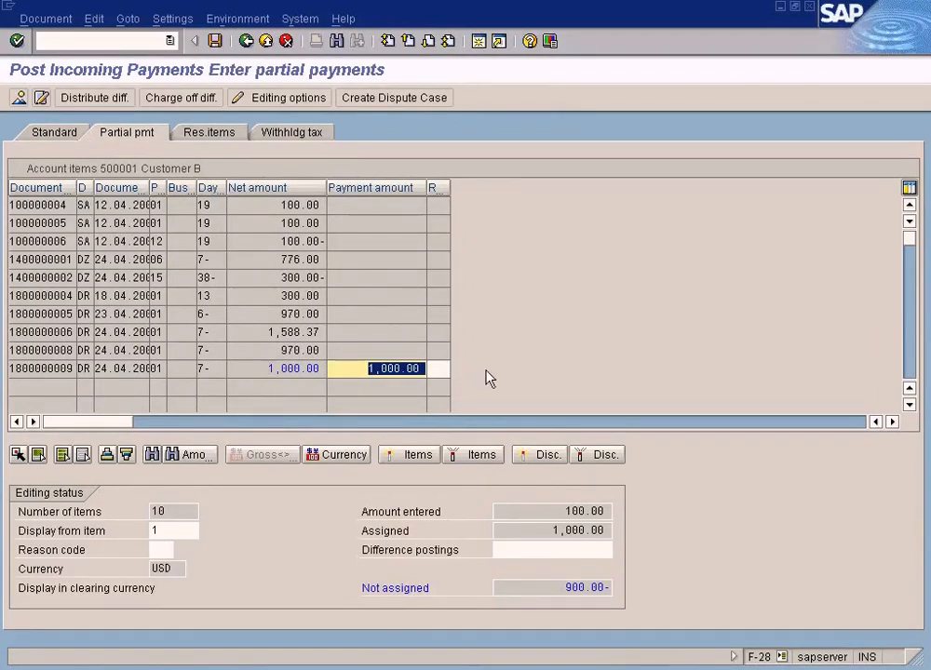
type("100")
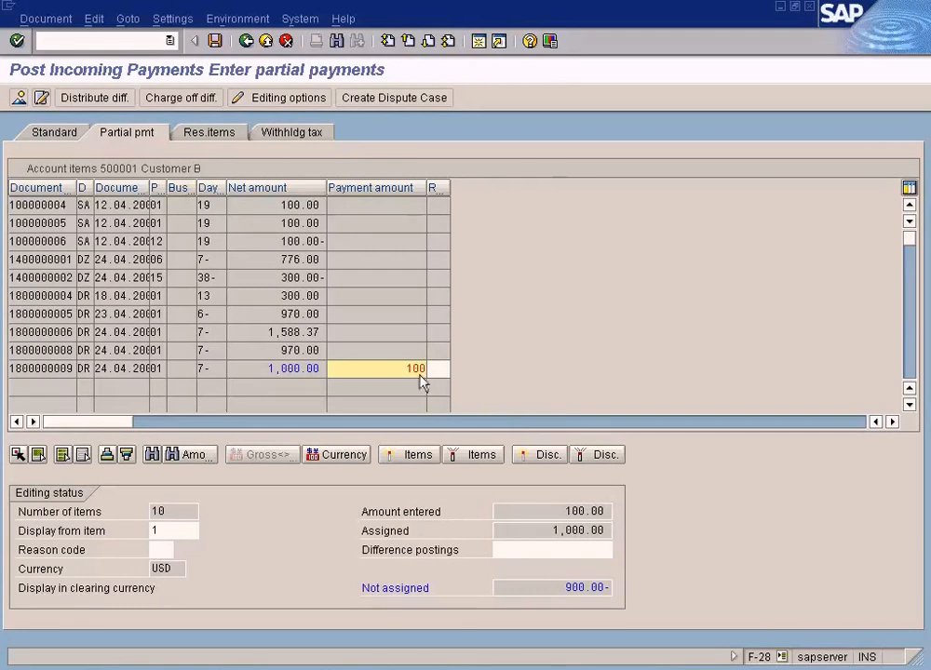
left_click(213, 41)
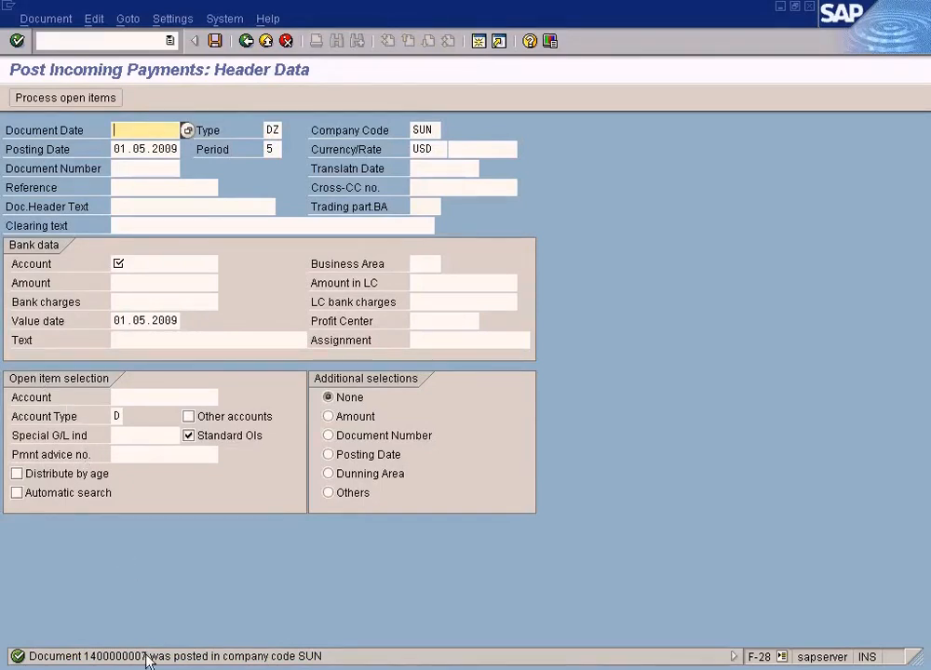
- Switch to the customer line item display session, return to its selection screen and exclude noted items
left_click(381, 666)
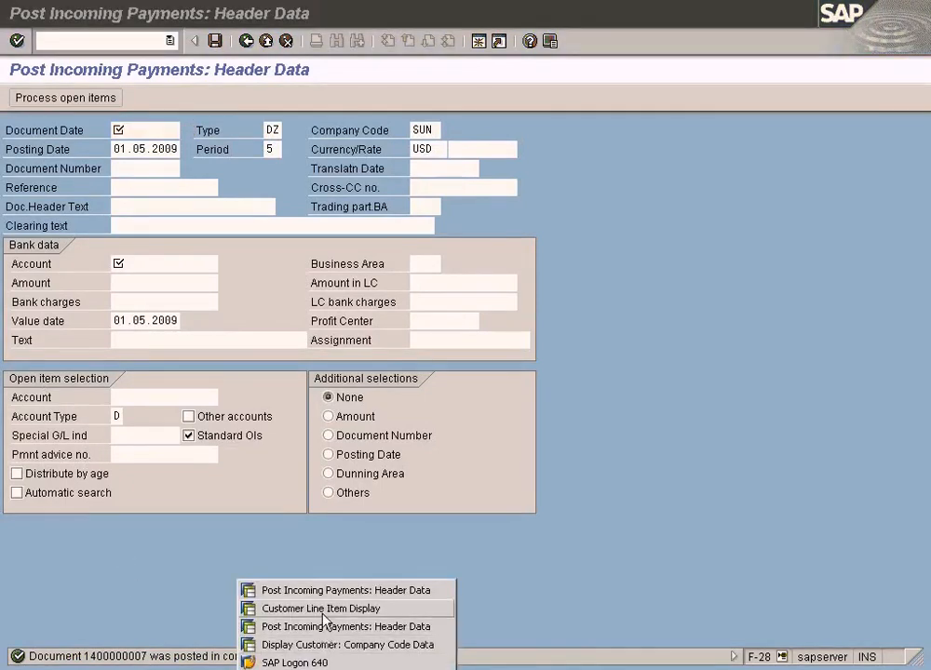
left_click(315, 608)
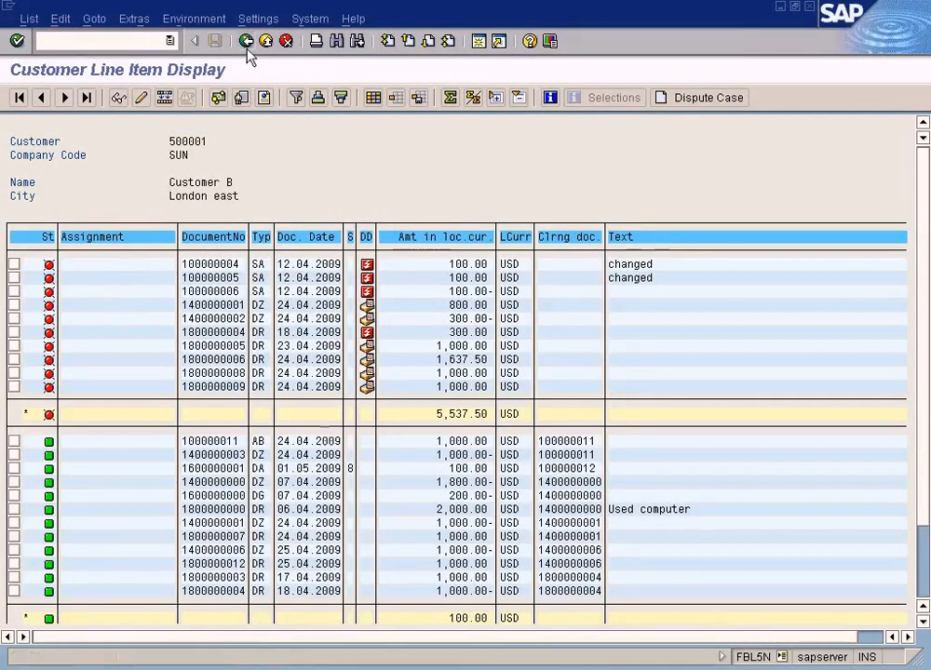
left_click(246, 42)
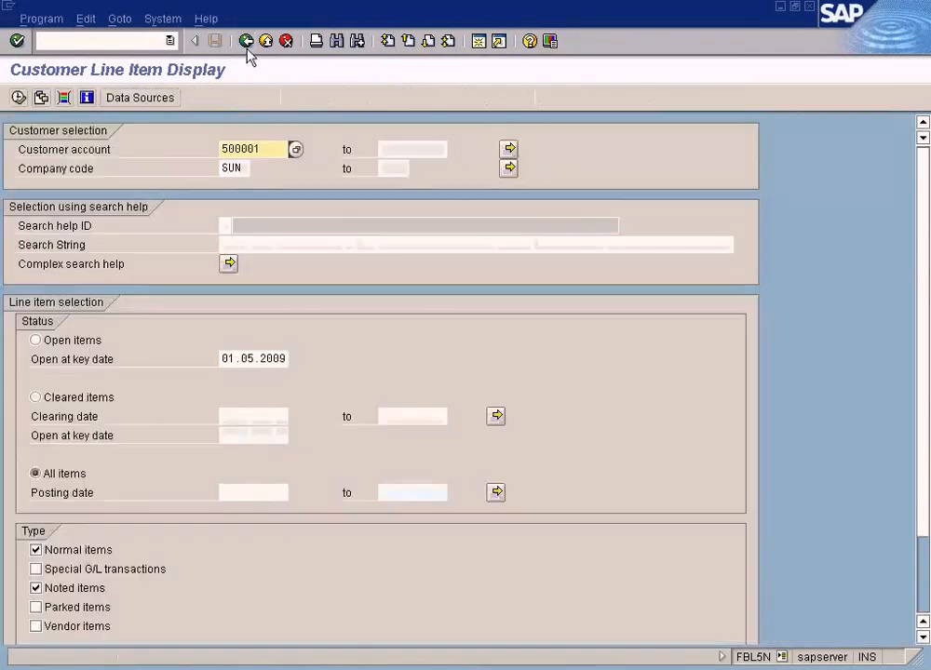
left_click(43, 589)
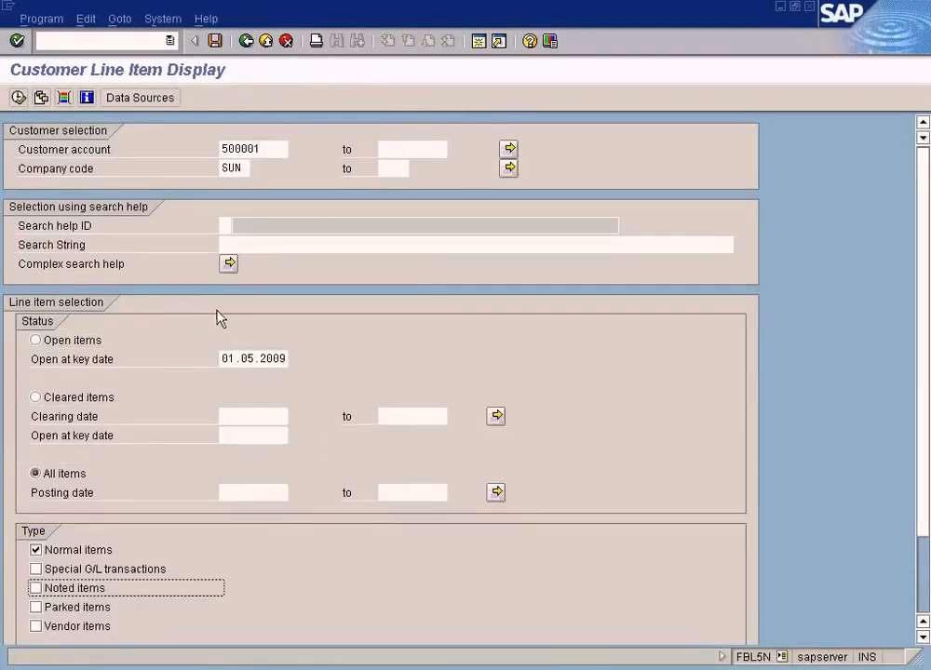
- In the customer display session, run transaction FB03 for the newly posted payment document and review its posting date
left_click(337, 668)
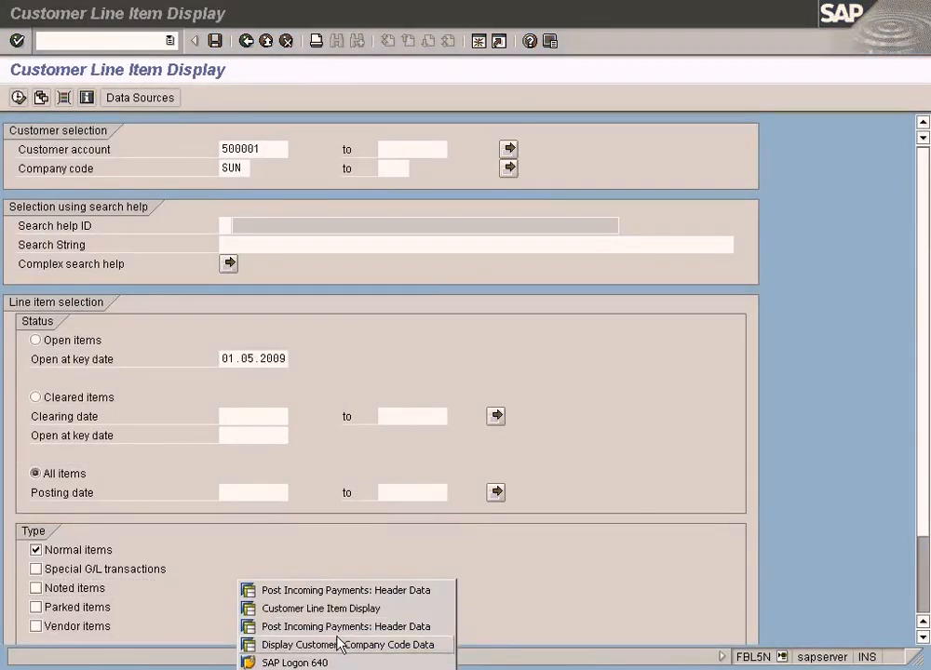
left_click(340, 645)
key("ctrl+slash")
type("/nfb03")
key("Return")
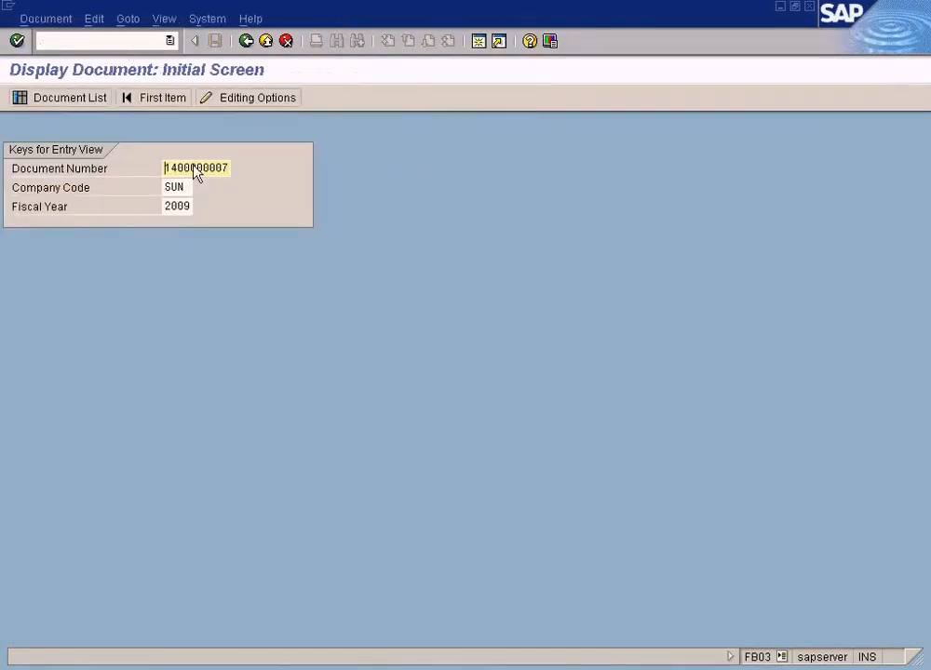
key("Return")
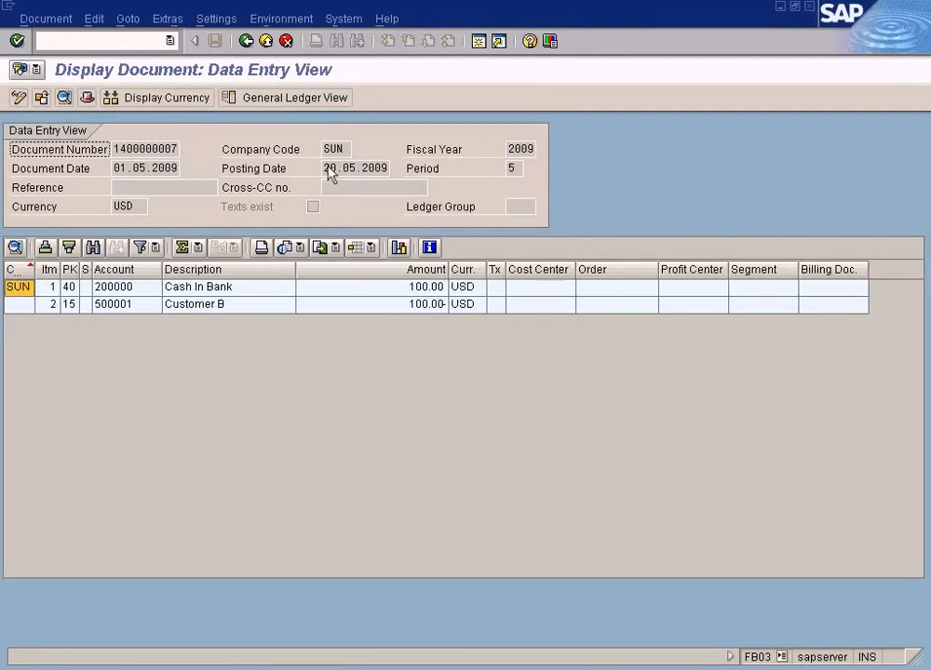
left_click_drag(323, 169, 411, 179)
left_click(342, 255)
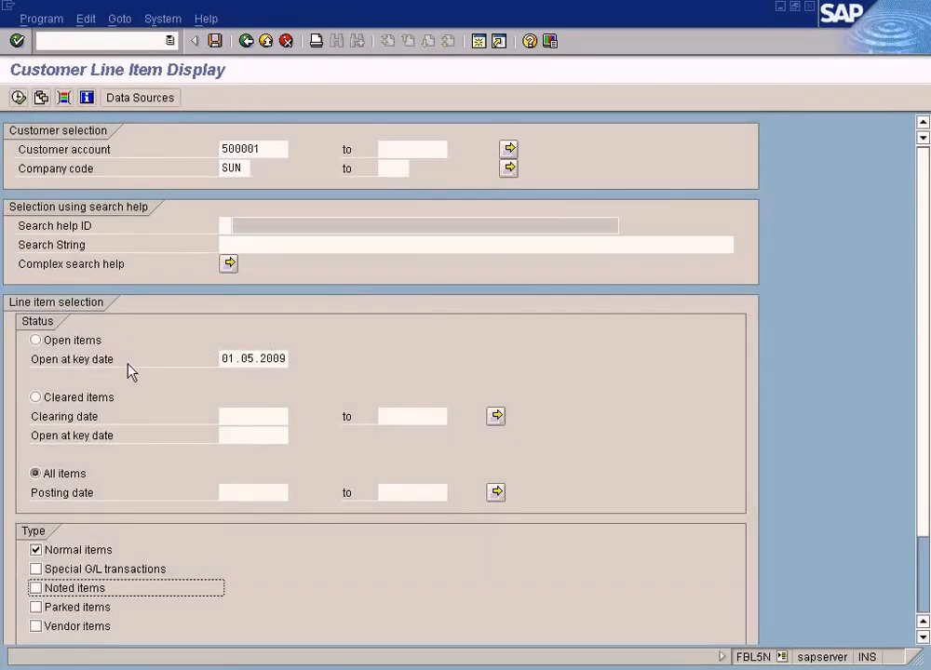
- Display Customer B's open items at key date 01.05.2009 in the line item report, then return to the selection screen
left_click(67, 342)
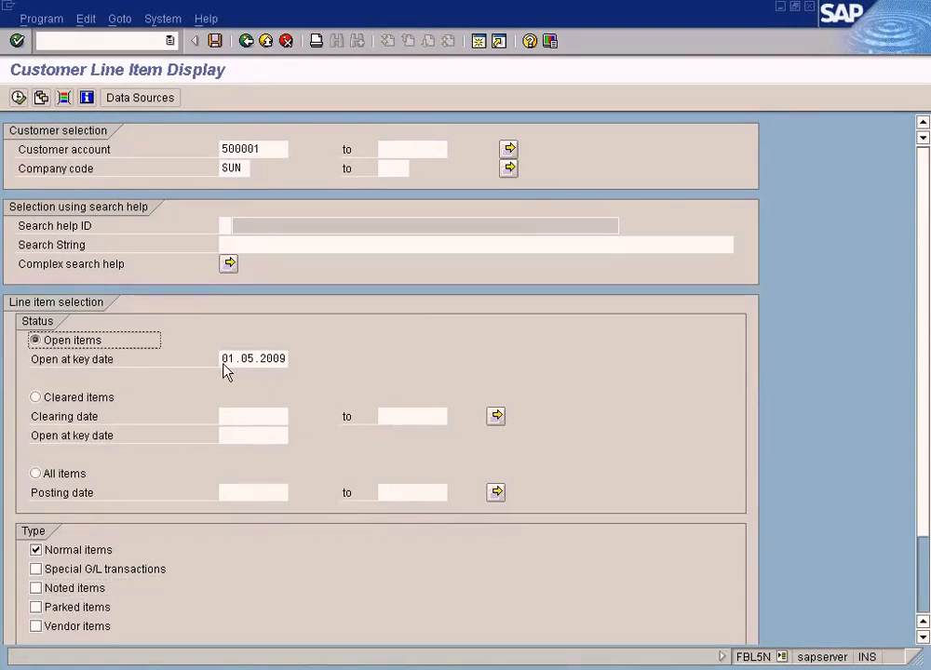
left_click(17, 97)
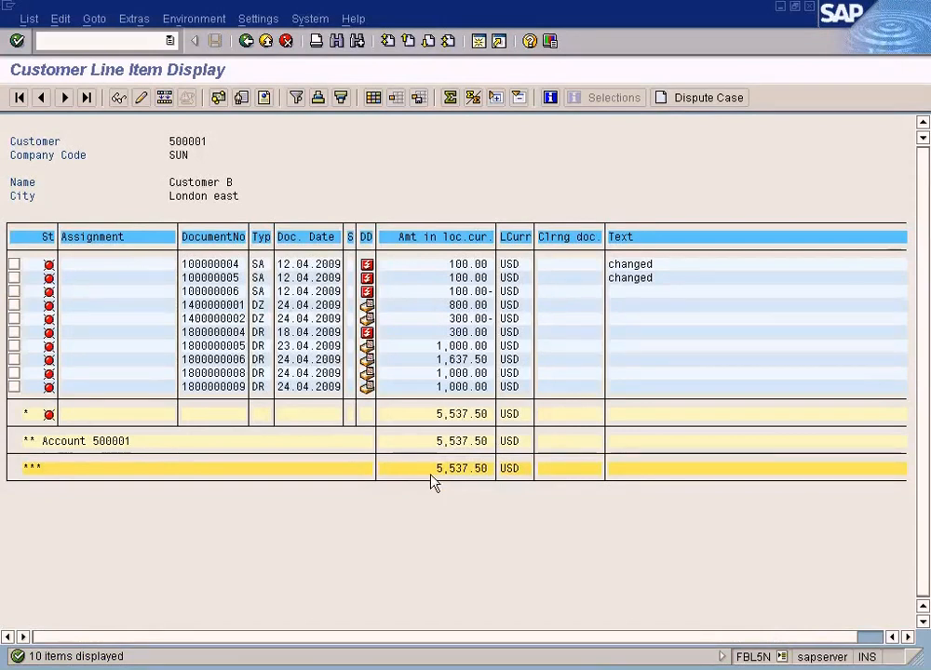
left_click(246, 40)
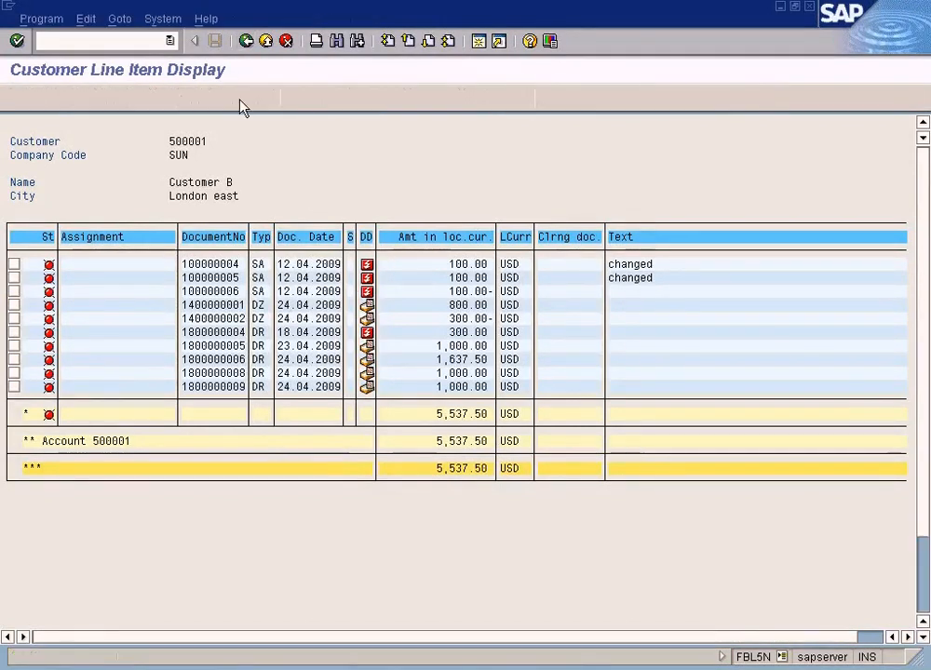
- Set the open item key date to 20.05.2009 and run the customer line item report
left_click(224, 359)
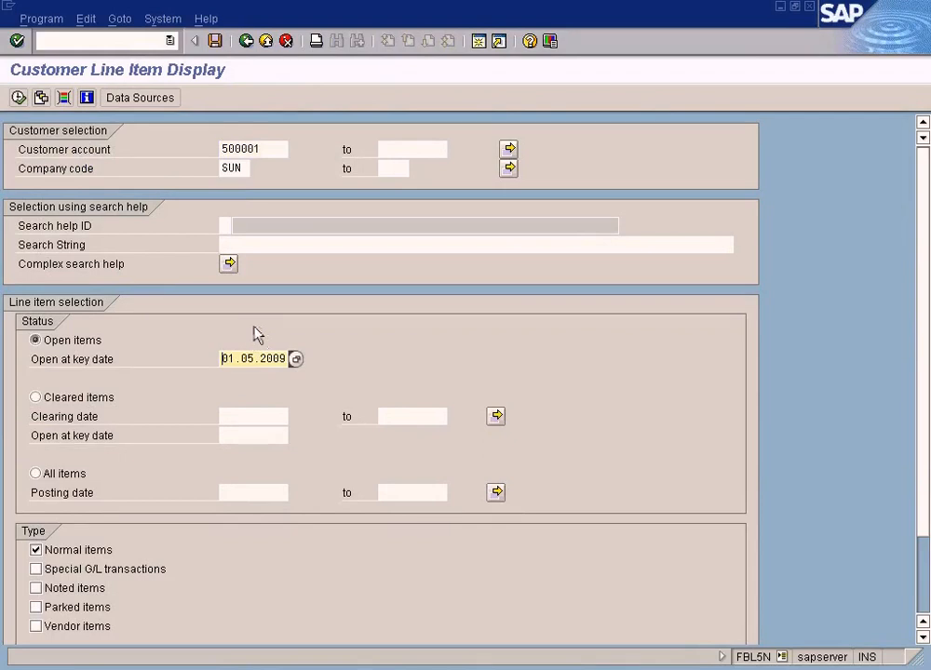
type("20")
left_click(17, 96)
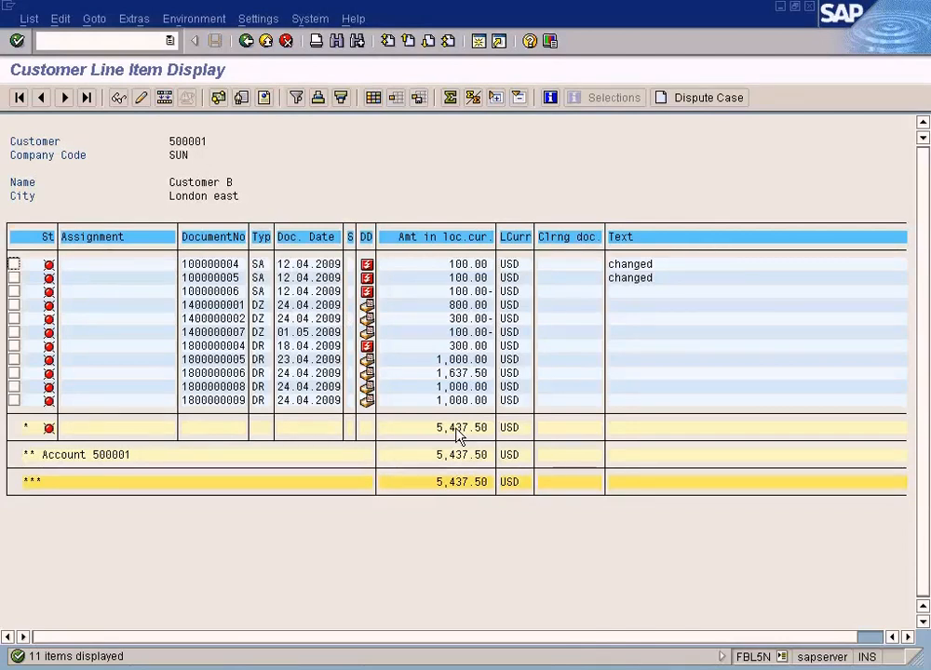
- Review the posted 100.00 payment document of 01.05.2009 from the line item list and return to the list
double_click(322, 331)
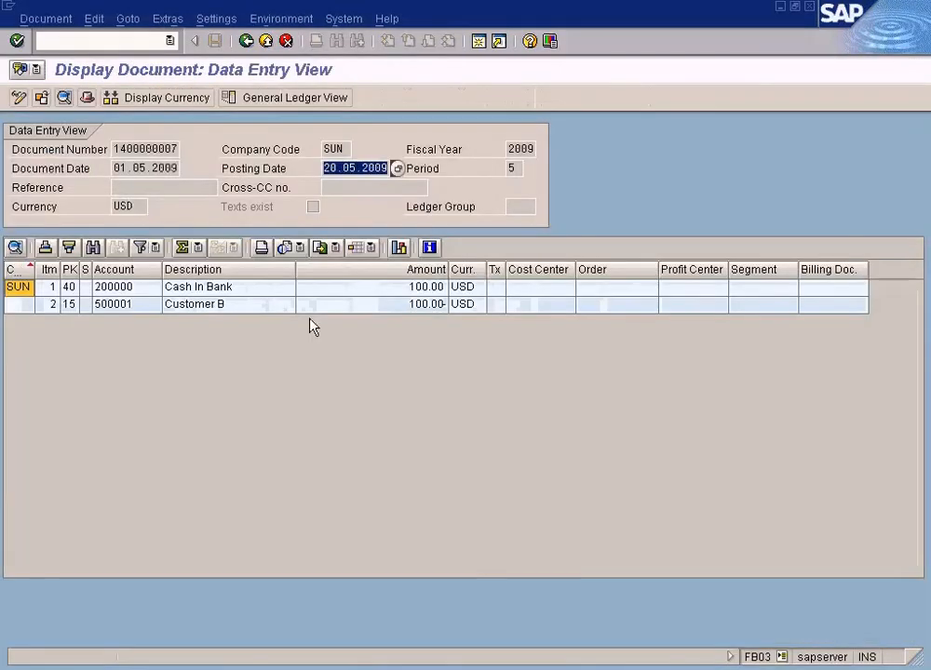
key("F3")
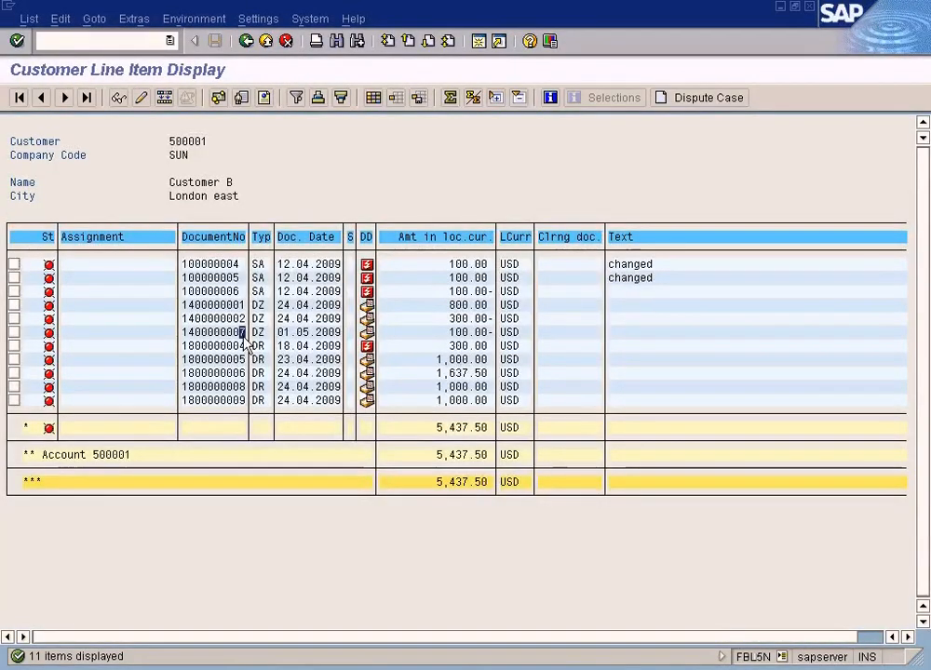
left_click(224, 333)
double_click(244, 338)
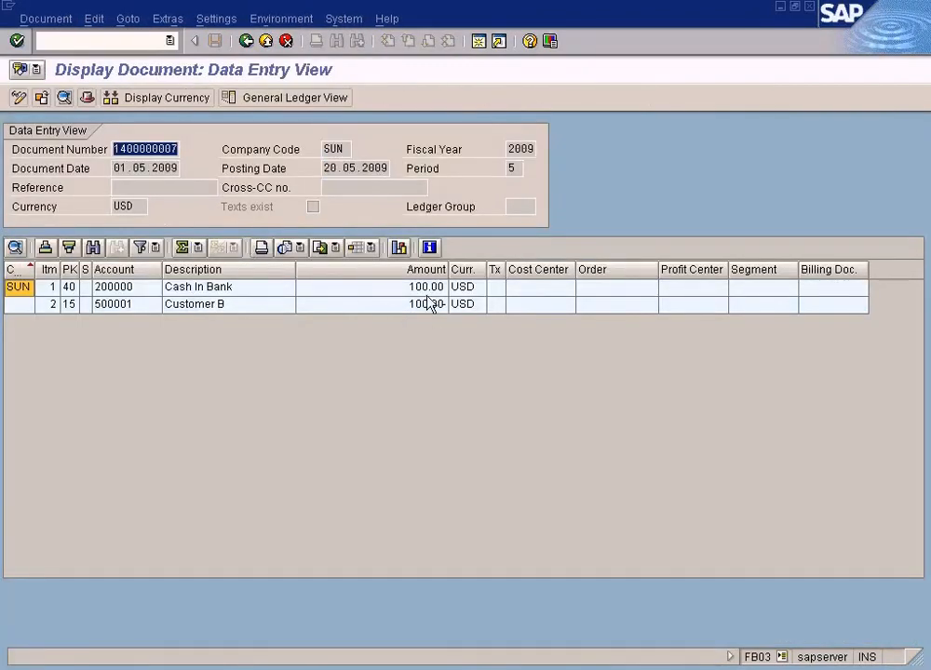
key("F3")
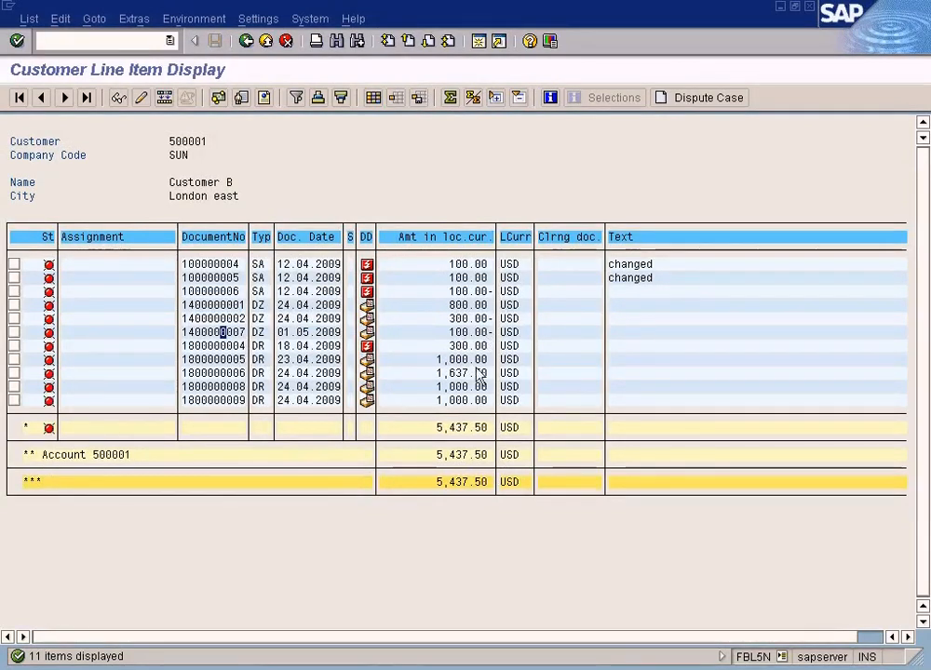
- Return to the selection screen, set the open item key date to 19.05.2009 and run the customer line item report
left_click(247, 41)
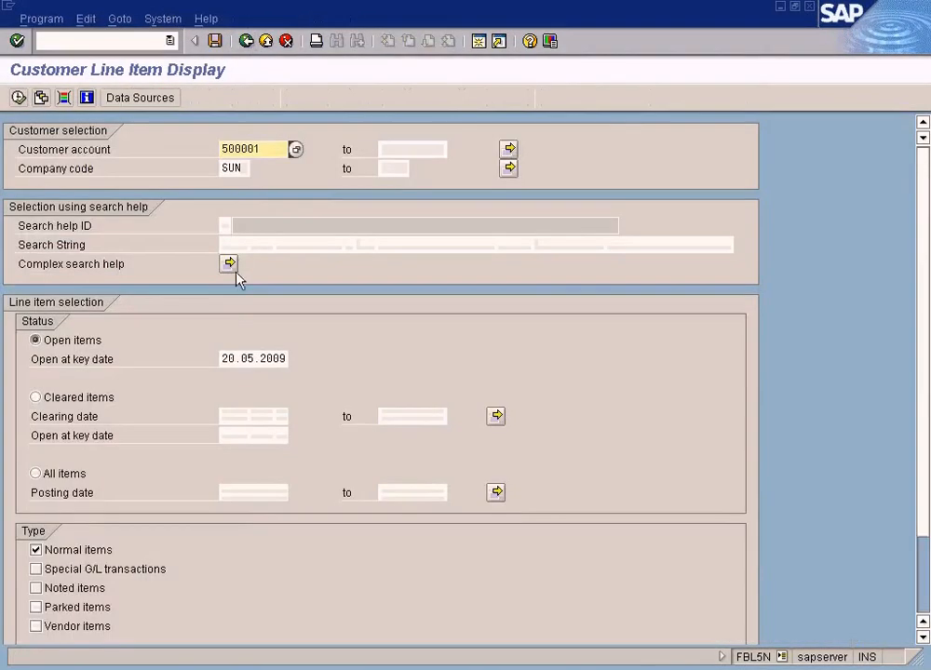
left_click(223, 358)
key("Delete")
key("Delete")
type("19")
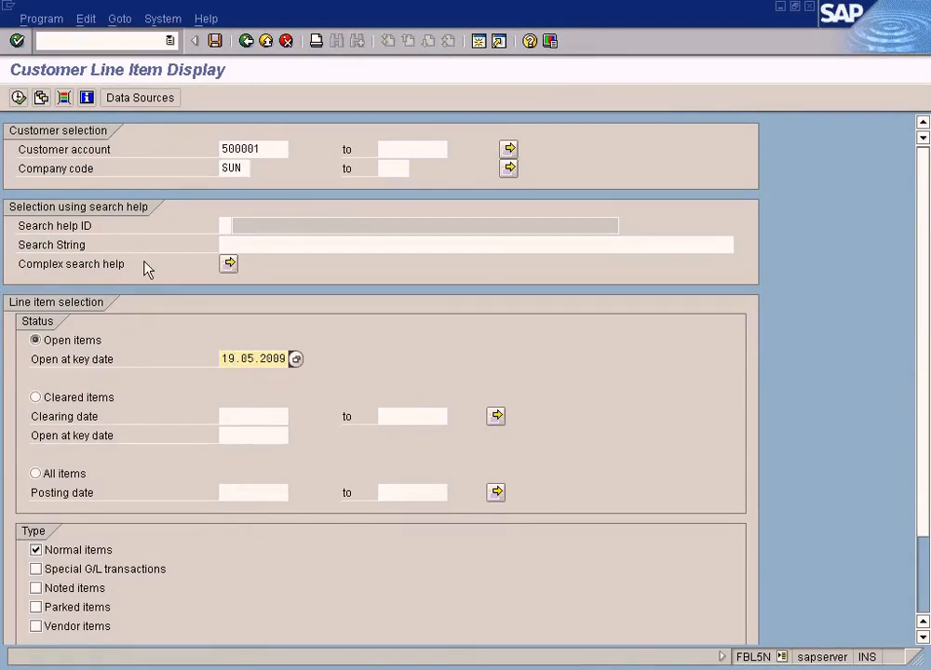
left_click(19, 96)
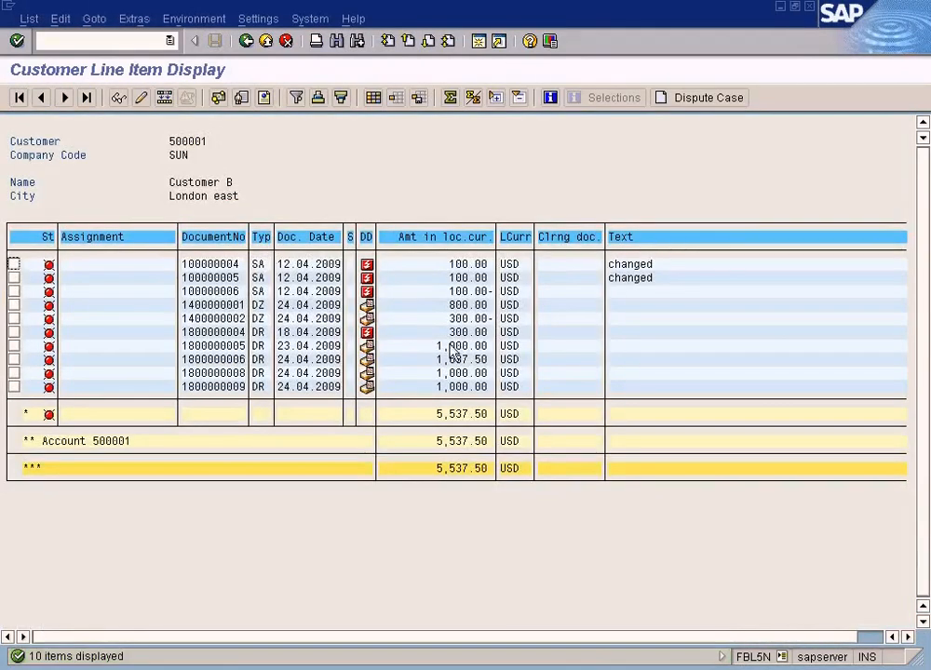
- Review the posting date of the 100.00 USD payment document, then return from the line item list to the selection screen
double_click(218, 330)
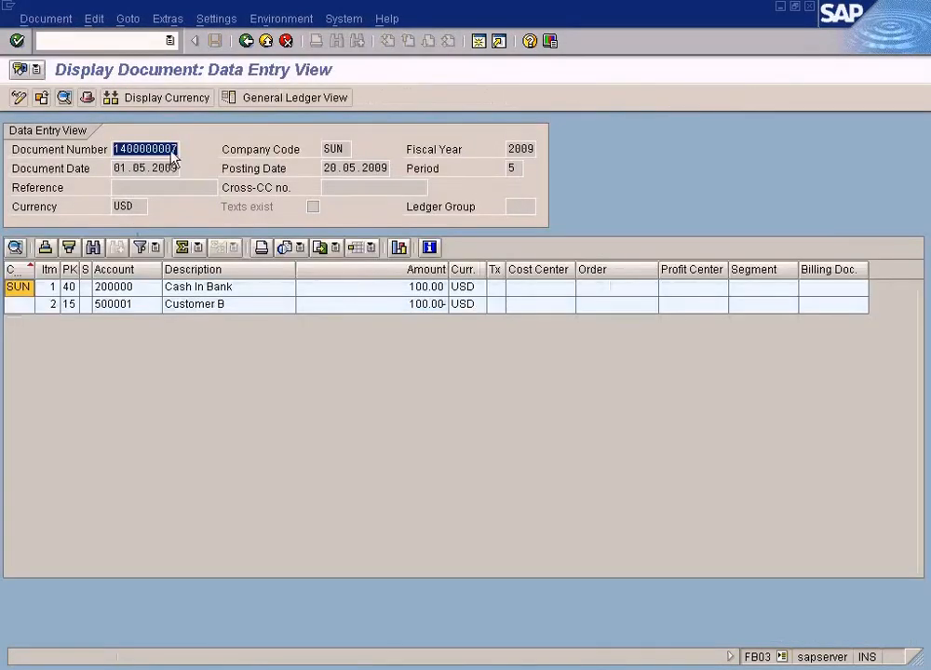
key("F3")
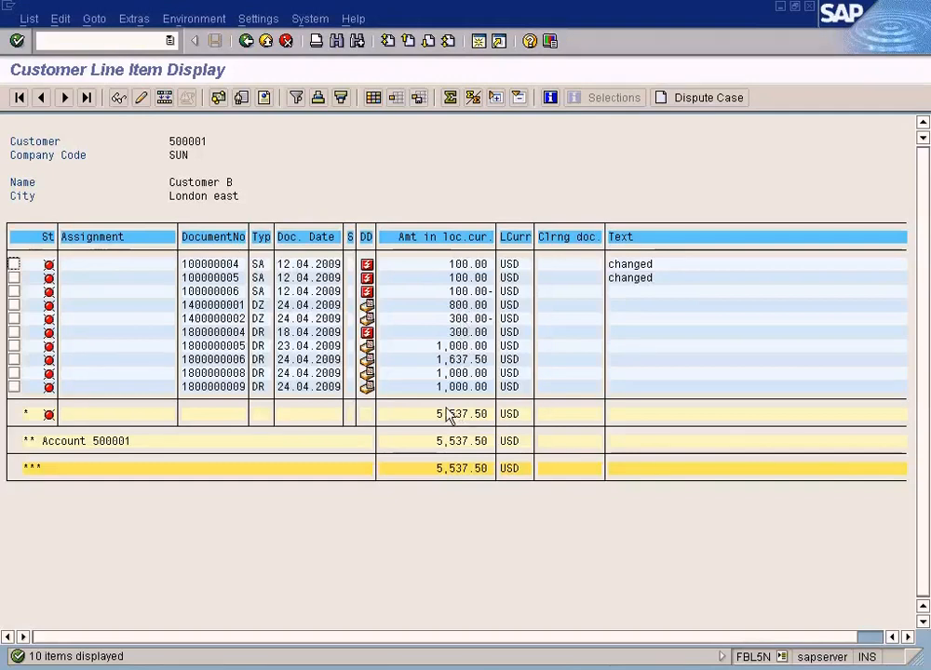
left_click(248, 43)
- Switch to the post dated cheque.JPG diagram in Paint, review the noted item and reversal stages, and return to SAP
key("alt+Tab")
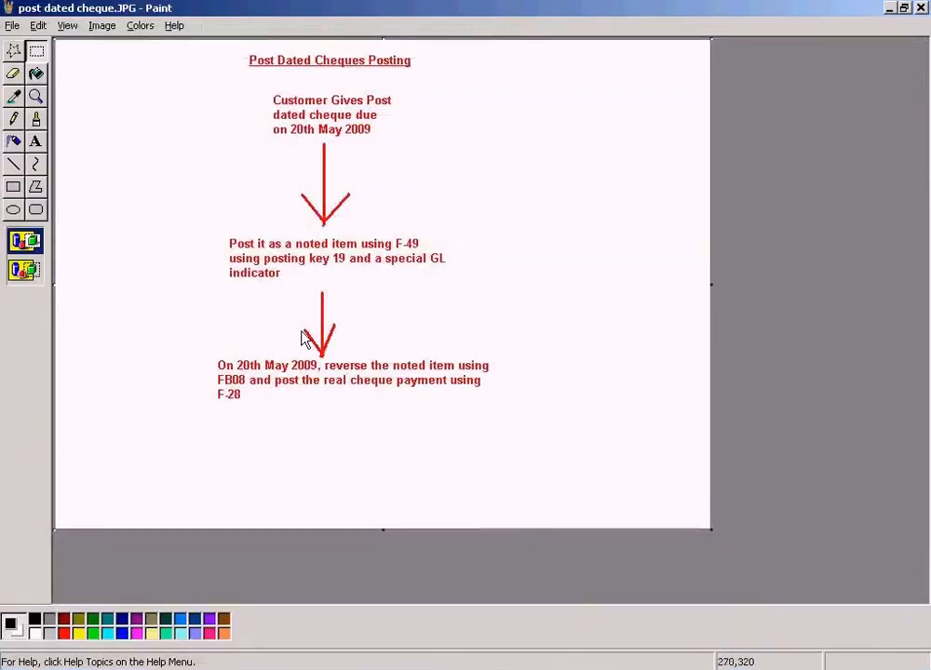
left_click_drag(208, 209, 456, 280)
left_click_drag(206, 344, 531, 405)
left_click(531, 406)
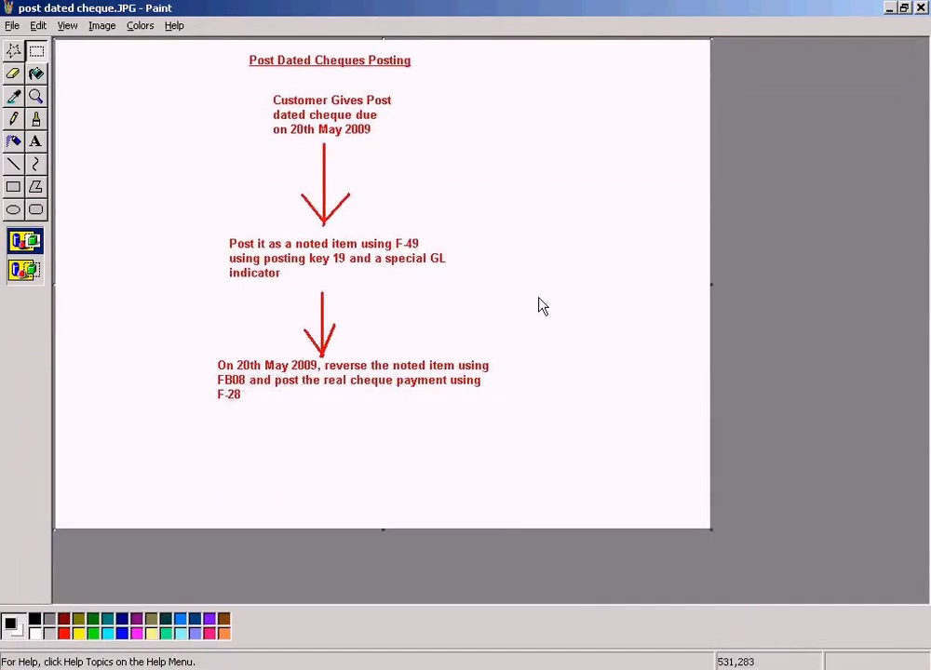
key("alt+Tab")
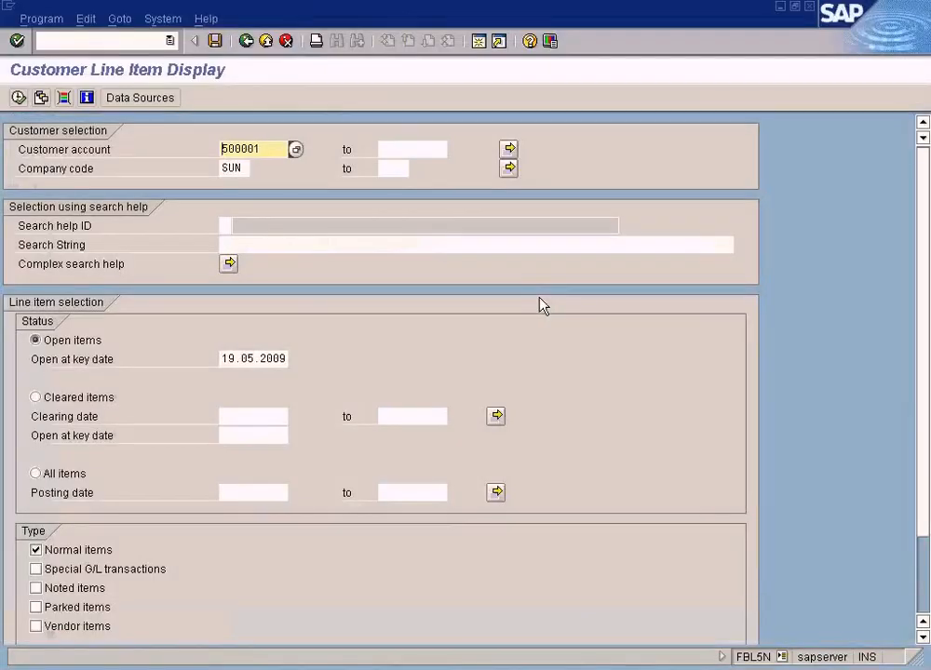
- Set the open item key date to 01.05.2009, run the customer line item report and check the account balance
left_click(235, 372)
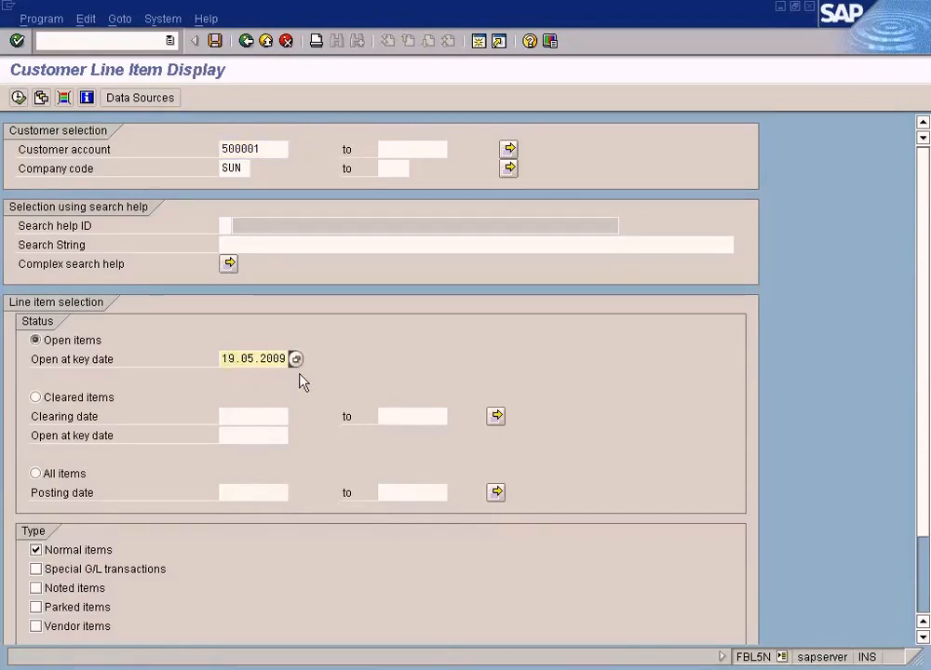
left_click_drag(237, 361, 170, 359)
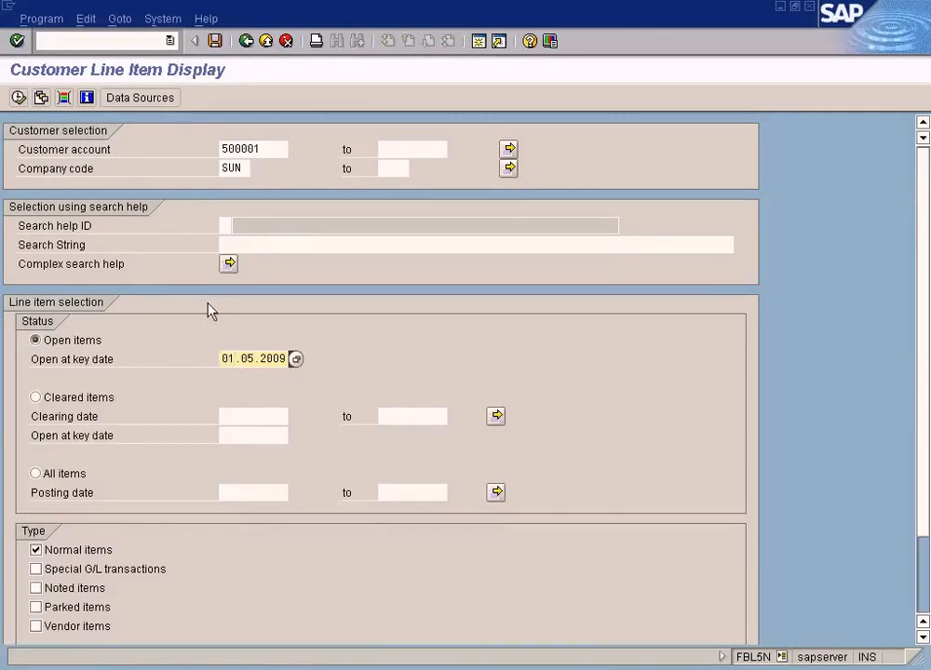
left_click(18, 97)
left_click(459, 414)
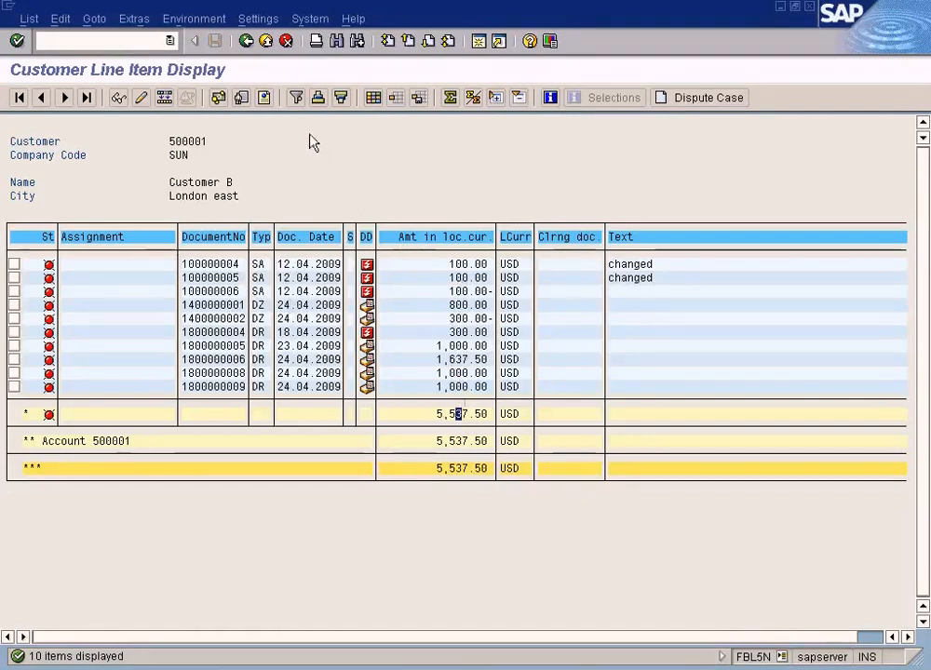
- Switch to Paint and bring up the post dated cheque using f-28.JPG diagram to review the direct posting process
key("alt+Tab")
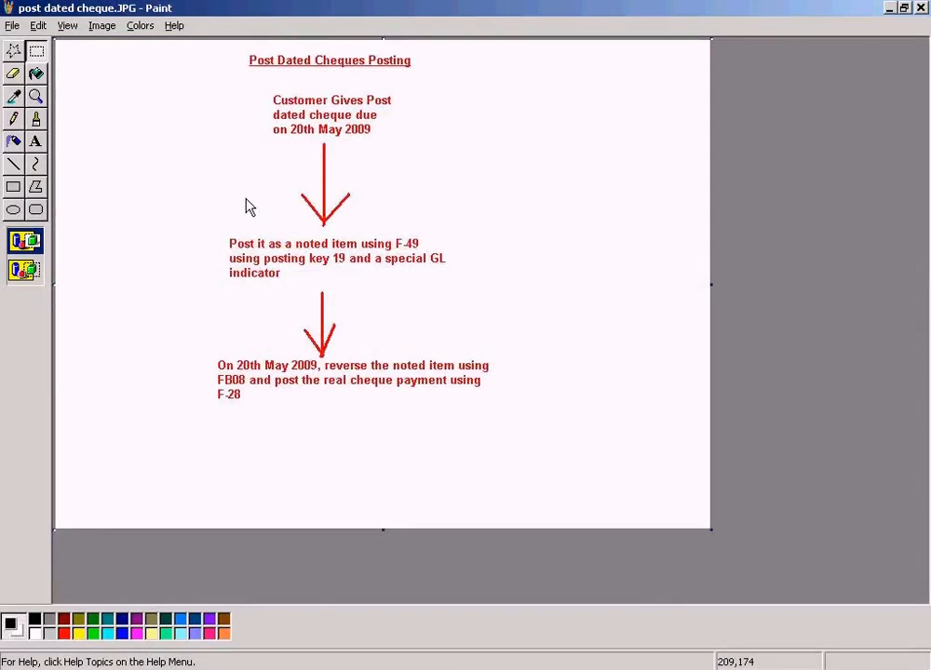
key("alt+Tab")
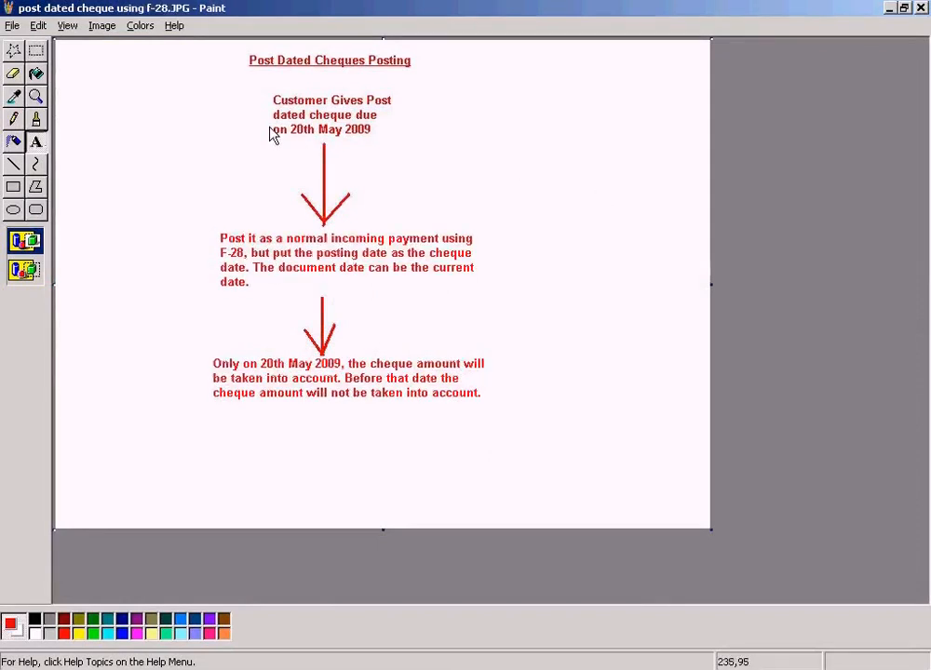